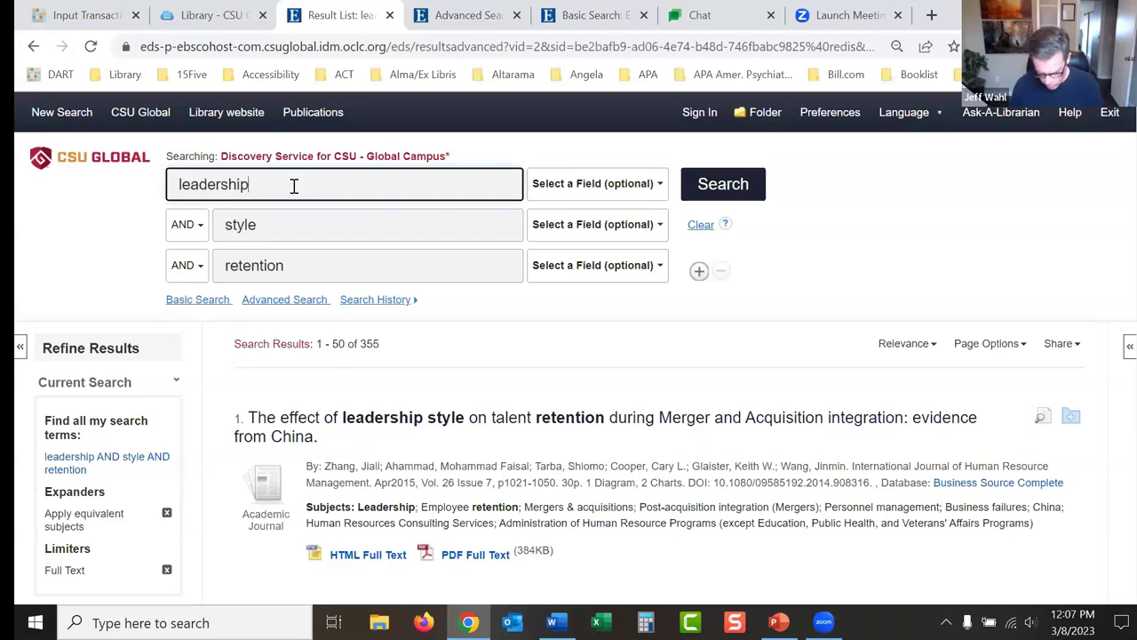
Step: Change the first search term to the truncated form "leader*" and run the search
key(BackSpace)
key(BackSpace)
key(BackSpace)
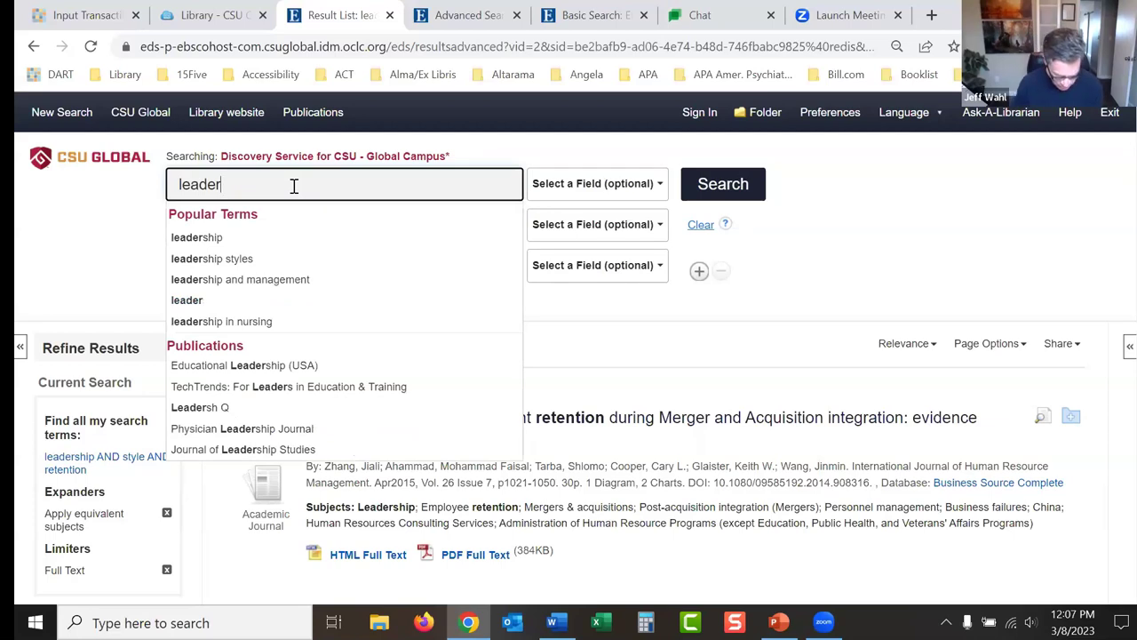
text(*)
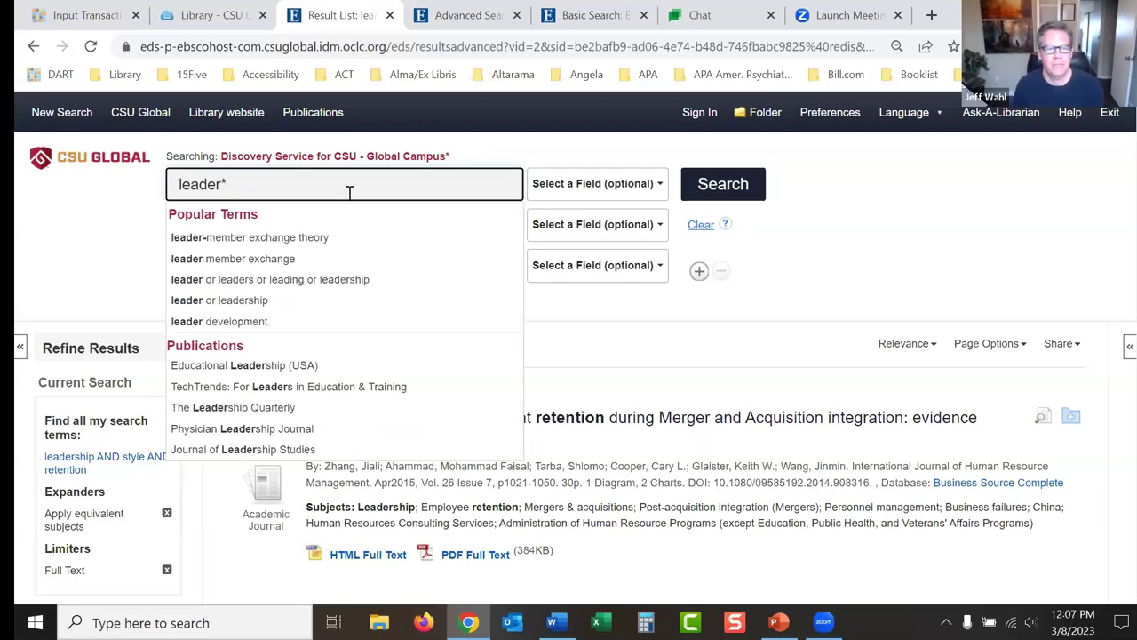
click(784, 220)
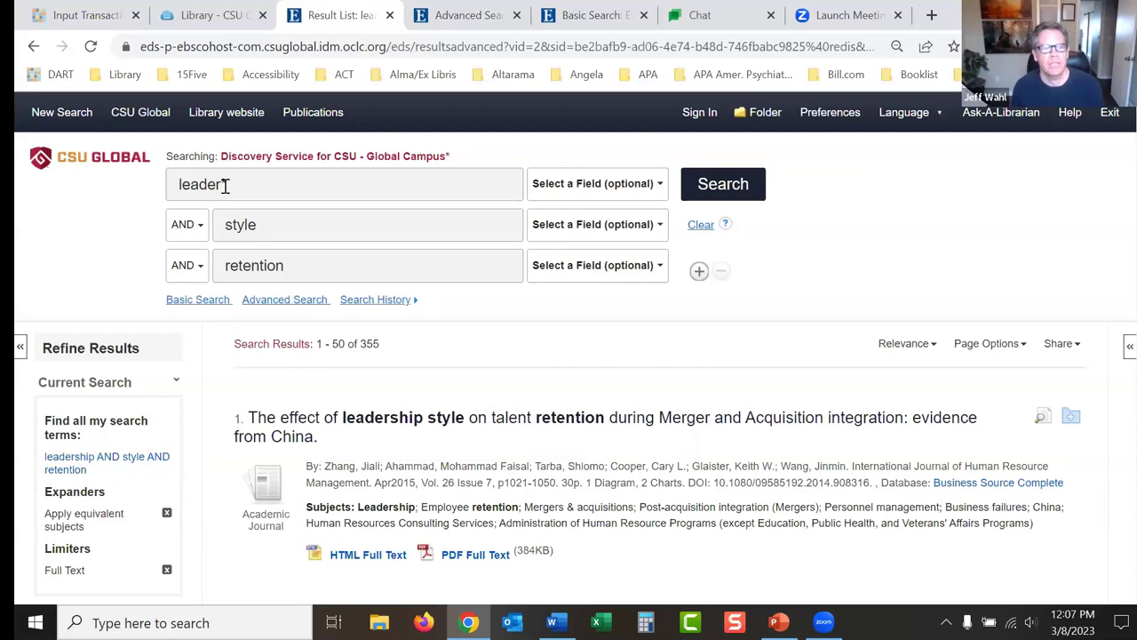
click(747, 195)
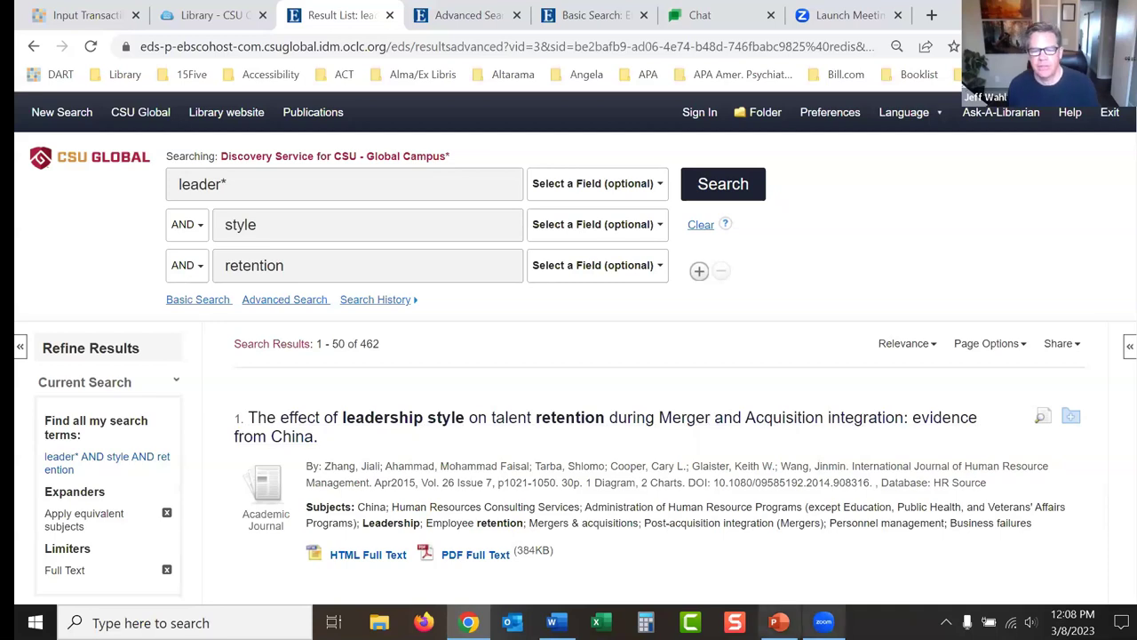
Step: Switch to the PowerPoint slide show to reveal the "OR" bullet on the Boolean slide, and return to Chrome
click(779, 622)
key(Right)
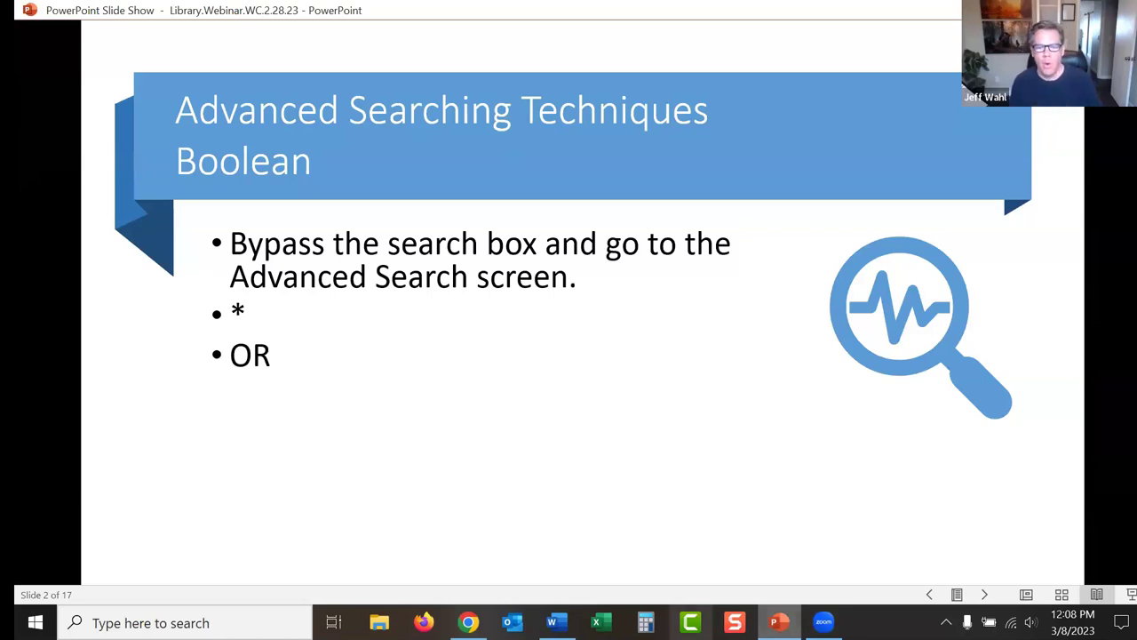
click(469, 622)
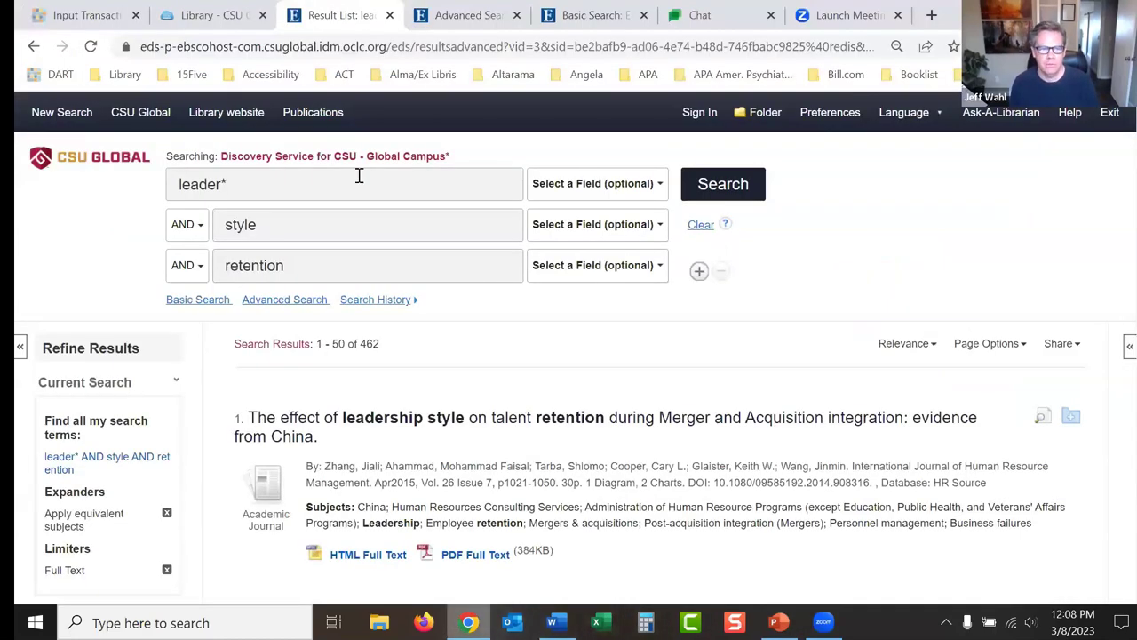
Step: Extend the first search term to "leader* or ceo" and run the search
click(293, 185)
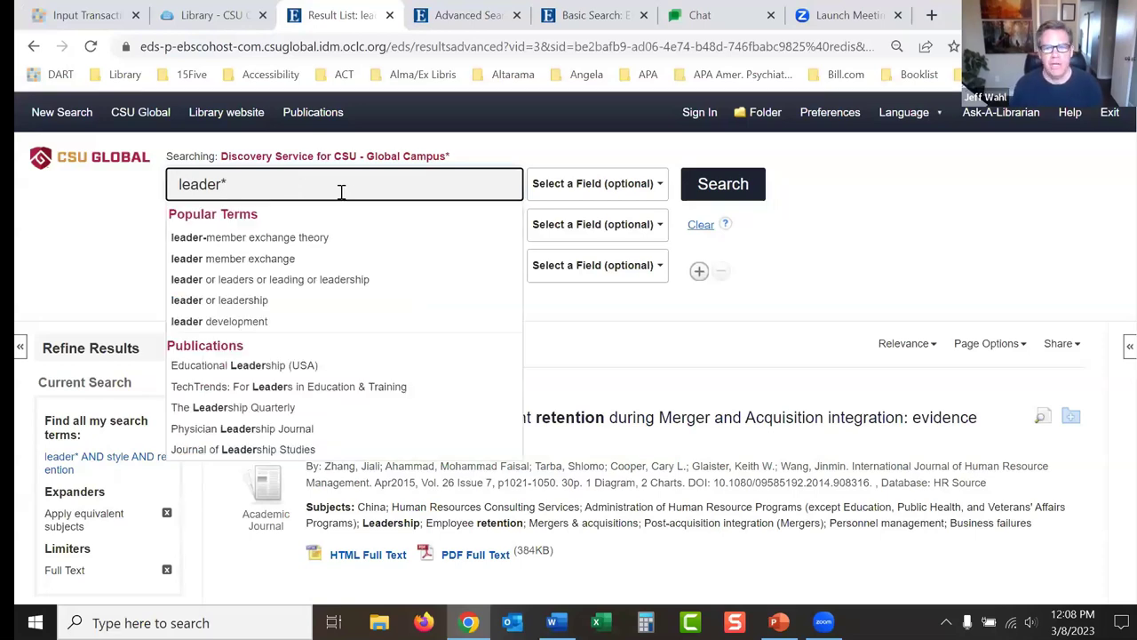
click(927, 238)
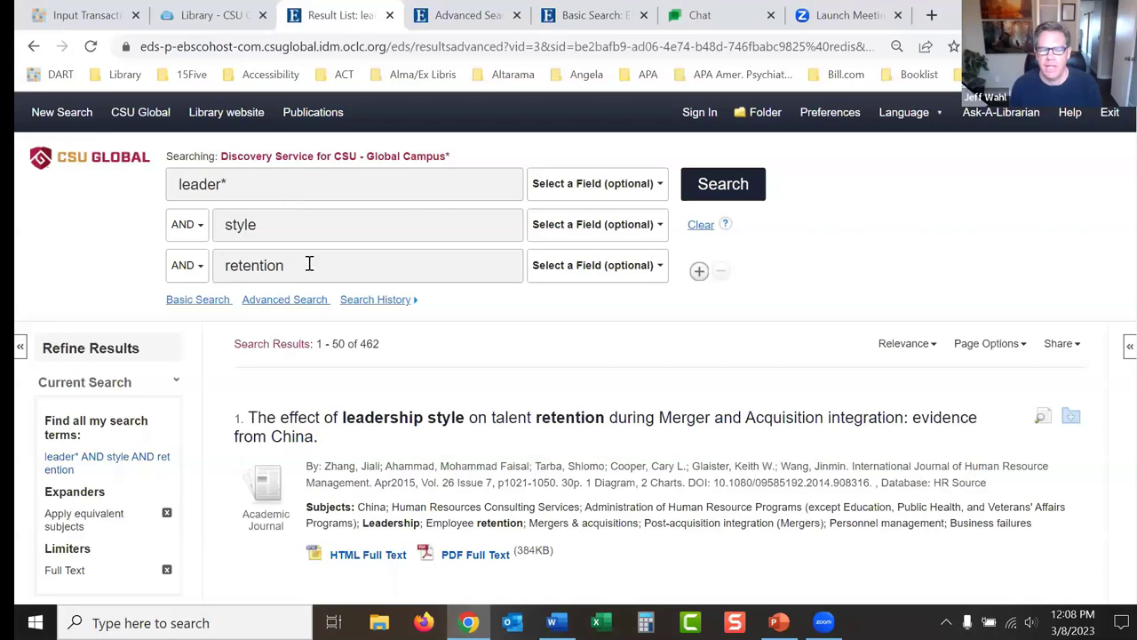
click(252, 184)
text(or)
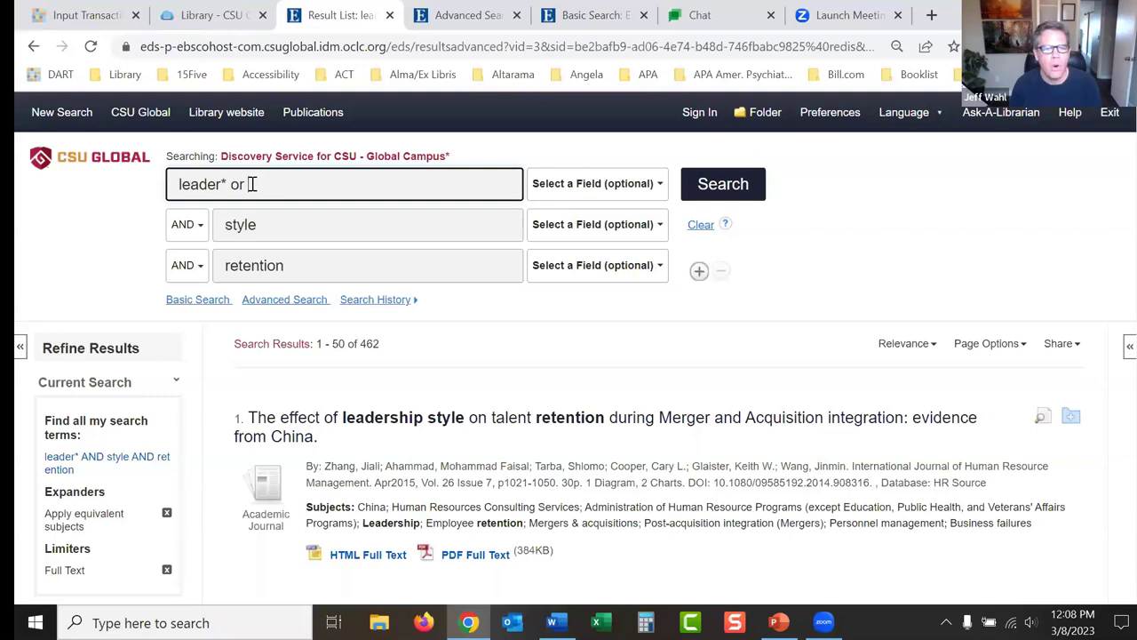
text( ceo)
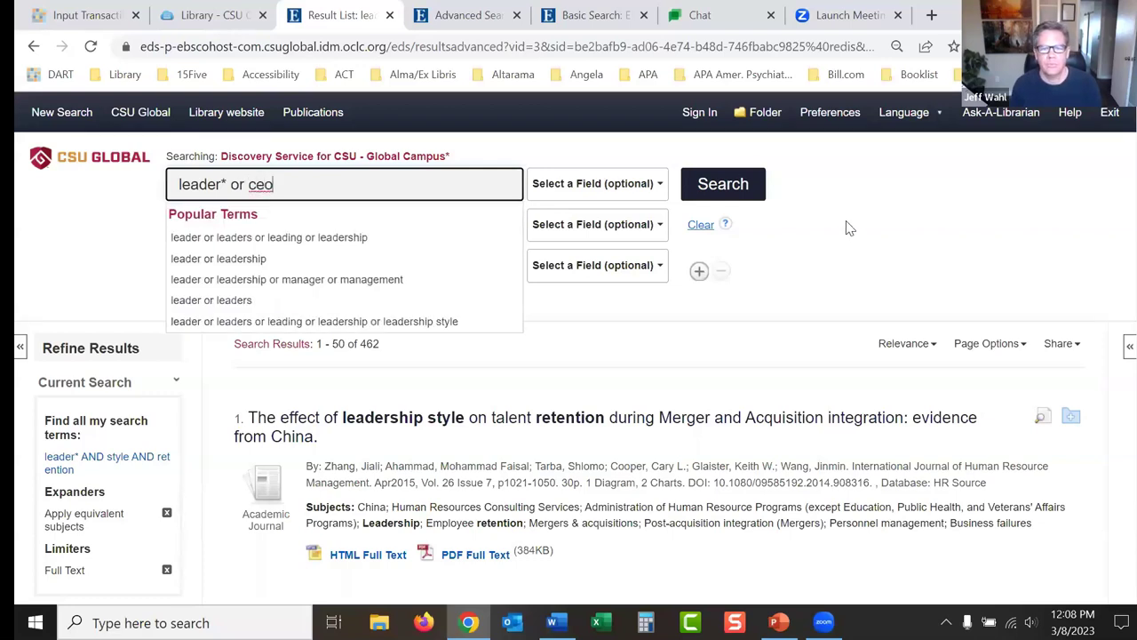
click(849, 229)
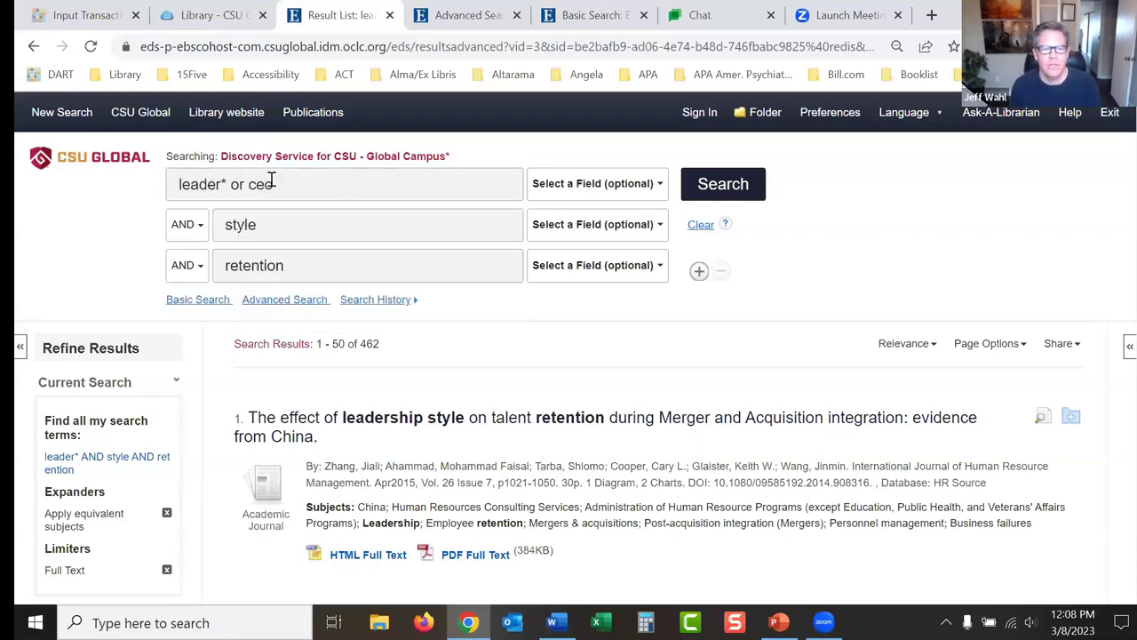
click(758, 184)
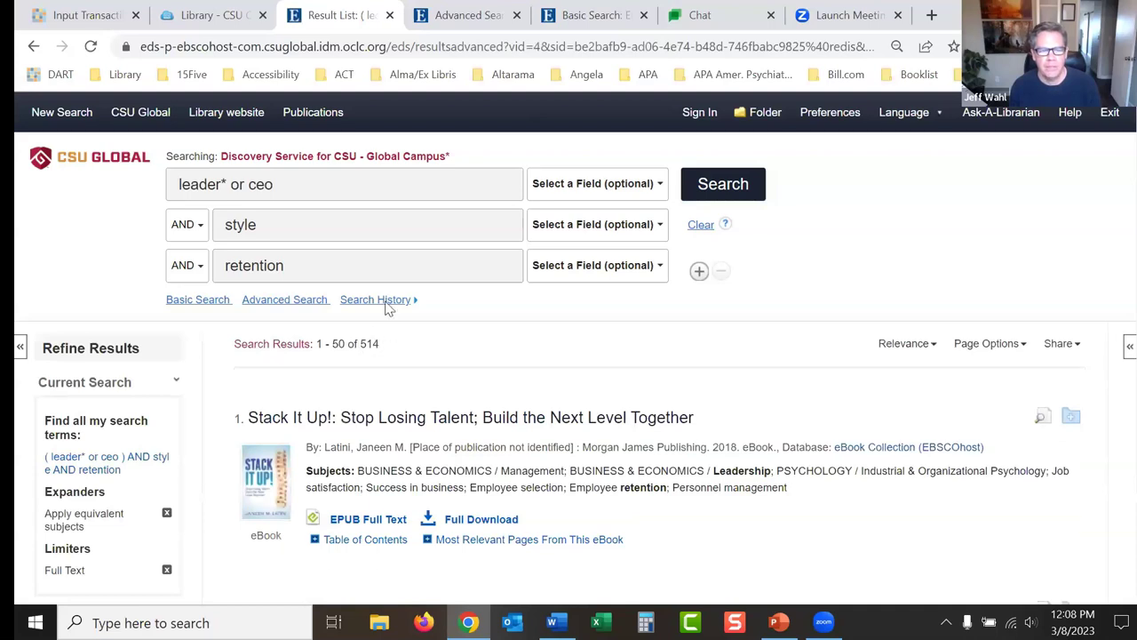
Step: Expand the first search term to "leader* or ceo or manage*" and rerun the search
click(313, 187)
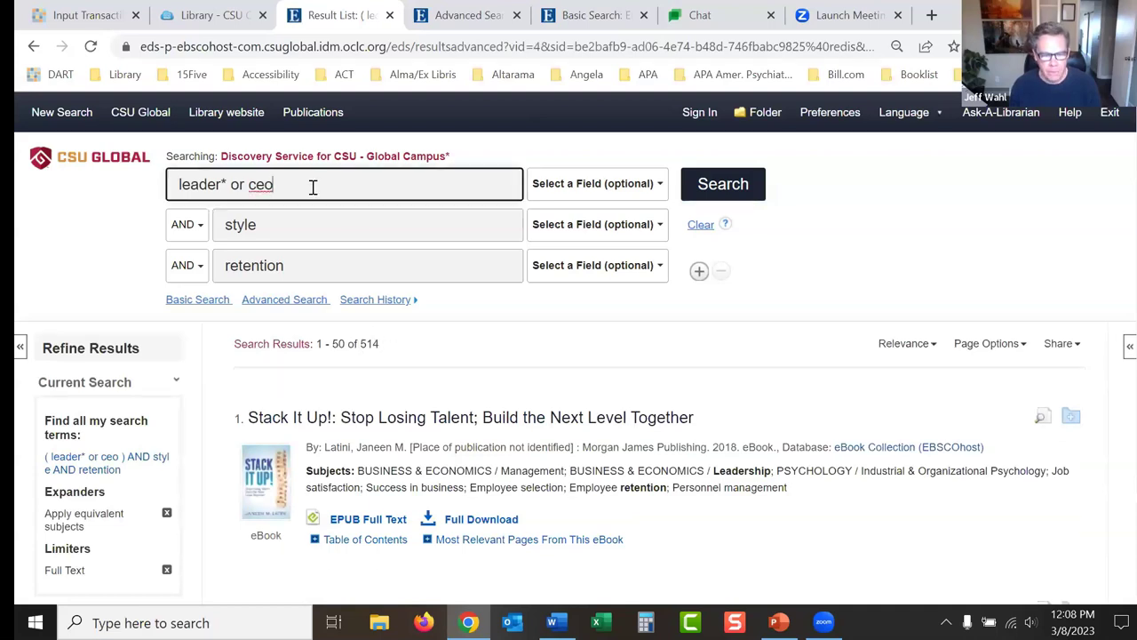
text(or )
text(m)
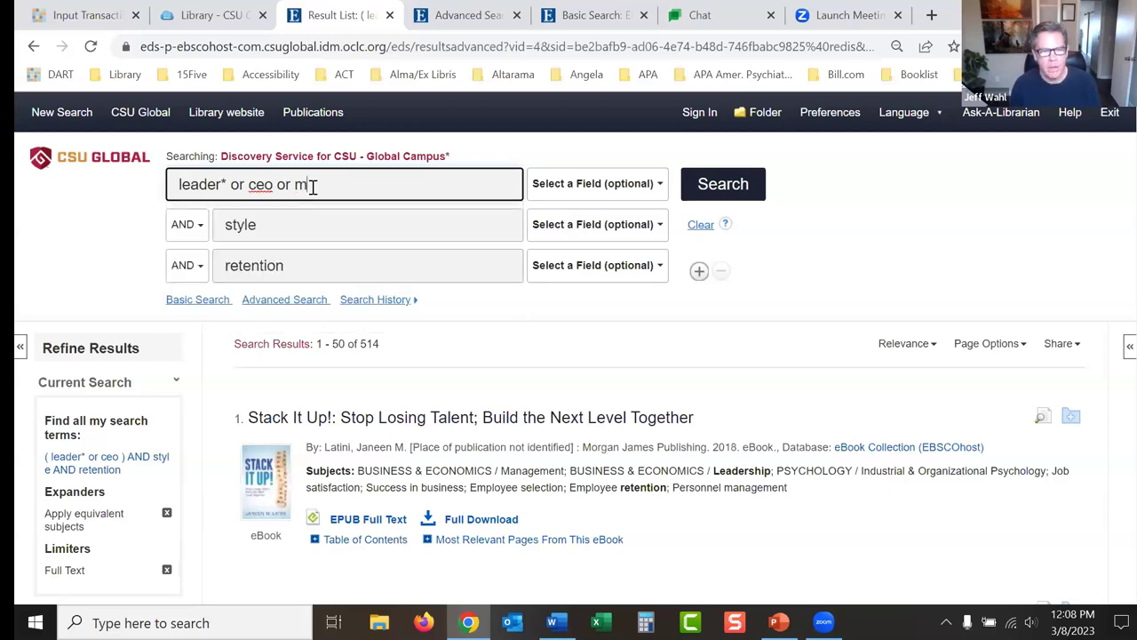
text(angeager)
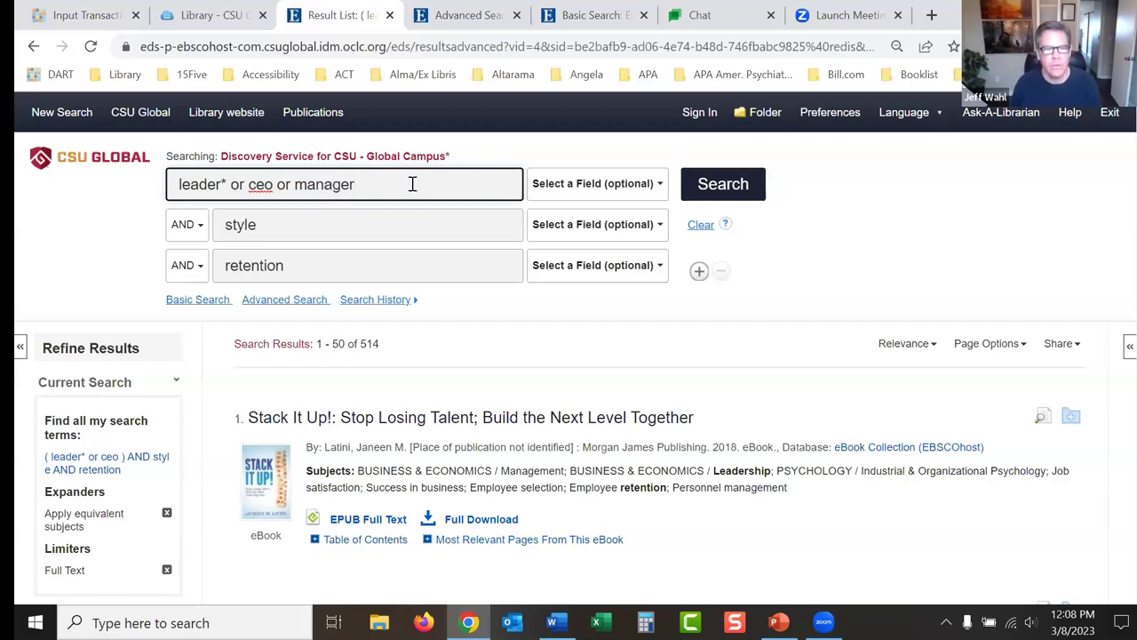
text(*)
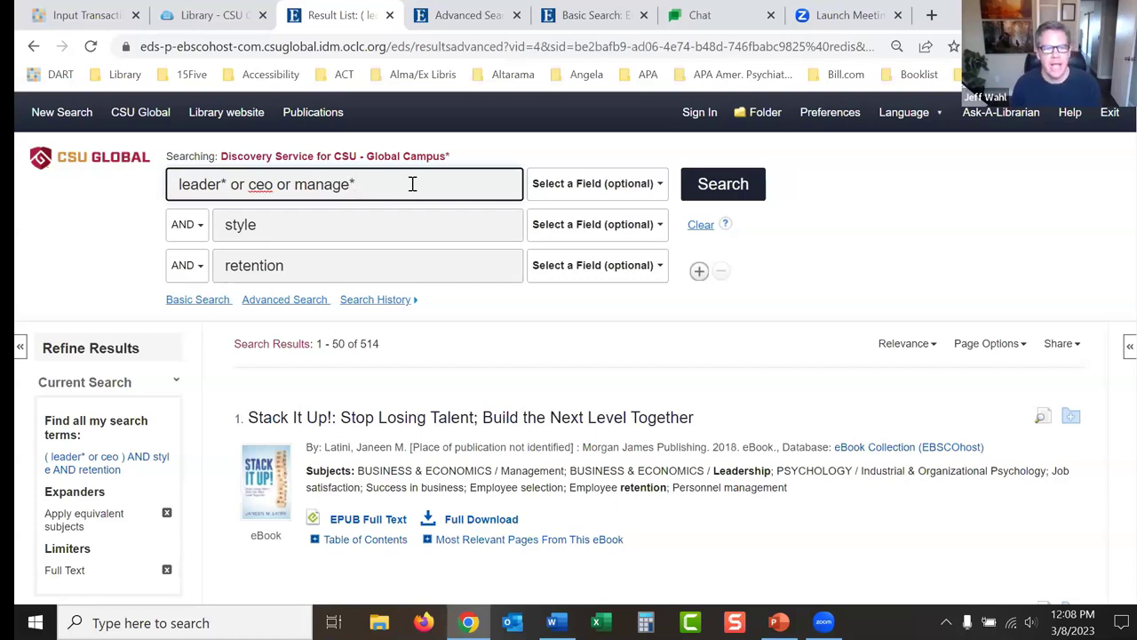
click(749, 186)
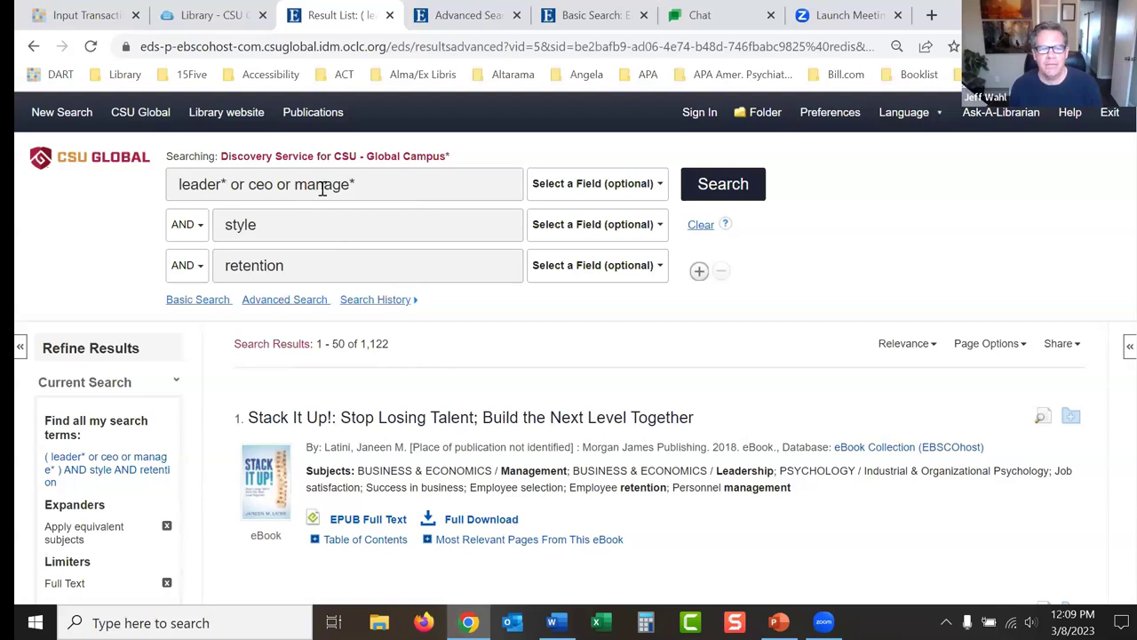
Step: Expand the third search term to "retention or turnover or attrition" and rerun the search
click(303, 268)
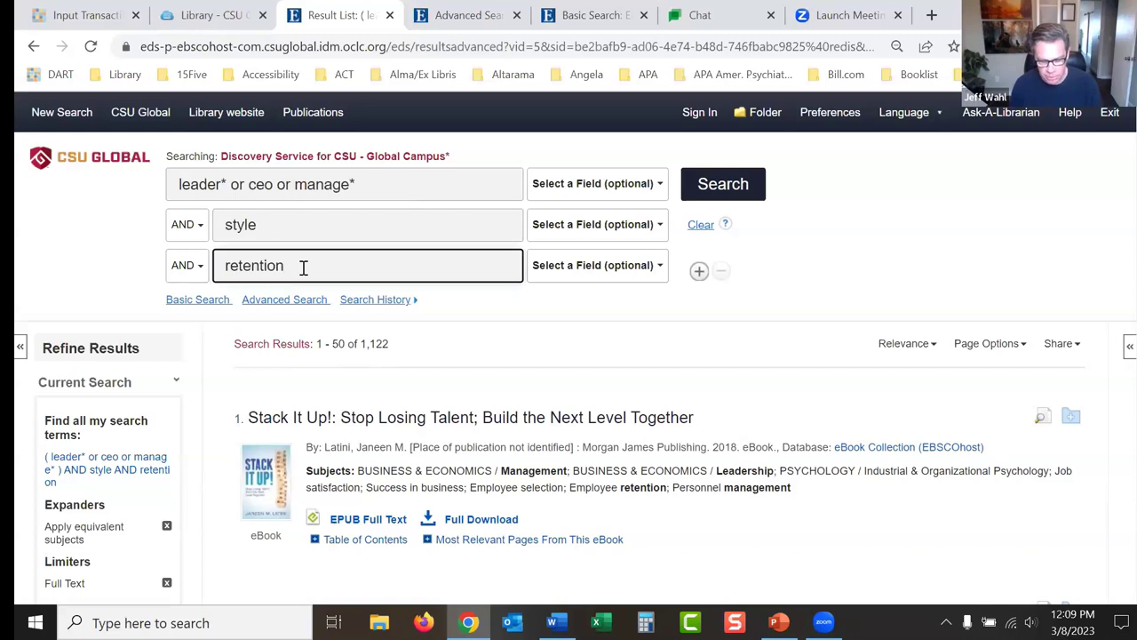
text(or)
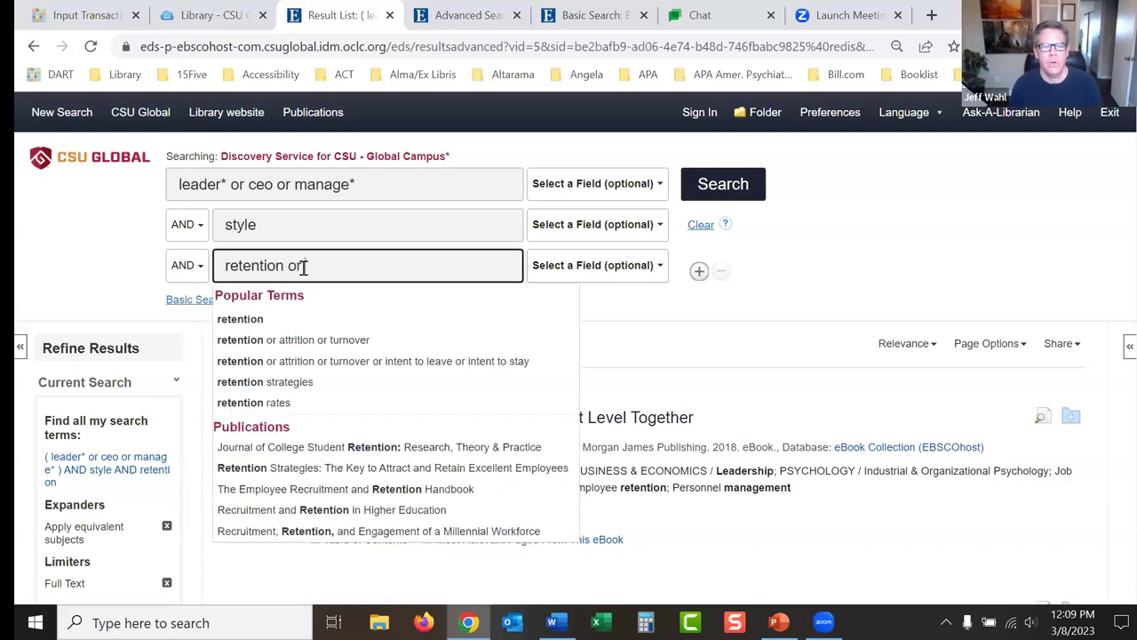
text( turnover )
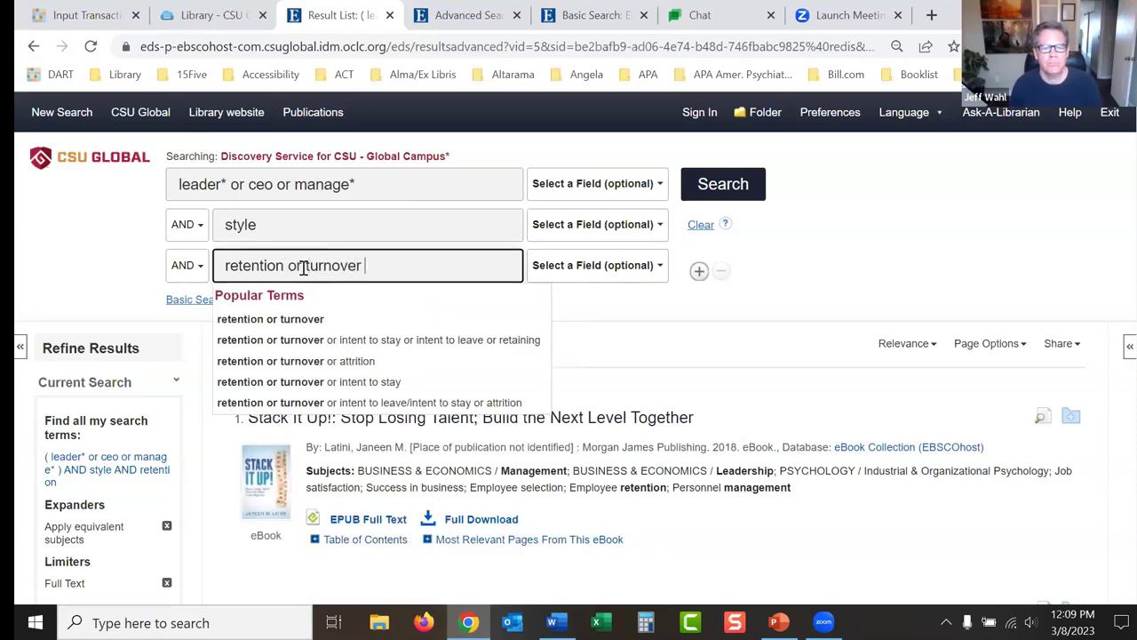
text(or attirition)
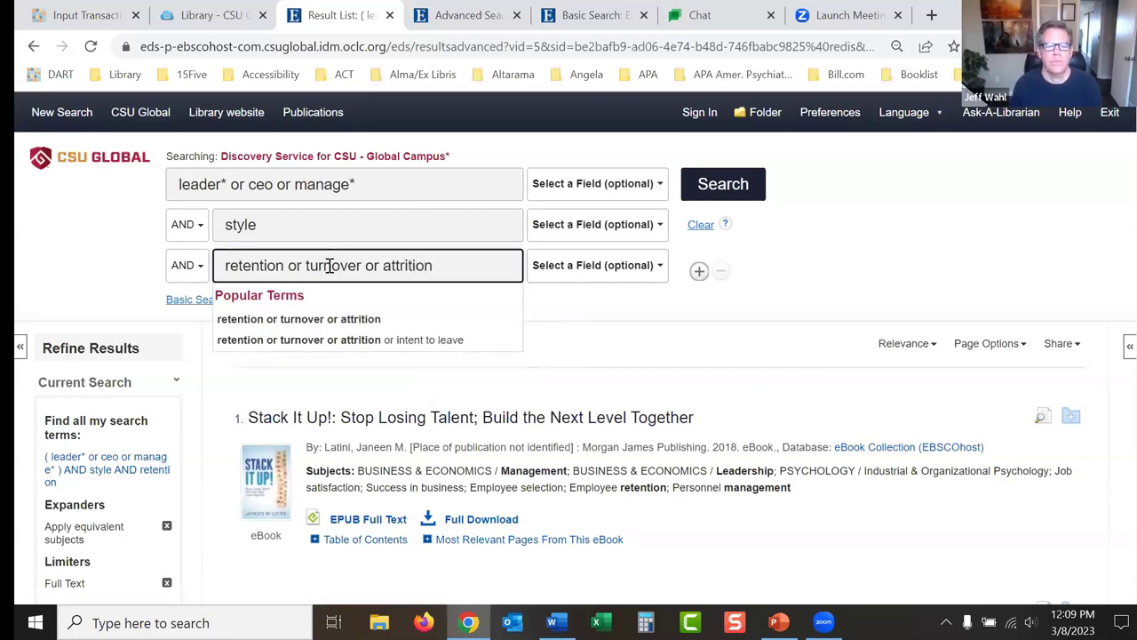
key(Return)
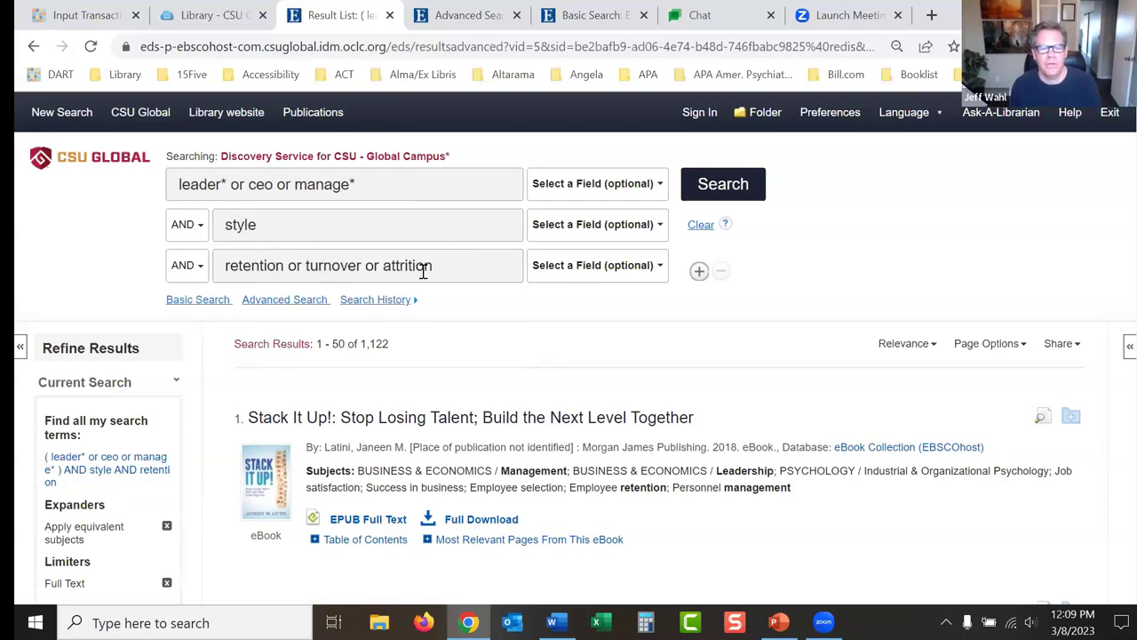
click(734, 194)
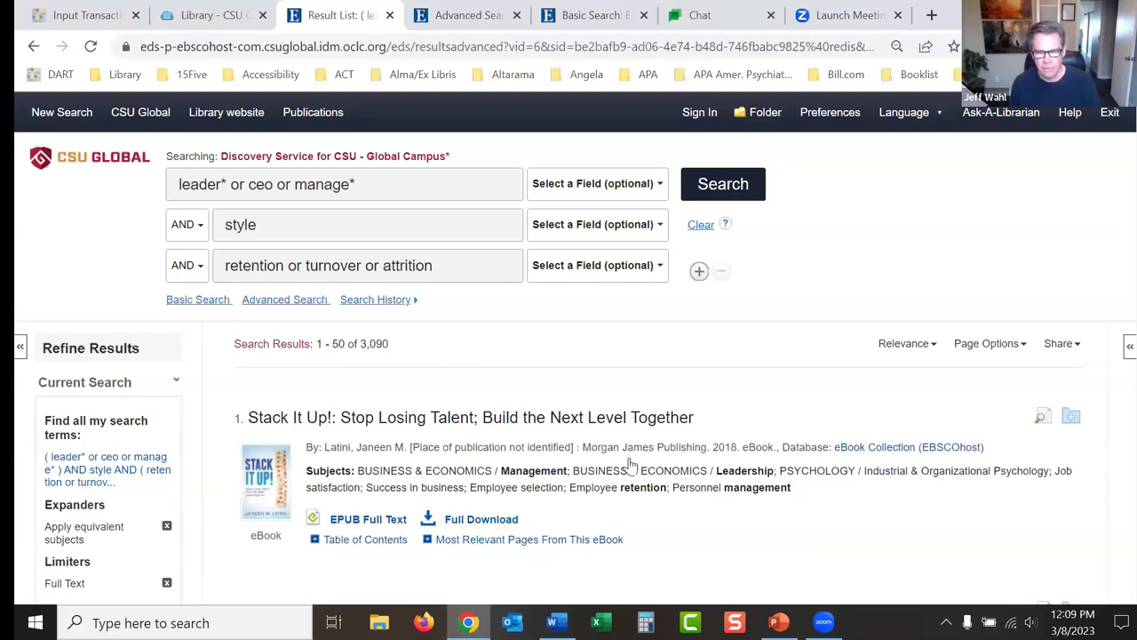
Step: Switch to the PowerPoint slide show to reveal the "NOT" bullet on the Boolean slide, and return to Chrome
click(778, 622)
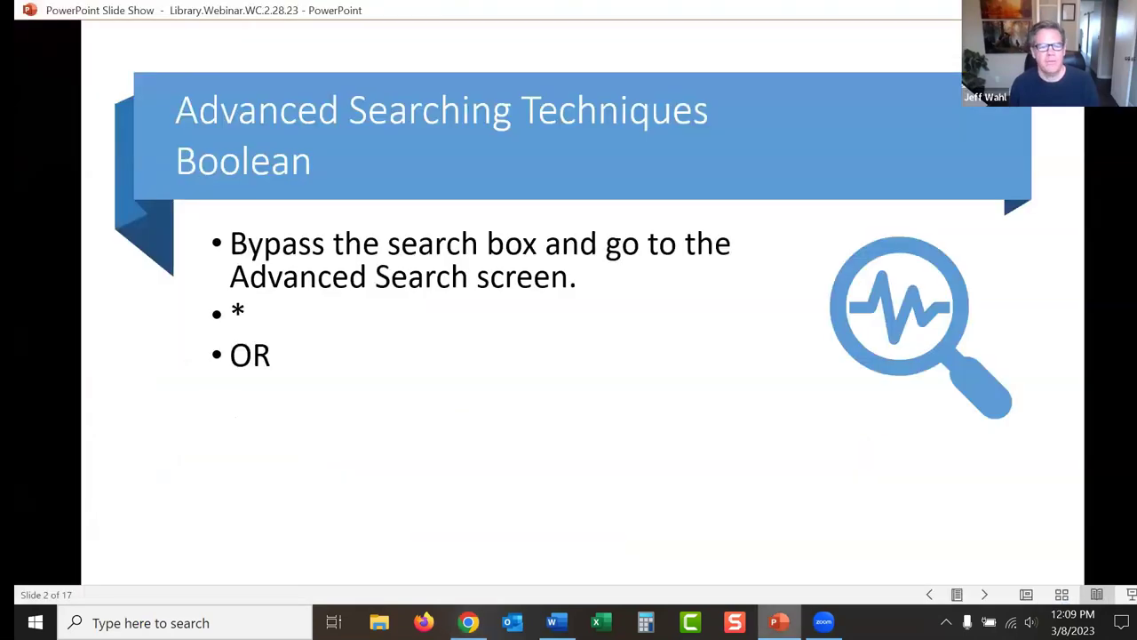
key(Right)
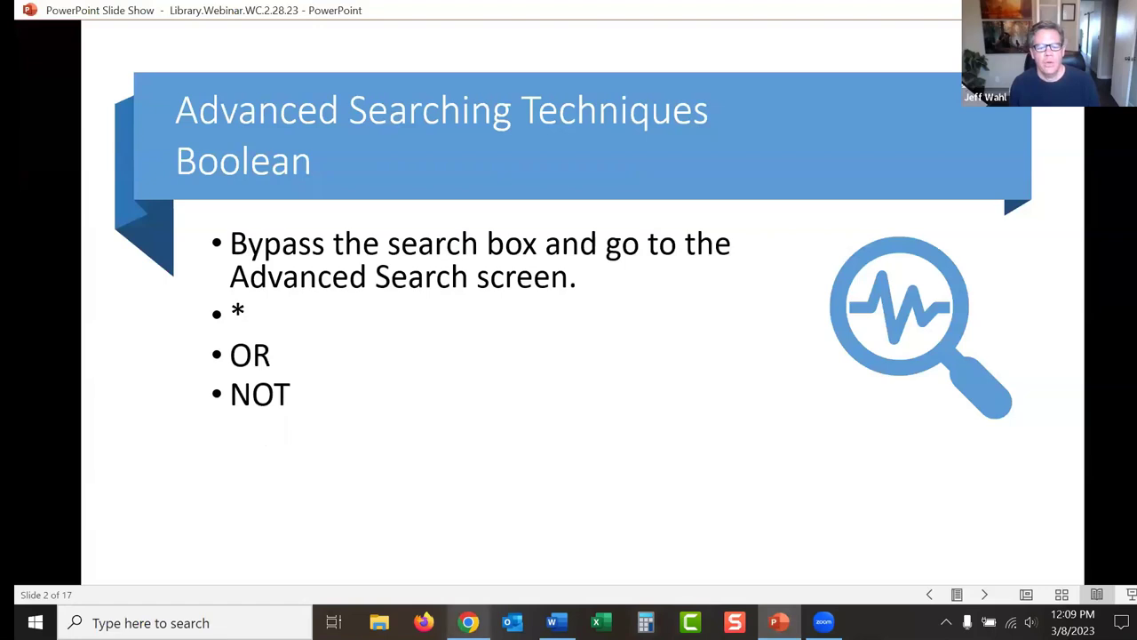
click(468, 622)
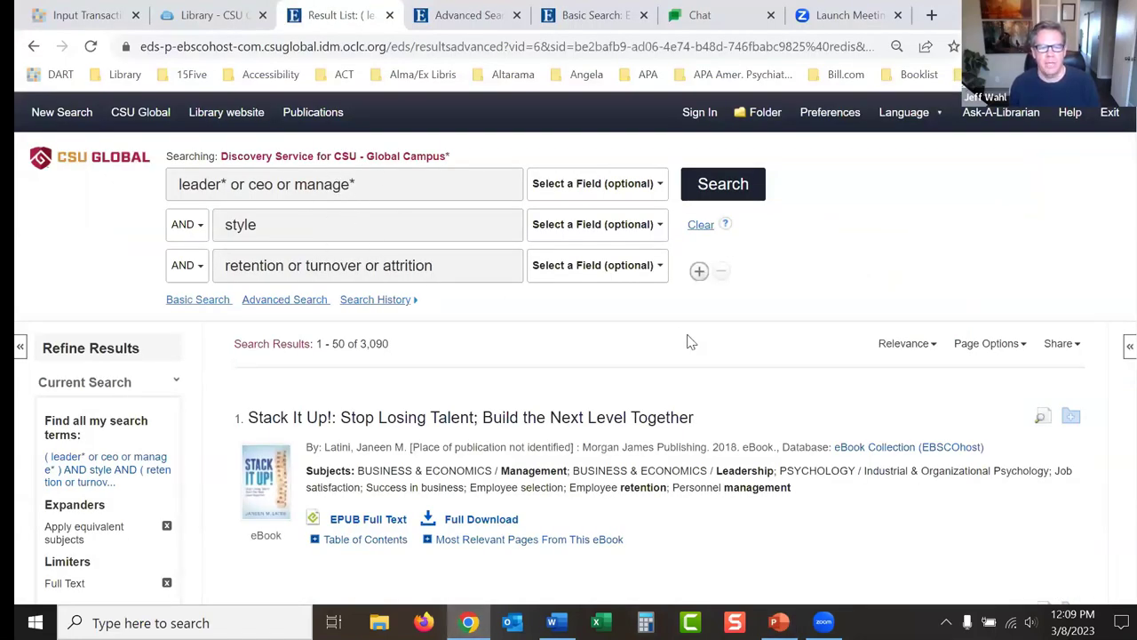
Step: Add extra search rows below the retention row and remove the surplus ones, keeping a single empty fourth row
click(698, 274)
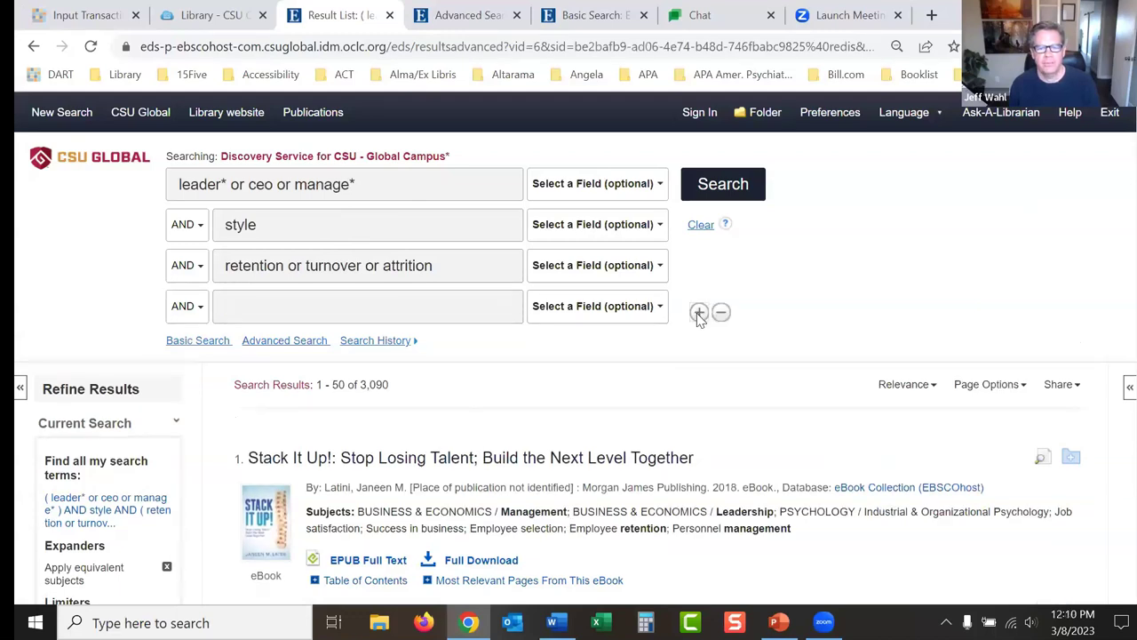
click(698, 313)
click(700, 356)
click(721, 393)
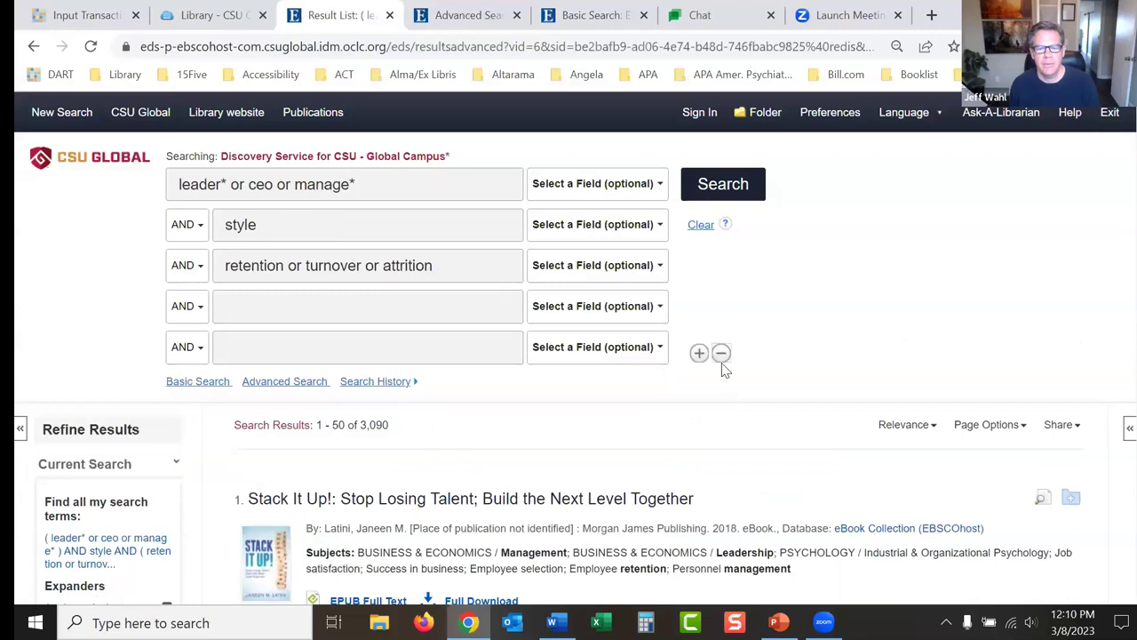
click(722, 353)
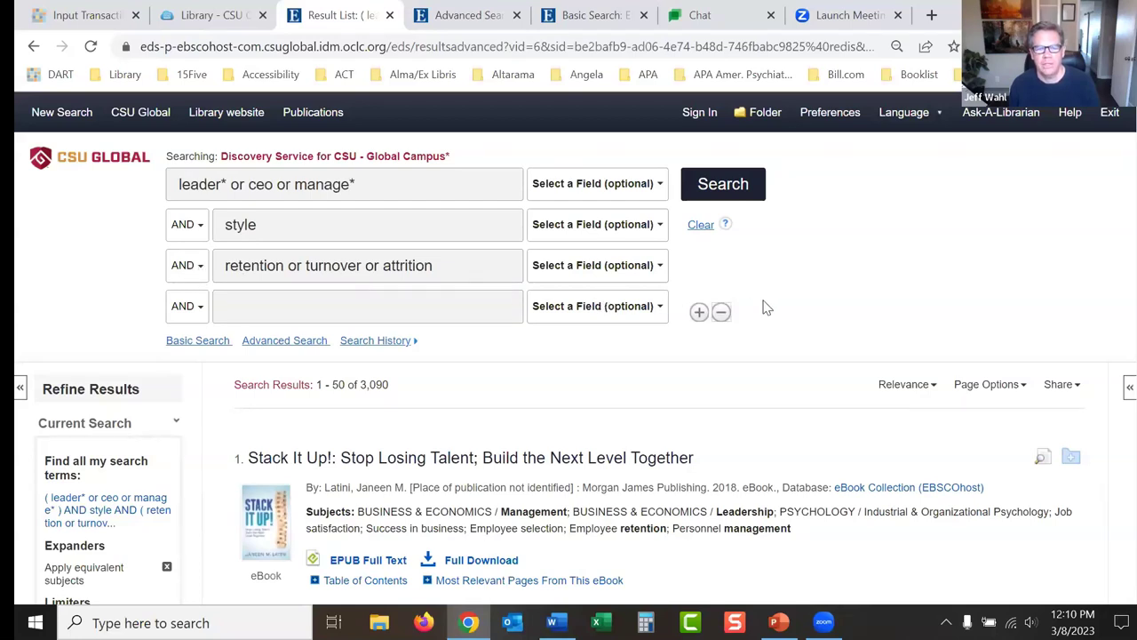
Step: Look through the current results and set the operator of the empty fourth search row to NOT
scroll(1125, 140, down, 5)
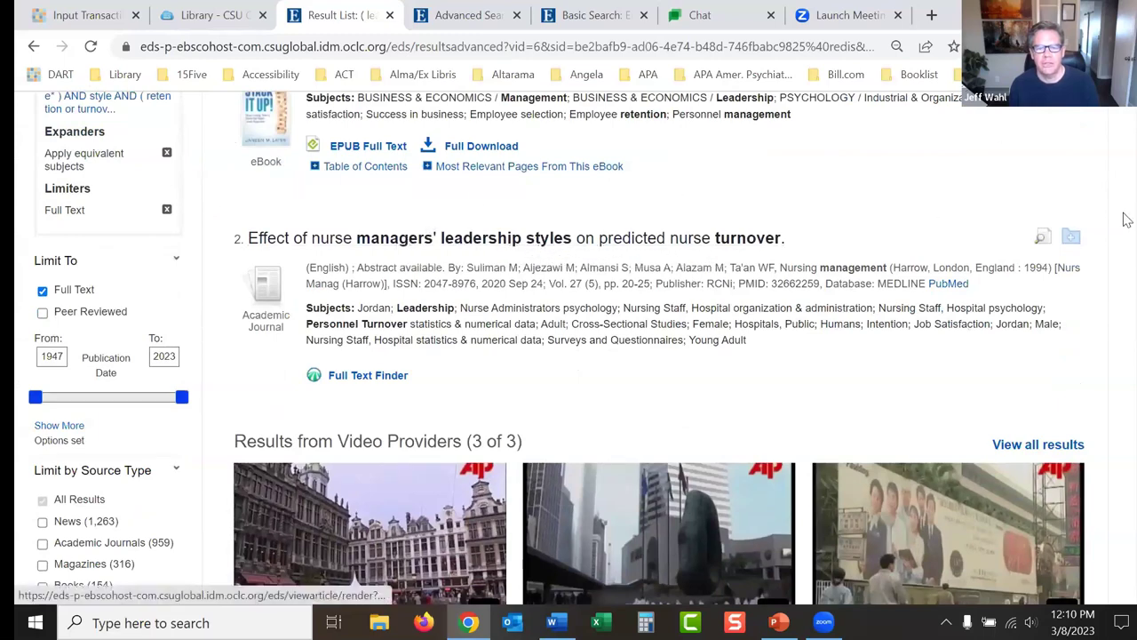
scroll(1127, 178, down, 5)
scroll(1126, 173, down, 5)
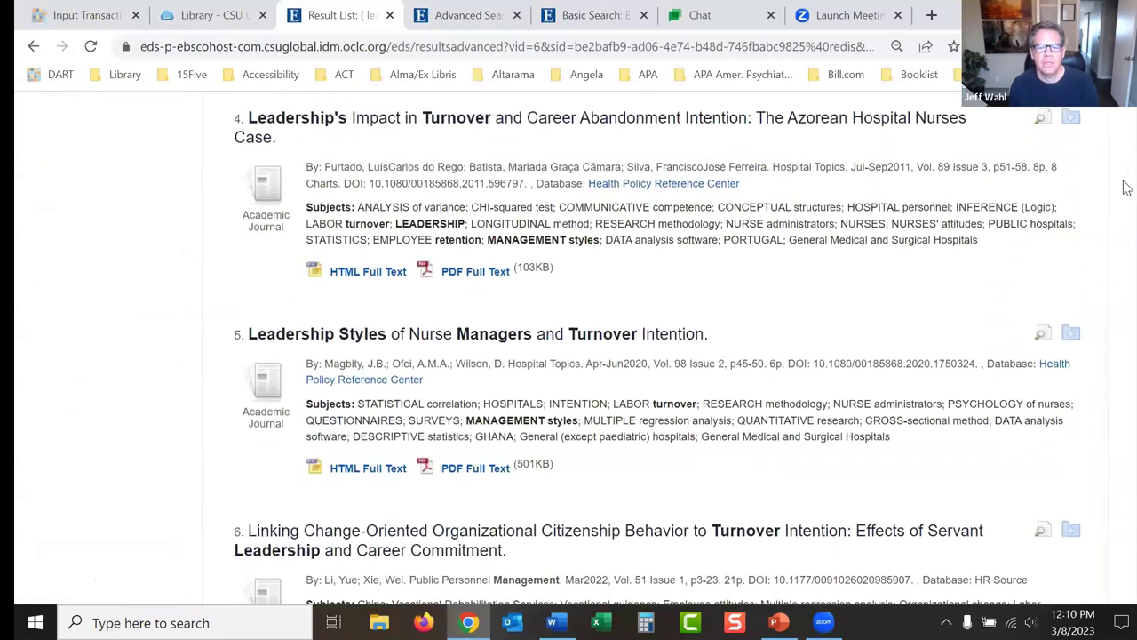
scroll(1126, 186, down, 1)
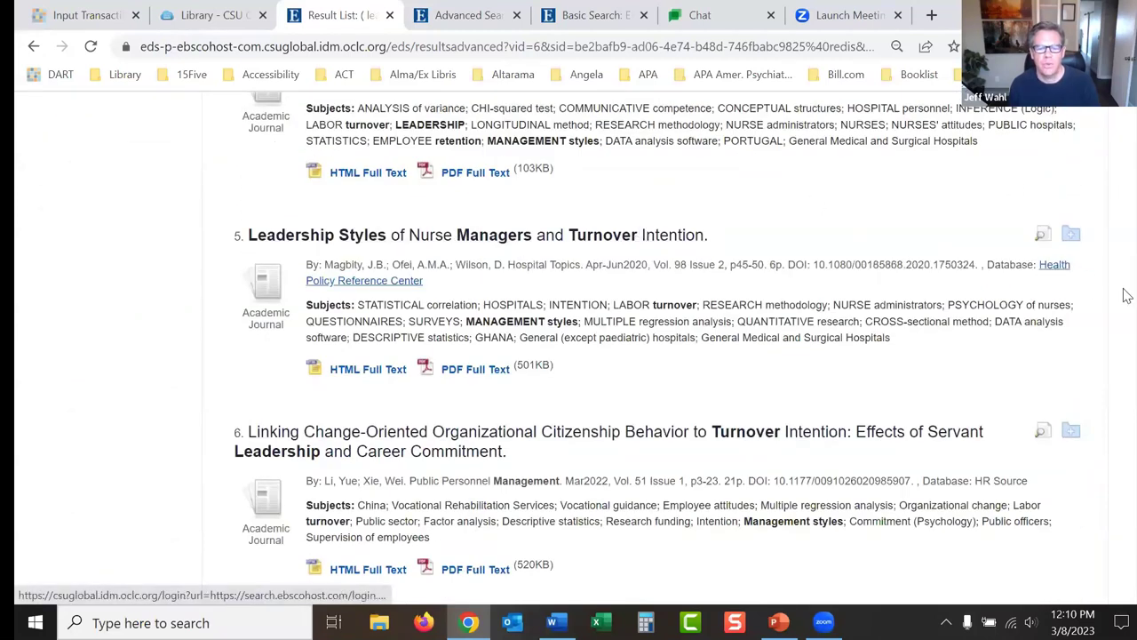
scroll(1127, 186, up, 10)
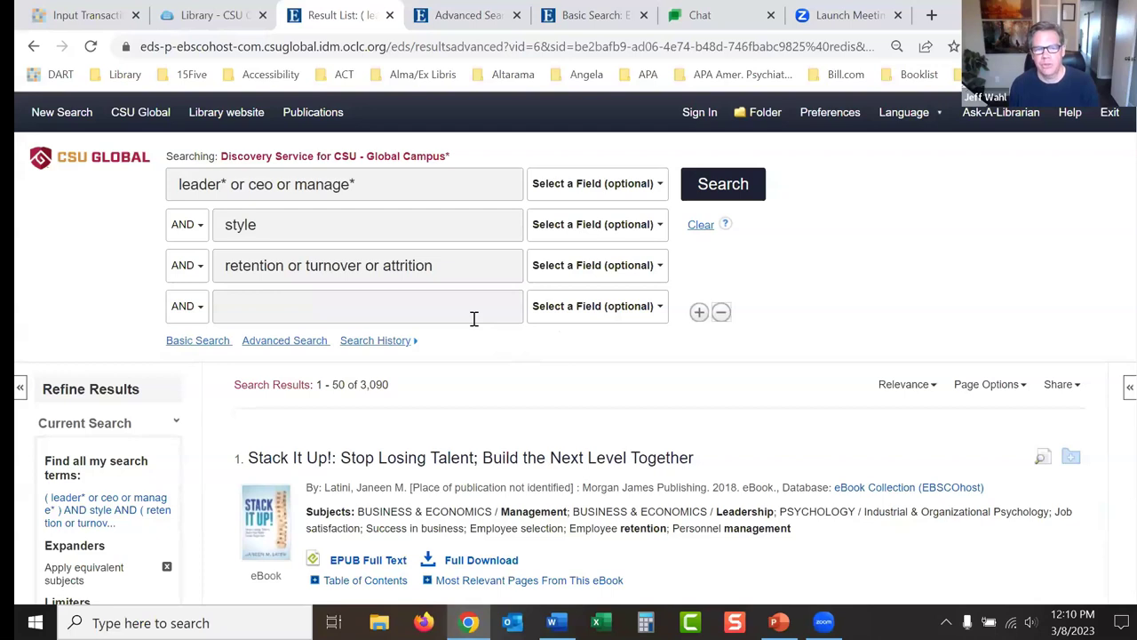
click(198, 311)
click(185, 378)
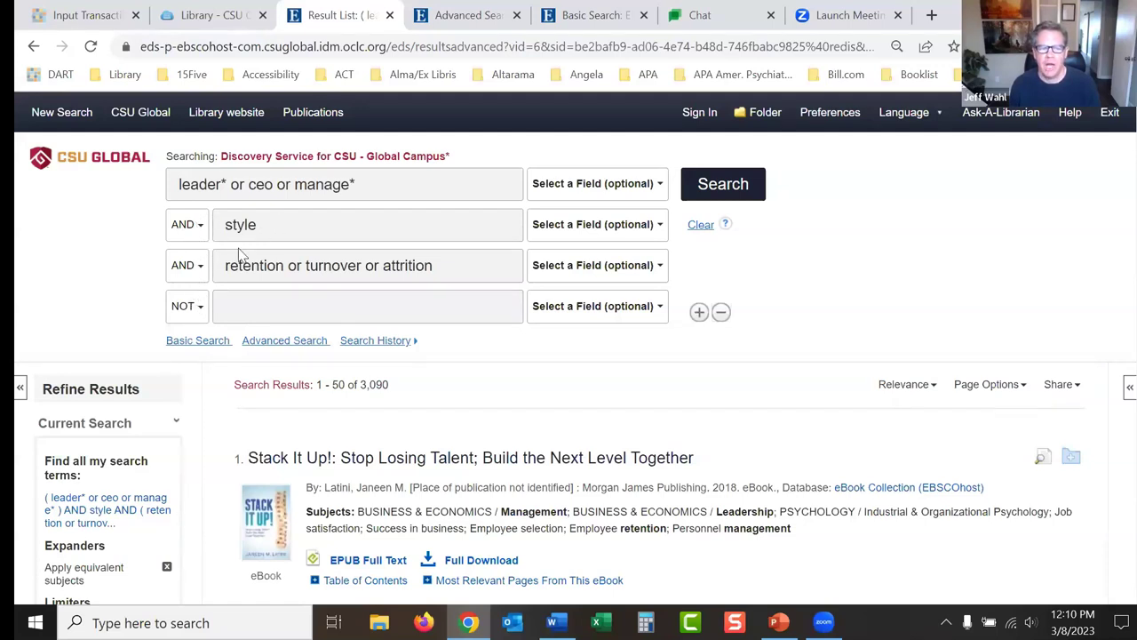
Step: Exclude the truncated term "nurs*" in the NOT row, rerunning the search and looking through the new results
click(257, 304)
text(n)
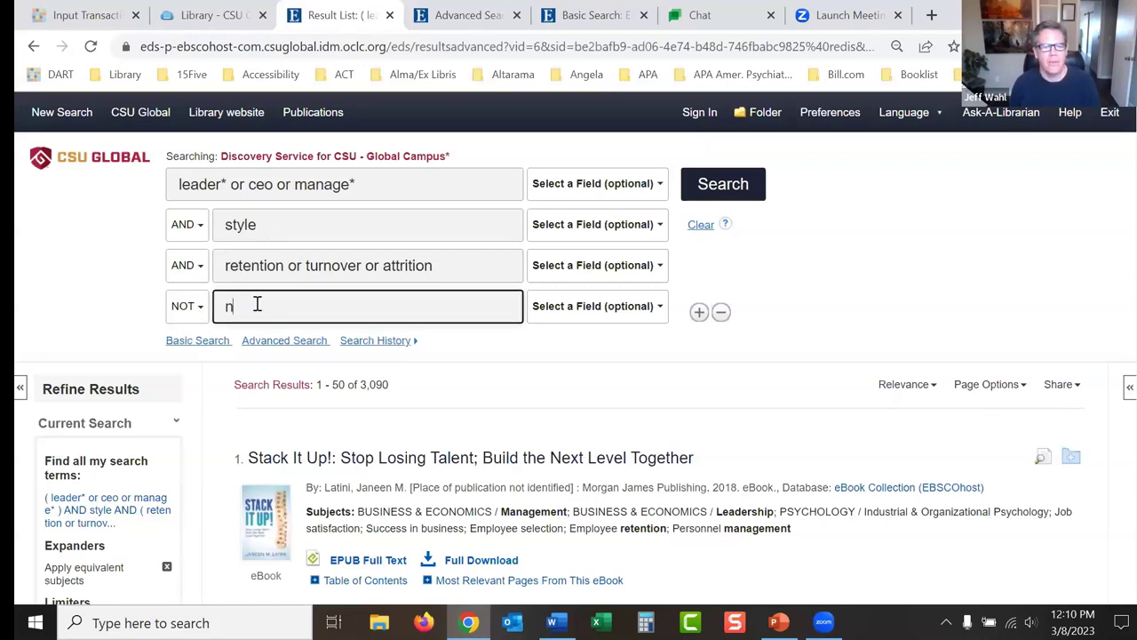
text(urse)
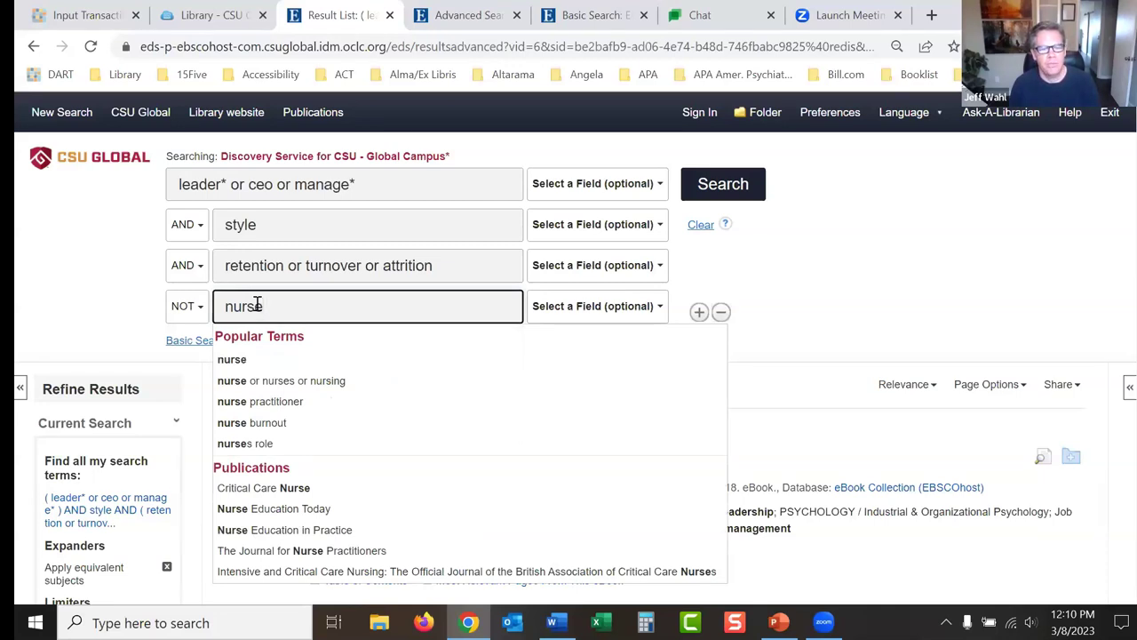
key(BackSpace)
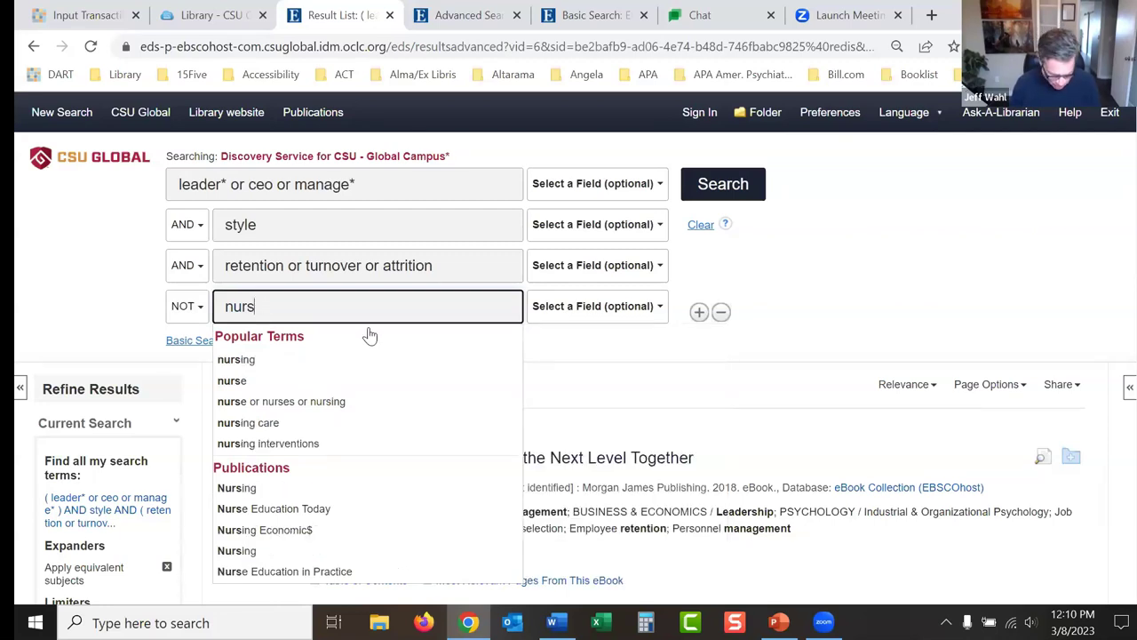
text(*)
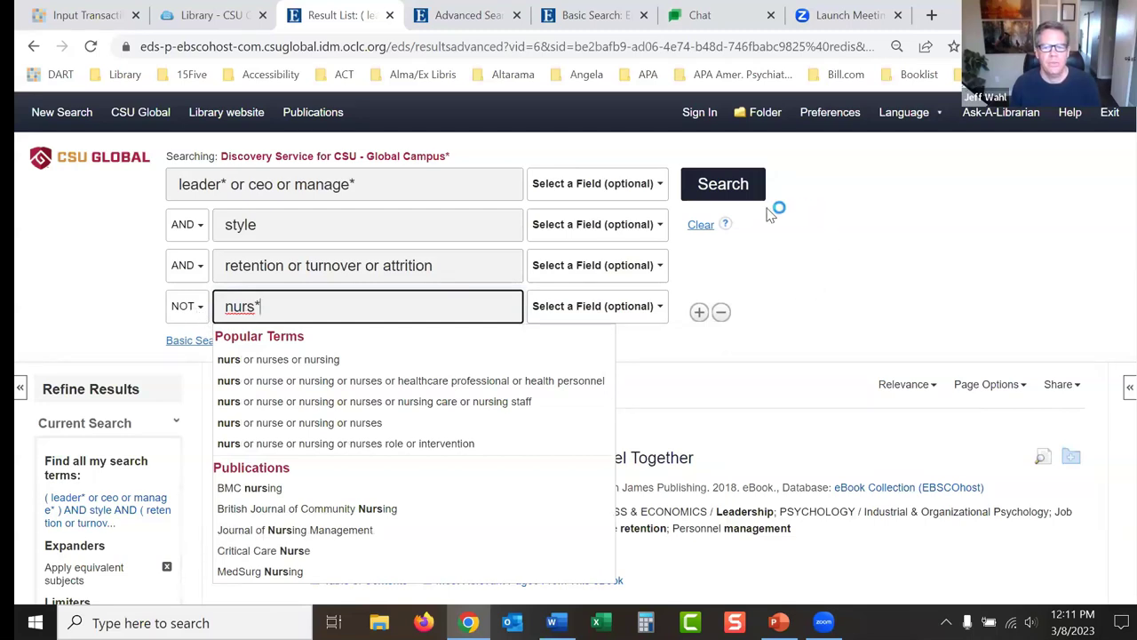
click(738, 188)
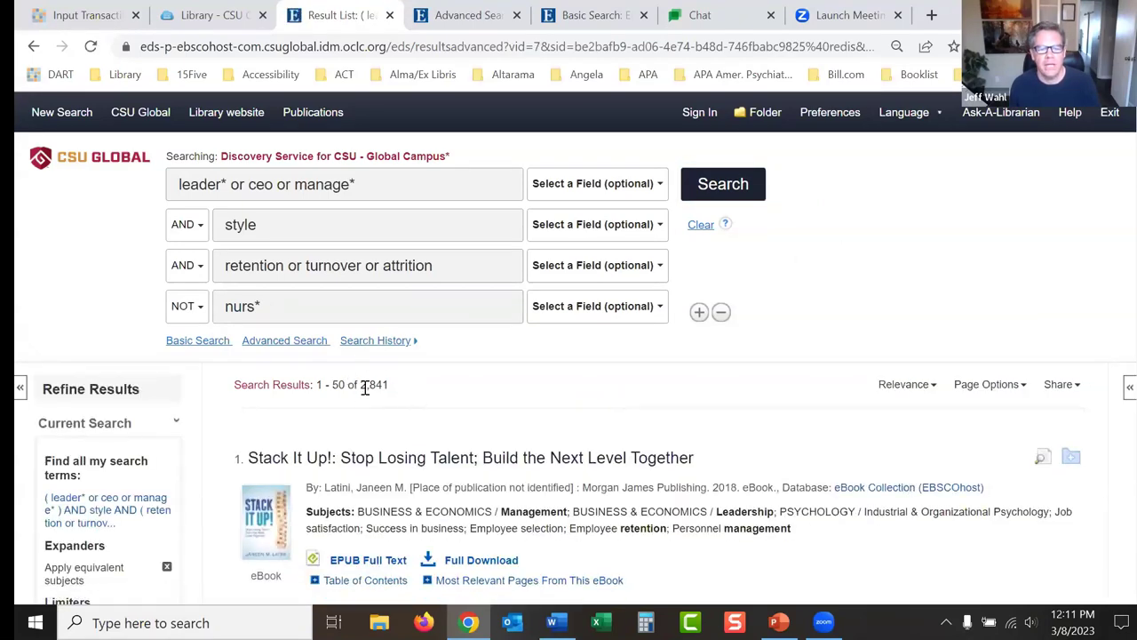
scroll(1127, 133, down, 3)
scroll(1127, 142, down, 7)
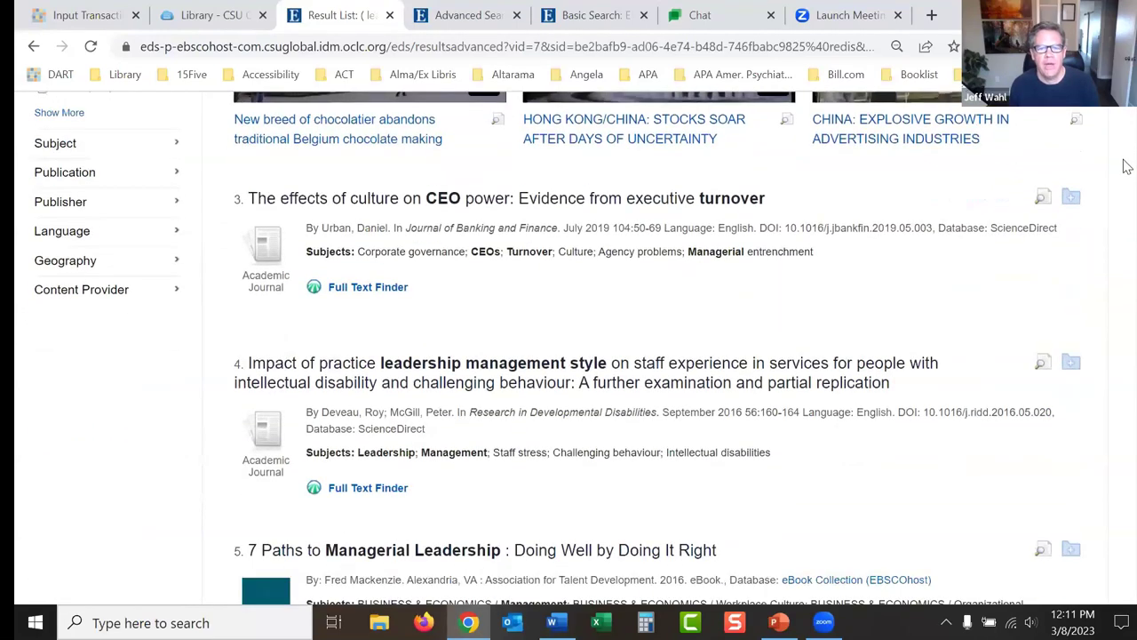
scroll(1127, 177, down, 6)
scroll(1127, 196, down, 5)
scroll(1127, 213, up, 20)
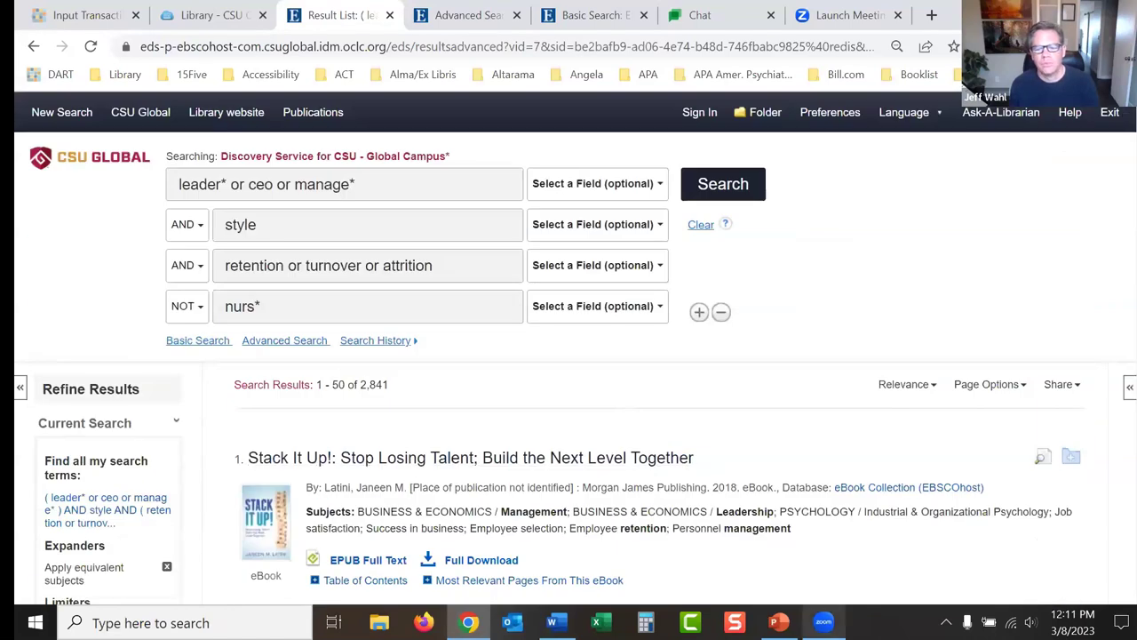
Step: Switch to the PowerPoint slide show to reveal the "Limiter drop downs" bullet, and return to Chrome
click(779, 622)
key(Right)
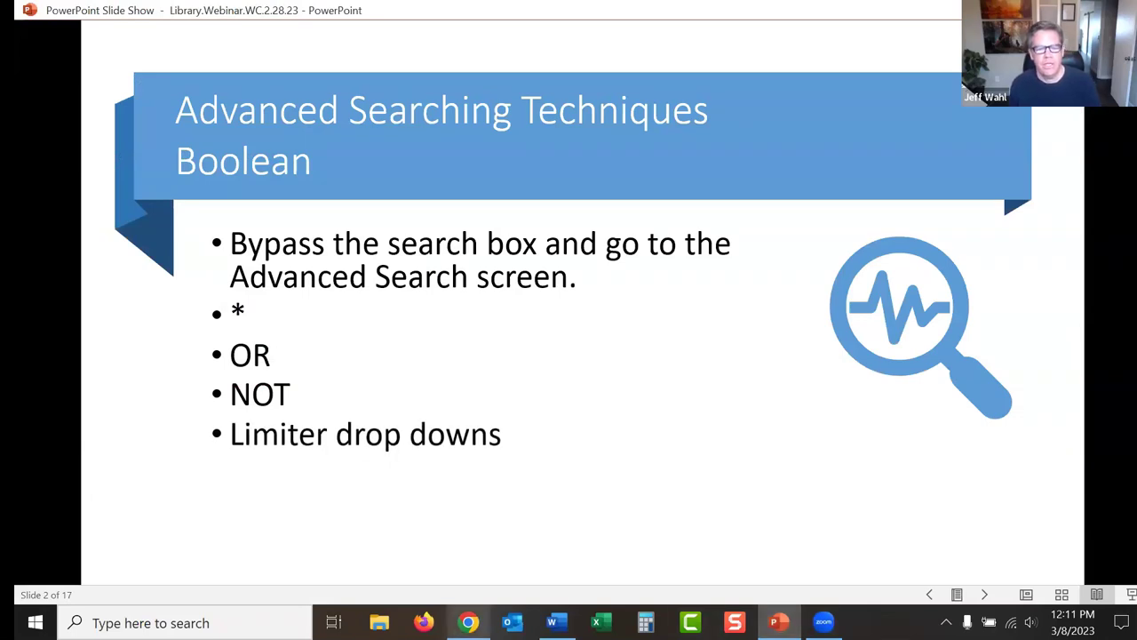
click(469, 622)
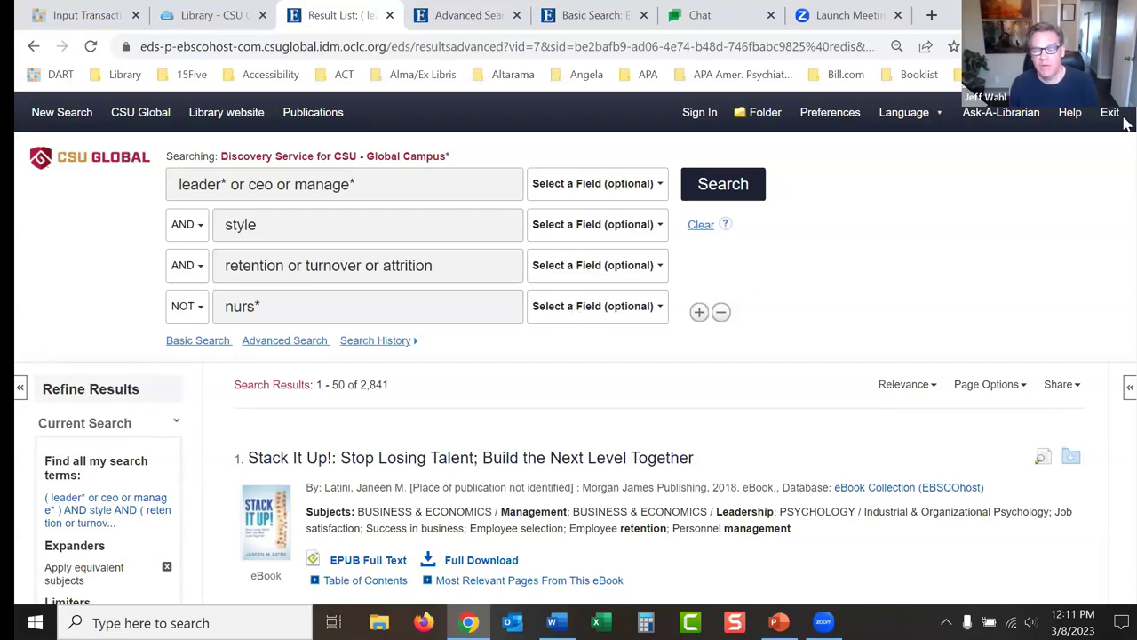
Step: Limit the results to publication dates starting from 2018
scroll(1124, 122, down, 2)
scroll(1124, 122, up, 2)
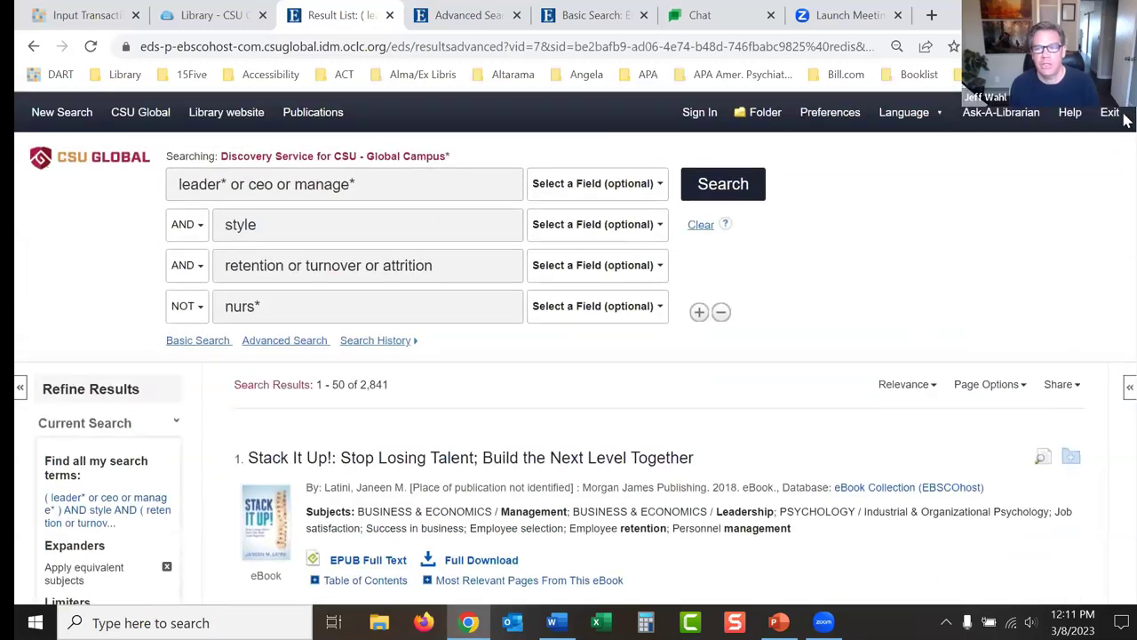
scroll(1125, 129, down, 3)
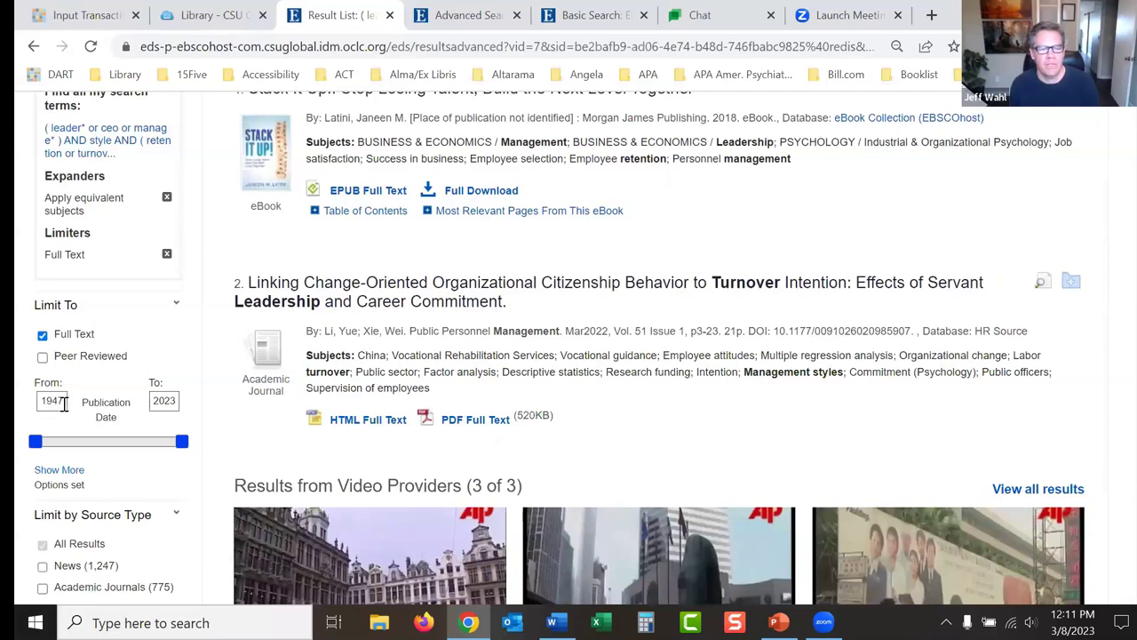
drag(64, 401, 27, 410)
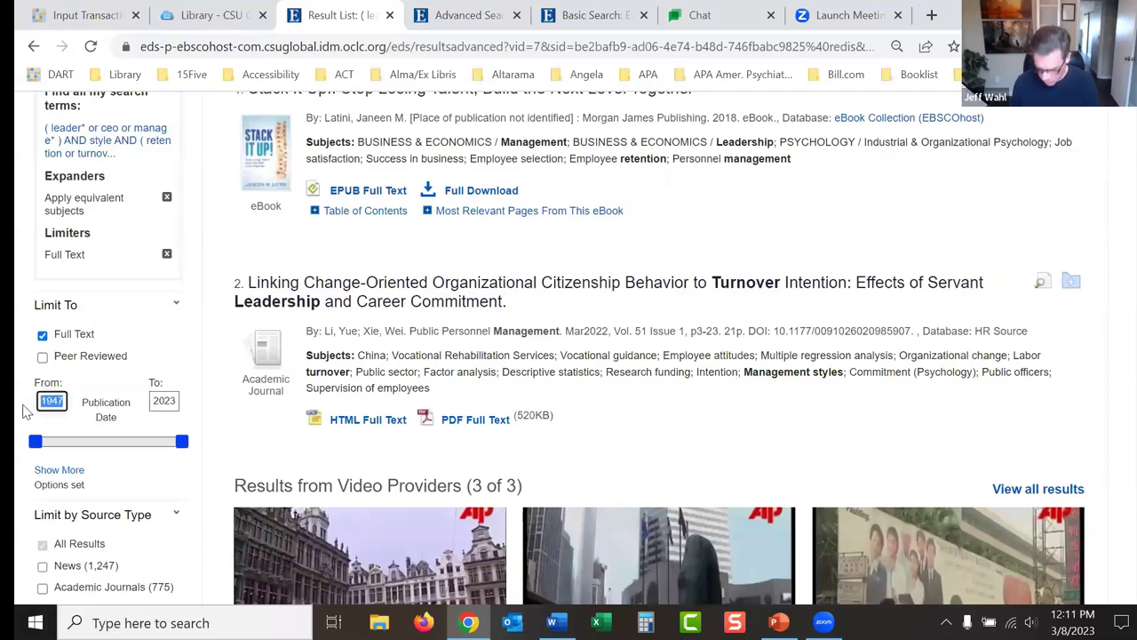
text(201)
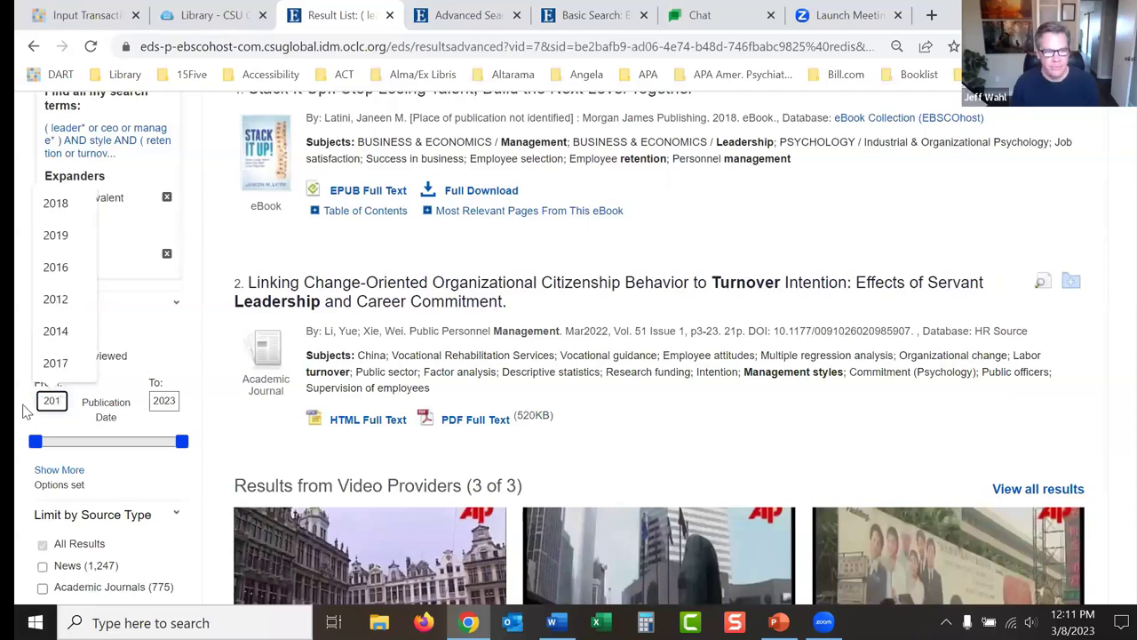
text(8)
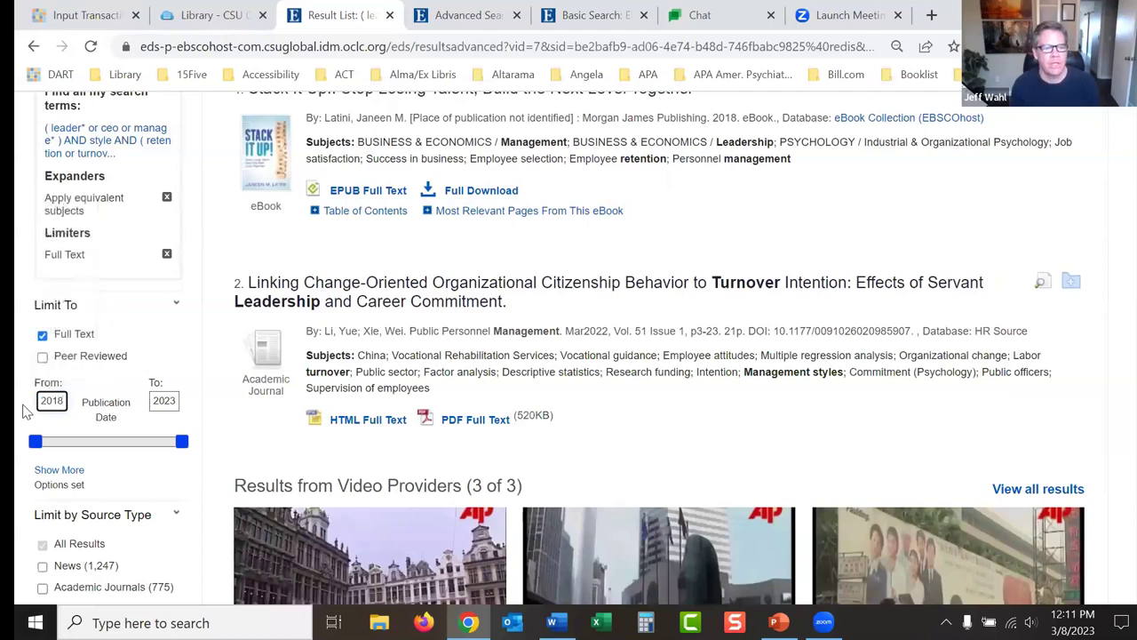
click(104, 404)
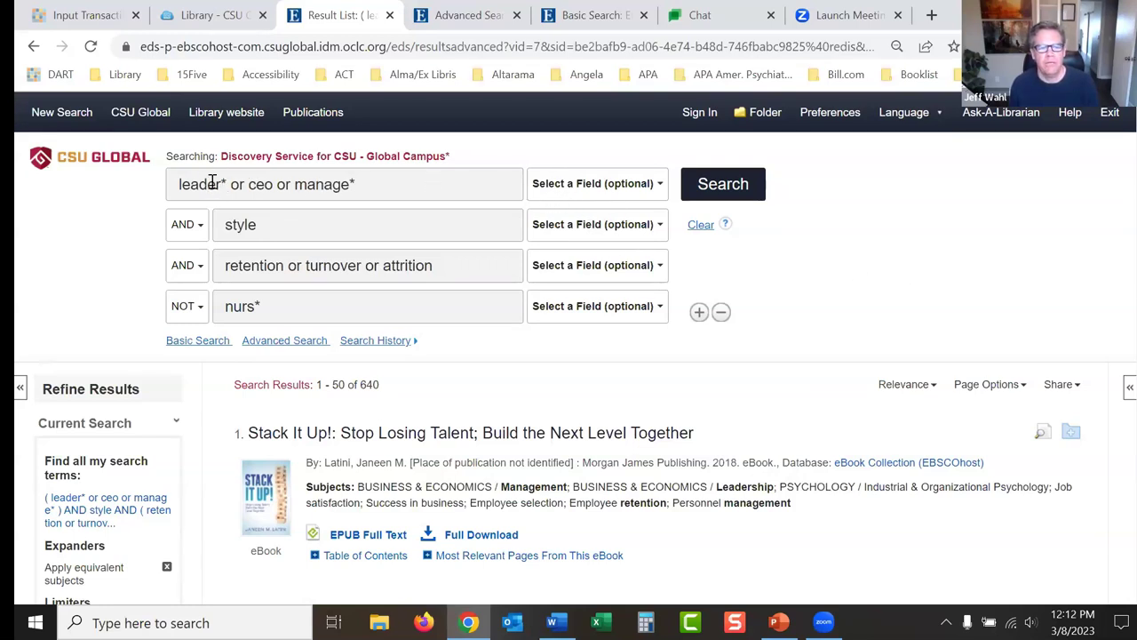
Step: Restrict the leader/CEO/manage term to the TI Title field, rerunning the search and looking through the results
click(657, 185)
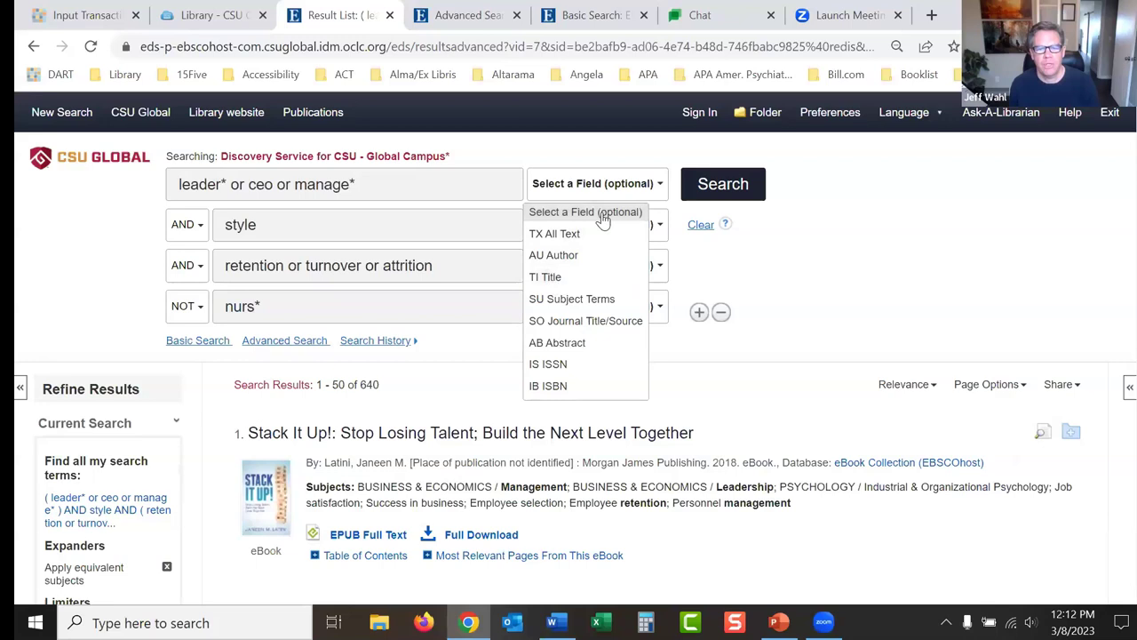
click(548, 278)
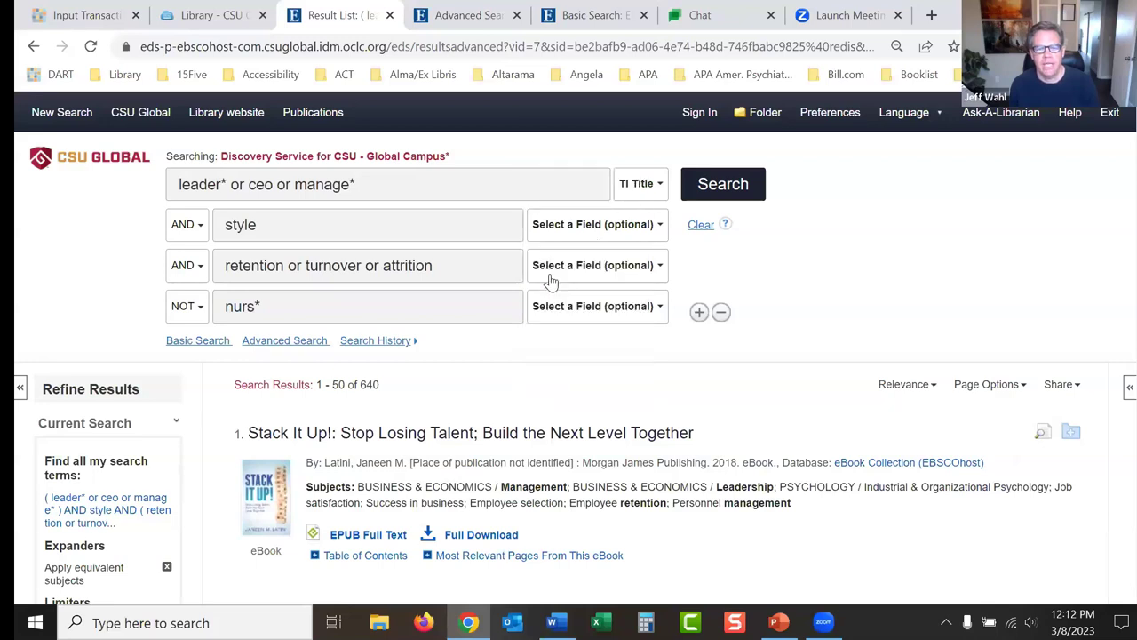
click(728, 189)
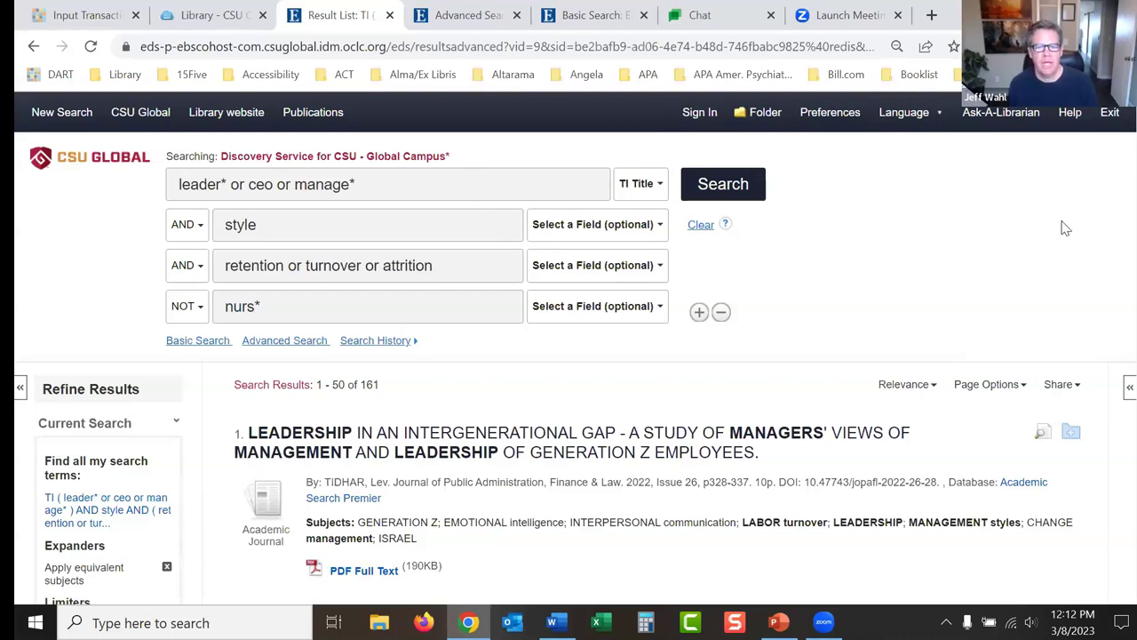
scroll(1127, 129, down, 1)
scroll(1126, 129, down, 6)
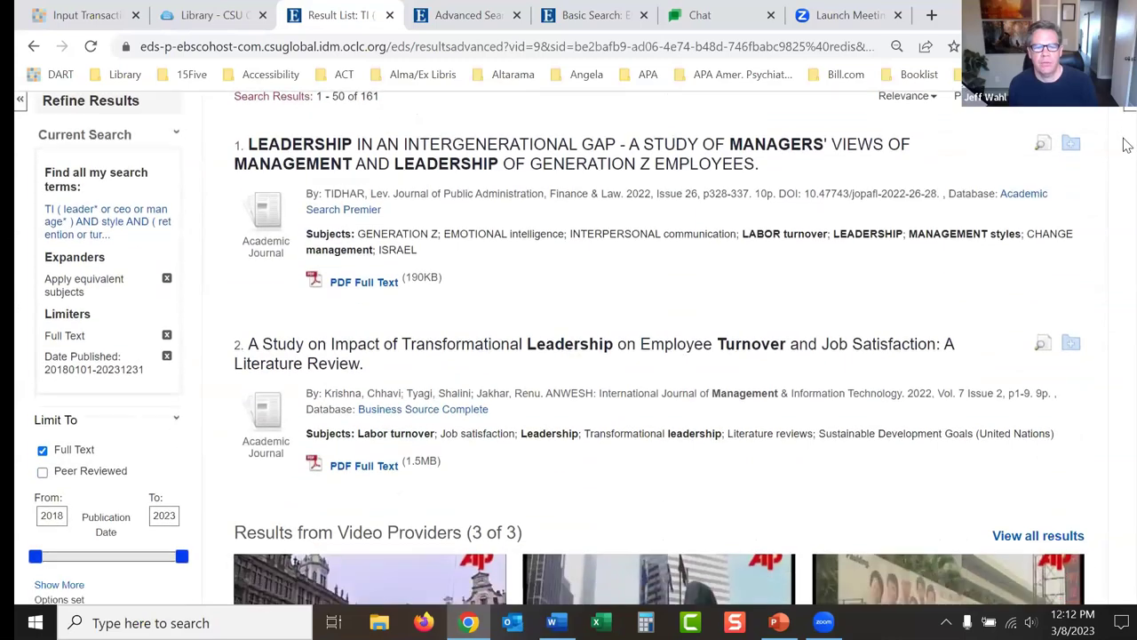
scroll(1127, 153, down, 4)
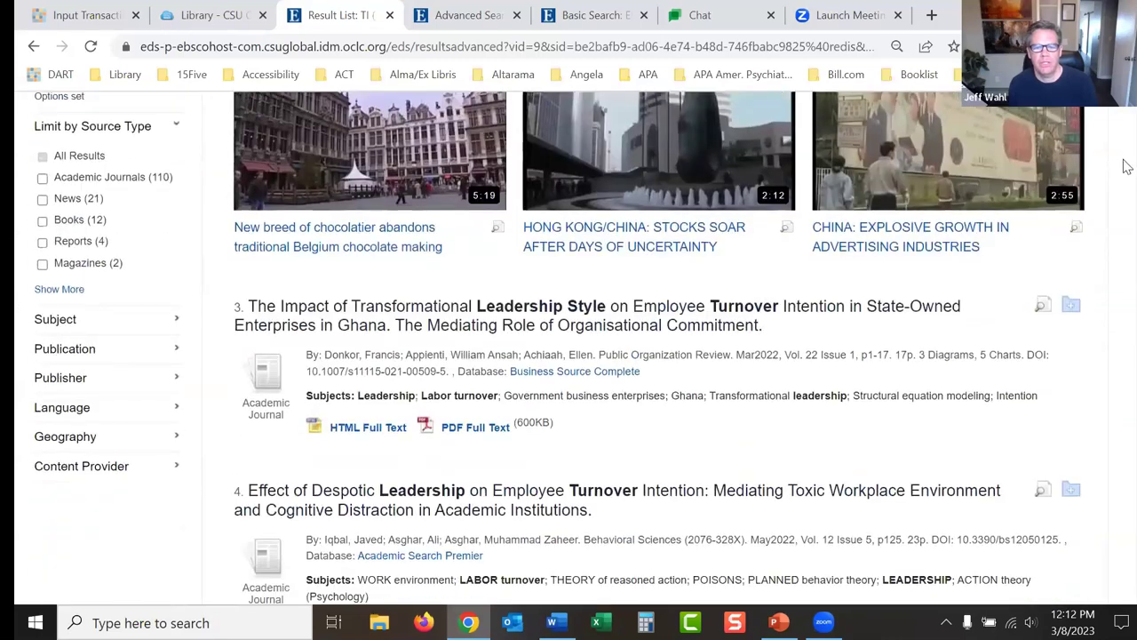
scroll(1127, 170, up, 10)
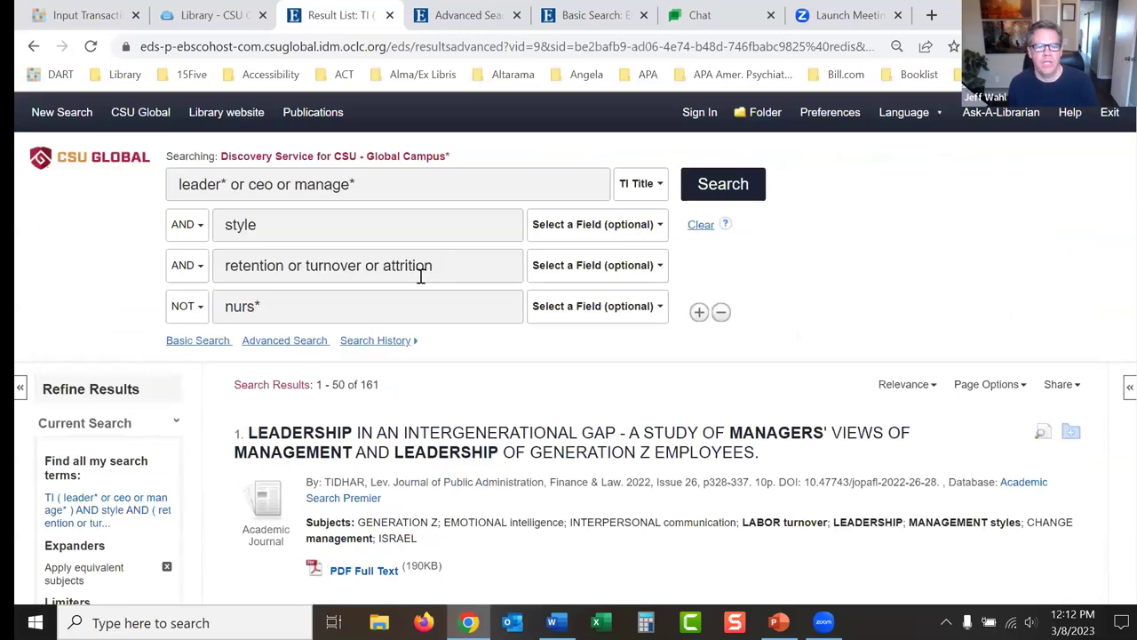
Step: Restrict the retention/turnover/attrition term to the SU Subject Terms field, rerunning the search and looking through the results
click(660, 268)
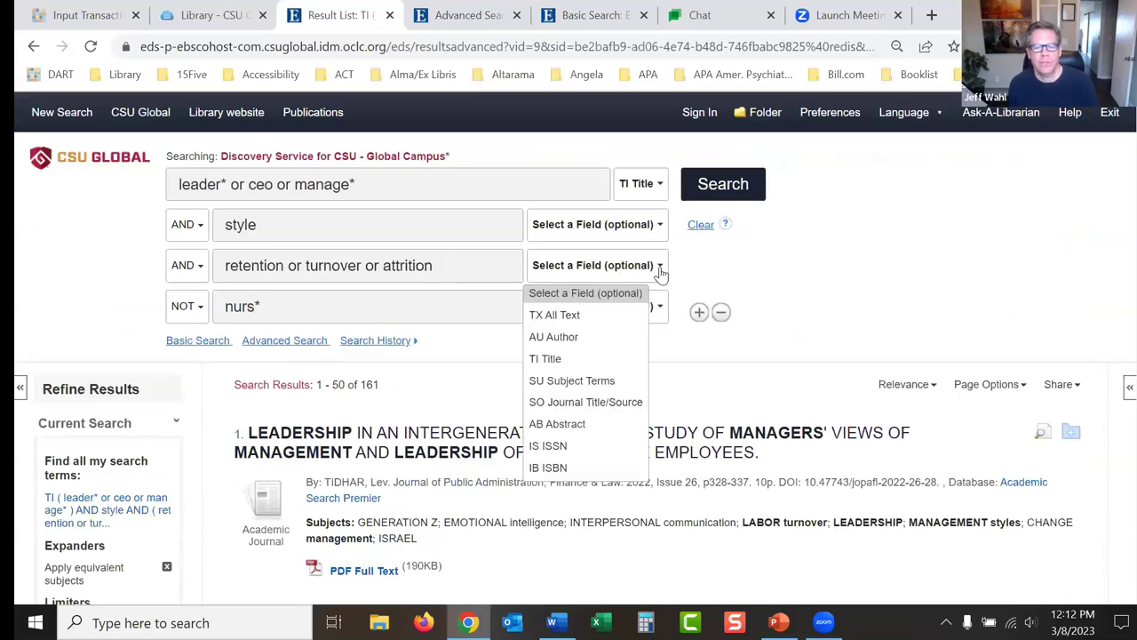
click(583, 382)
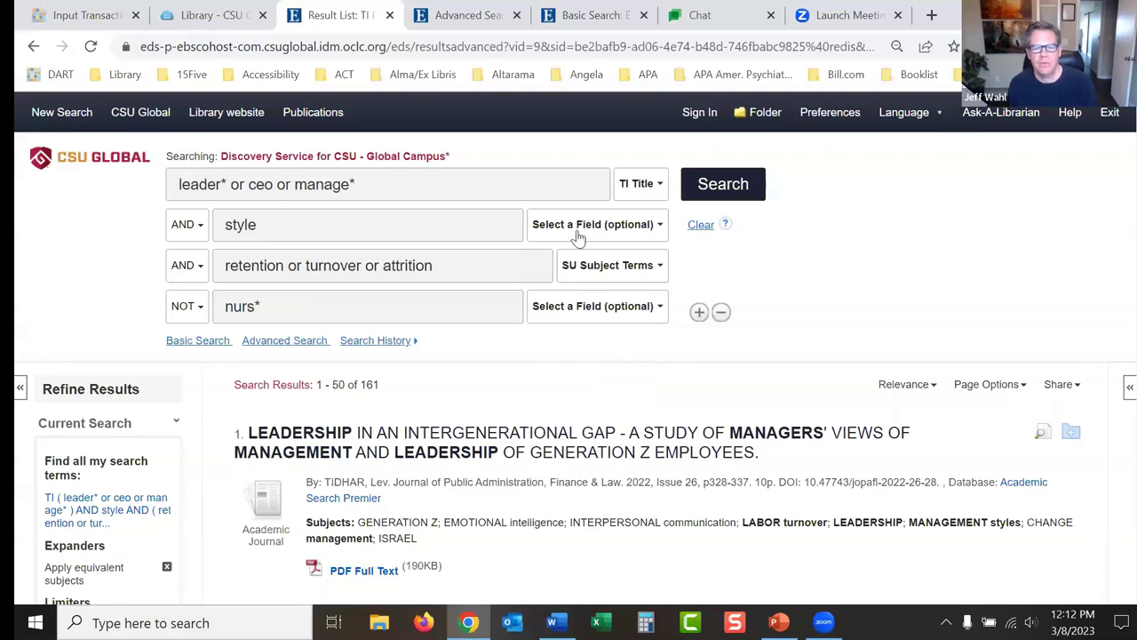
click(737, 186)
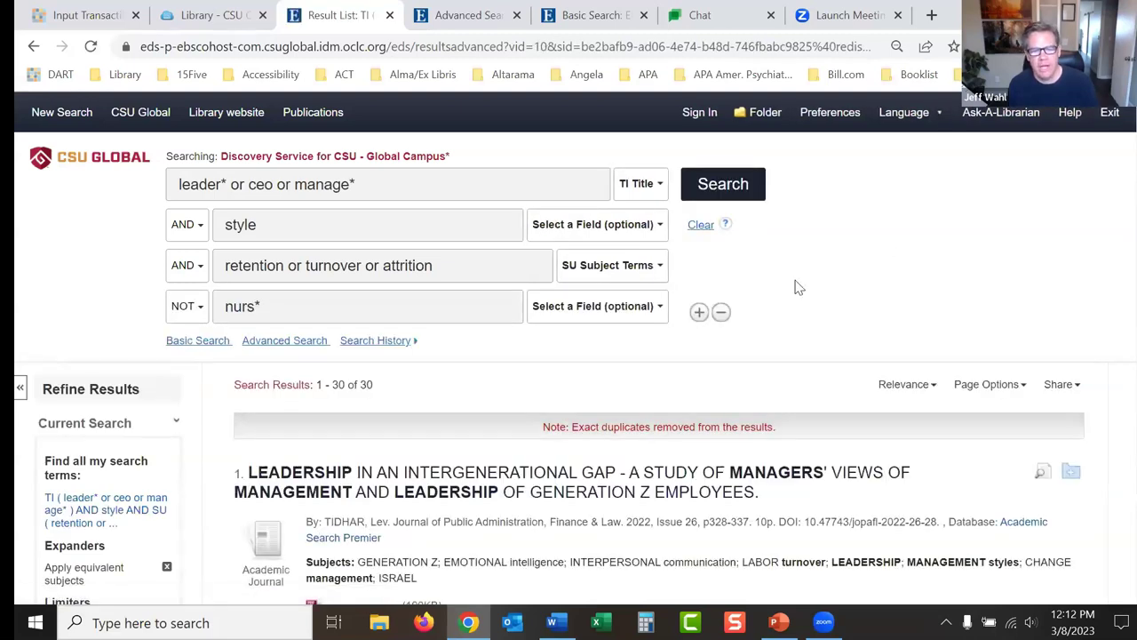
scroll(1127, 133, down, 1)
scroll(1127, 134, up, 1)
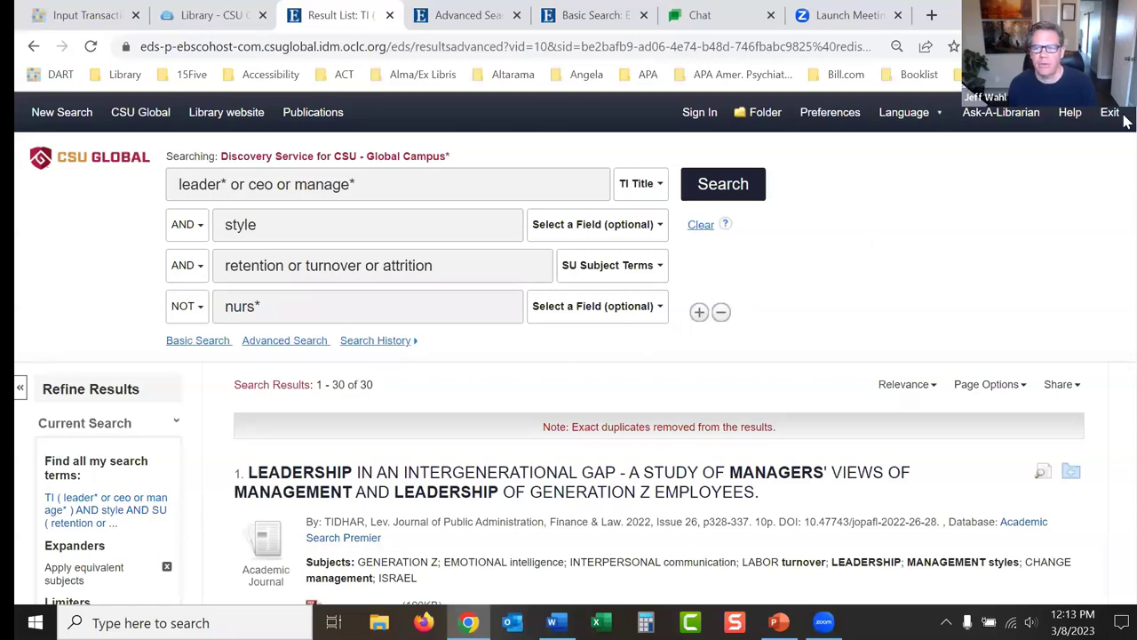
scroll(1124, 133, down, 4)
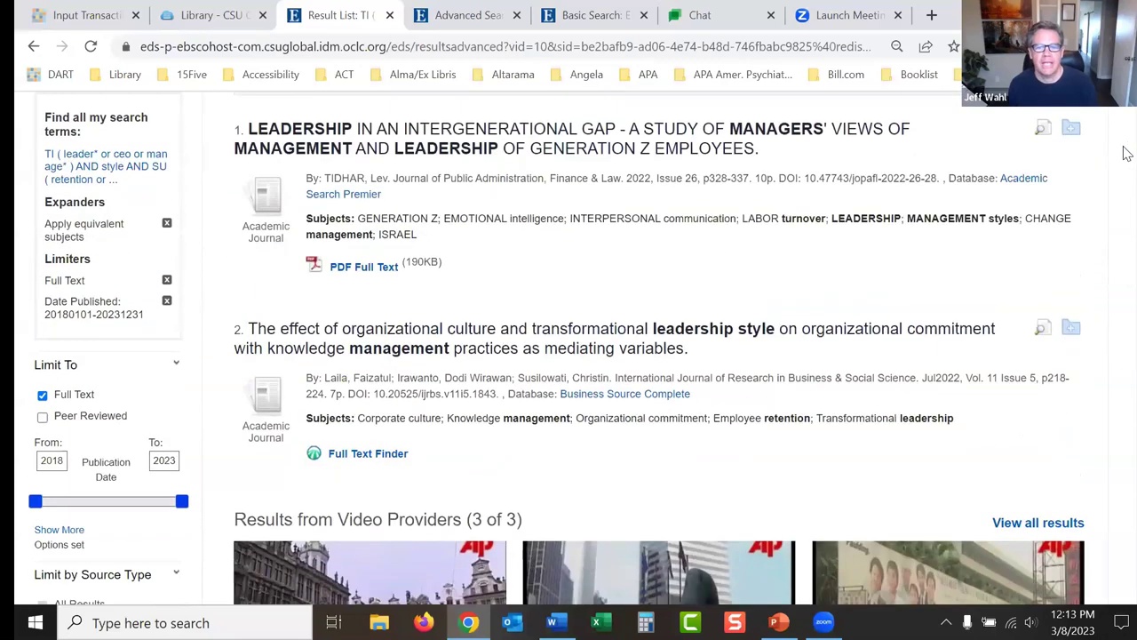
scroll(1127, 156, down, 2)
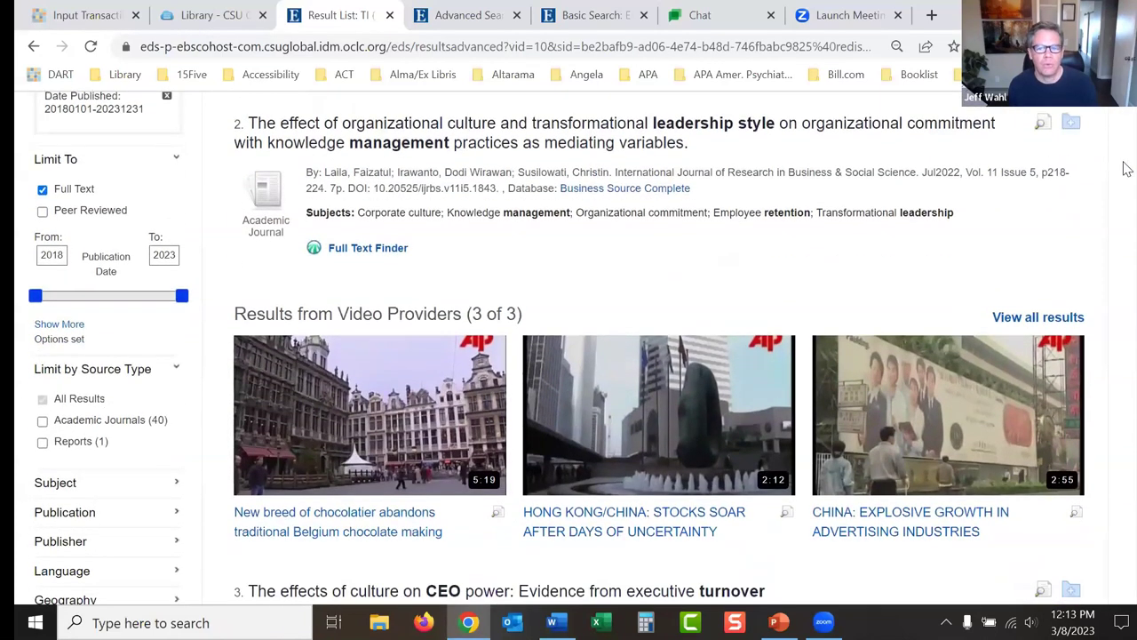
scroll(1127, 156, up, 4)
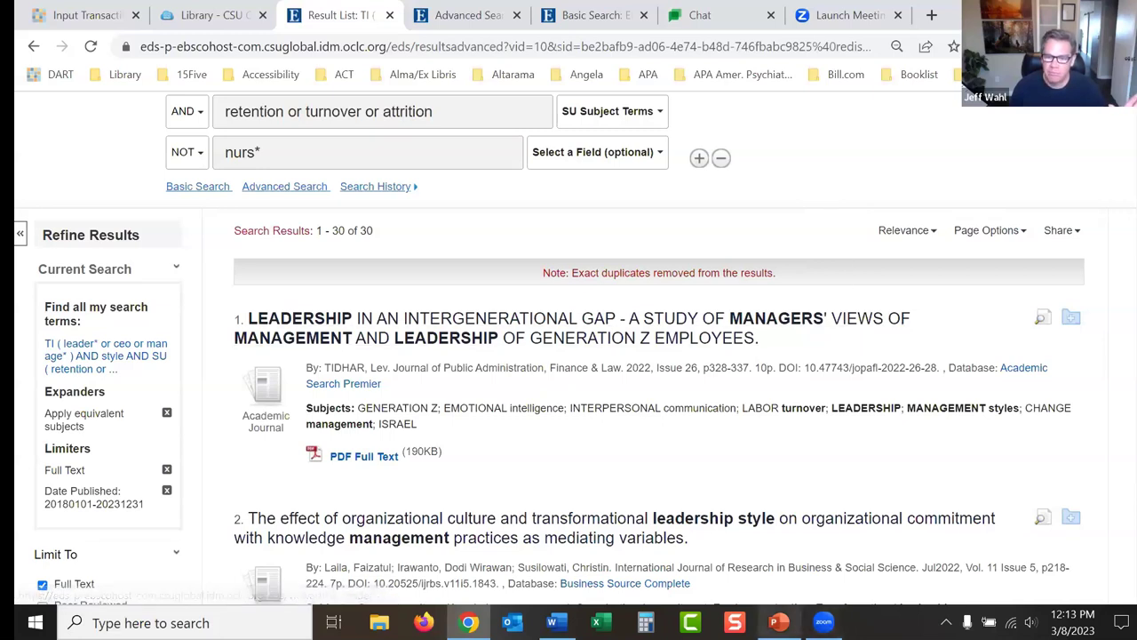
Step: Switch to the PowerPoint slide show to reveal the quotation marks bullet, and return to the search form in Chrome
click(779, 622)
key(Right)
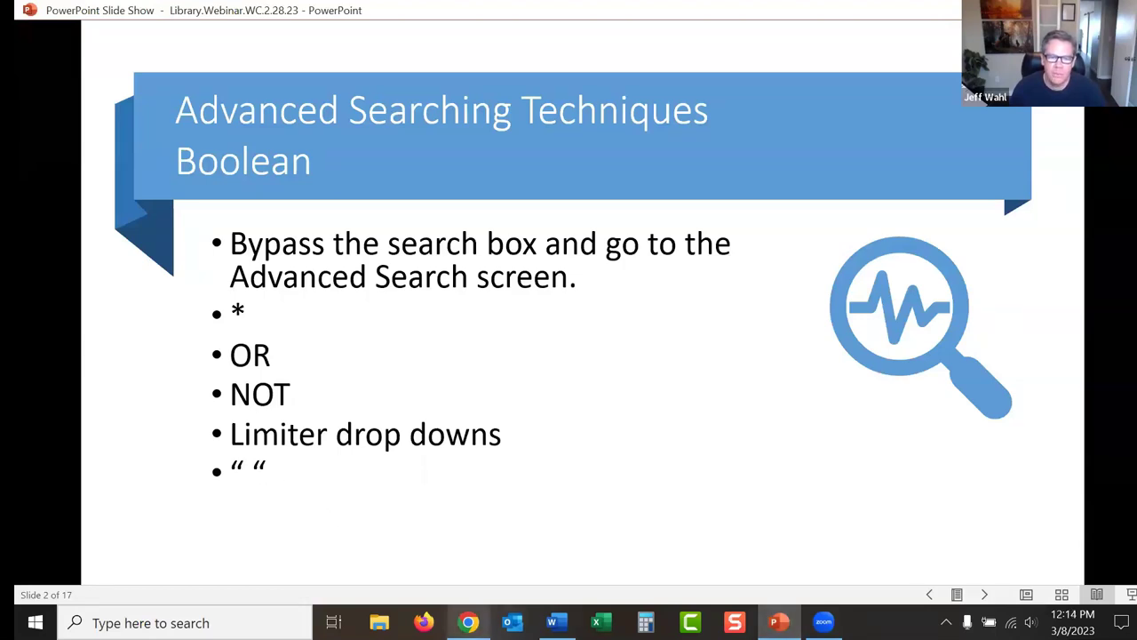
key(alt+Tab)
scroll(1127, 142, up, 2)
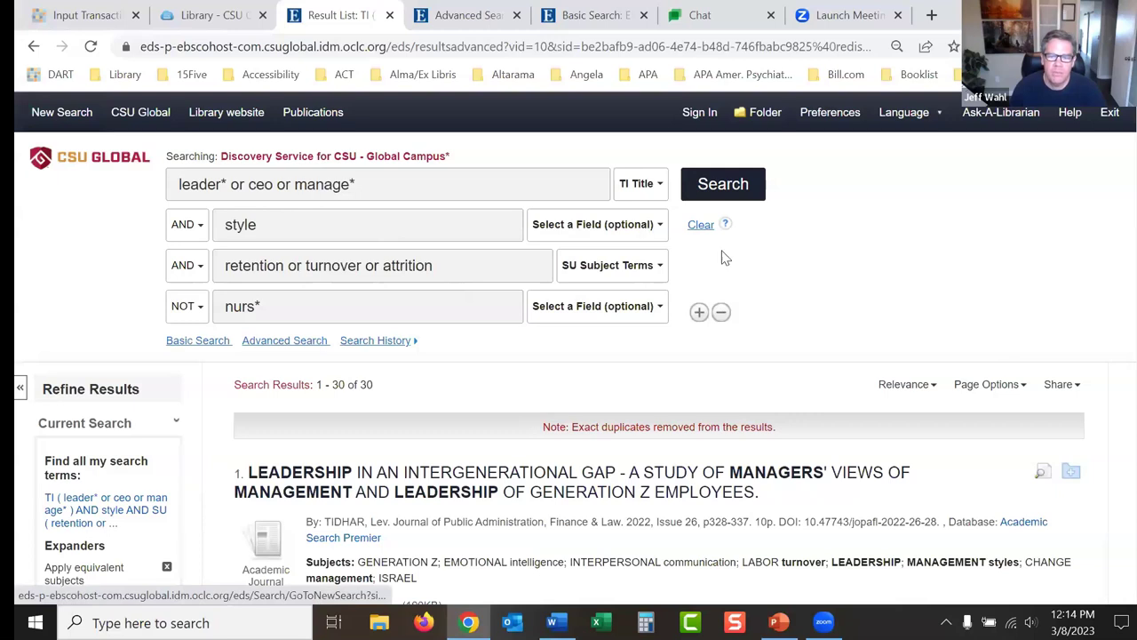
Step: Start a blank advanced search and run it for computer network* without quotation marks
scroll(1127, 142, down, 3)
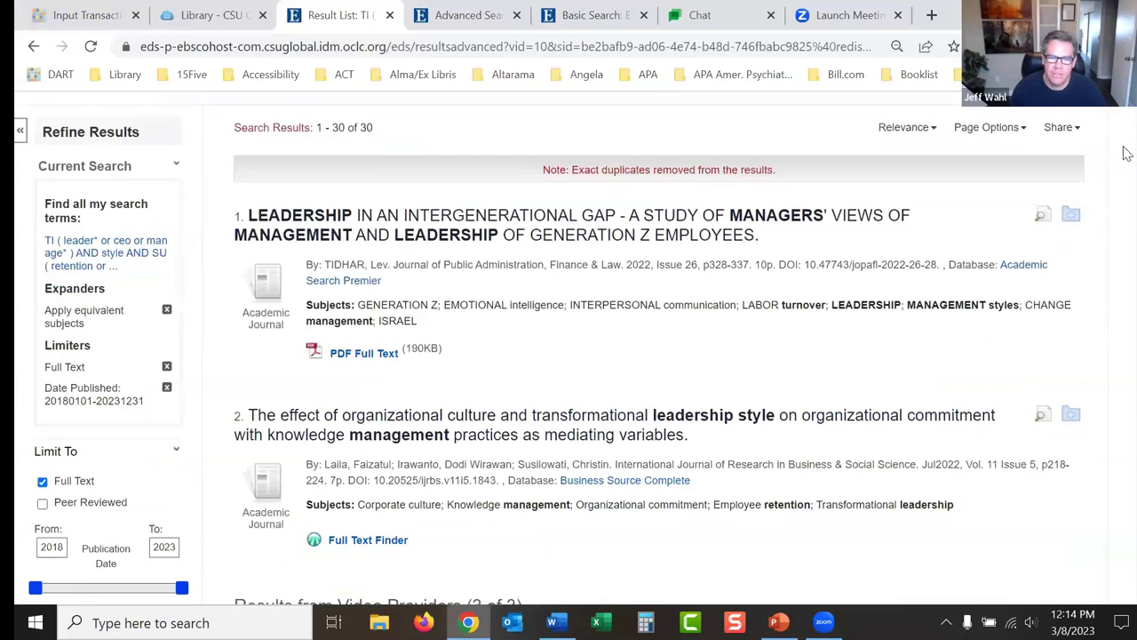
scroll(1126, 153, up, 3)
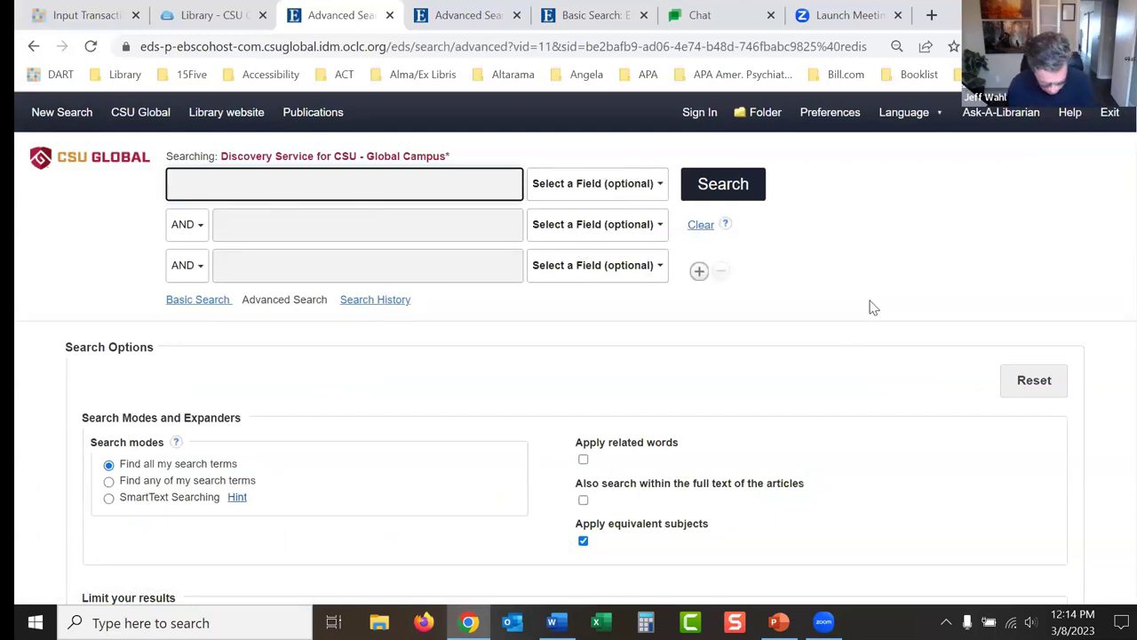
text(computer ne)
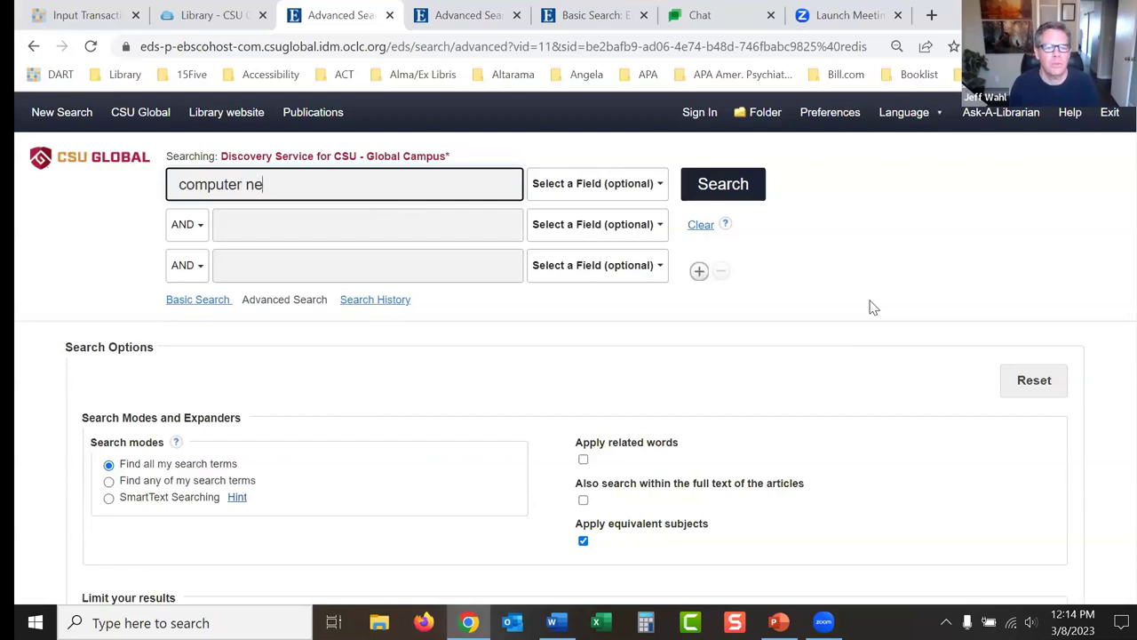
text(twork)
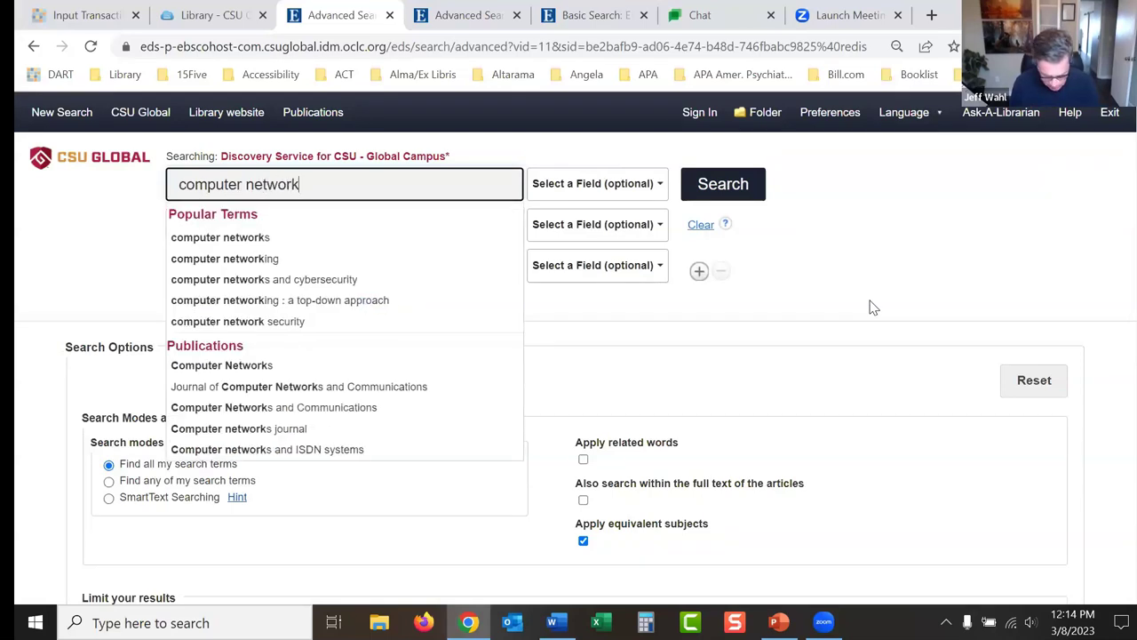
text(*)
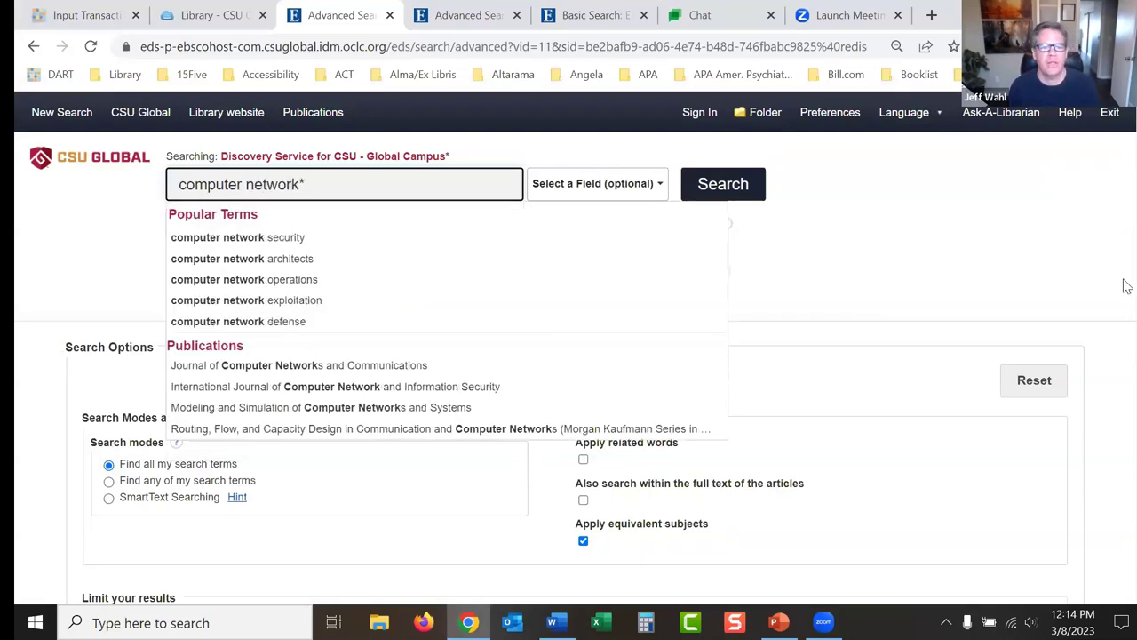
click(737, 196)
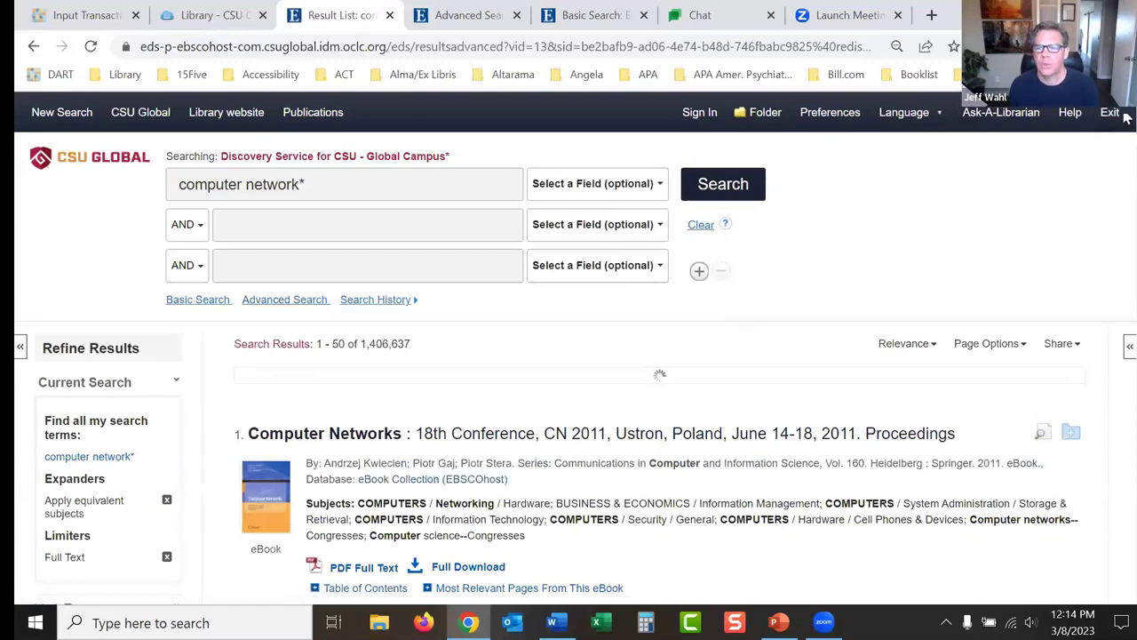
Step: Look through the computer network* results, checking how the two words appear in the titles and subject terms
scroll(1127, 118, down, 3)
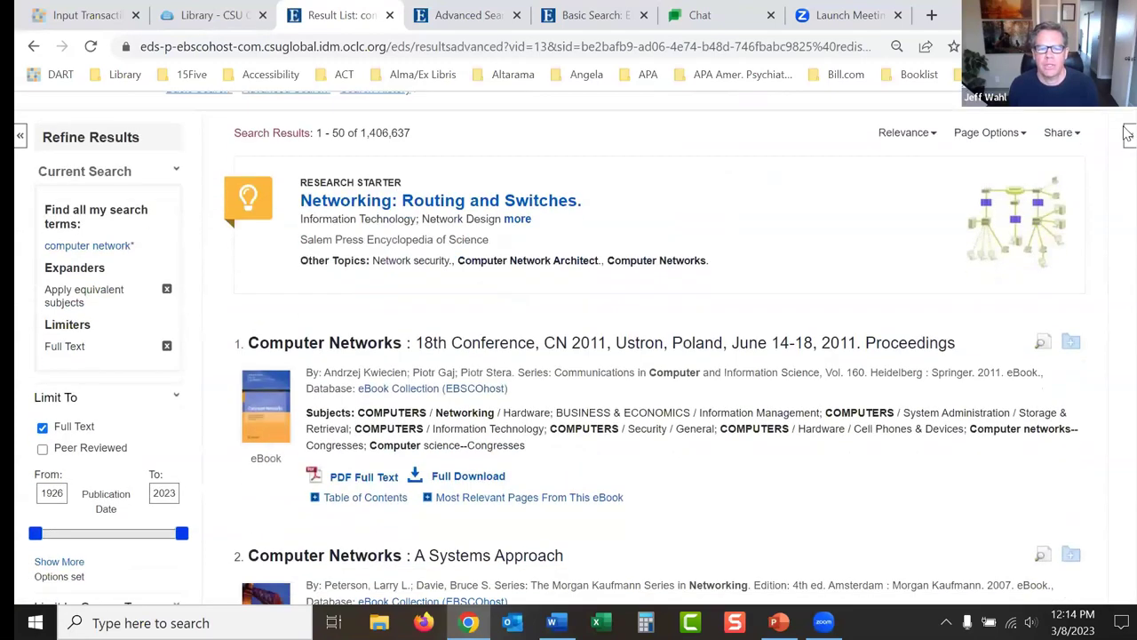
scroll(1126, 135, down, 2)
scroll(1127, 133, up, 1)
scroll(1126, 137, down, 2)
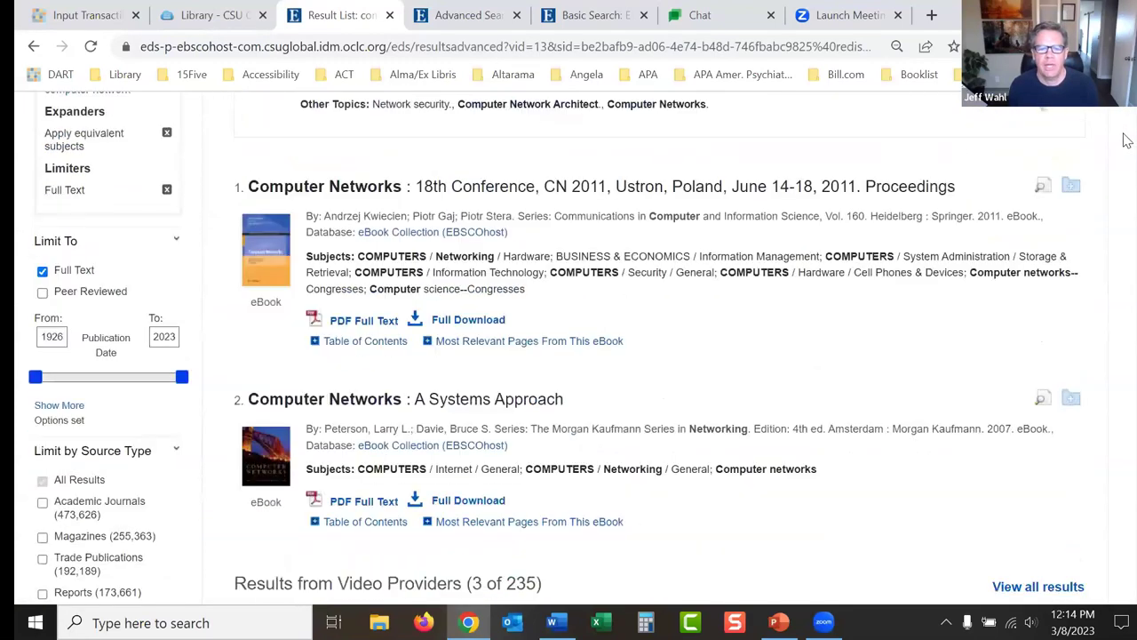
scroll(1127, 146, down, 6)
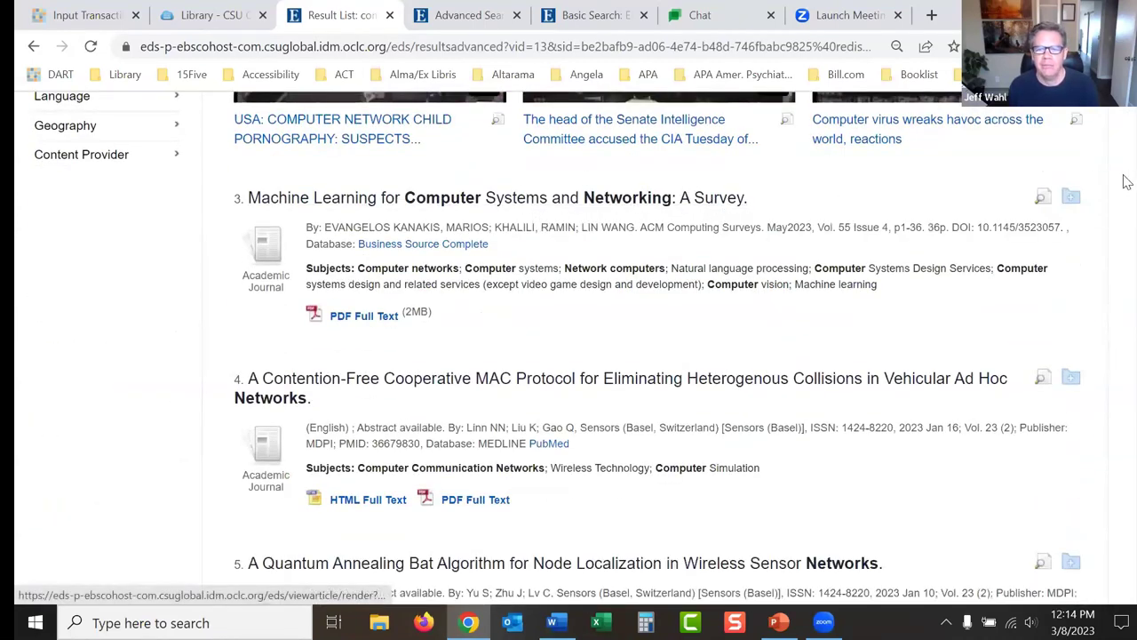
scroll(1127, 182, down, 2)
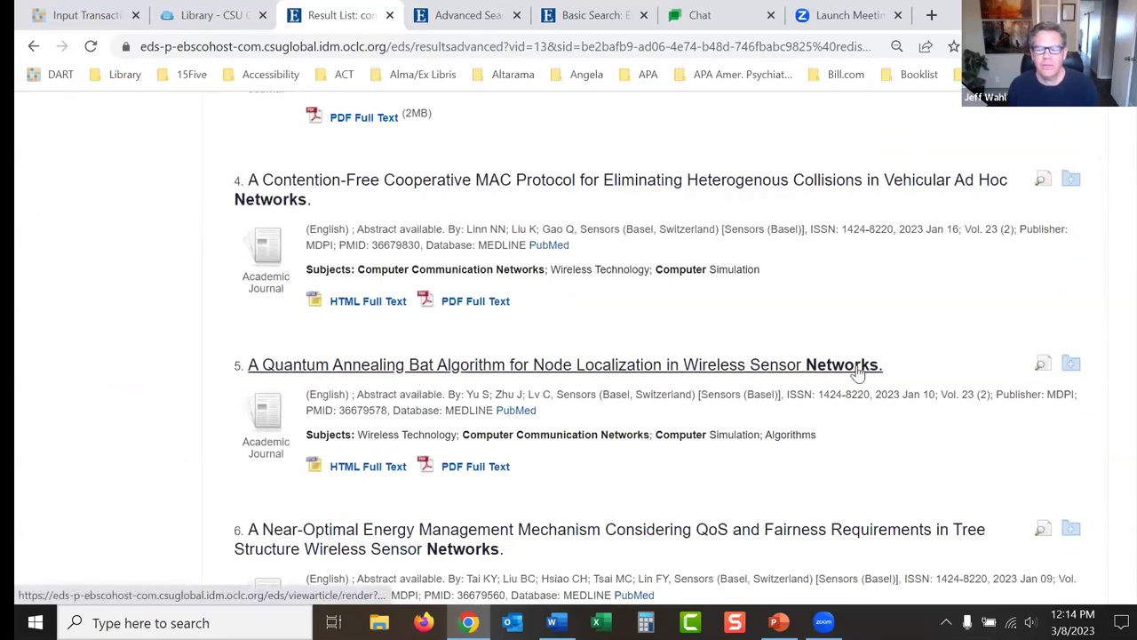
scroll(1127, 195, down, 3)
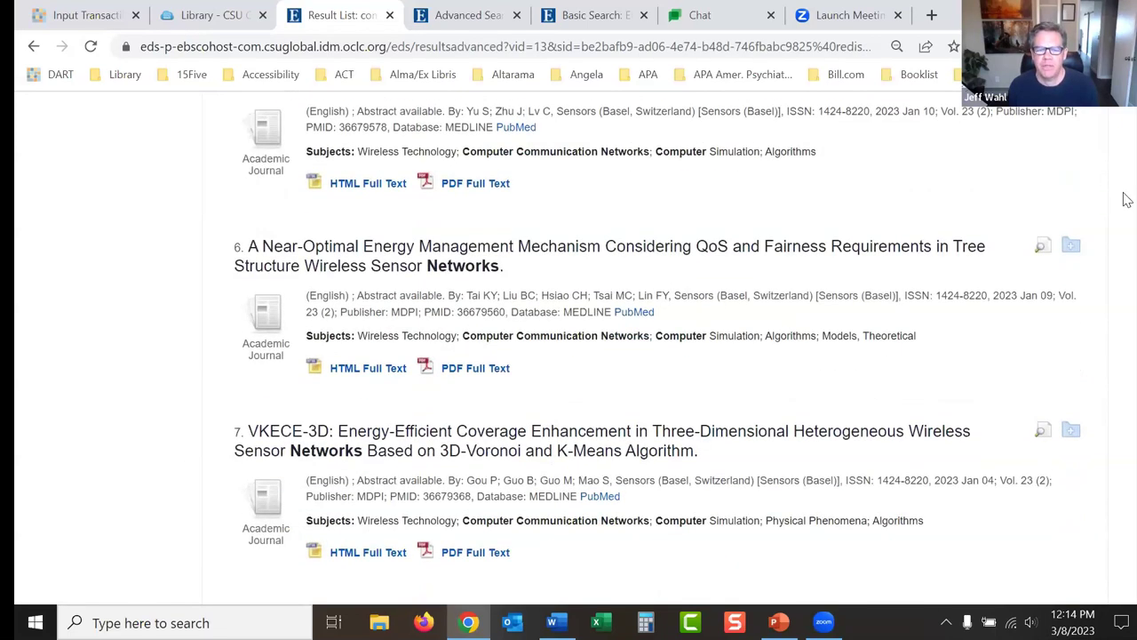
scroll(1126, 199, down, 2)
scroll(1127, 200, up, 1)
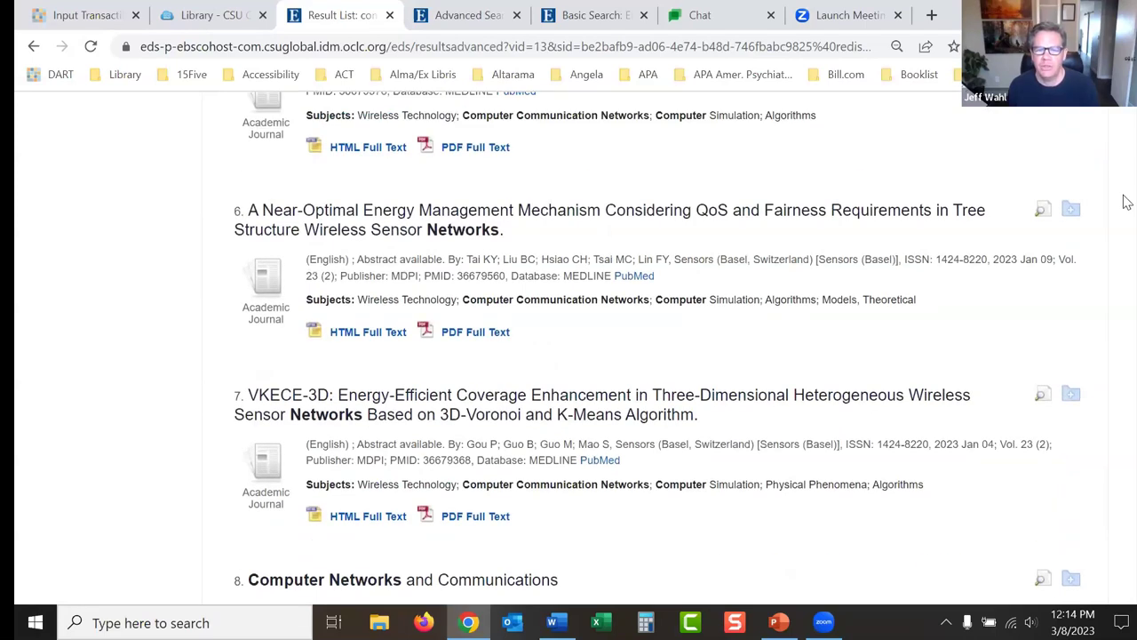
scroll(1127, 202, up, 15)
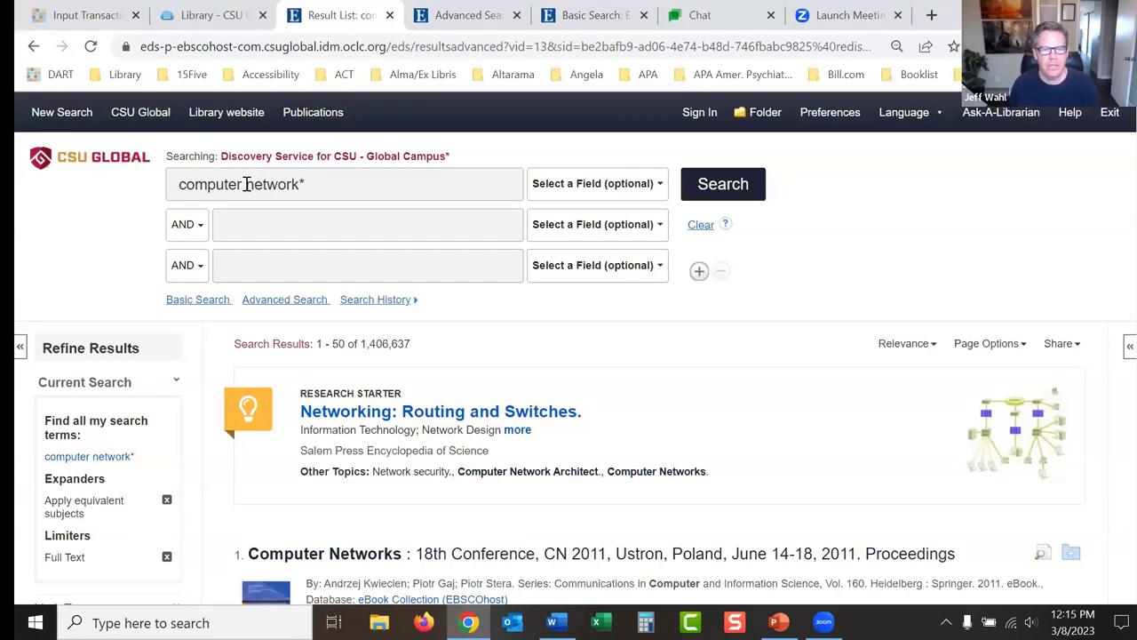
Step: Enclose the search term in quotation marks as "computer network*" and rerun the search
click(178, 186)
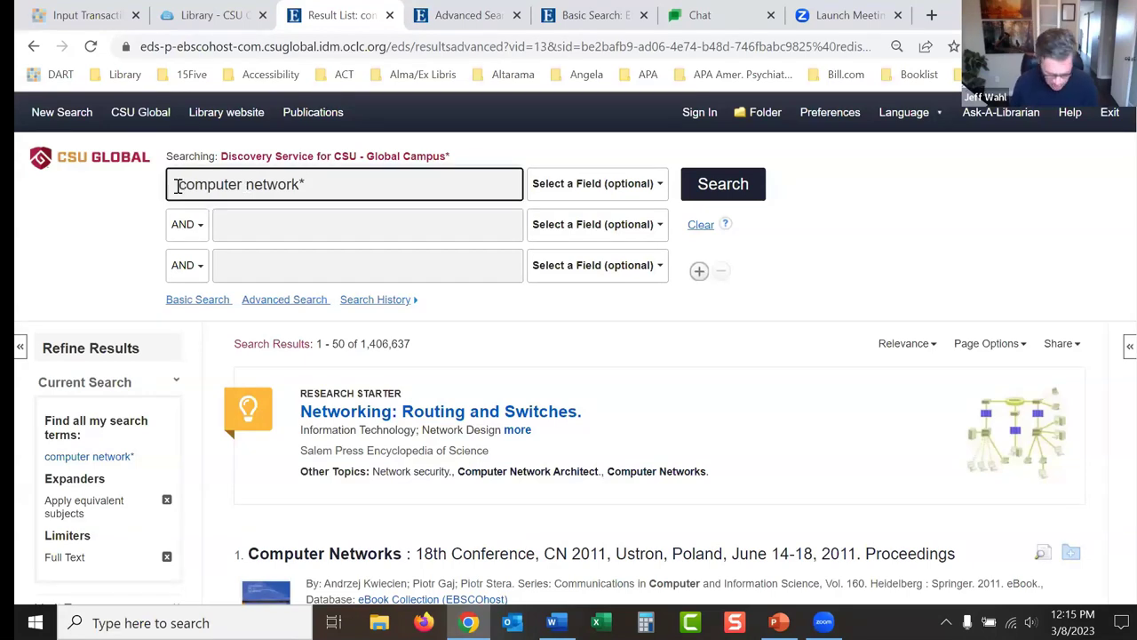
text(")
click(353, 179)
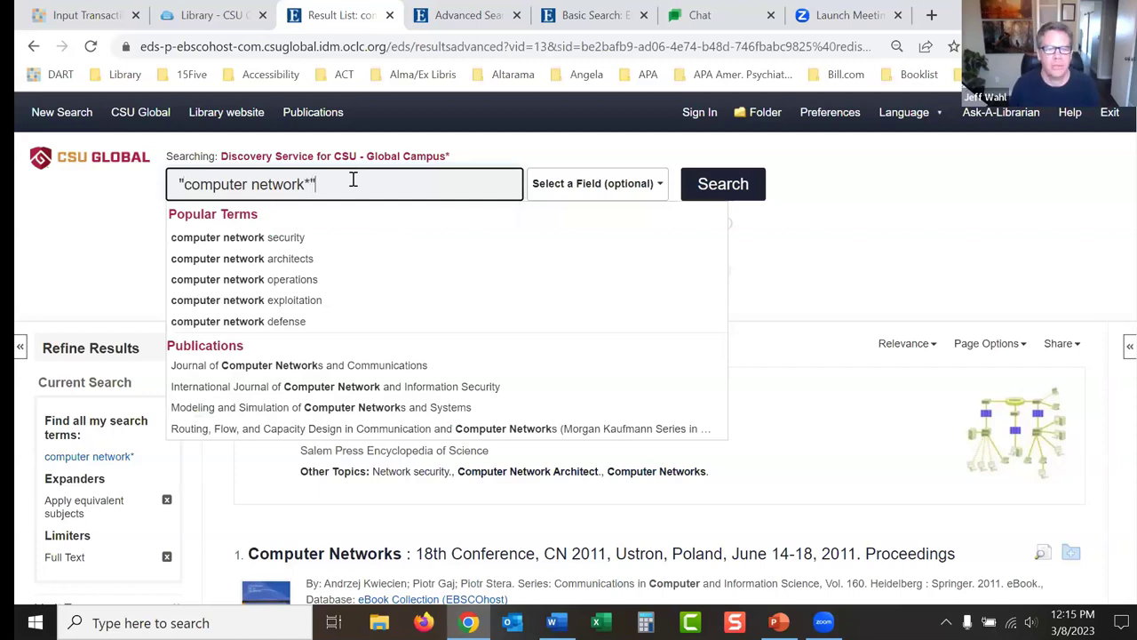
click(893, 233)
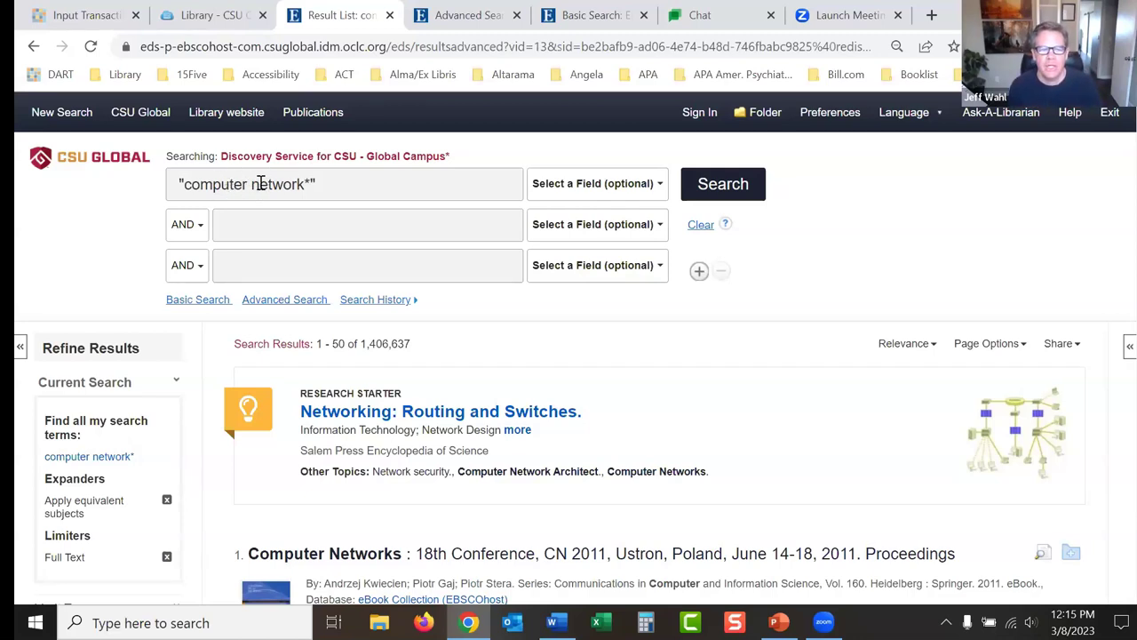
click(746, 194)
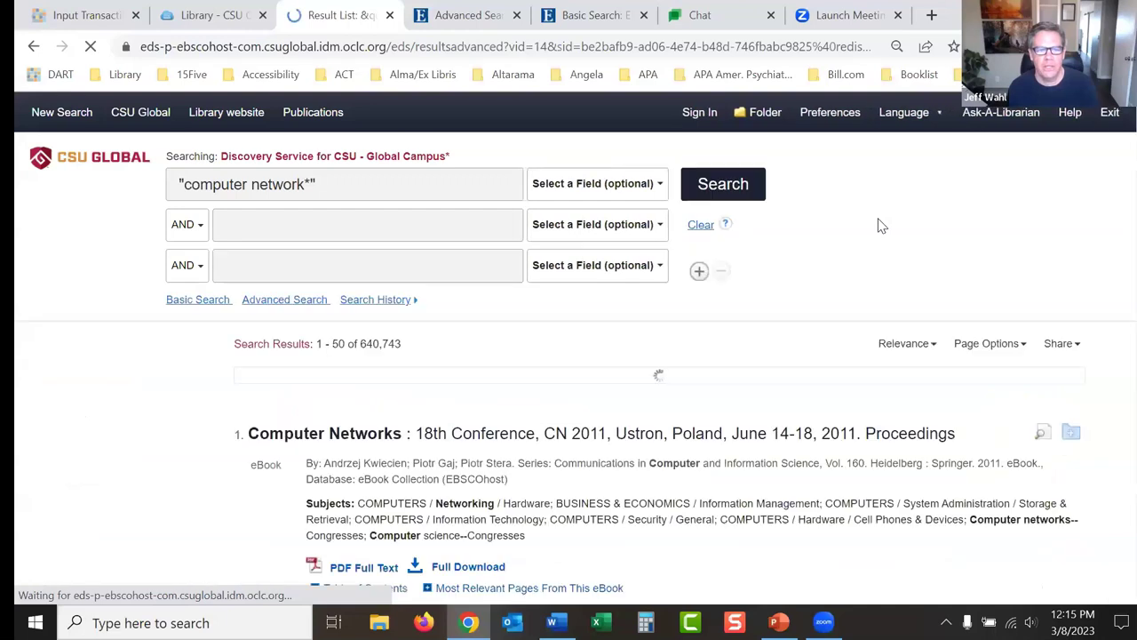
Step: Restrict the "computer network*" phrase to the TI Title field, rerunning the search and looking through the results
click(601, 185)
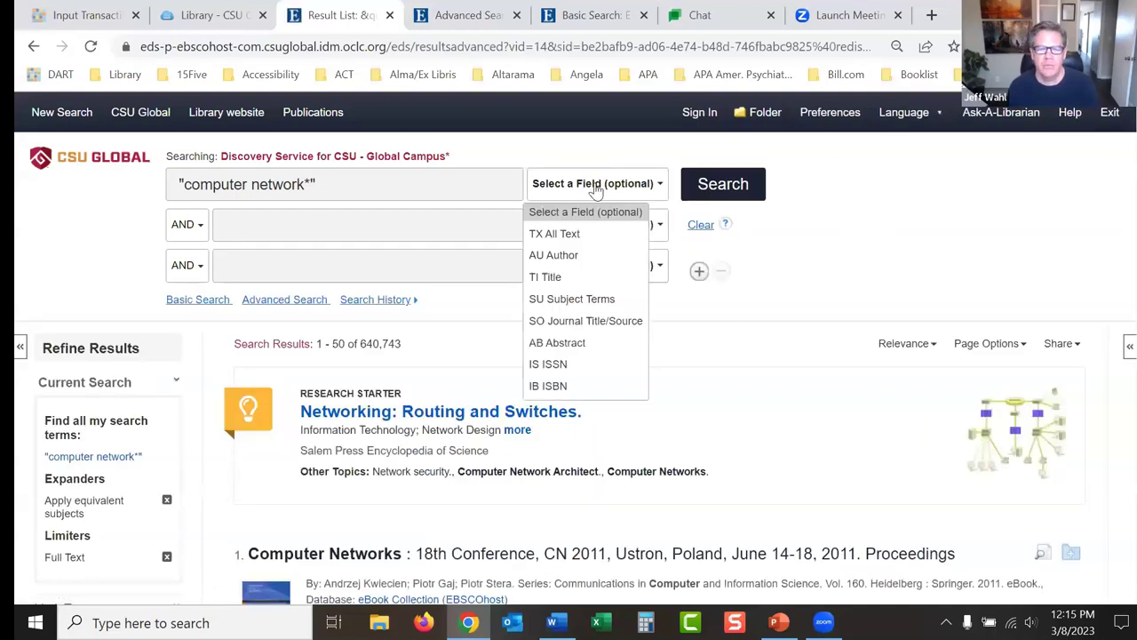
click(546, 278)
click(723, 184)
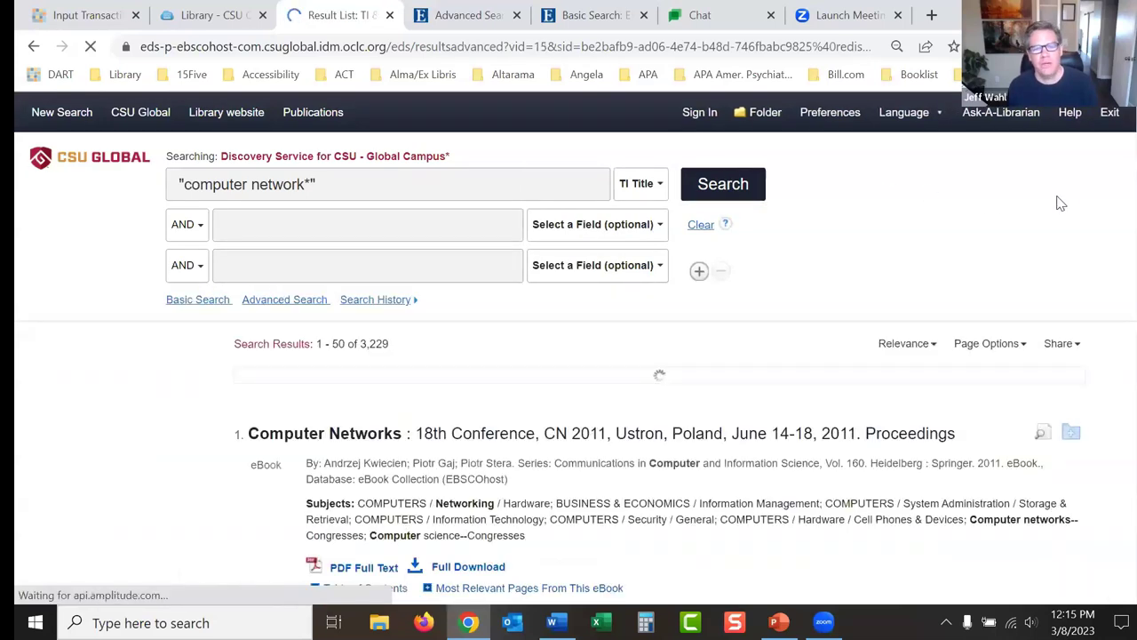
scroll(1126, 122, down, 5)
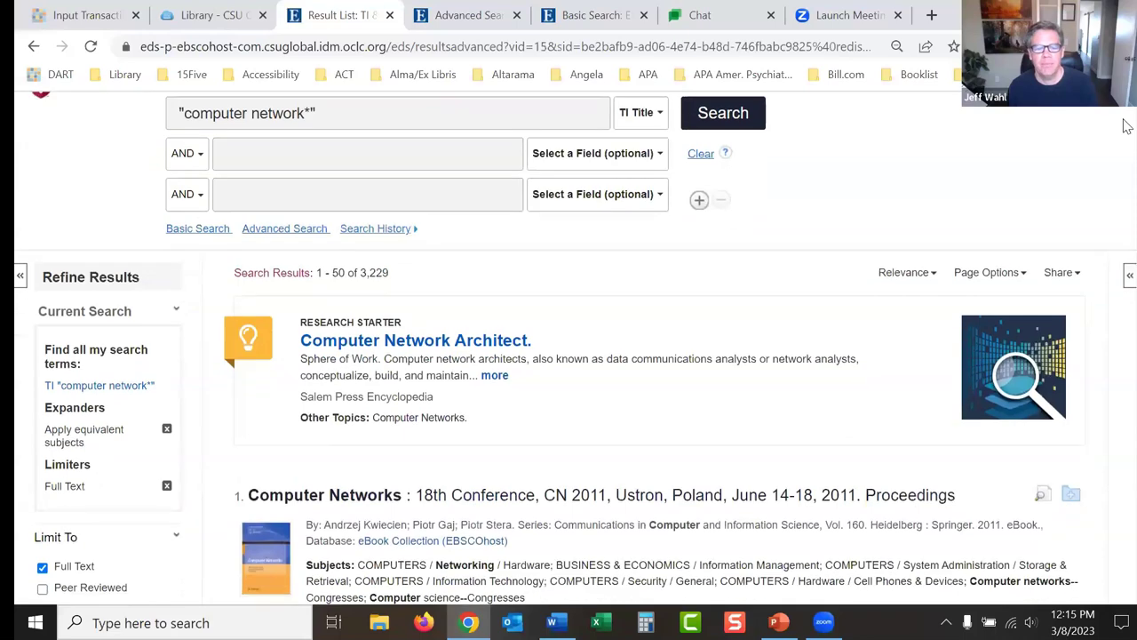
scroll(1126, 146, down, 6)
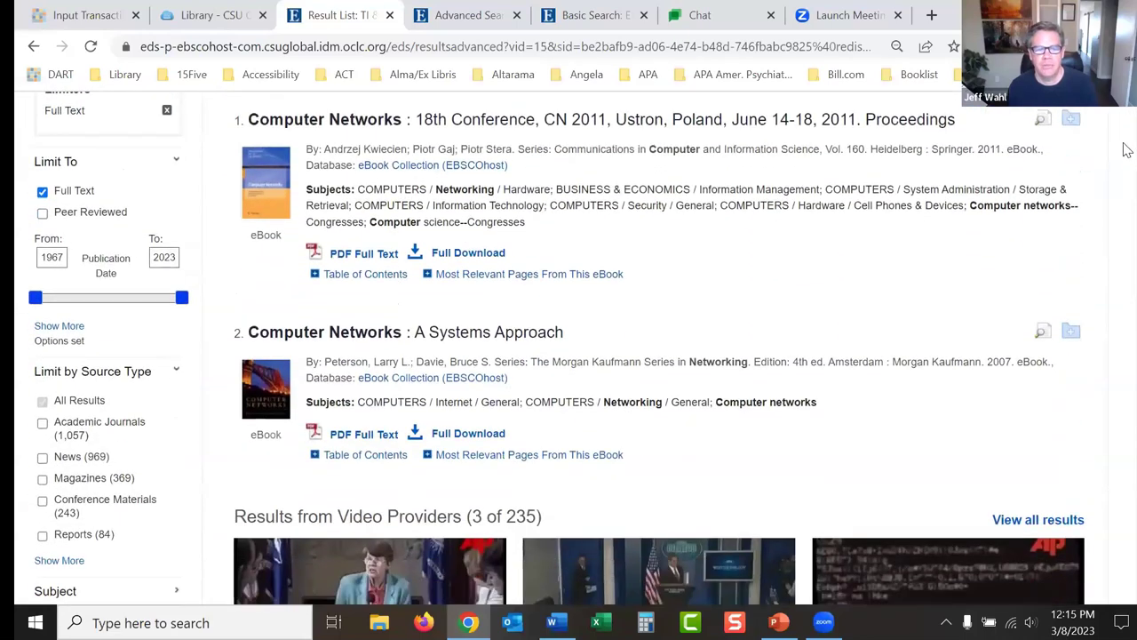
scroll(1126, 179, down, 5)
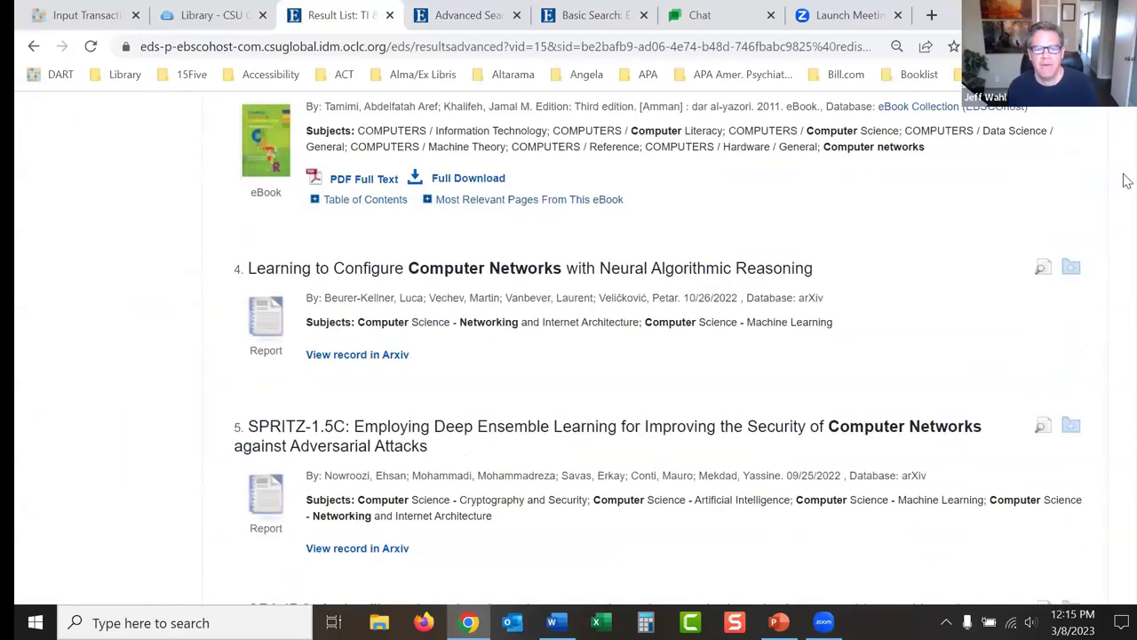
scroll(1126, 199, down, 3)
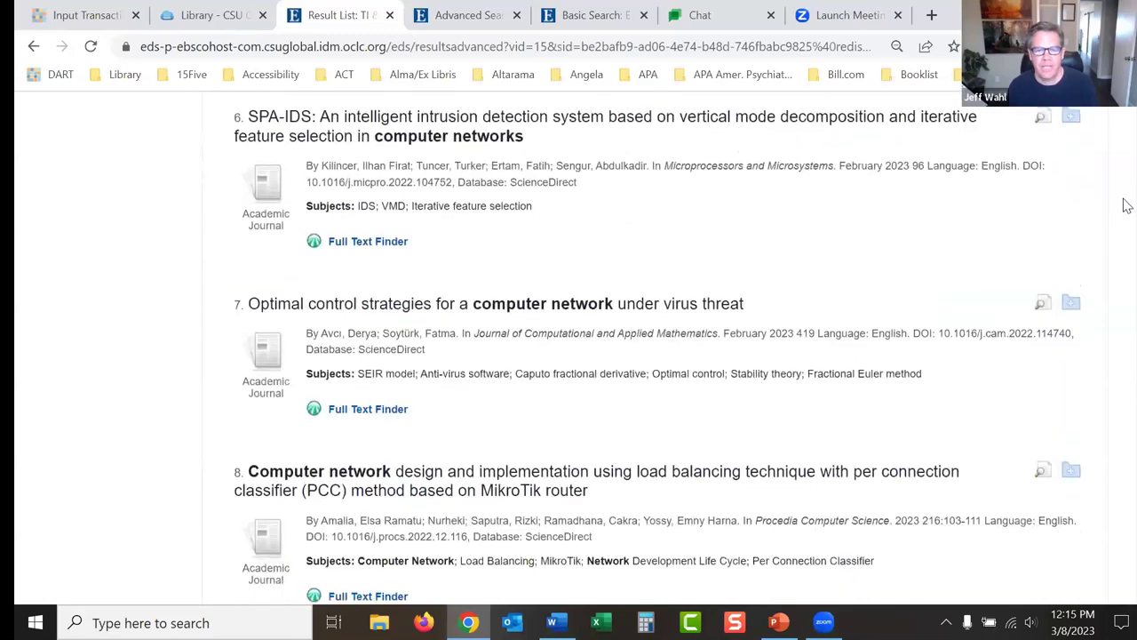
scroll(1126, 209, up, 15)
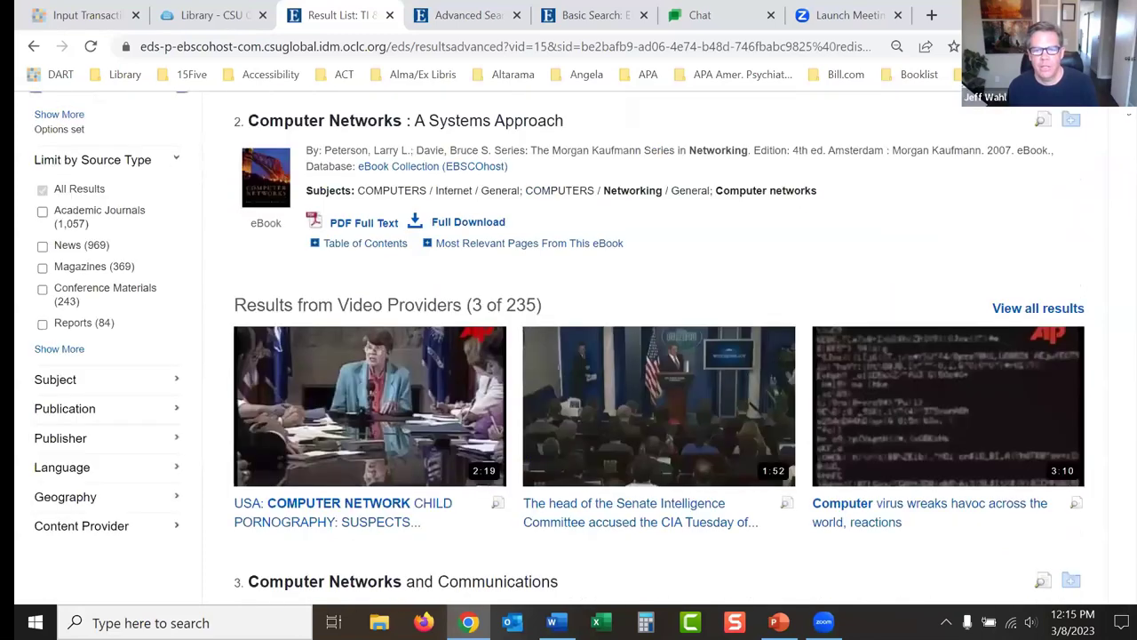
Step: Extend the title term with or "wireless network*", rerunning the search and looking through the results
click(378, 184)
text(or)
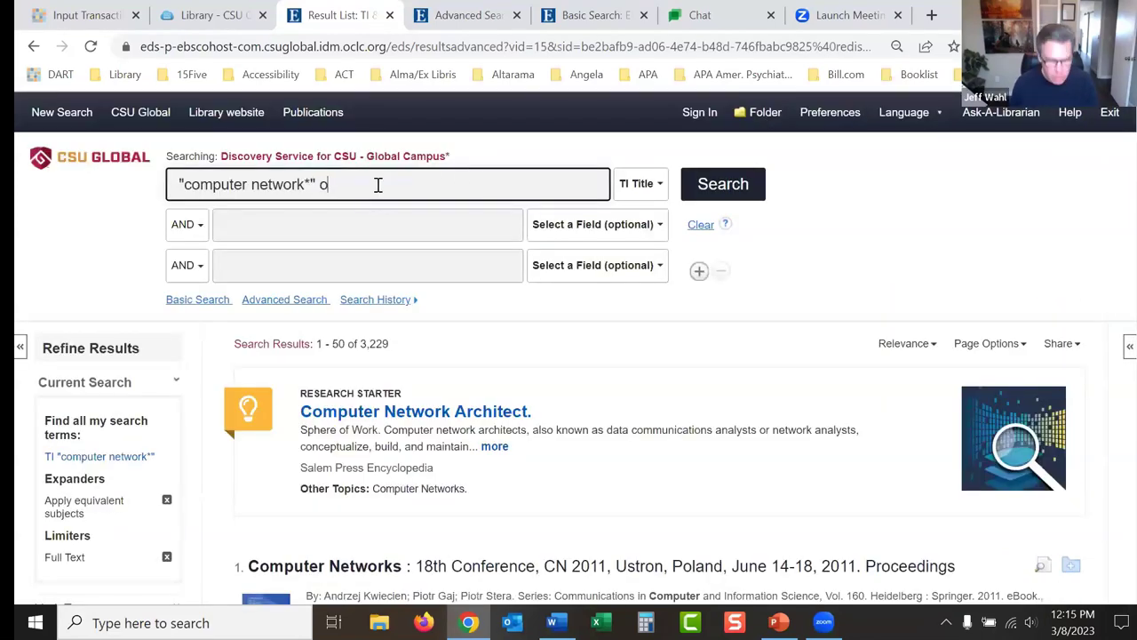
text( "wireless network*")
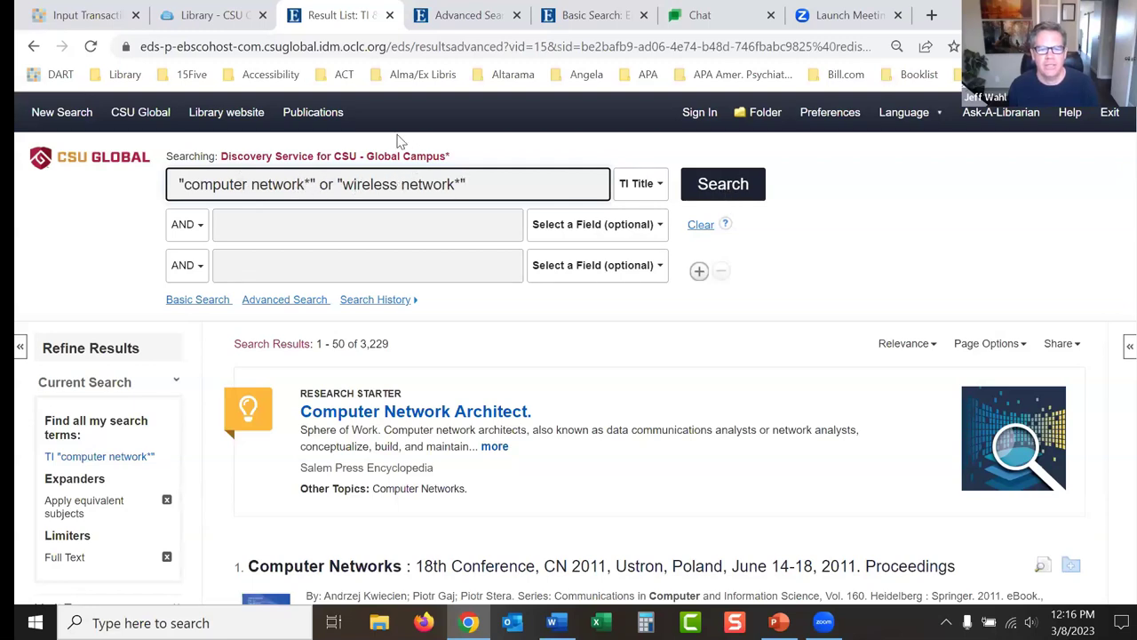
click(720, 190)
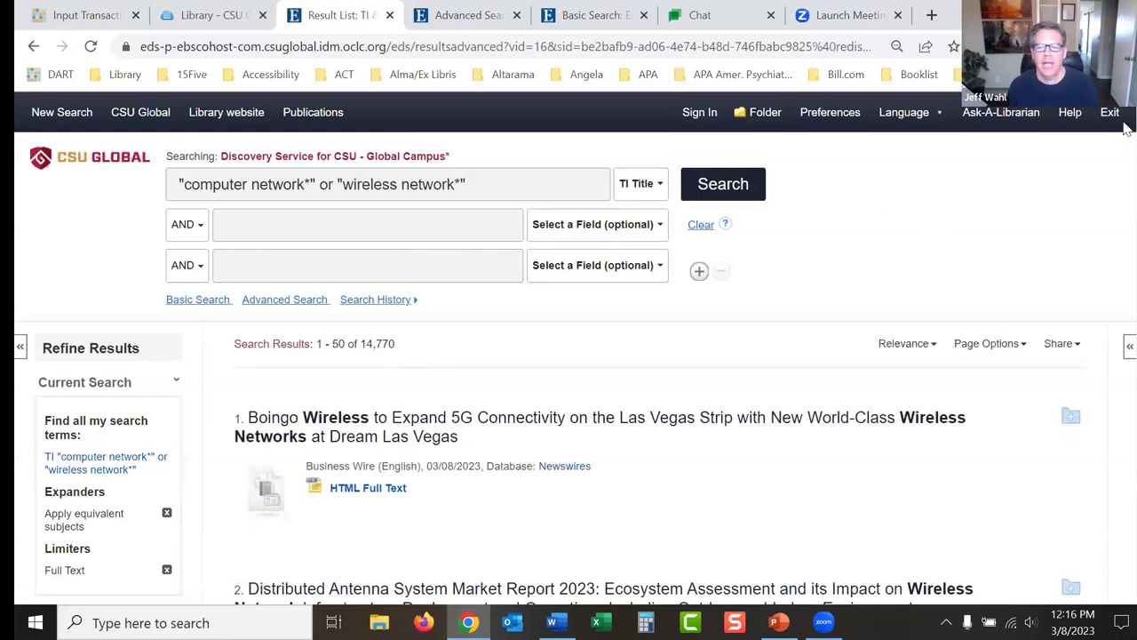
scroll(1127, 133, down, 3)
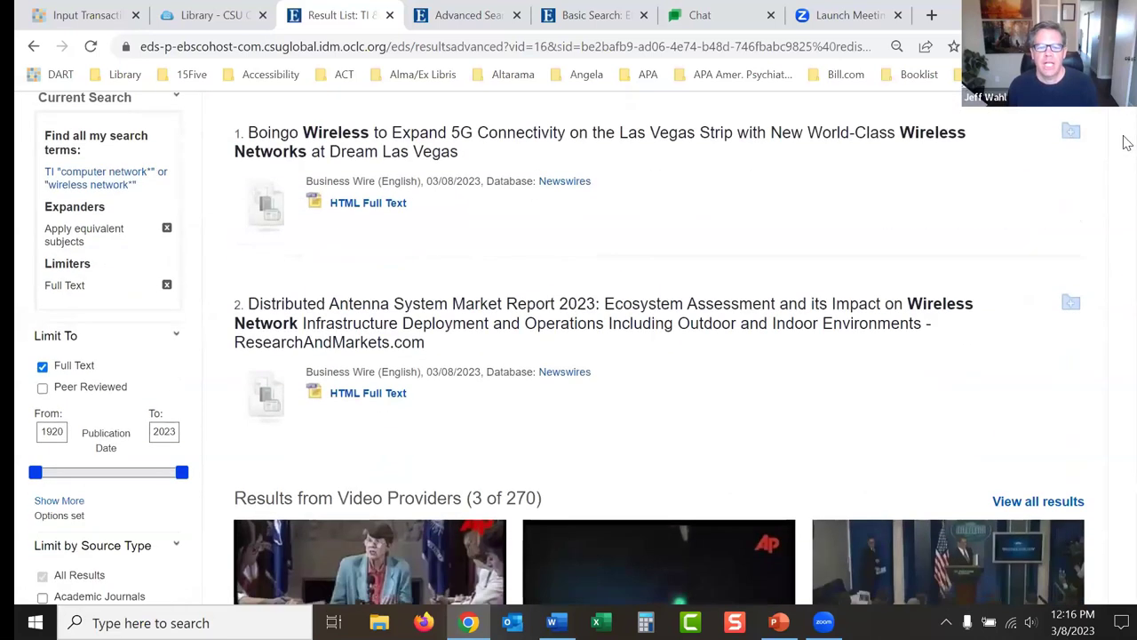
scroll(1126, 142, up, 1)
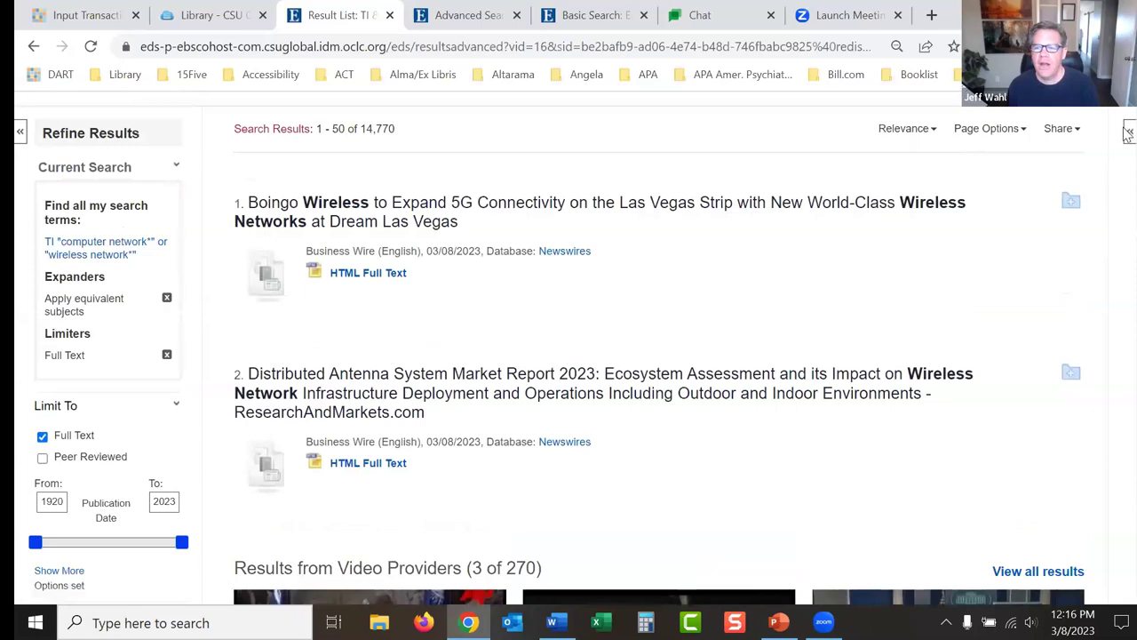
scroll(1126, 142, down, 6)
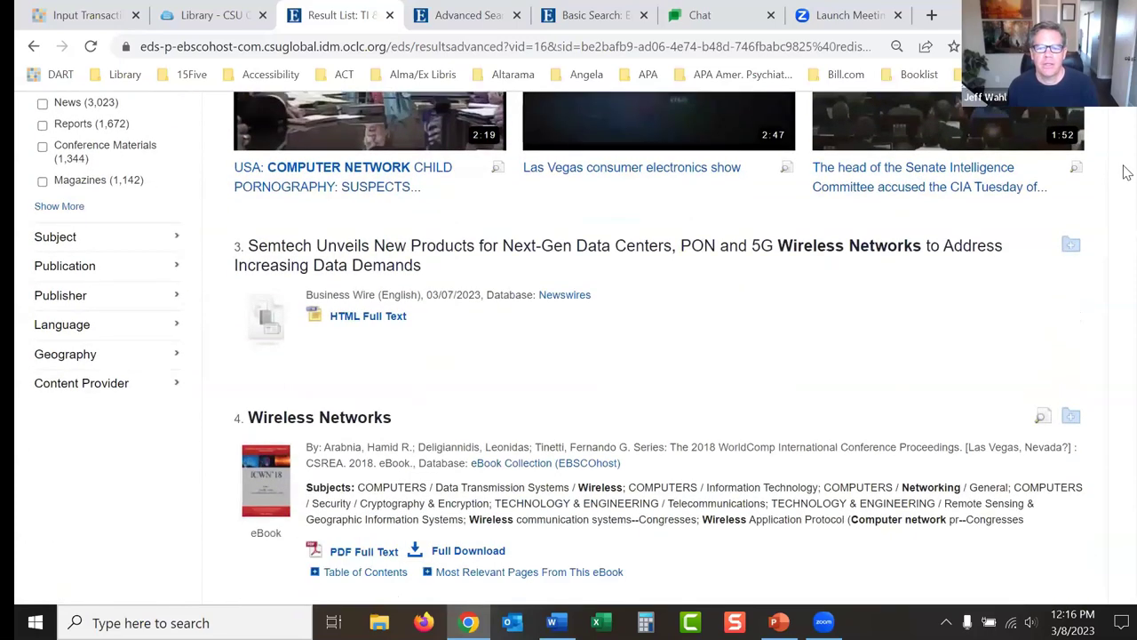
scroll(1127, 174, down, 3)
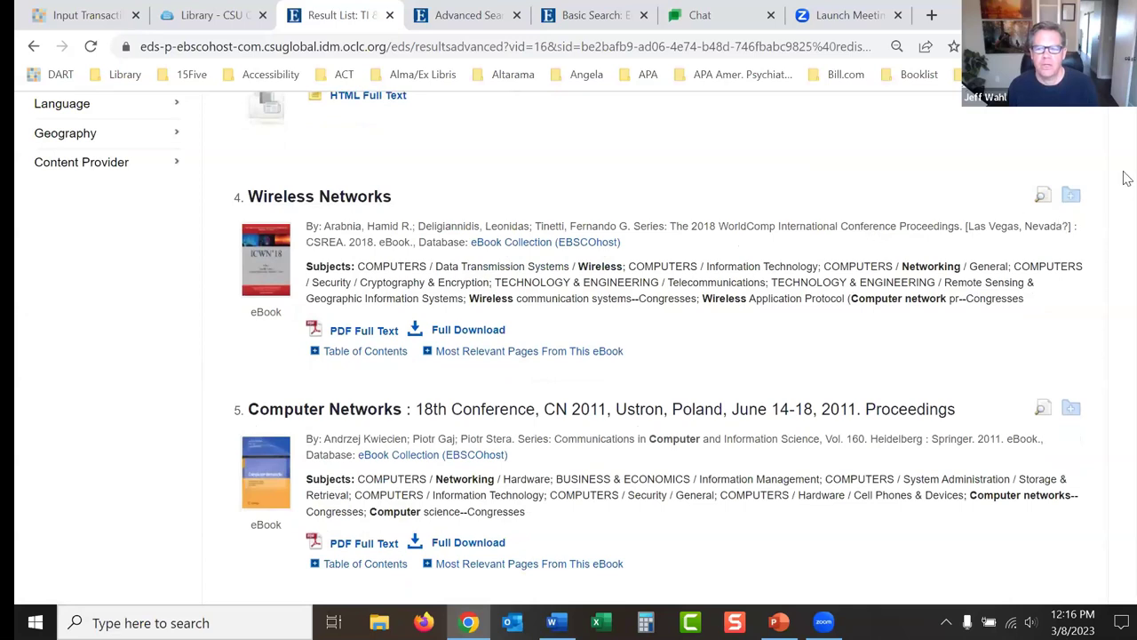
scroll(1127, 187, down, 2)
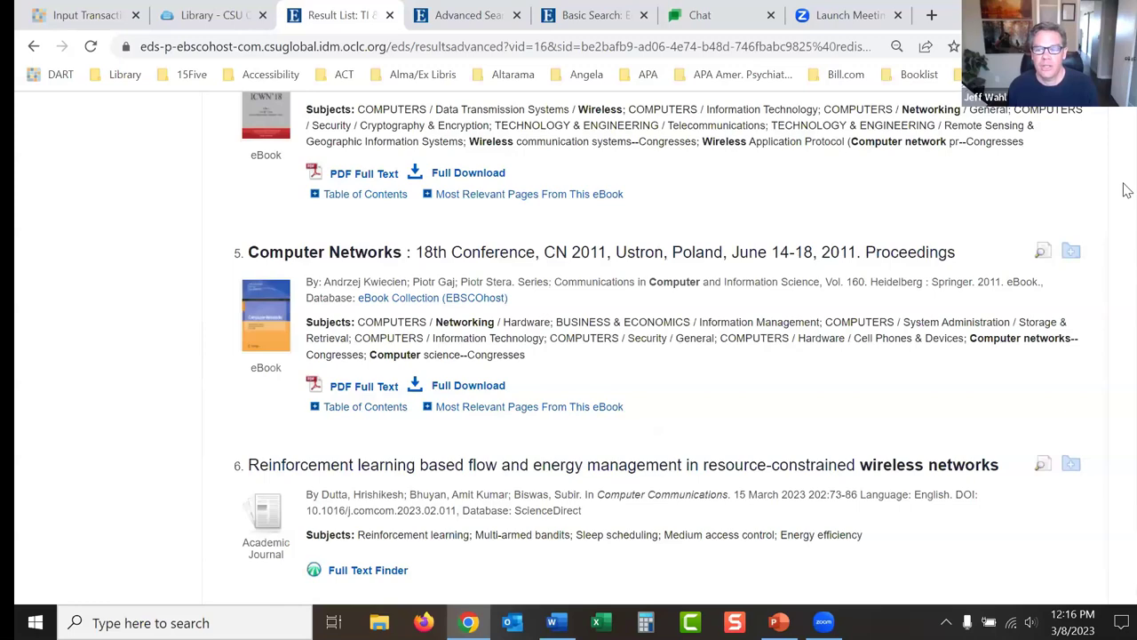
scroll(1127, 186, up, 10)
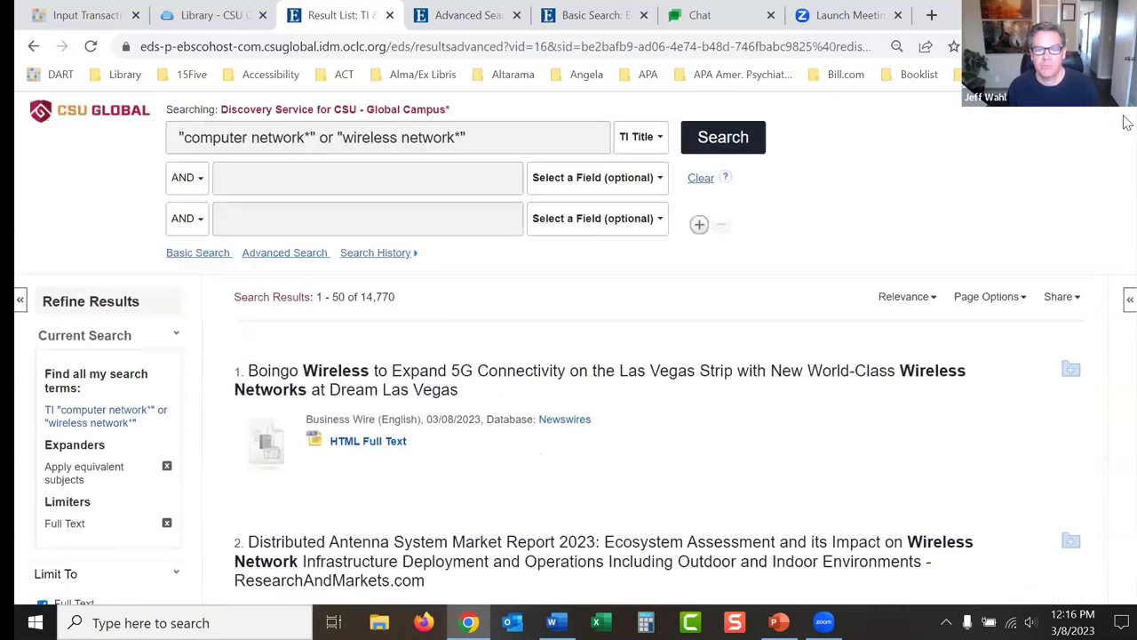
Step: Exclude the term conference with a NOT row below the title phrases and rerun the search
click(197, 225)
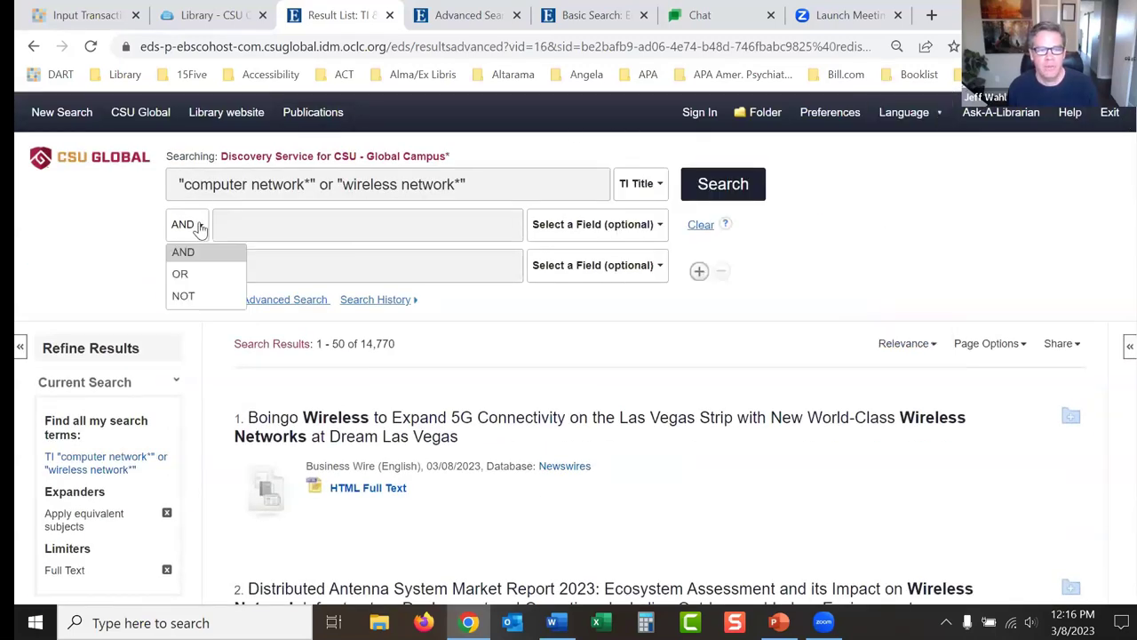
click(183, 295)
click(262, 225)
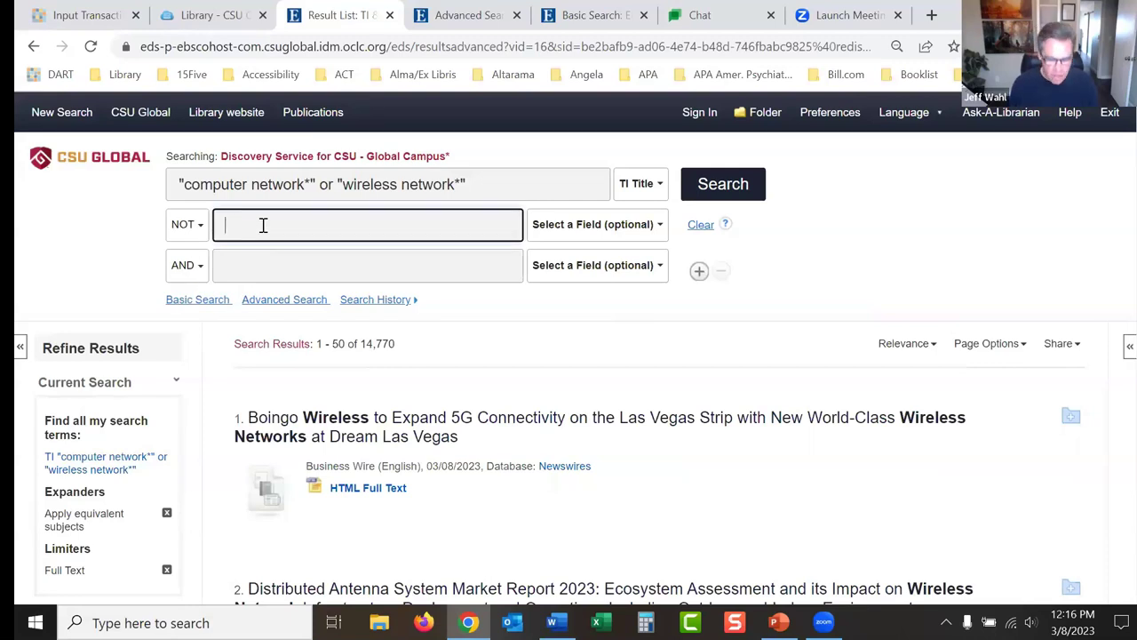
text(conference)
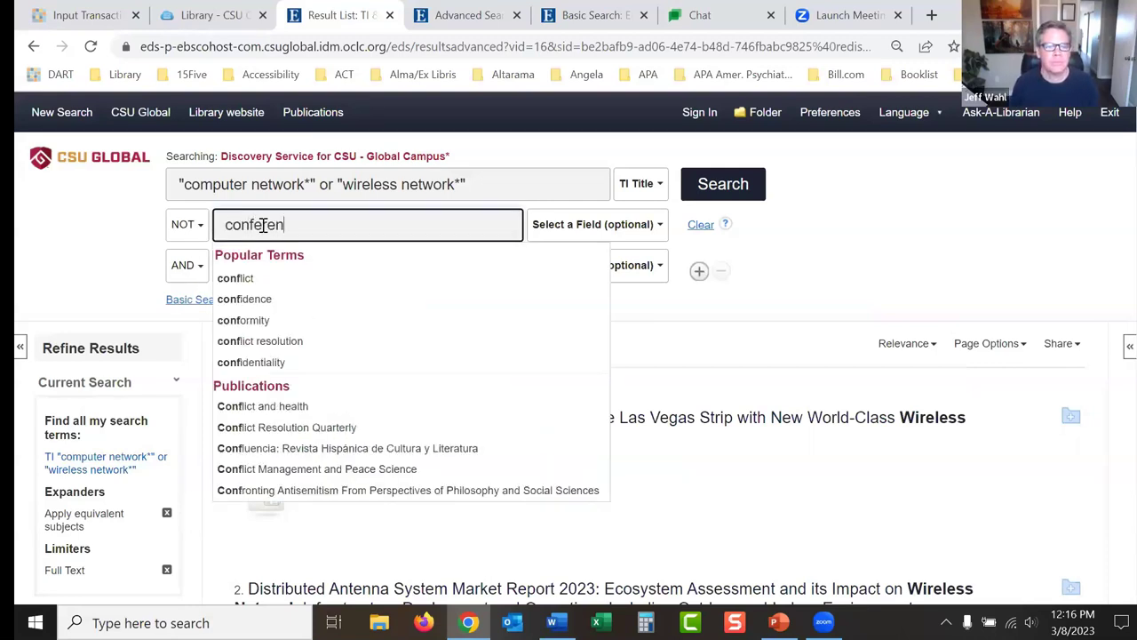
click(869, 218)
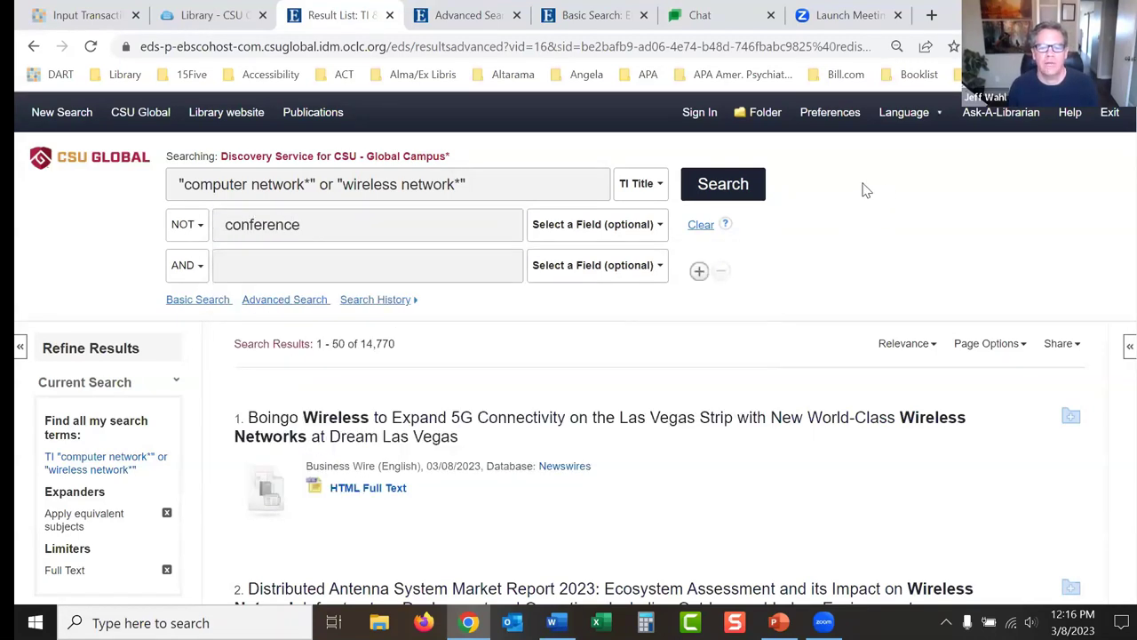
click(740, 185)
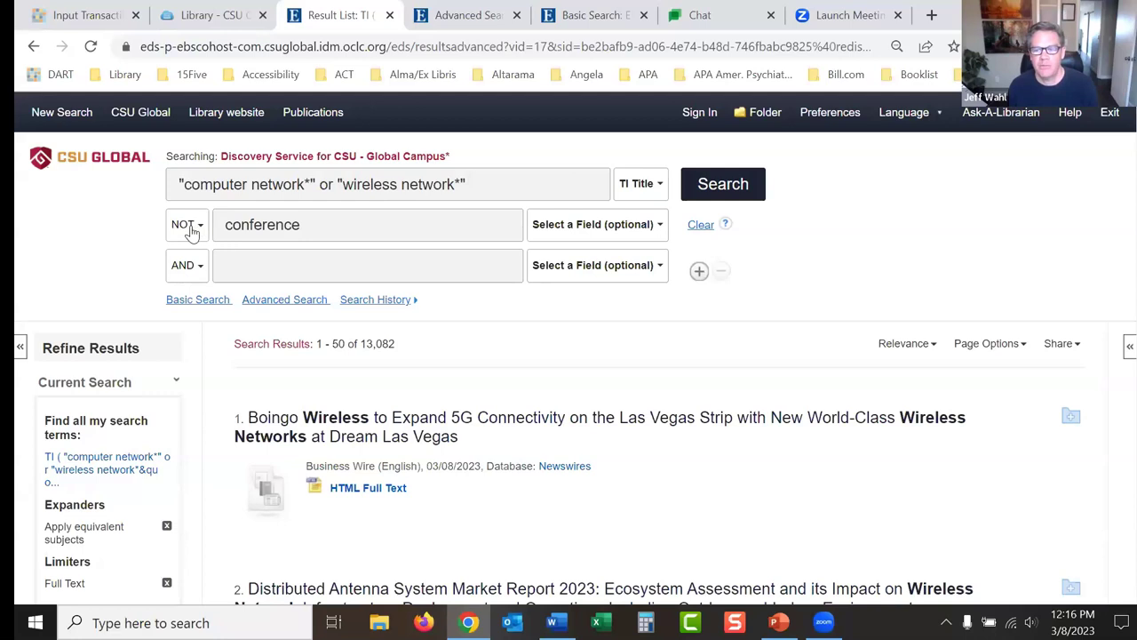
Step: Extend the excluded term to conference or 5g and rerun the search
scroll(1127, 133, down, 1)
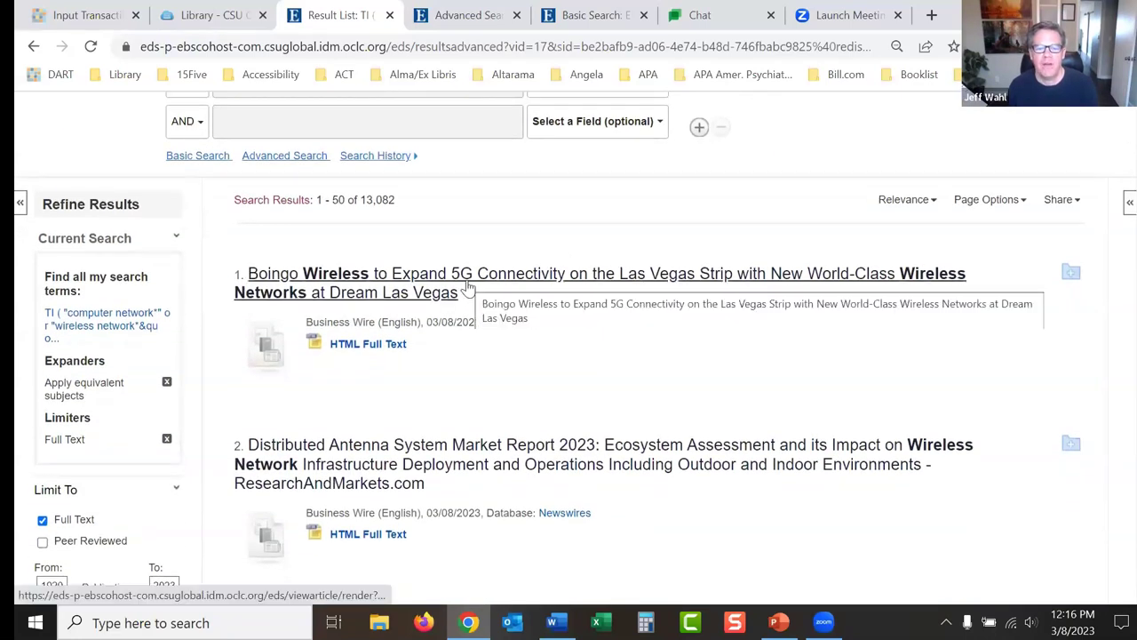
scroll(1126, 143, up, 1)
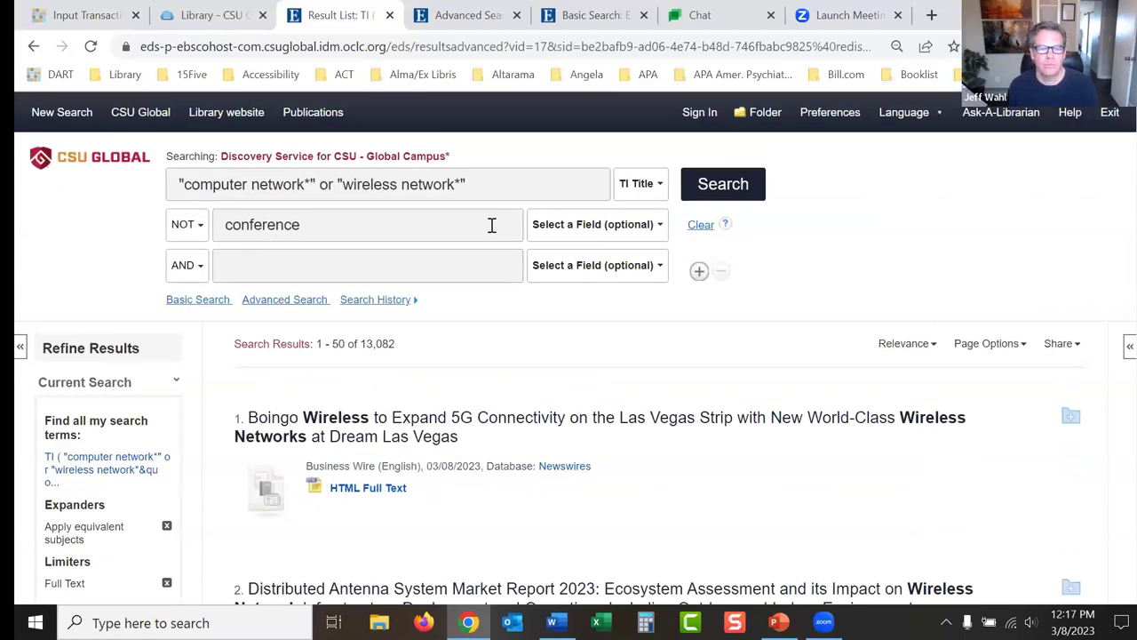
click(415, 221)
text(or 5)
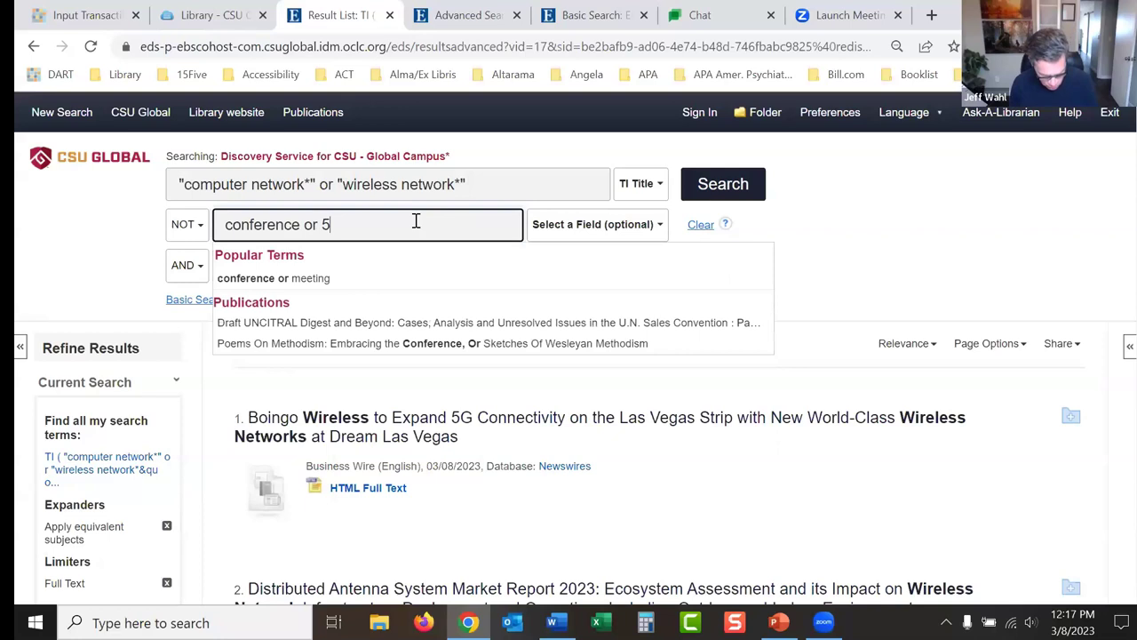
text(g)
key(Return)
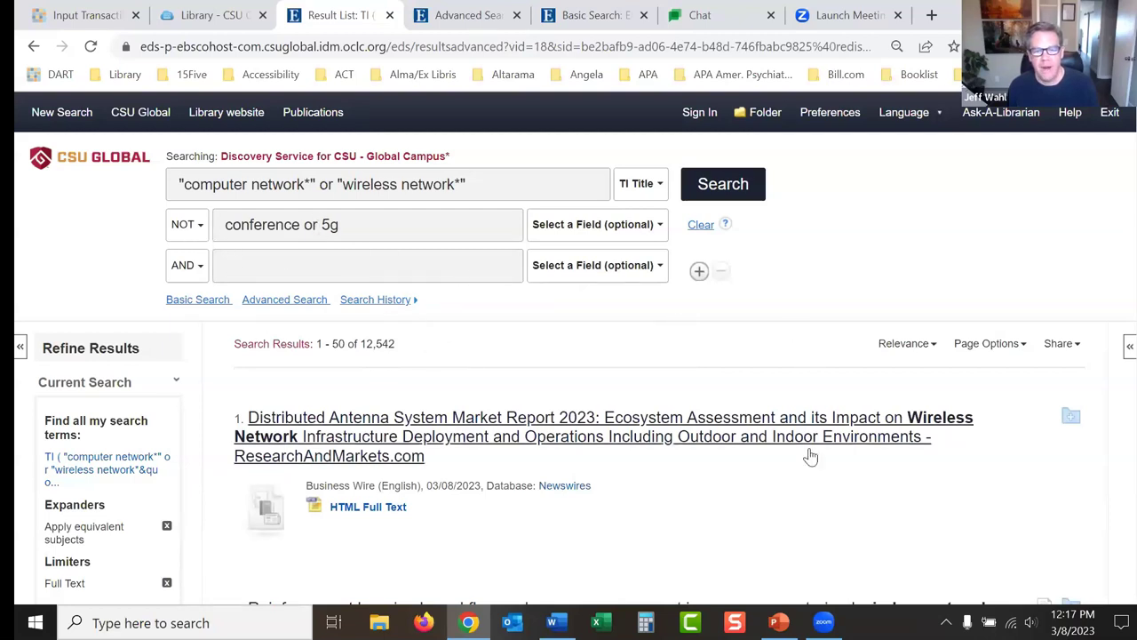
Step: Switch to the PowerPoint slide show, advance to the Limiters slide, and return to the search results in Chrome
click(778, 622)
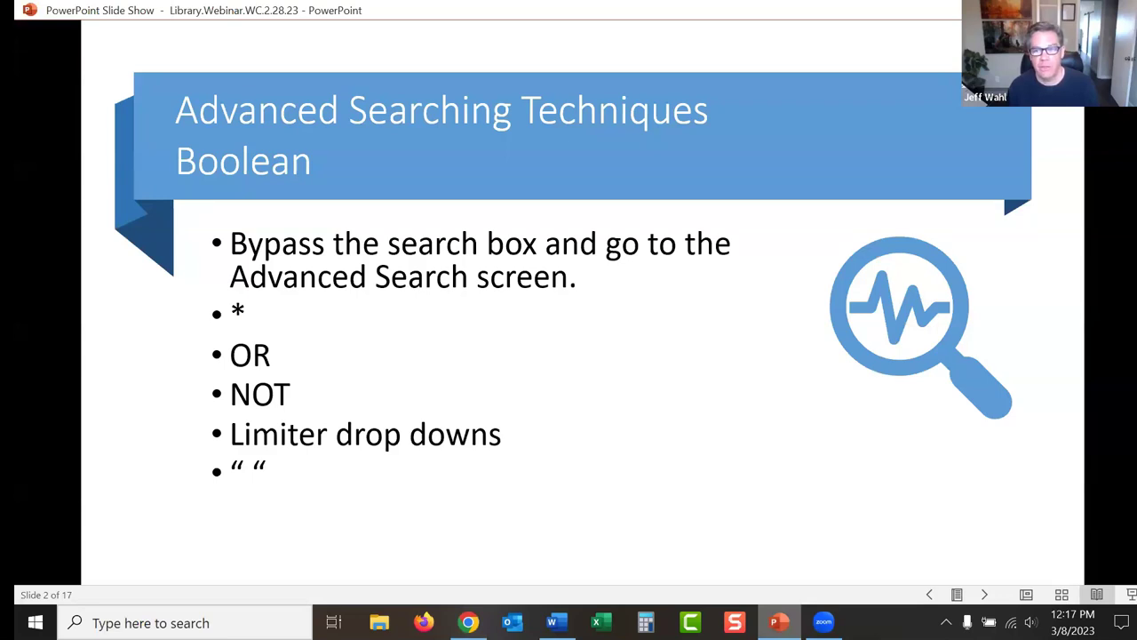
key(Right)
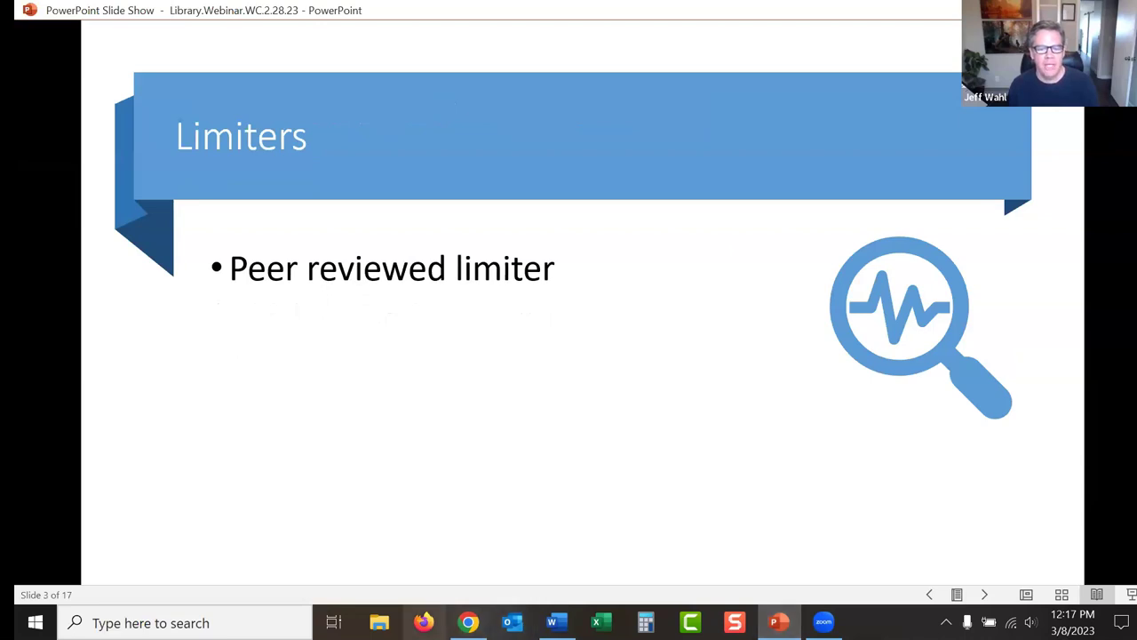
mouse_move(468, 622)
click(470, 533)
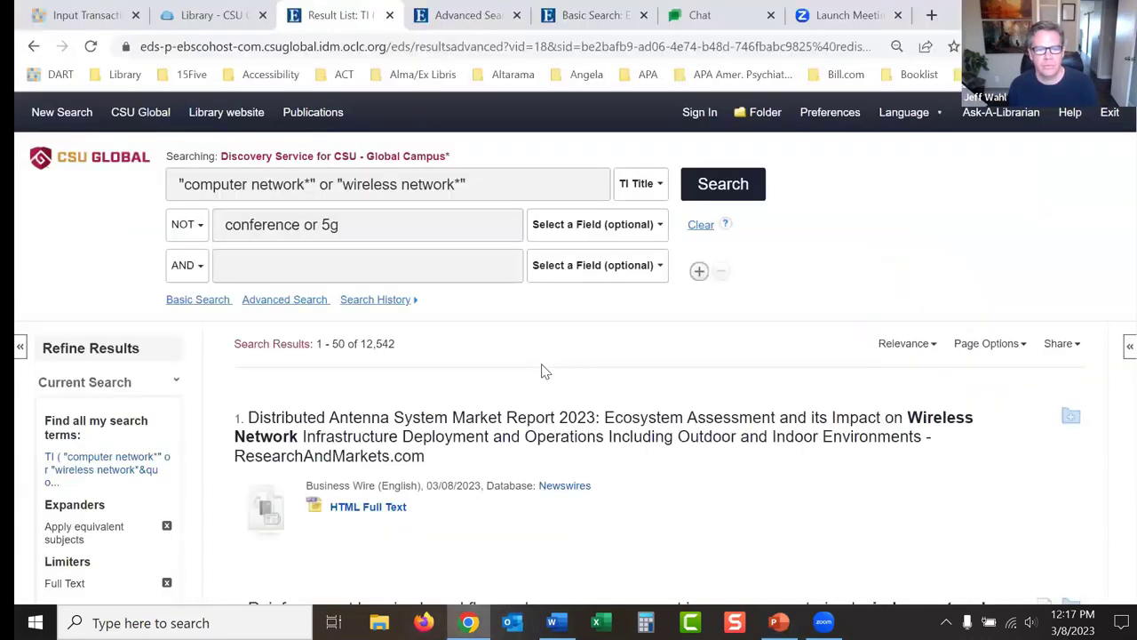
Step: Limit the network search results to publication dates starting from 2018
scroll(1125, 119, down, 3)
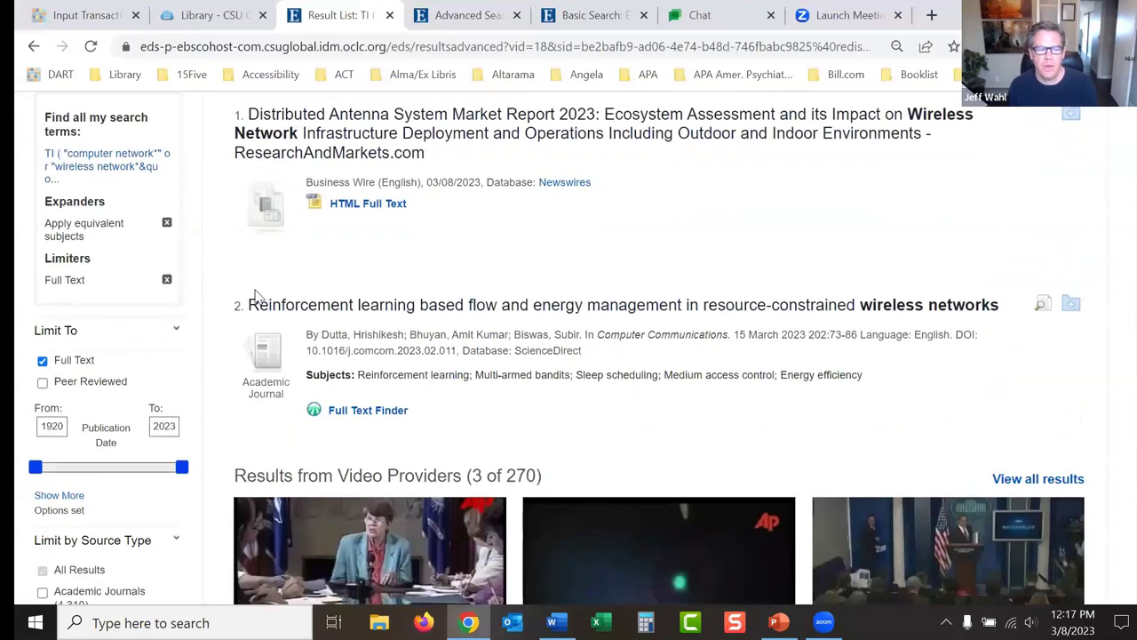
double_click(65, 428)
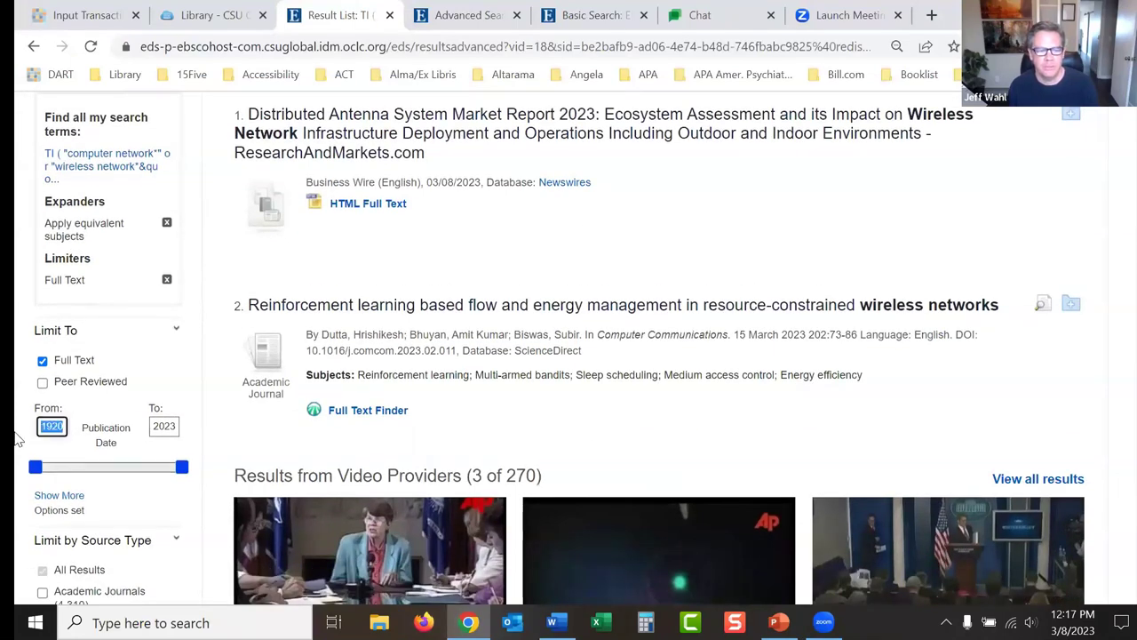
text(2018)
key(Return)
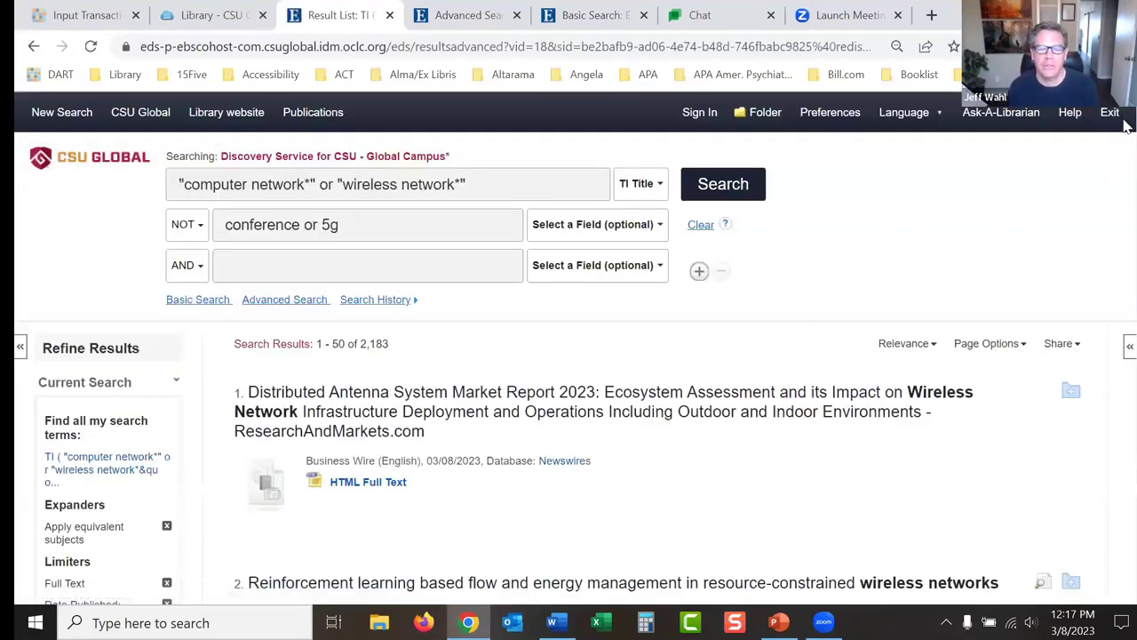
Step: Limit the network search to peer reviewed sources and look through the updated results
scroll(1125, 138, down, 5)
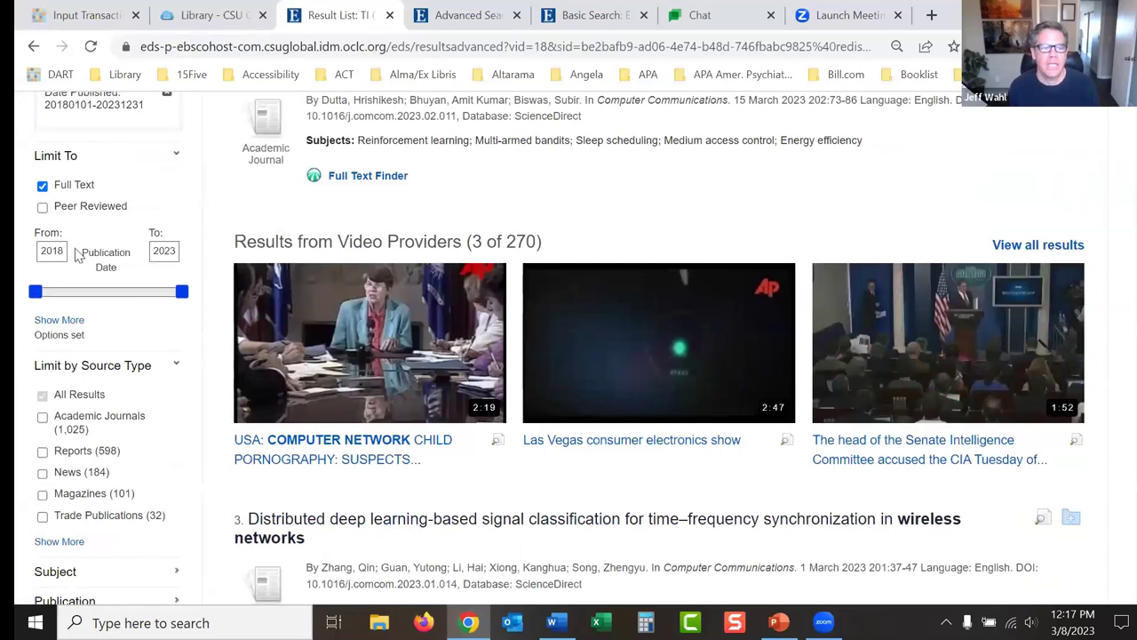
click(43, 208)
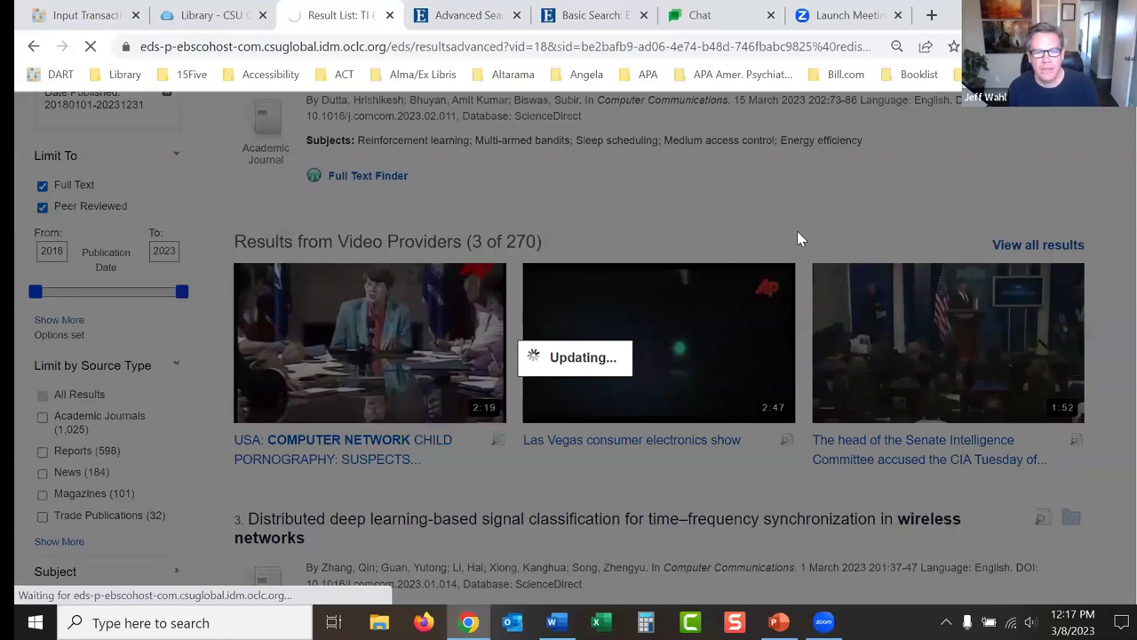
scroll(1127, 147, down, 4)
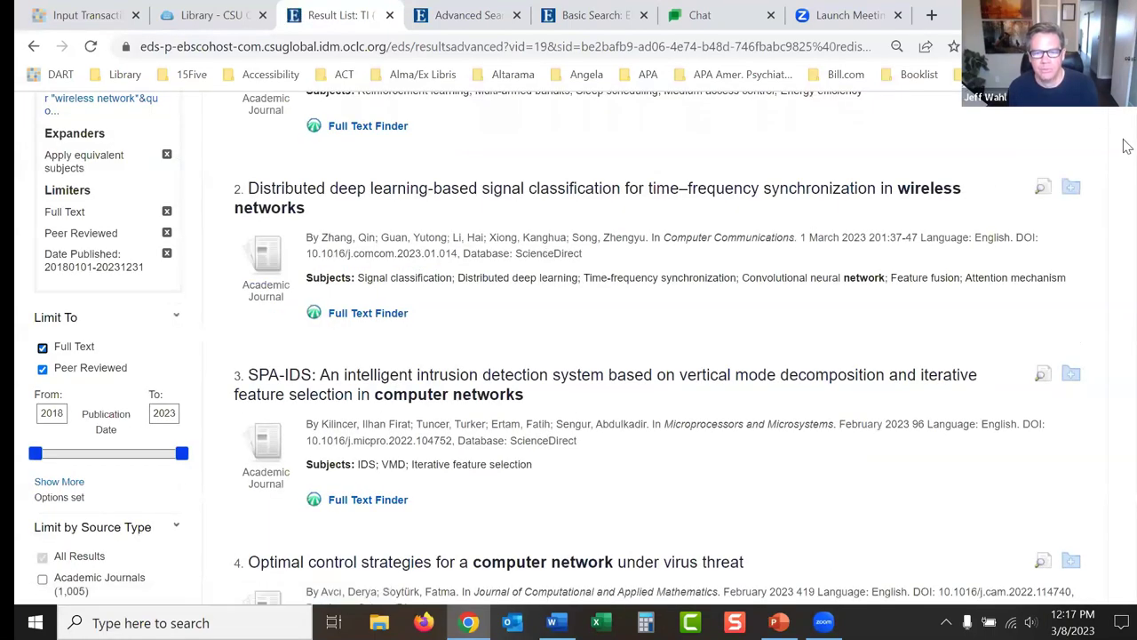
scroll(1124, 141, up, 2)
scroll(1124, 138, down, 1)
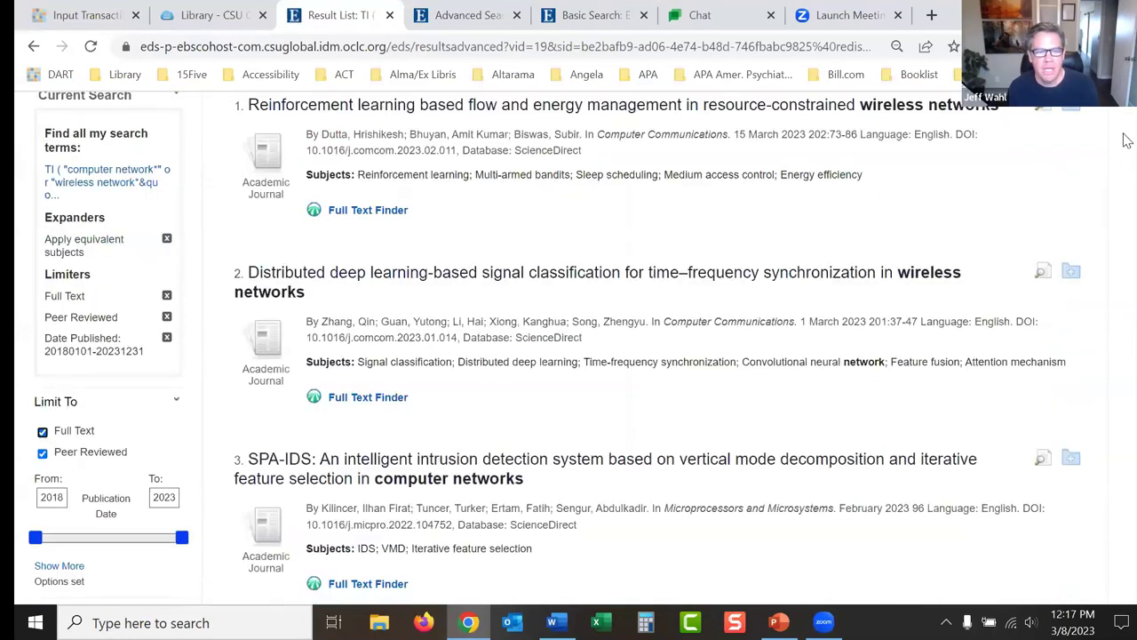
Step: Switch to the PowerPoint slide show, reveal the Limit to magazines bullet, and return to Chrome
key(alt+Tab)
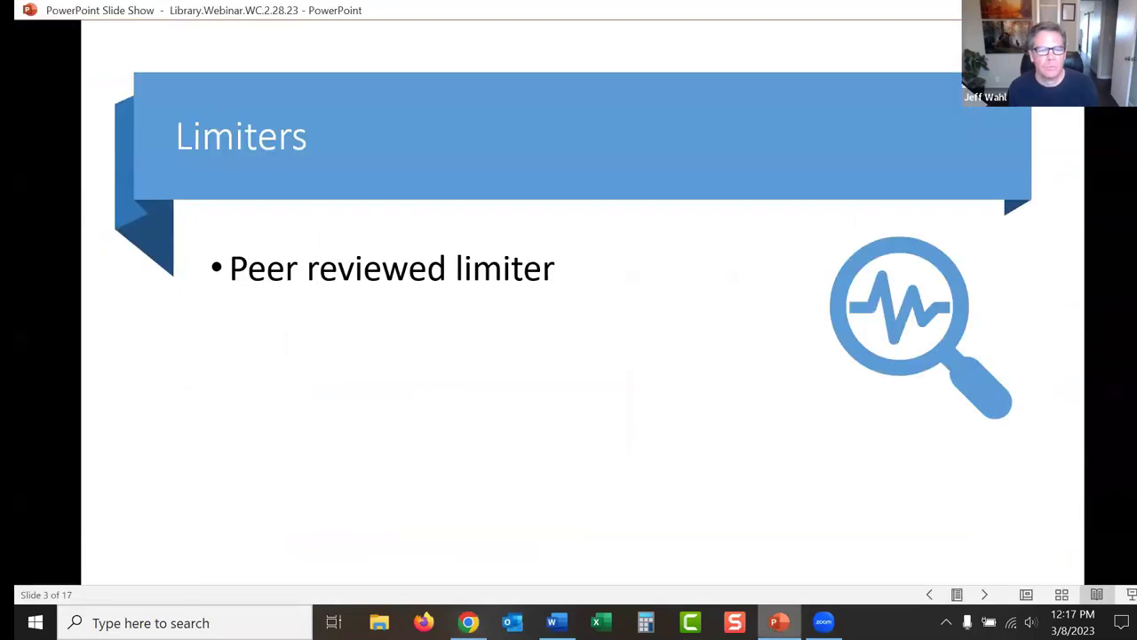
key(Right)
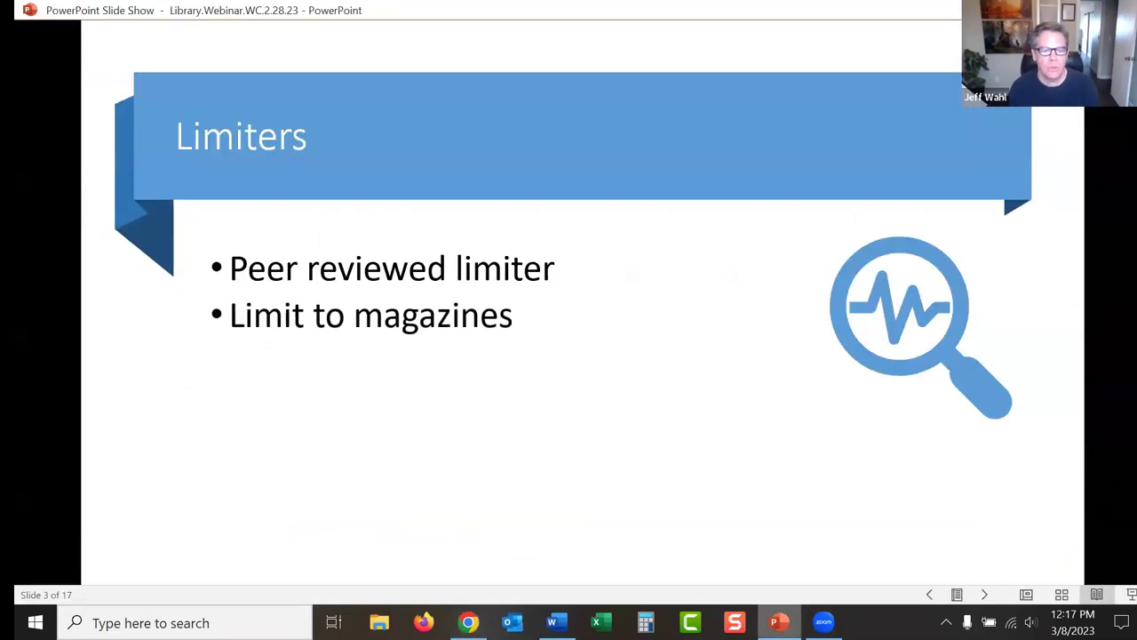
click(469, 622)
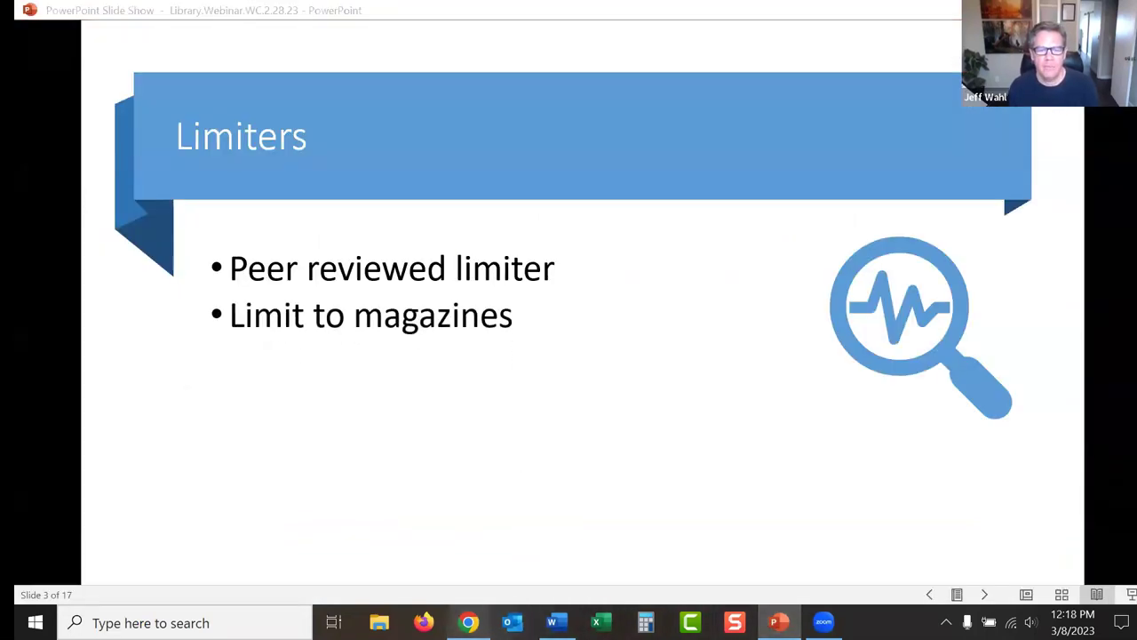
Step: Start a new advanced search with leader* in the first row and psycholog* in the second, combined with AND
scroll(1127, 132, up, 5)
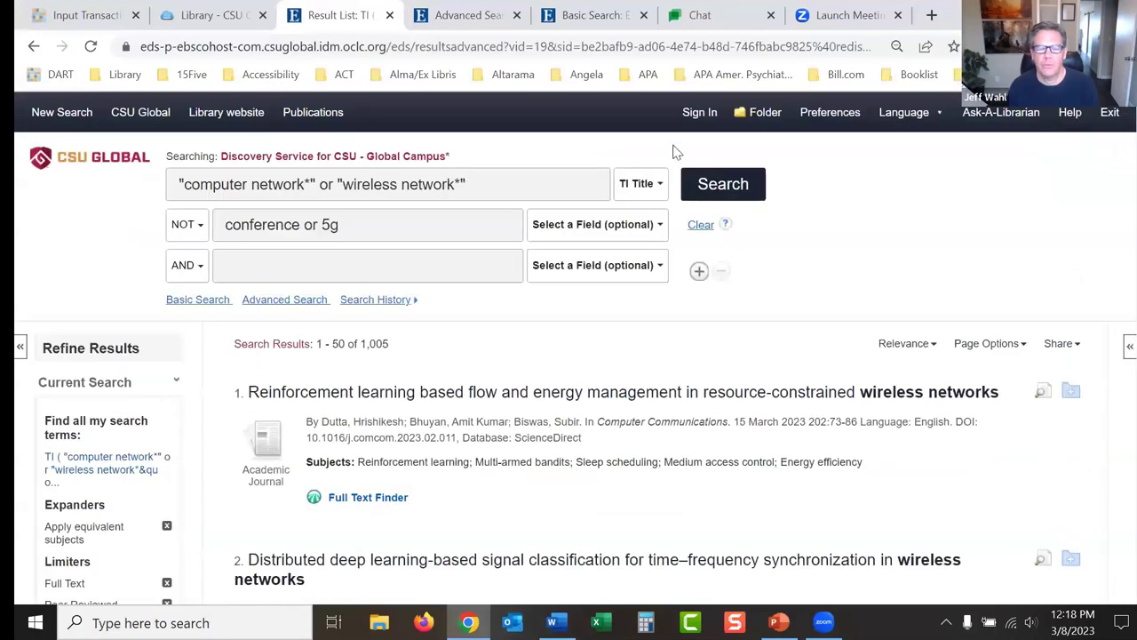
click(62, 115)
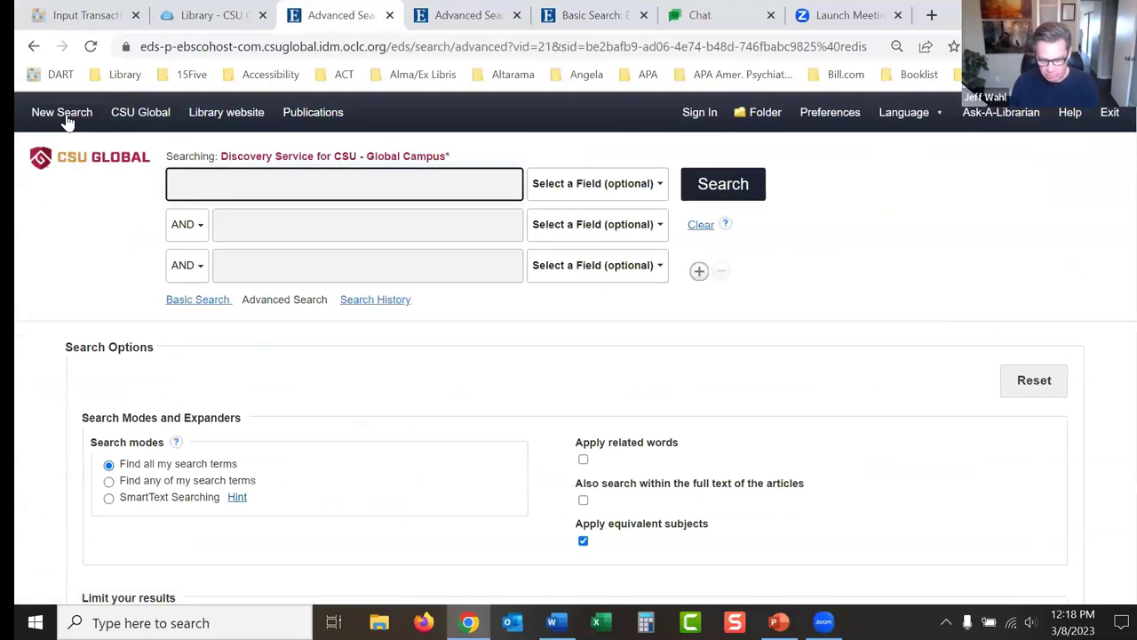
text(le)
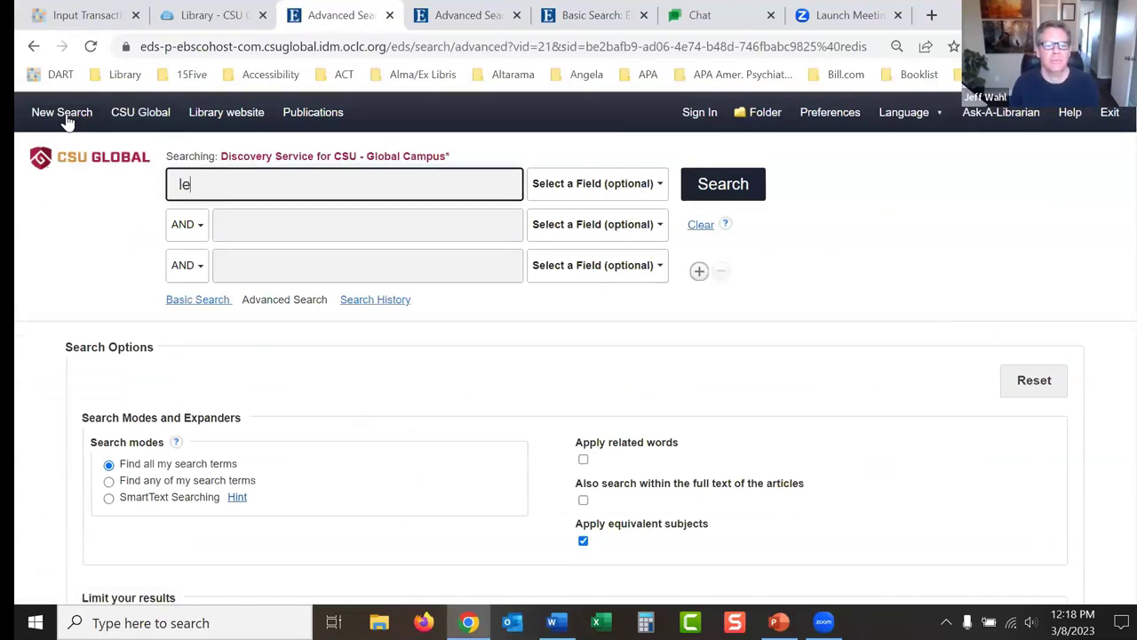
text(ader*)
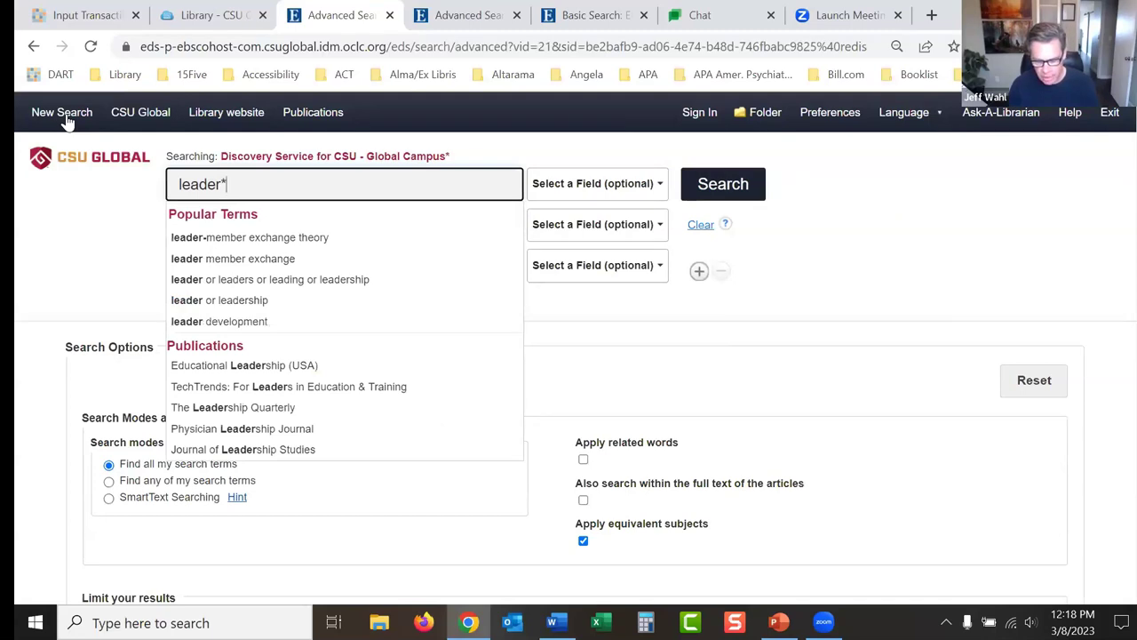
key(Tab)
key(Tab)
key(Tab)
text(psycholog)
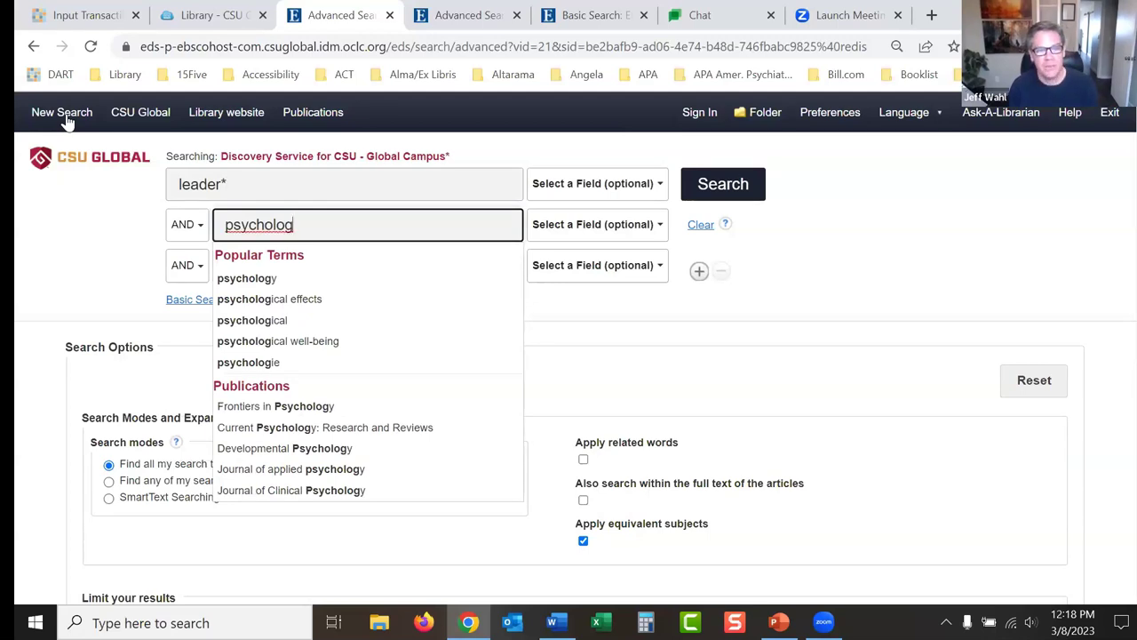
text(*)
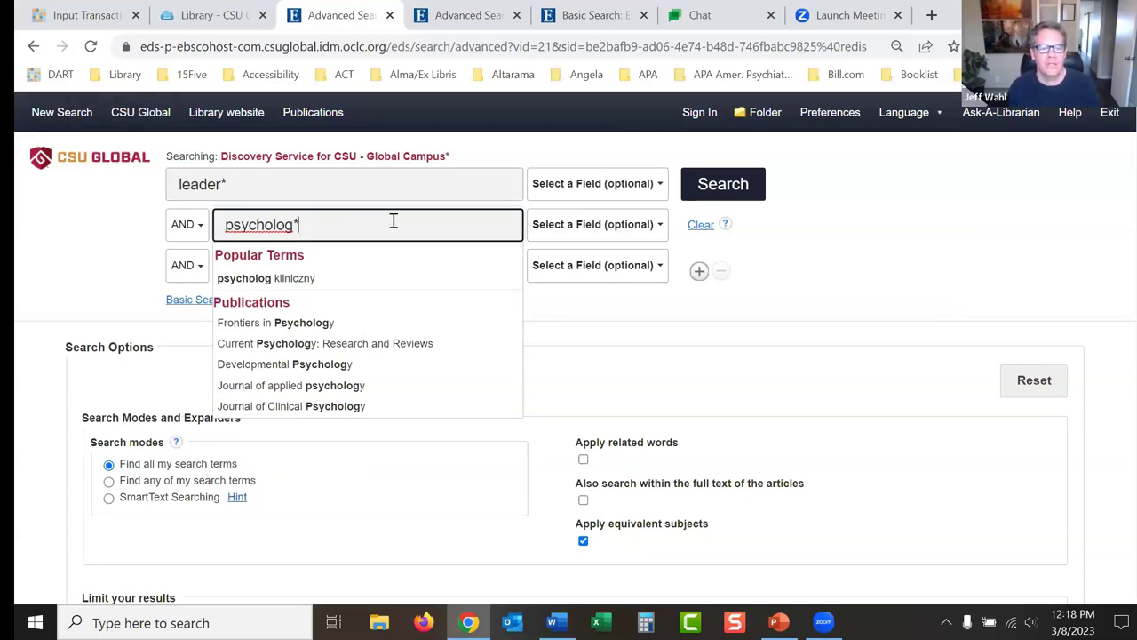
Step: Run the leader* AND psycholog* search and look through the titles and subject terms of the results
click(743, 194)
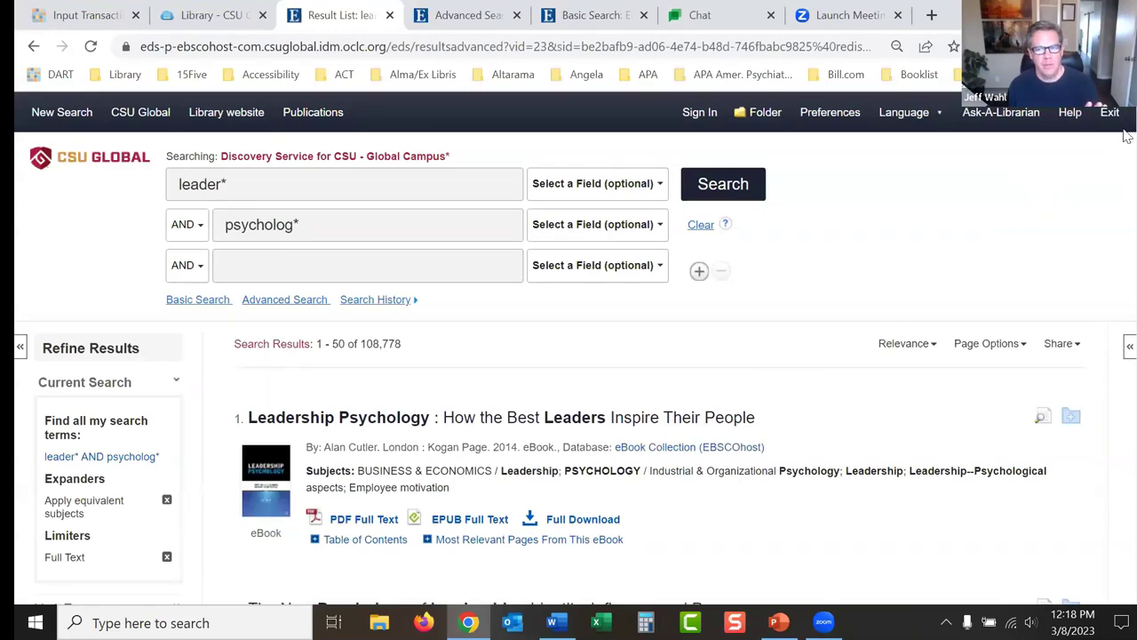
scroll(1125, 129, down, 1)
scroll(1126, 132, up, 1)
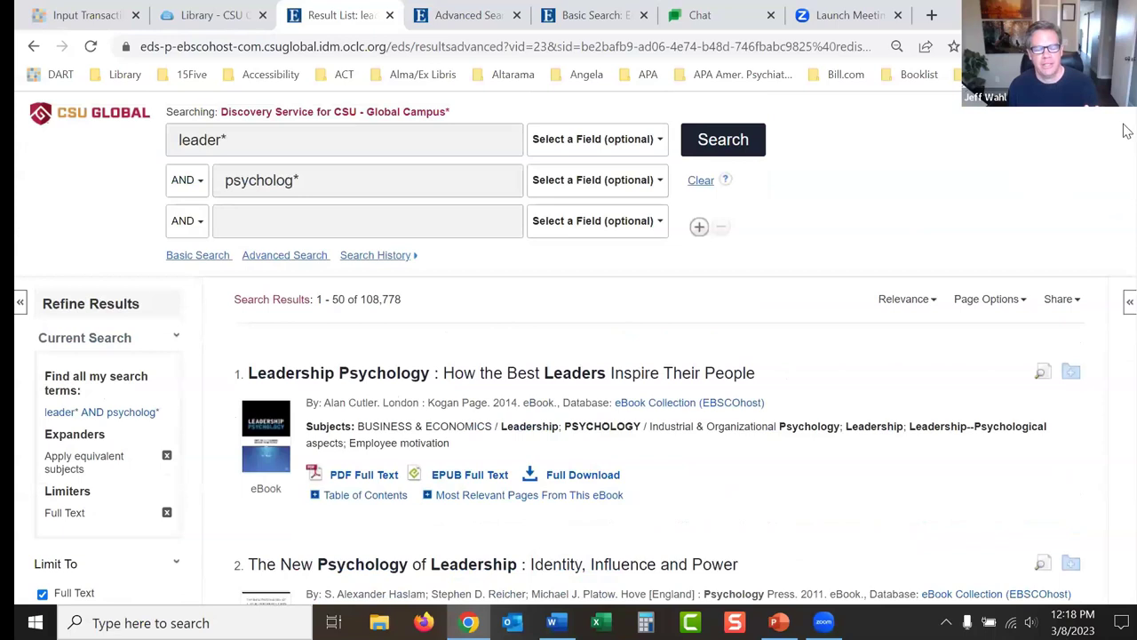
scroll(1127, 133, down, 1)
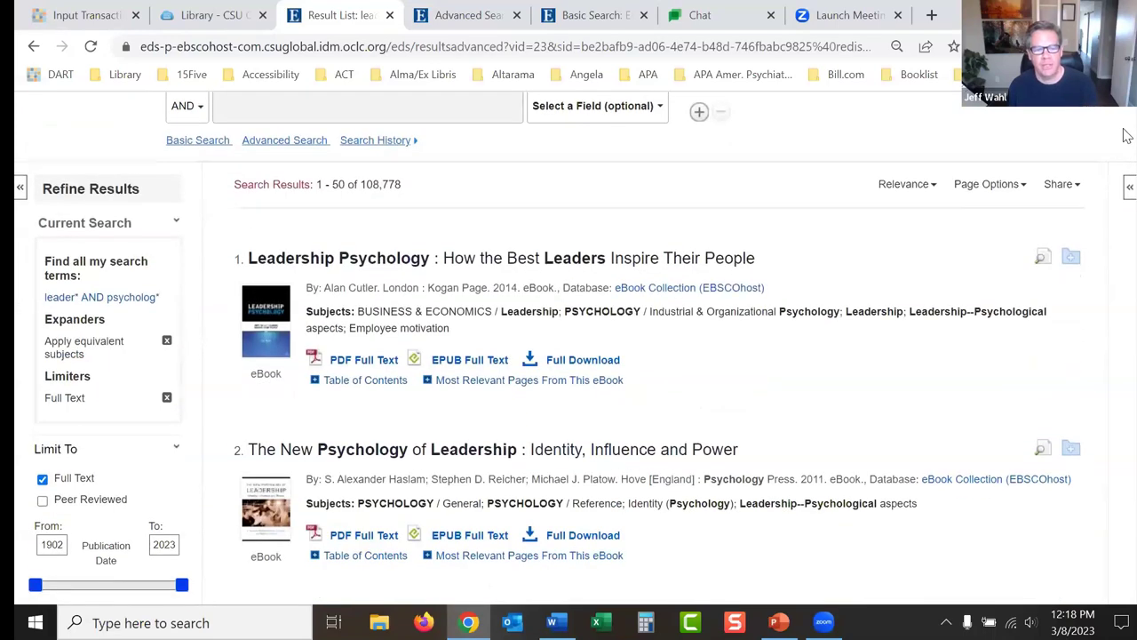
scroll(1125, 138, down, 1)
scroll(1125, 139, up, 1)
scroll(1125, 144, down, 2)
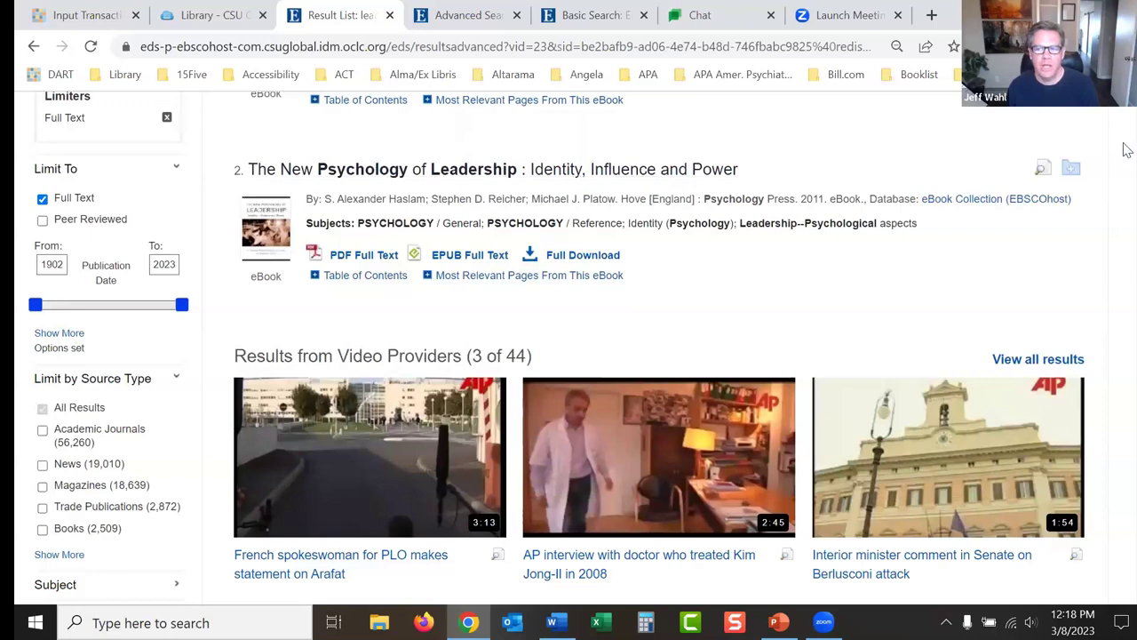
Step: Limit the leader* AND psycholog* results to publication dates from 2018 and look through the updated list and source types
scroll(1127, 144, up, 1)
scroll(1125, 147, up, 1)
double_click(51, 410)
text(2018)
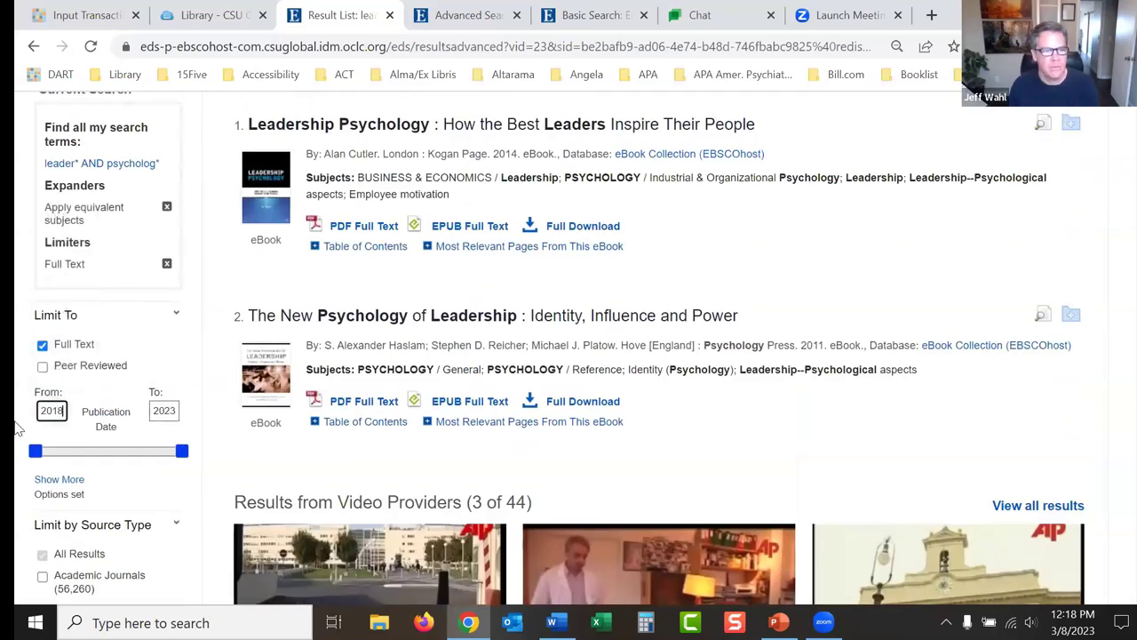
key(Return)
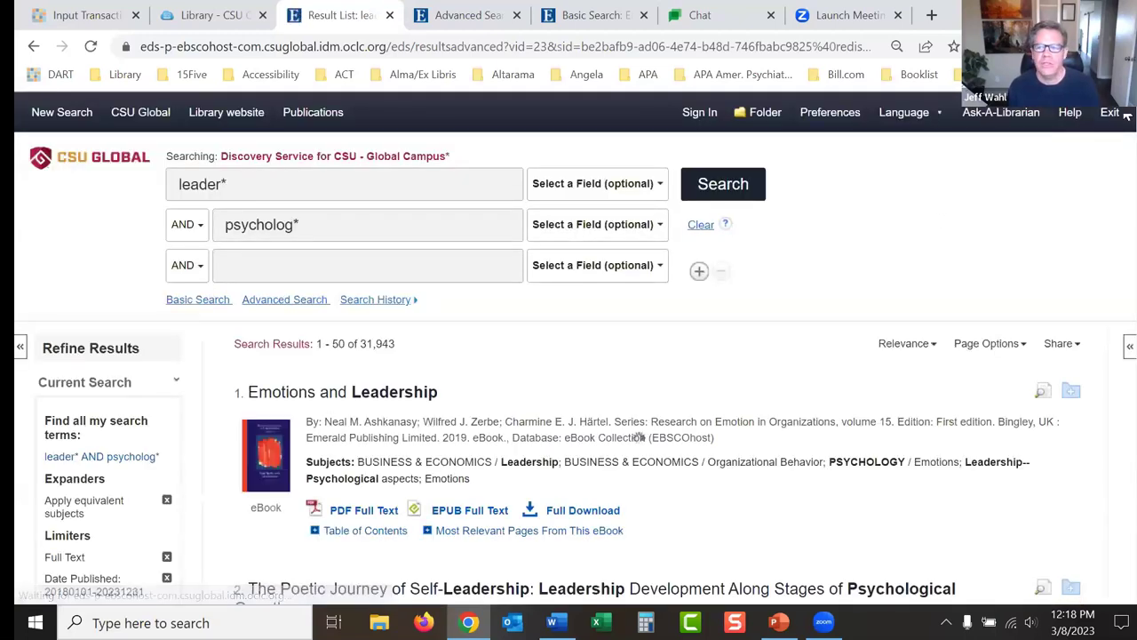
scroll(1127, 129, down, 2)
scroll(1127, 129, down, 3)
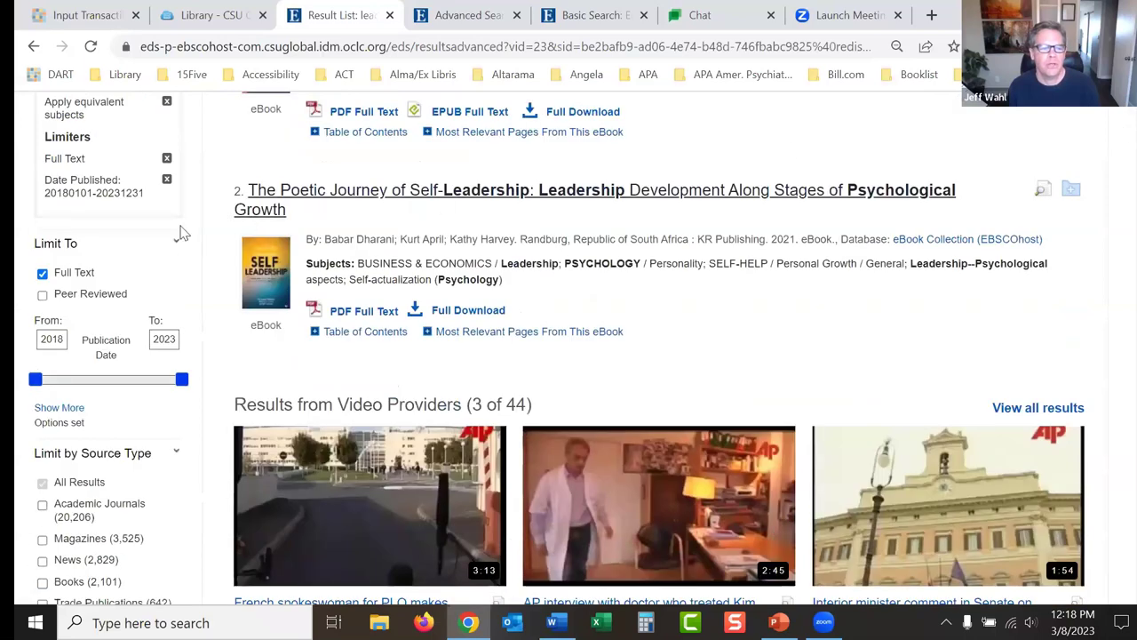
Step: Limit the leader* AND psycholog* results to peer reviewed items and look through the updated list and source types
click(41, 294)
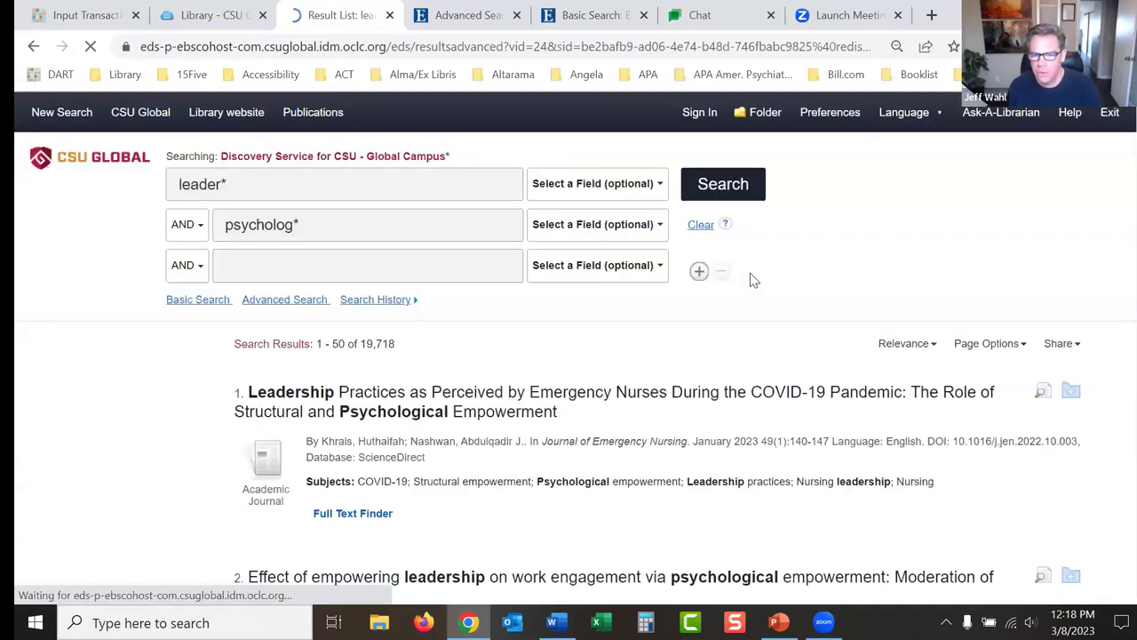
scroll(1085, 182, down, 4)
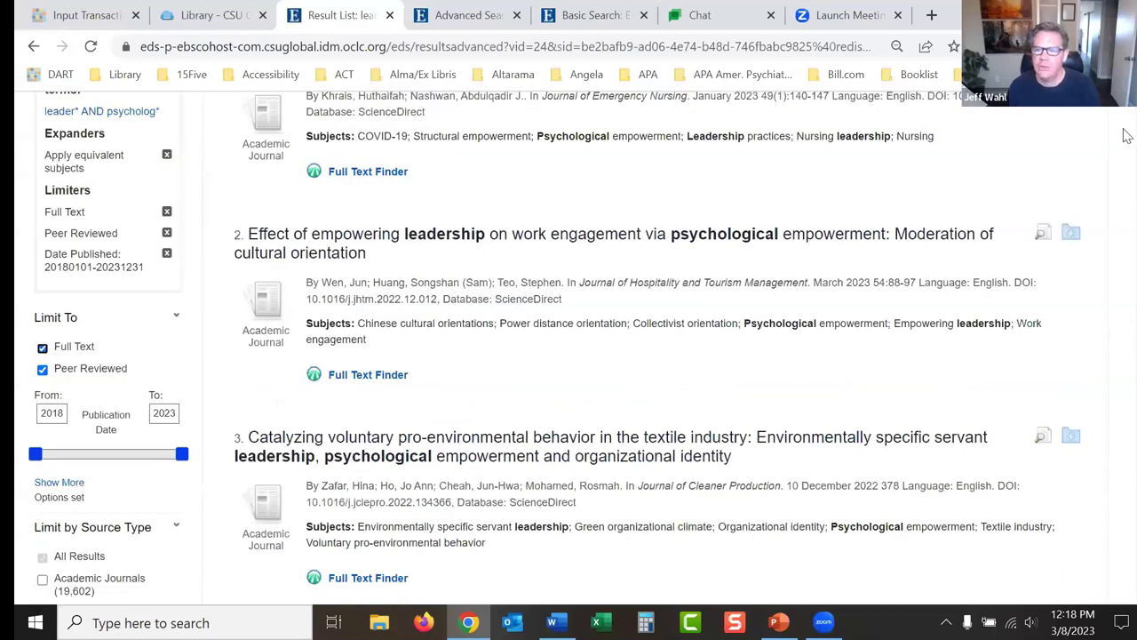
scroll(1127, 135, up, 3)
scroll(1126, 133, down, 2)
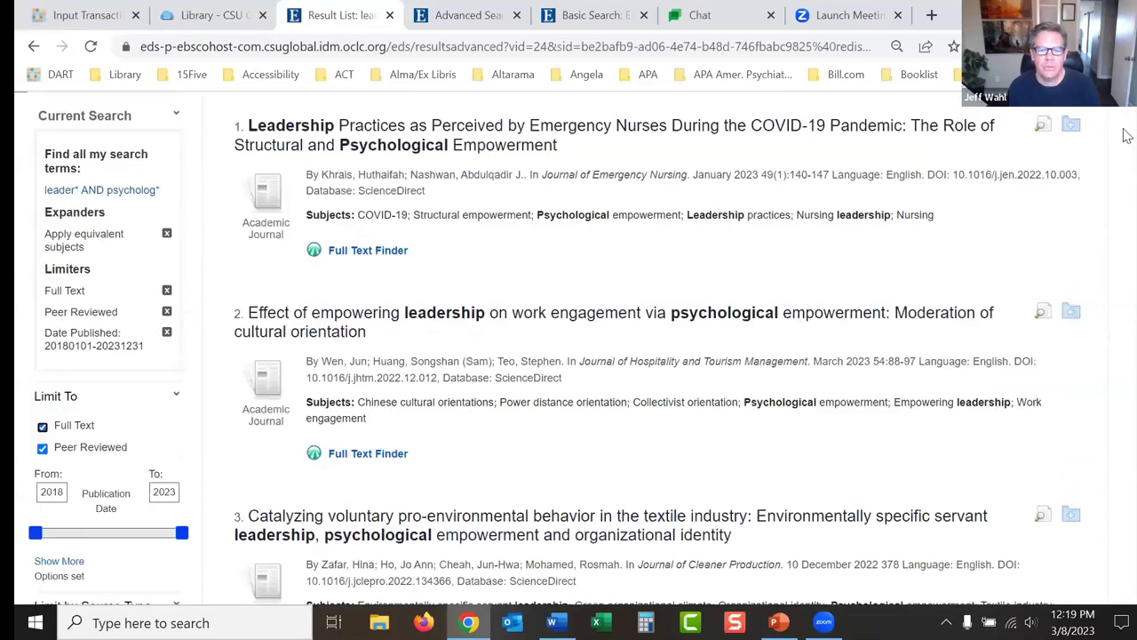
scroll(1127, 135, down, 3)
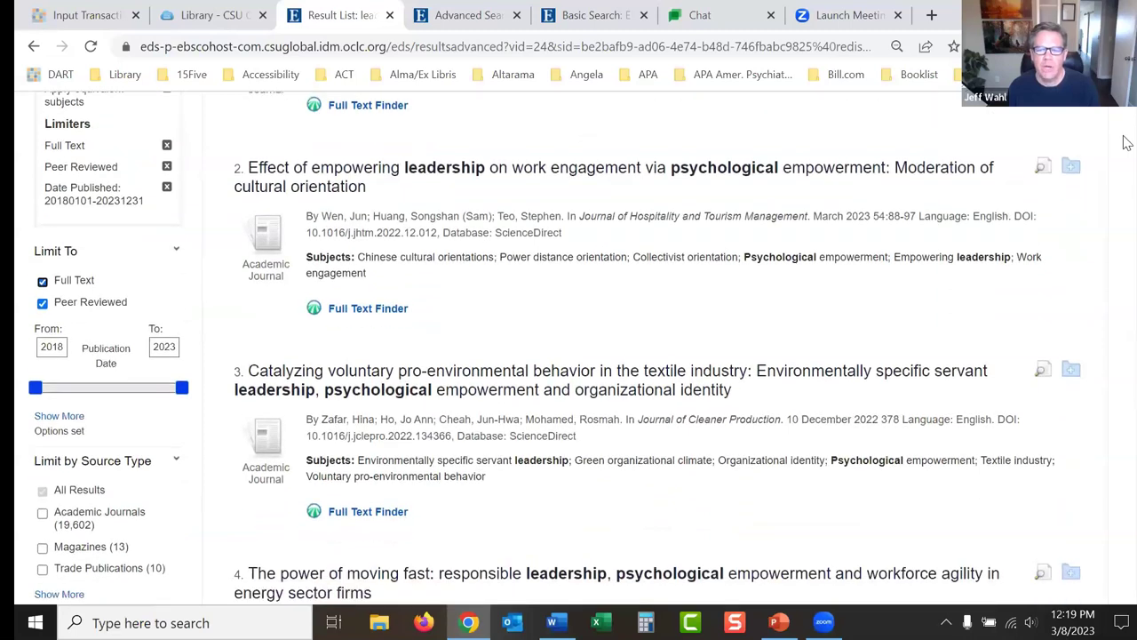
scroll(1127, 144, up, 1)
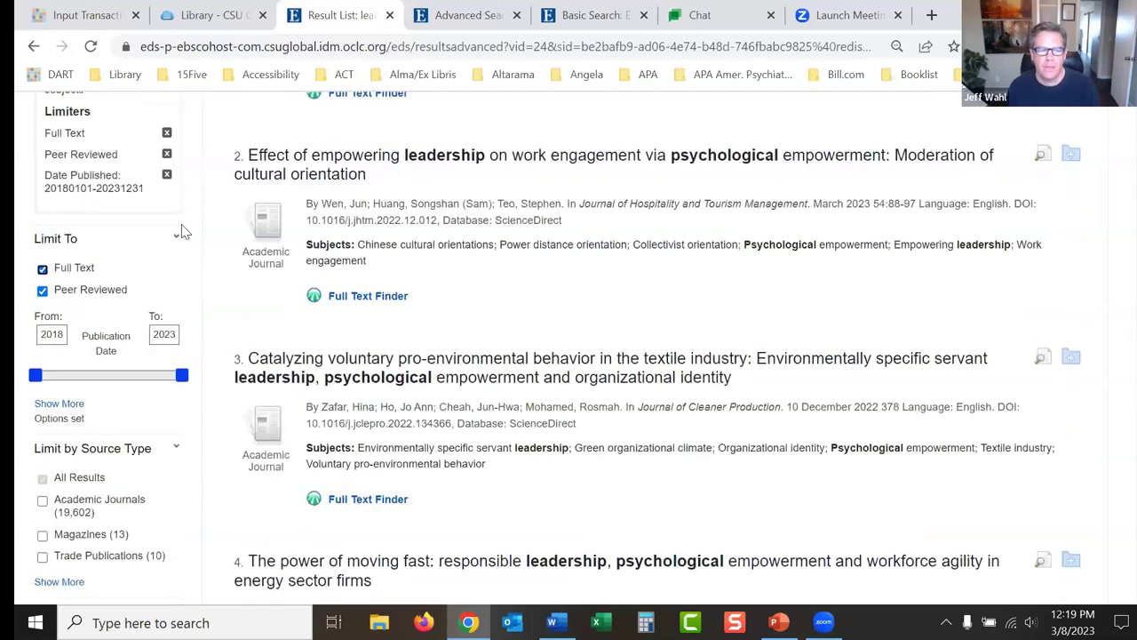
Step: Remove the Peer Reviewed limiter and look through the refreshed results and available source types
click(43, 291)
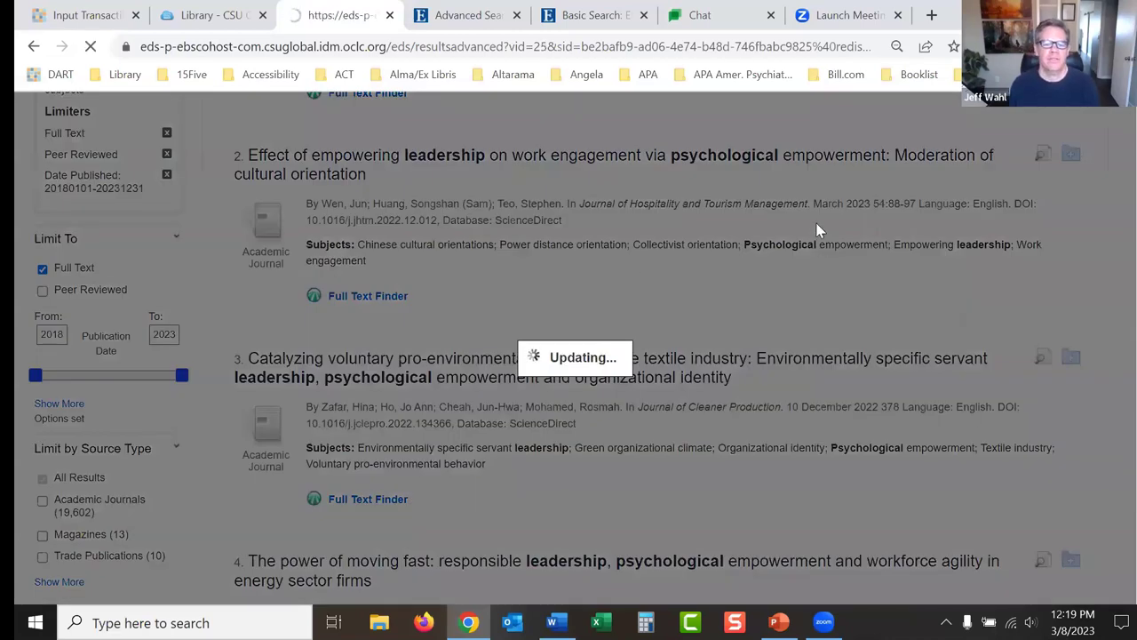
scroll(1124, 141, down, 4)
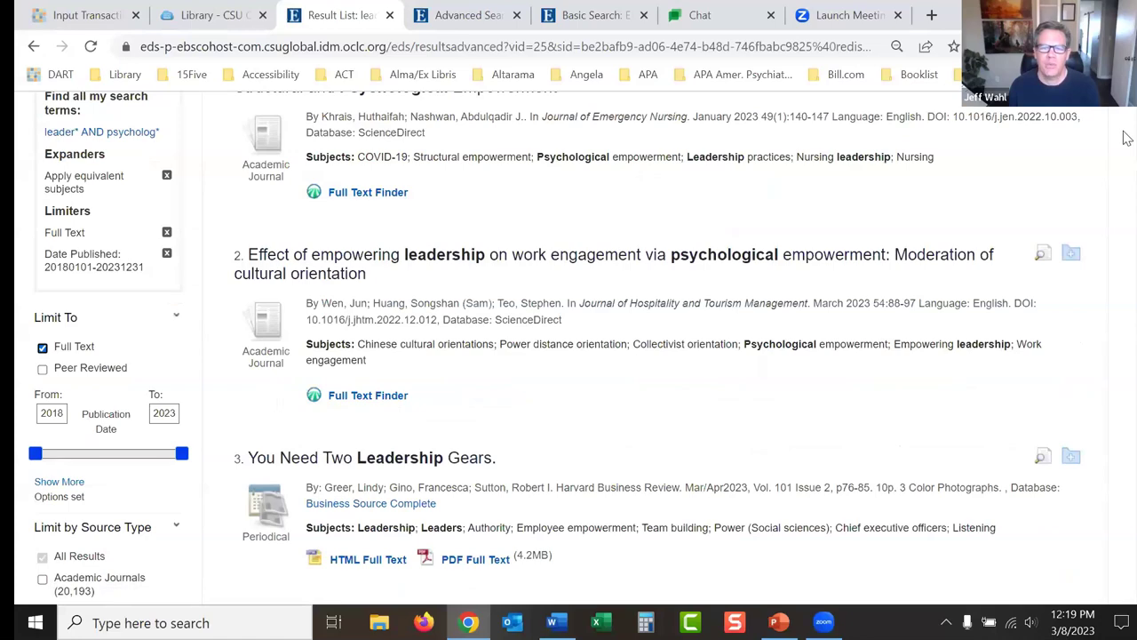
scroll(1127, 144, down, 5)
scroll(1125, 147, down, 2)
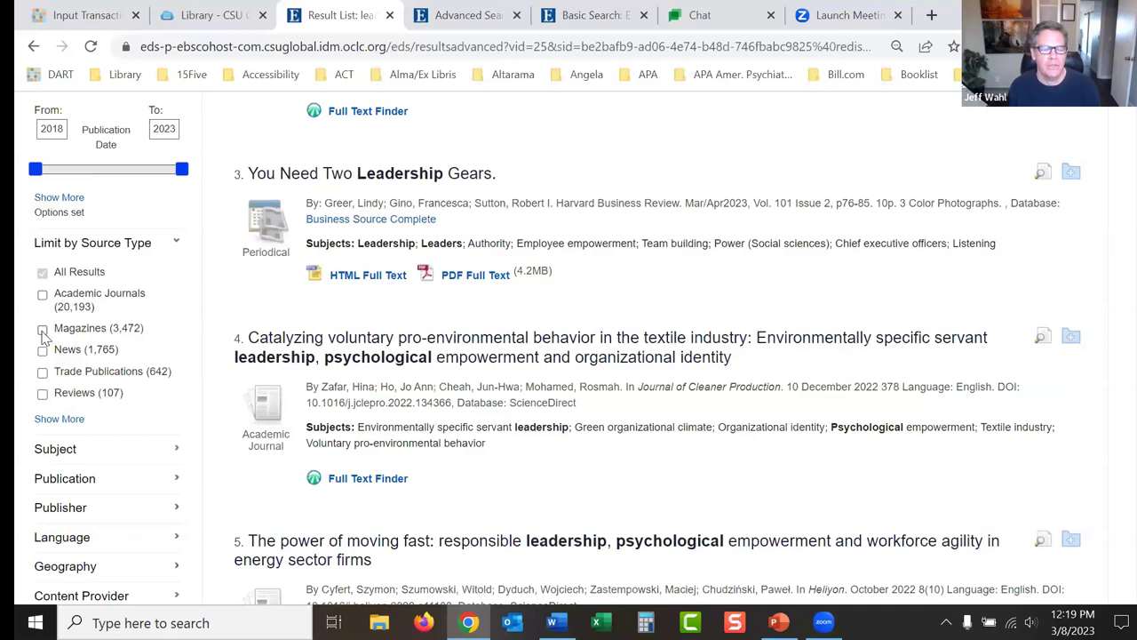
Step: Limit the results to the Magazines source type and look through the magazine articles and their subject terms
click(41, 330)
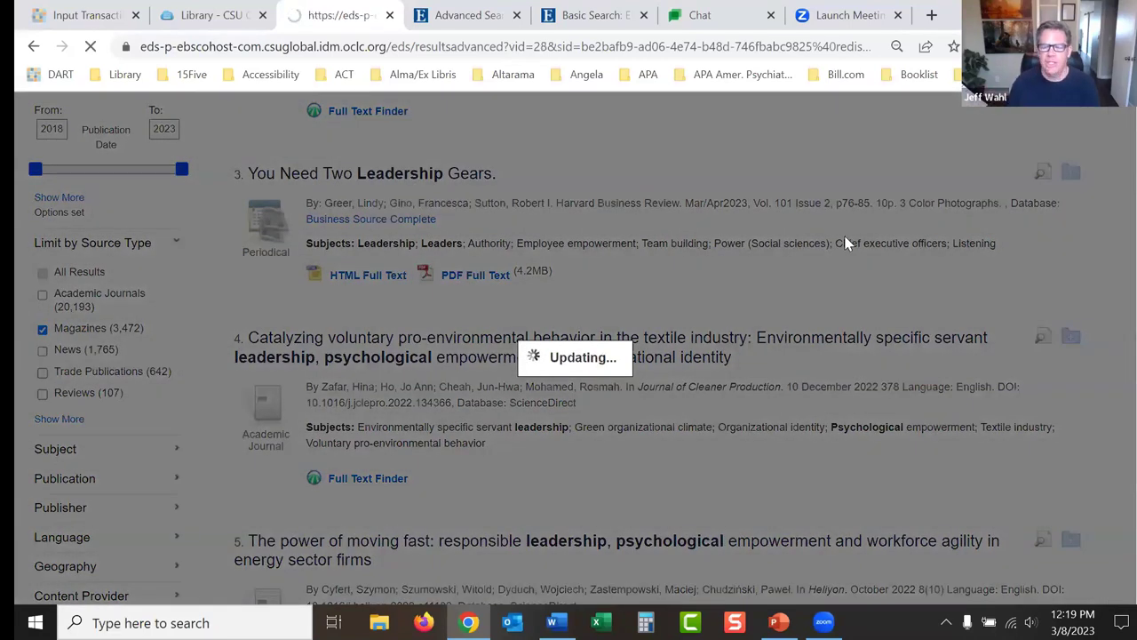
scroll(1051, 198, down, 5)
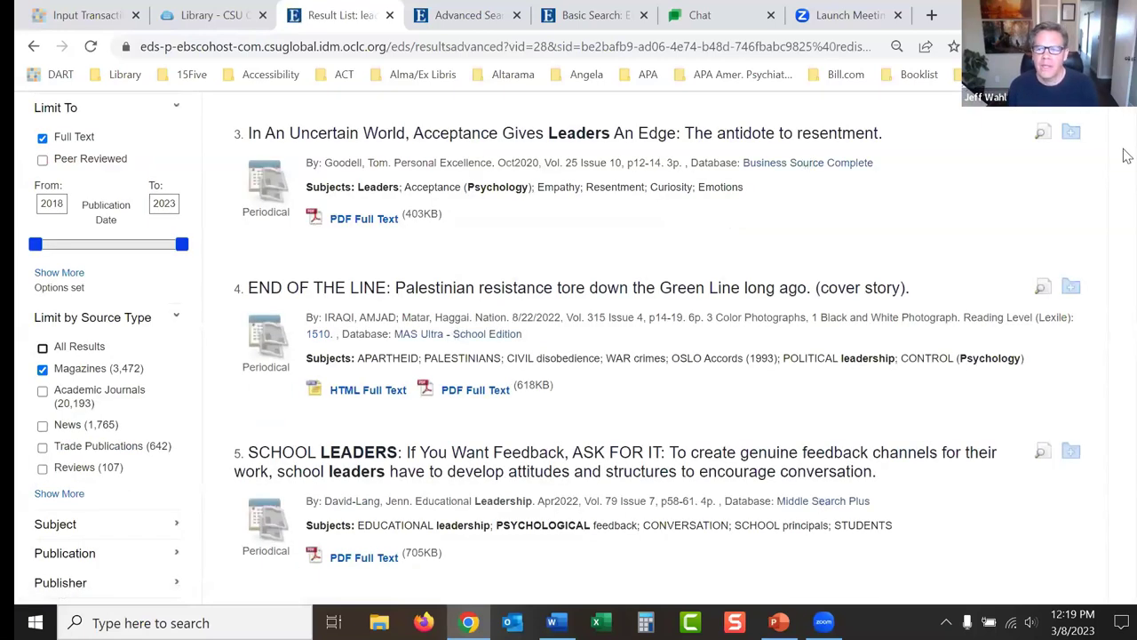
scroll(1126, 141, up, 3)
scroll(1127, 140, up, 2)
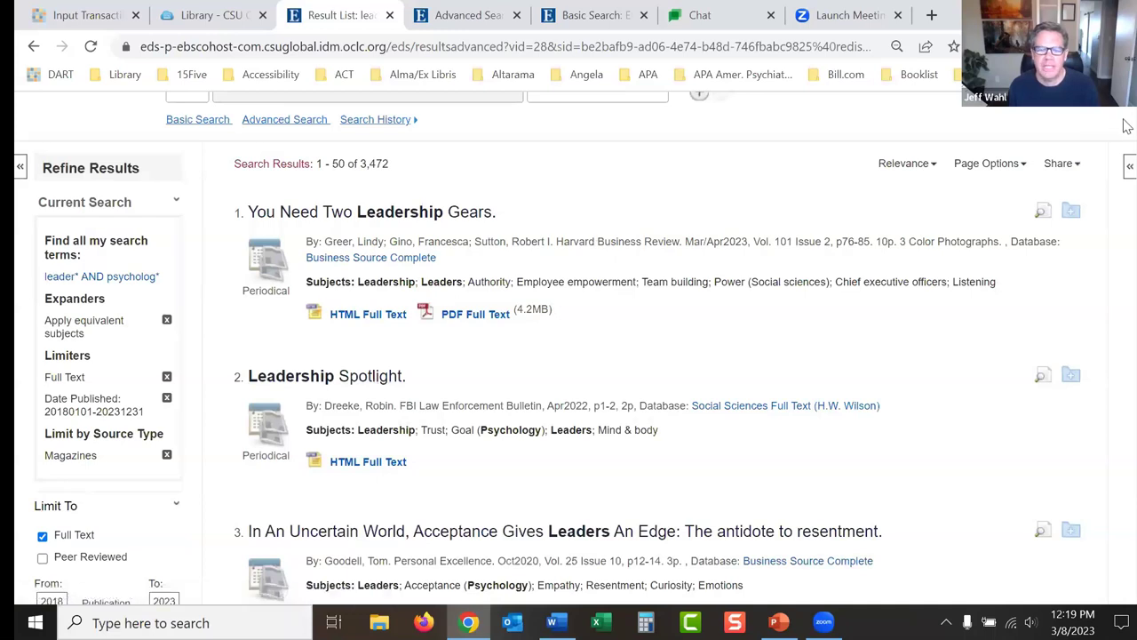
scroll(1127, 133, down, 4)
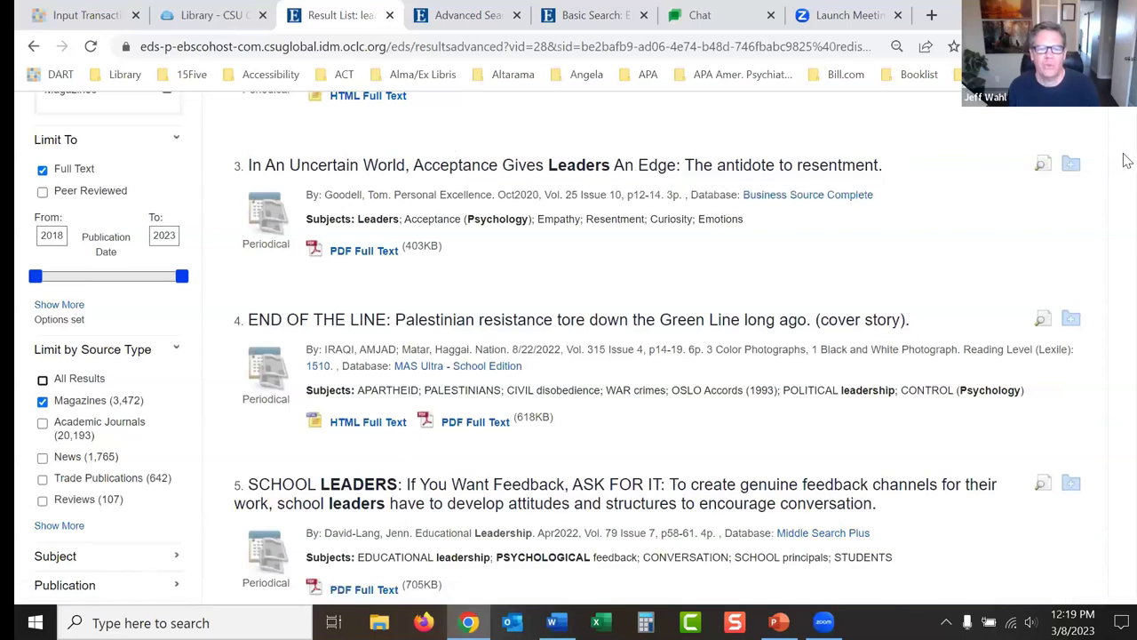
scroll(1127, 160, down, 3)
scroll(1127, 174, down, 1)
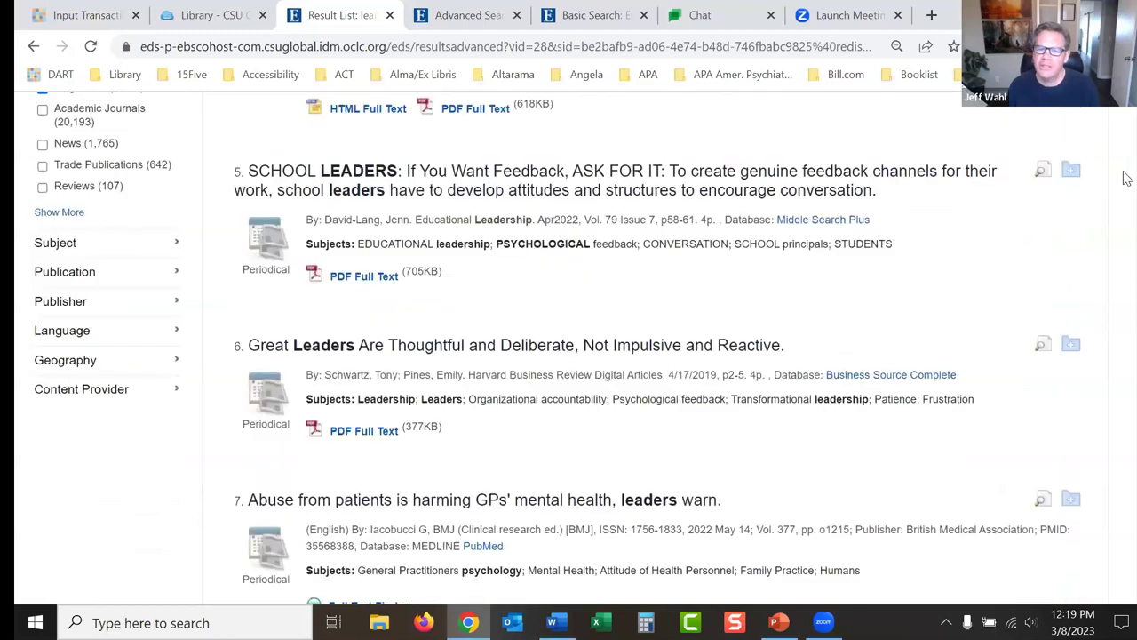
scroll(1126, 174, down, 2)
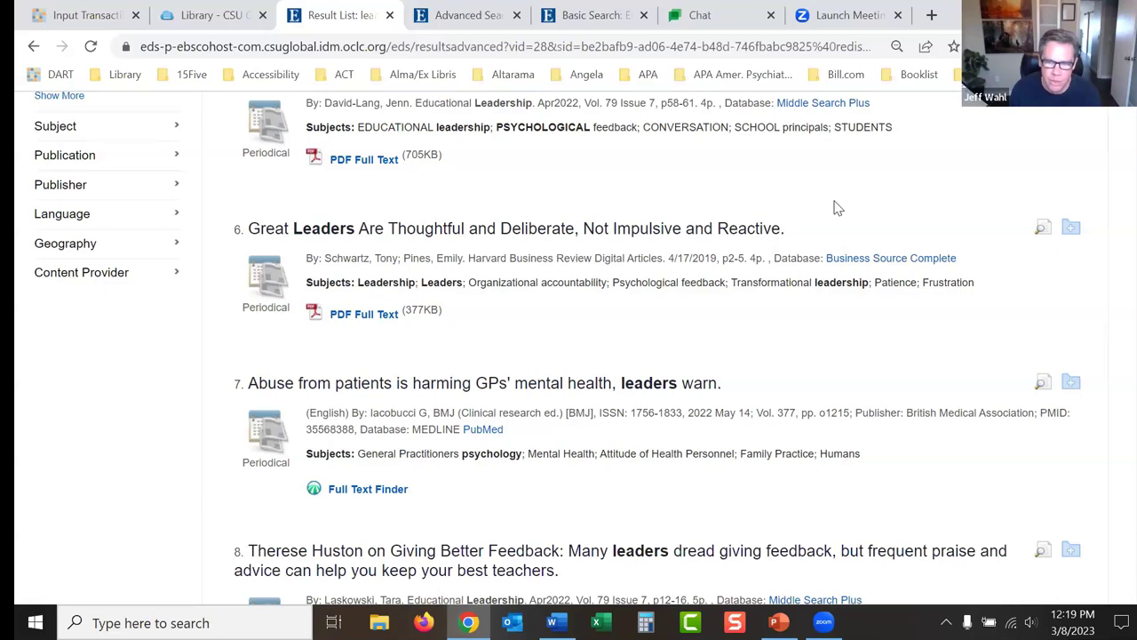
Step: Switch to the PowerPoint slide show, reveal the Limit to eBooks bullet, and return to Chrome
click(778, 622)
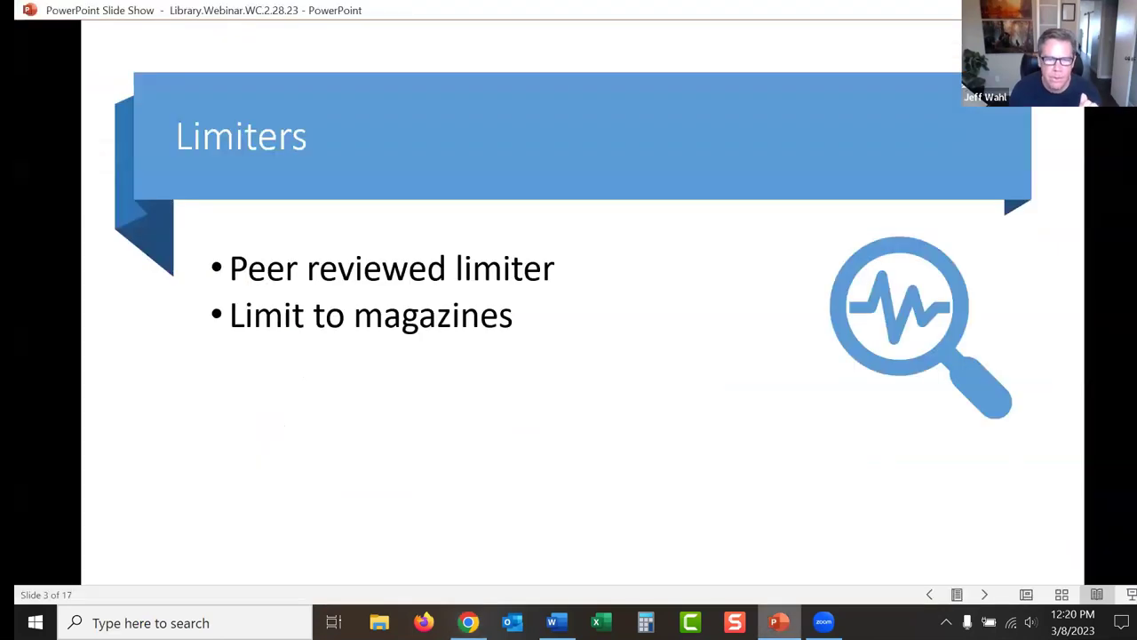
key(Right)
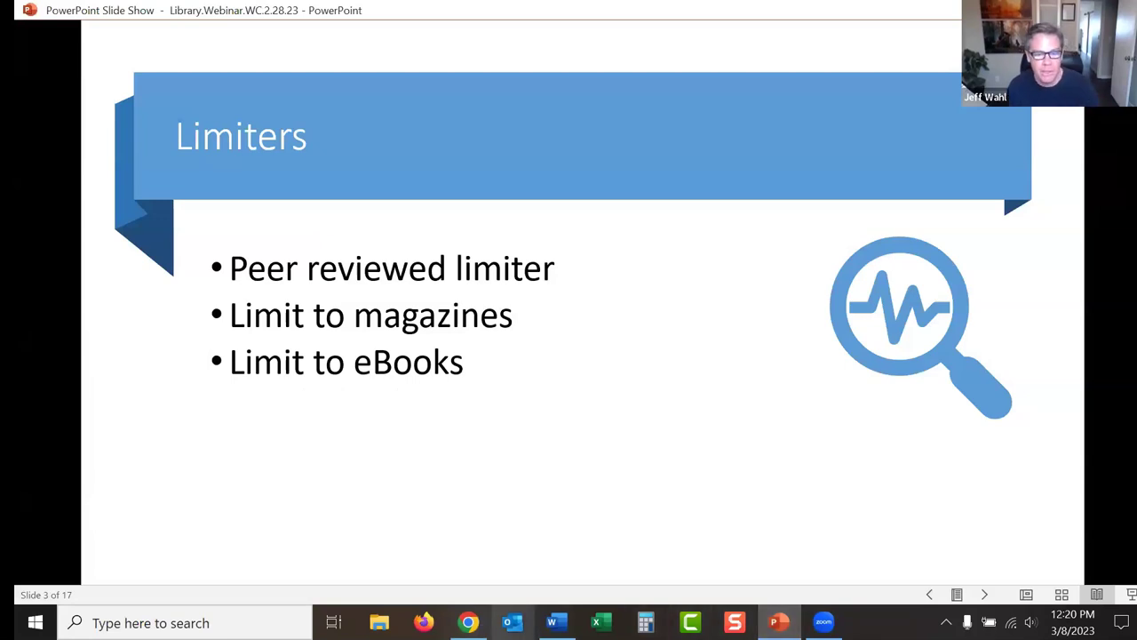
mouse_move(468, 622)
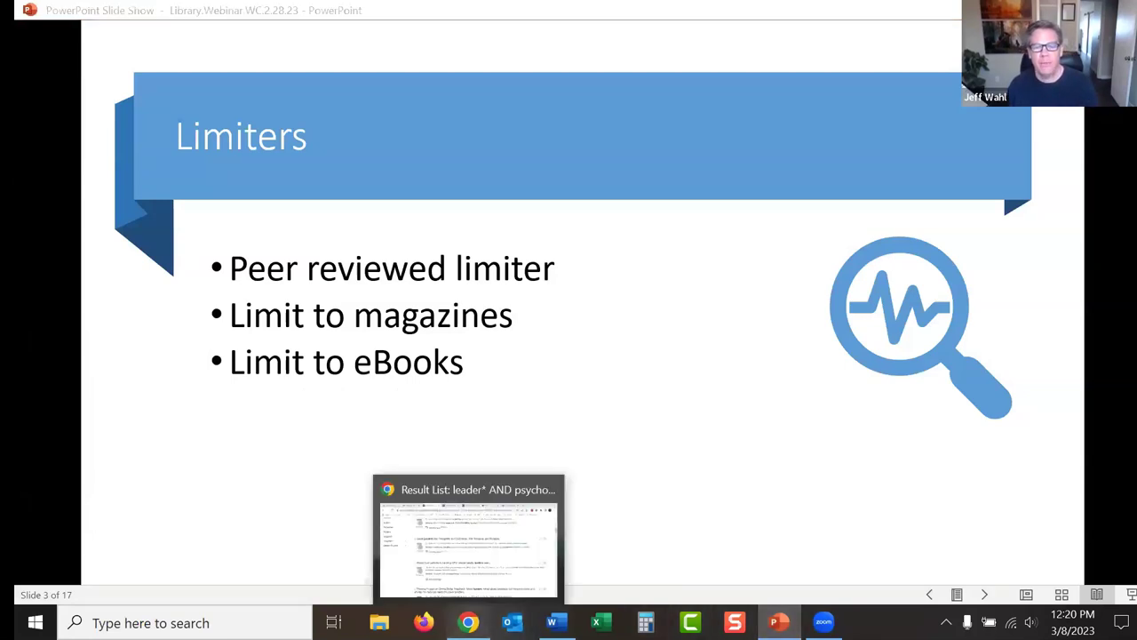
click(468, 537)
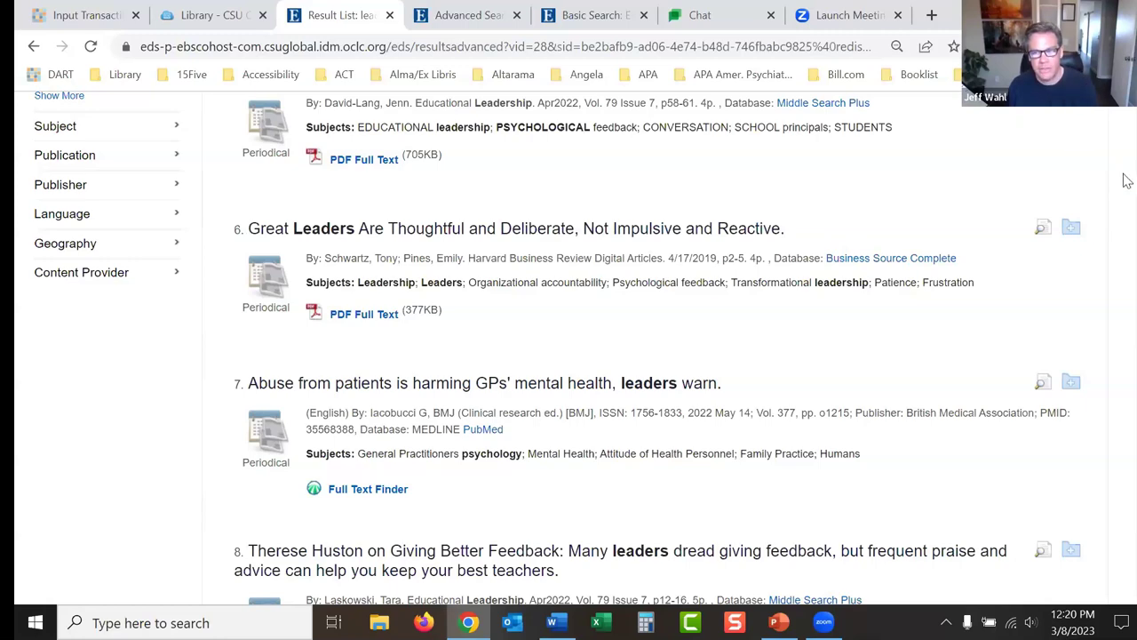
Step: Remove the Magazines source type limit and look through the source types offered for the refreshed results
scroll(1127, 157, up, 3)
scroll(1127, 157, up, 6)
scroll(1127, 158, down, 4)
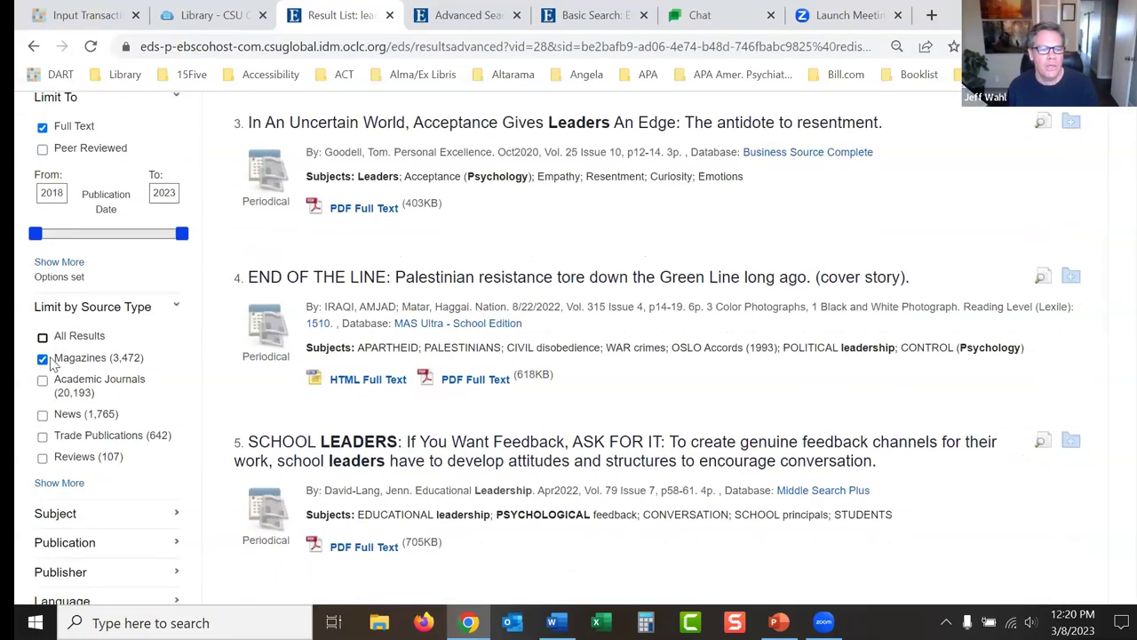
click(42, 360)
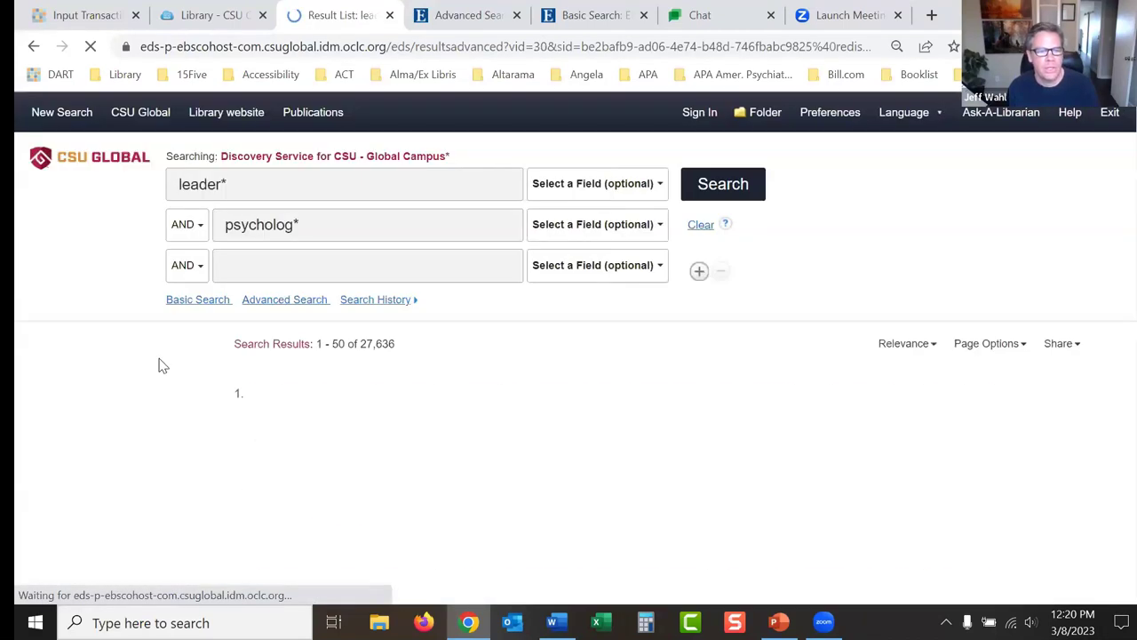
scroll(1127, 163, down, 6)
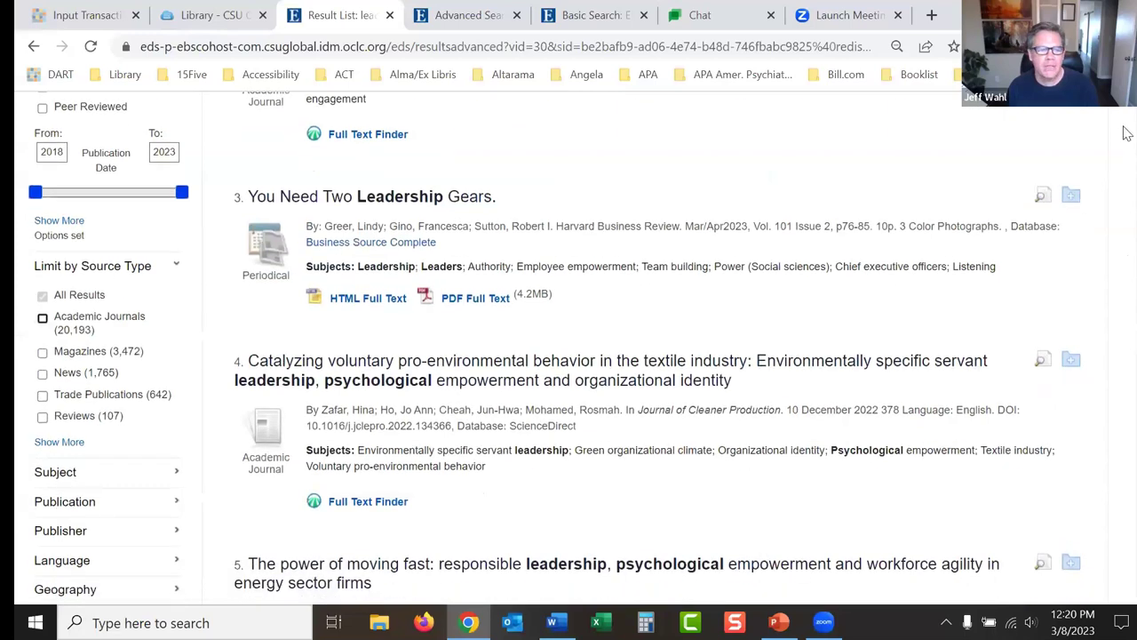
scroll(1126, 155, down, 4)
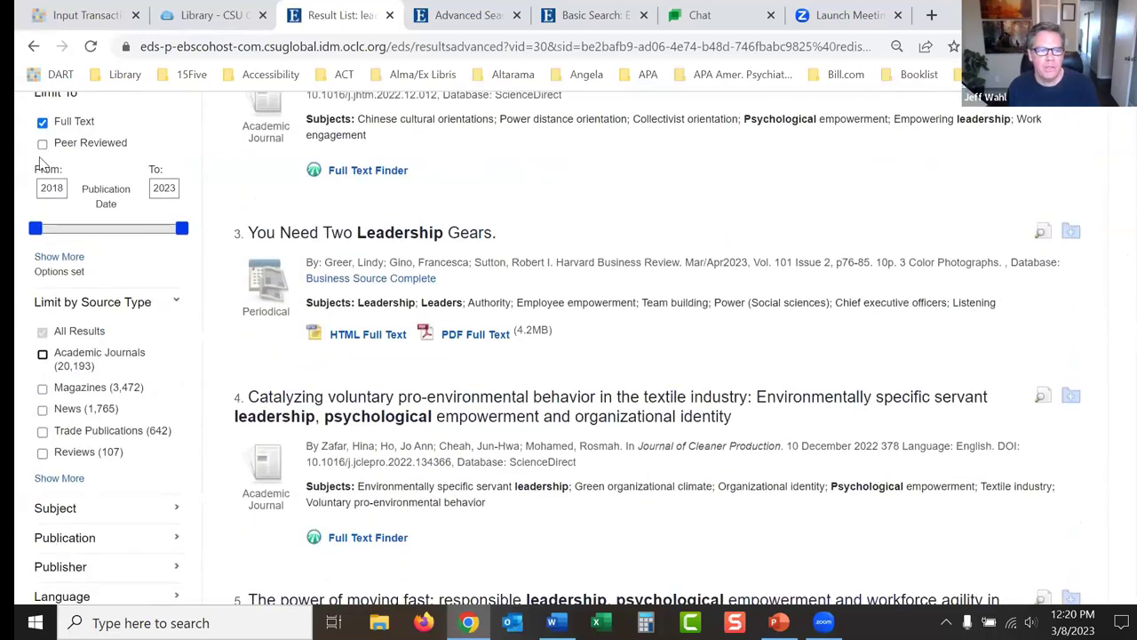
Step: Expand the full list of source types and limit the results to Books
click(71, 478)
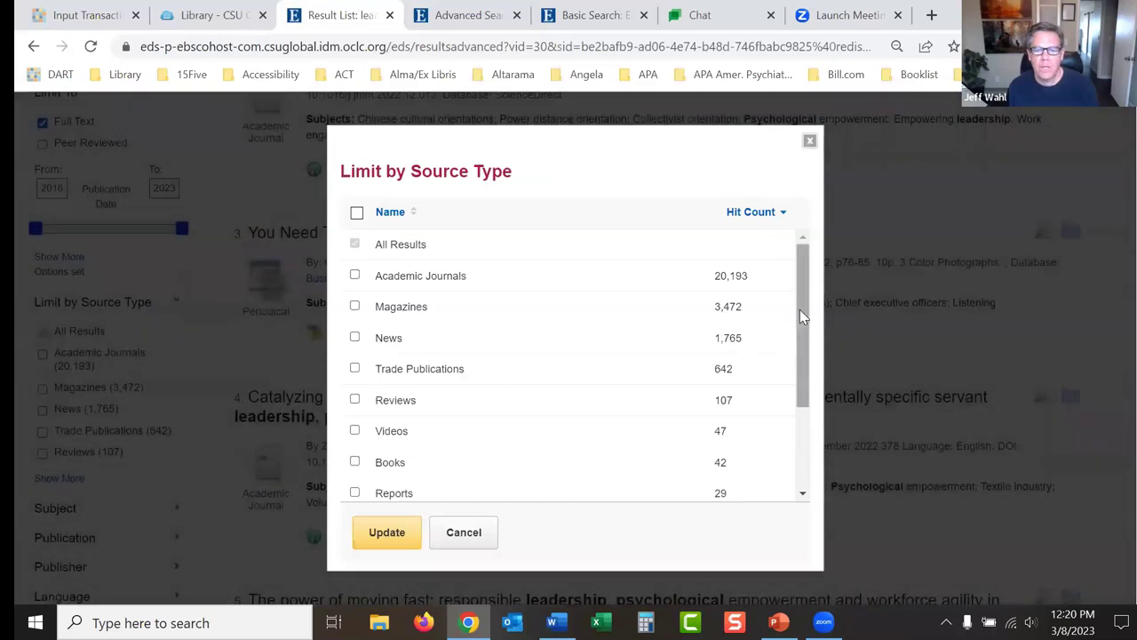
drag(806, 327, 777, 329)
click(355, 417)
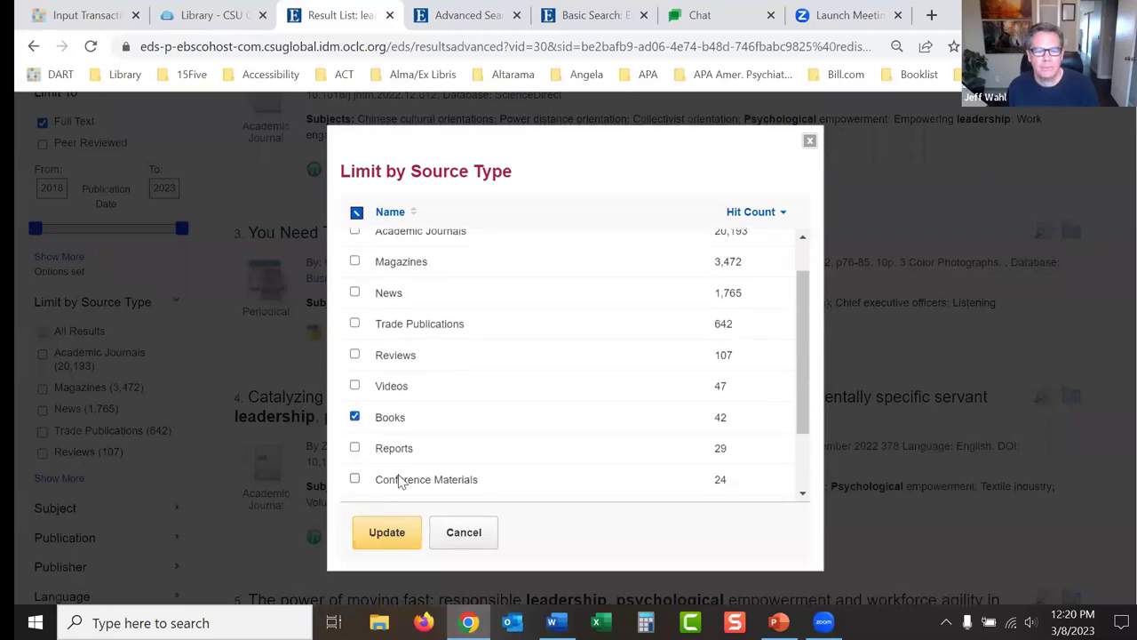
click(387, 532)
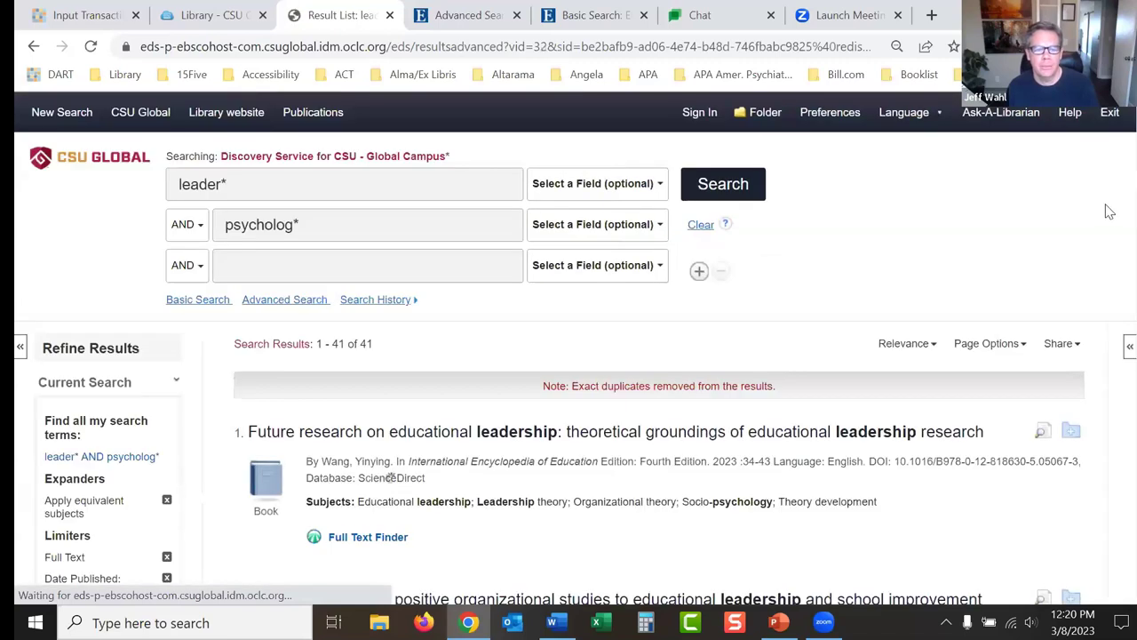
Step: Look through the titles and subject terms of the book results, and remove the Books source type limit
scroll(1118, 186, down, 6)
scroll(1127, 166, up, 5)
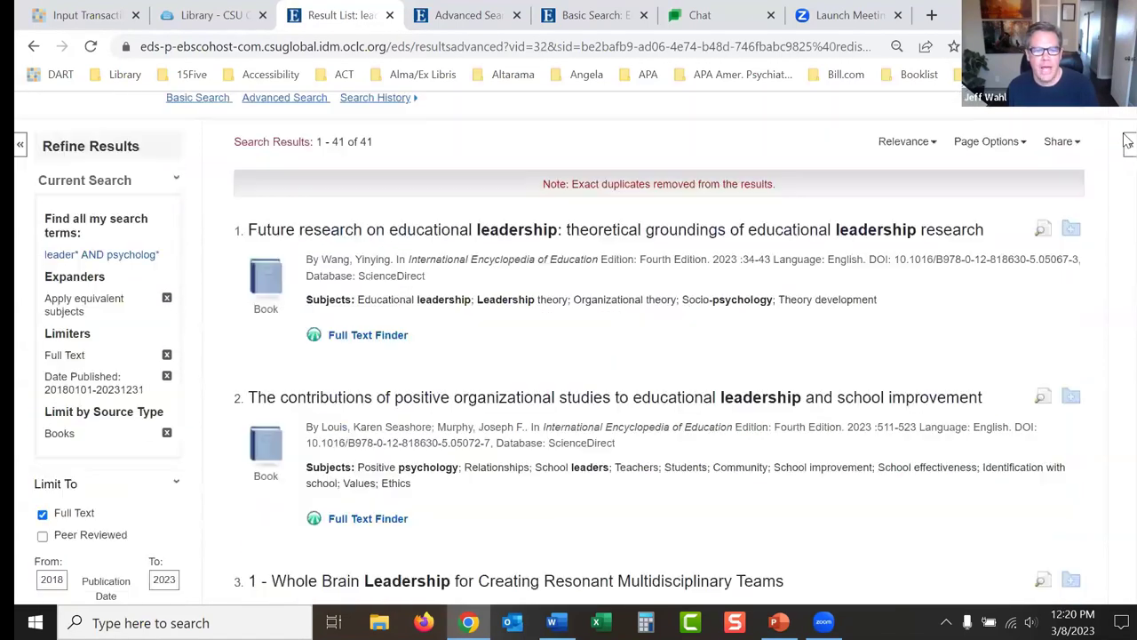
scroll(1127, 146, down, 2)
scroll(1127, 149, down, 3)
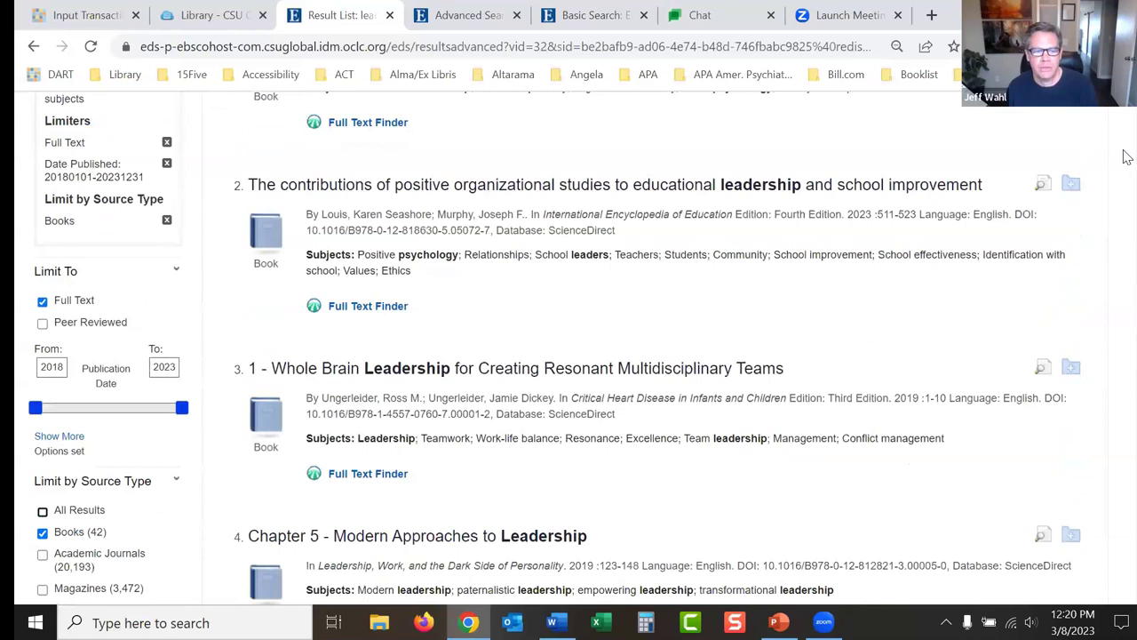
scroll(1127, 160, up, 1)
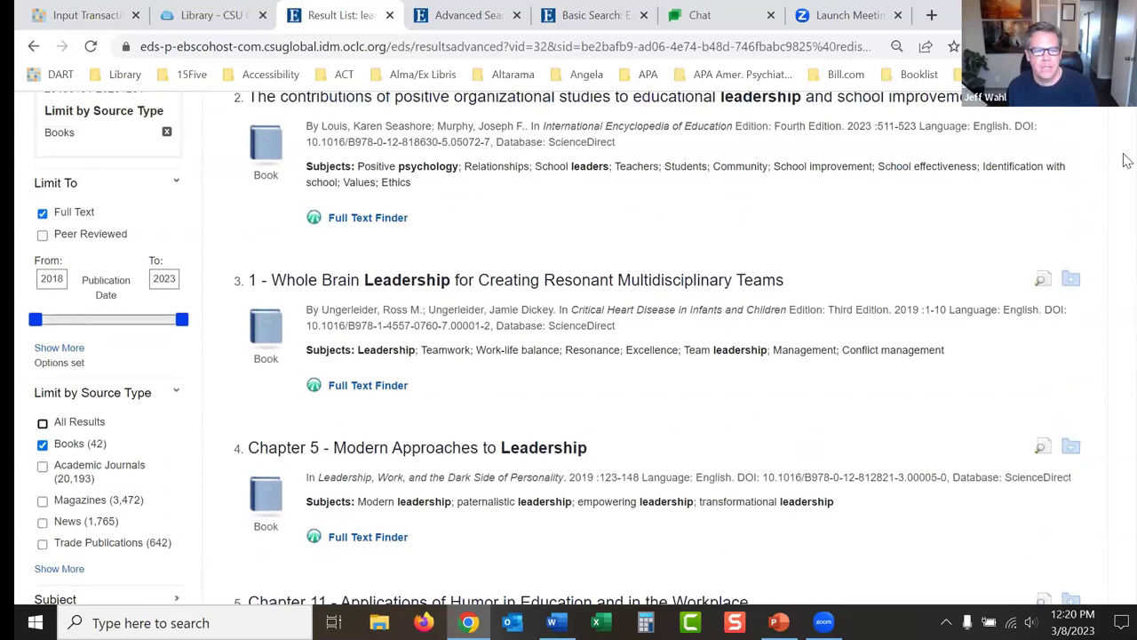
click(43, 443)
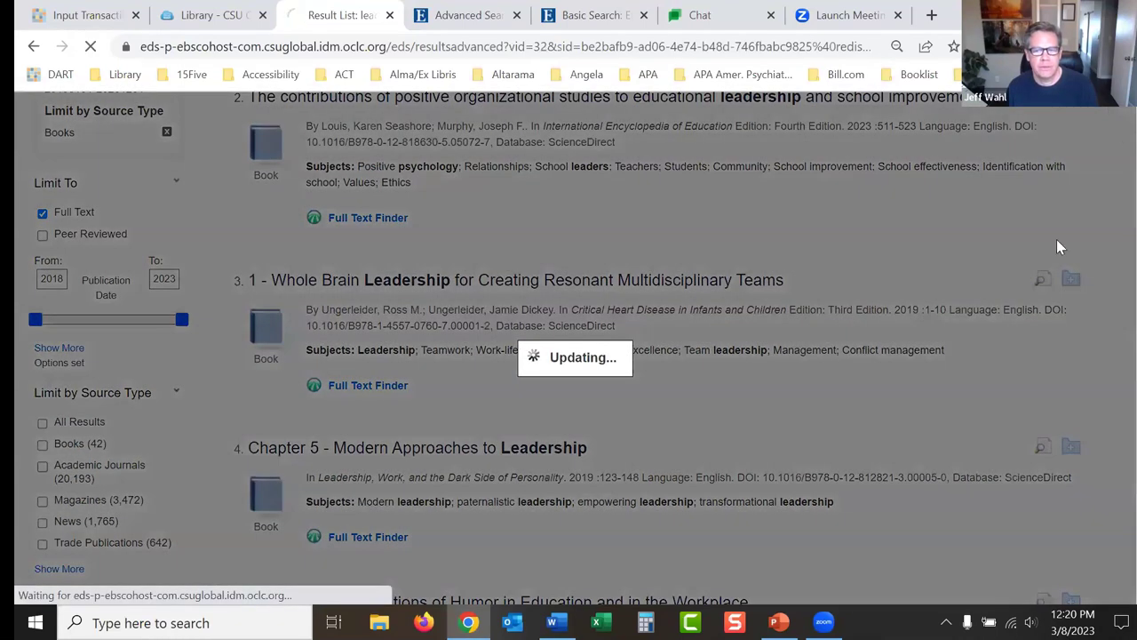
Step: Switch to the PowerPoint slide show, reveal the bullet on limiting to a specific publication or type of publication, and return to Chrome
key(alt+Tab)
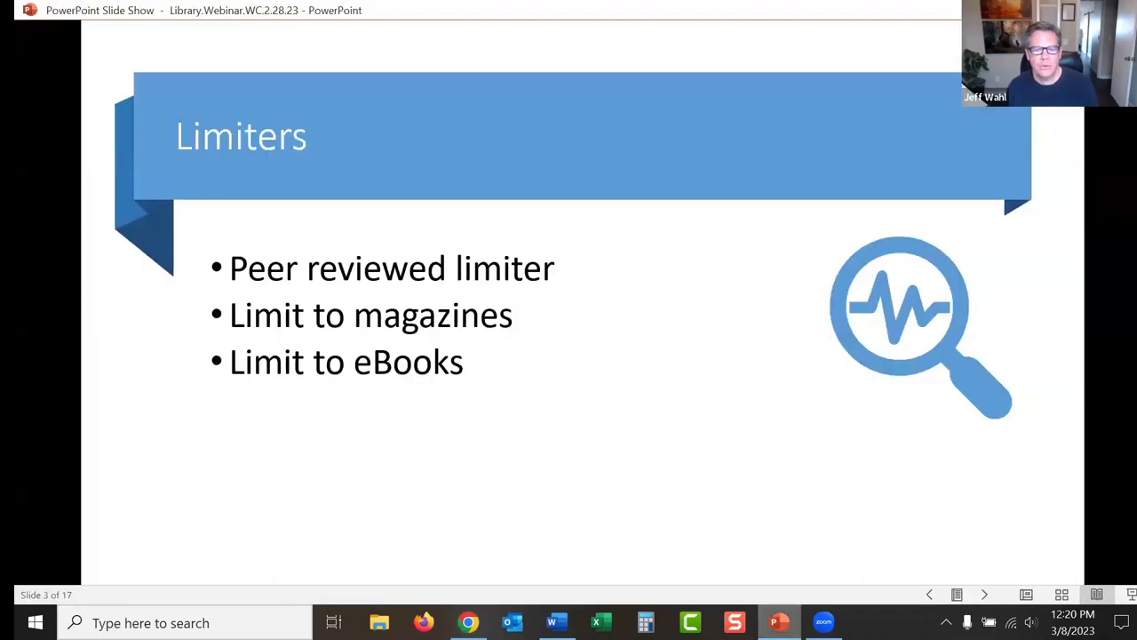
key(Right)
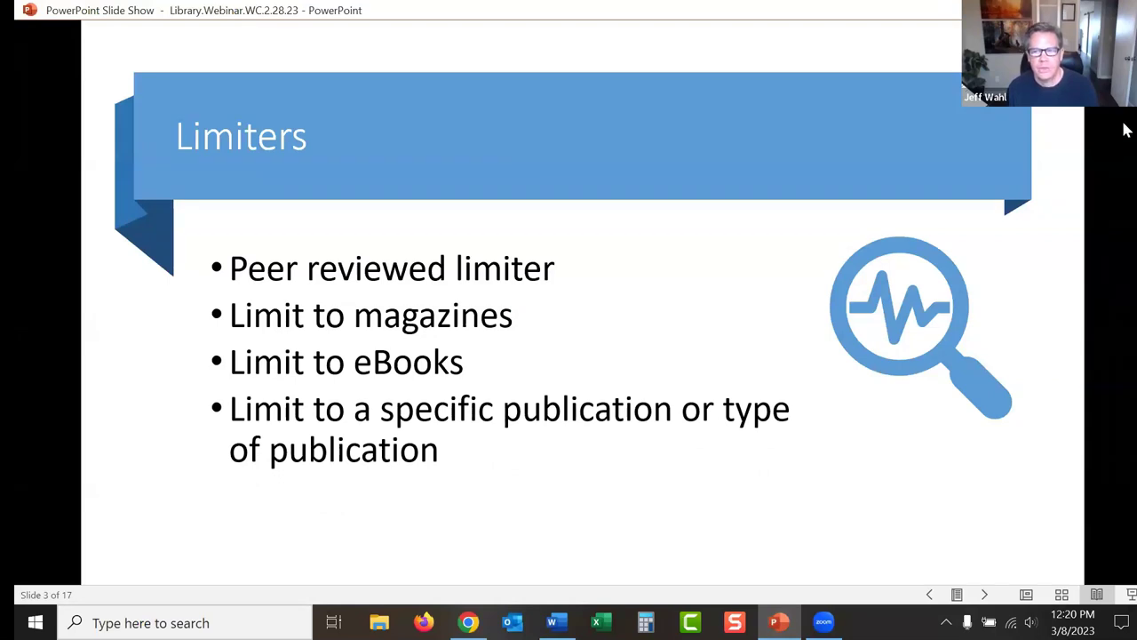
key(alt+Tab)
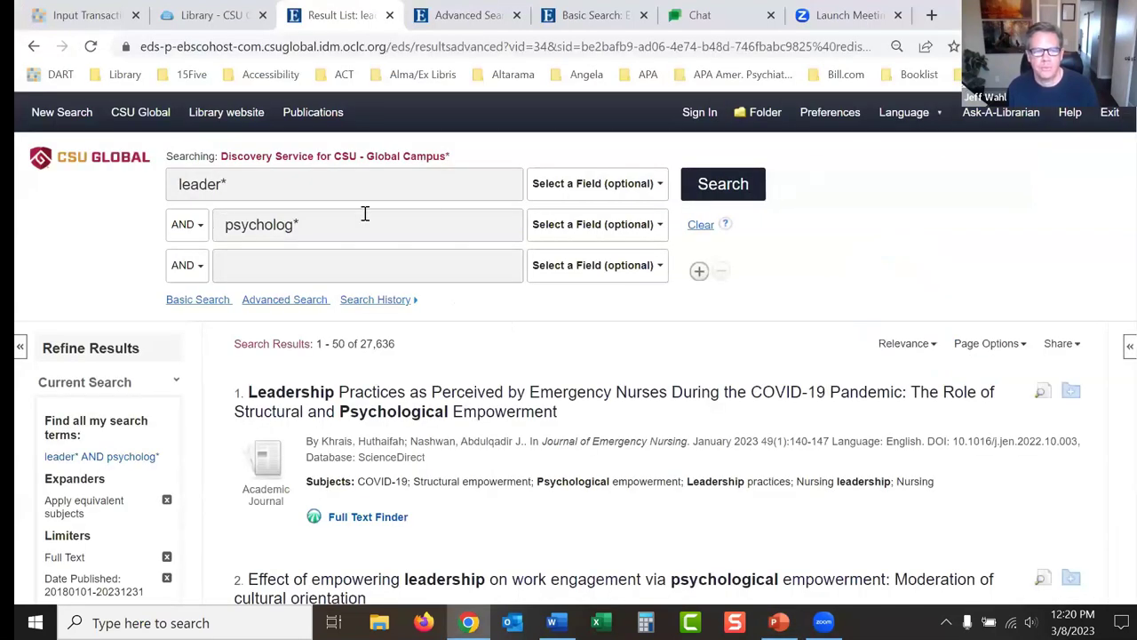
Step: Add harvard as a third AND term limited to SO Journal Title/Source and run the search
drag(335, 223, 119, 236)
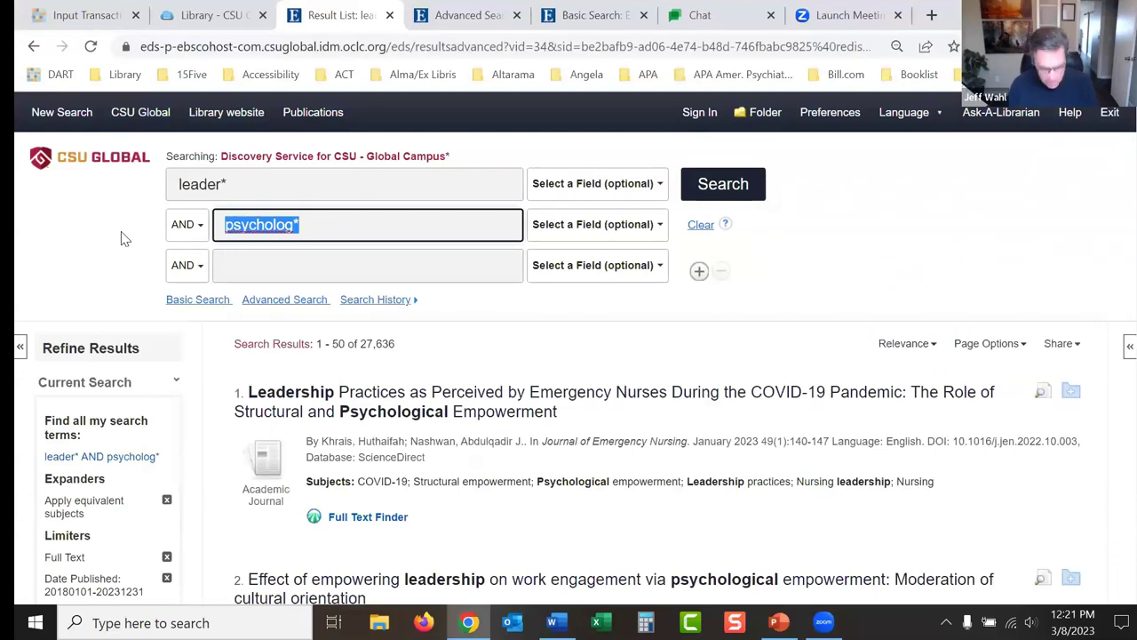
click(345, 273)
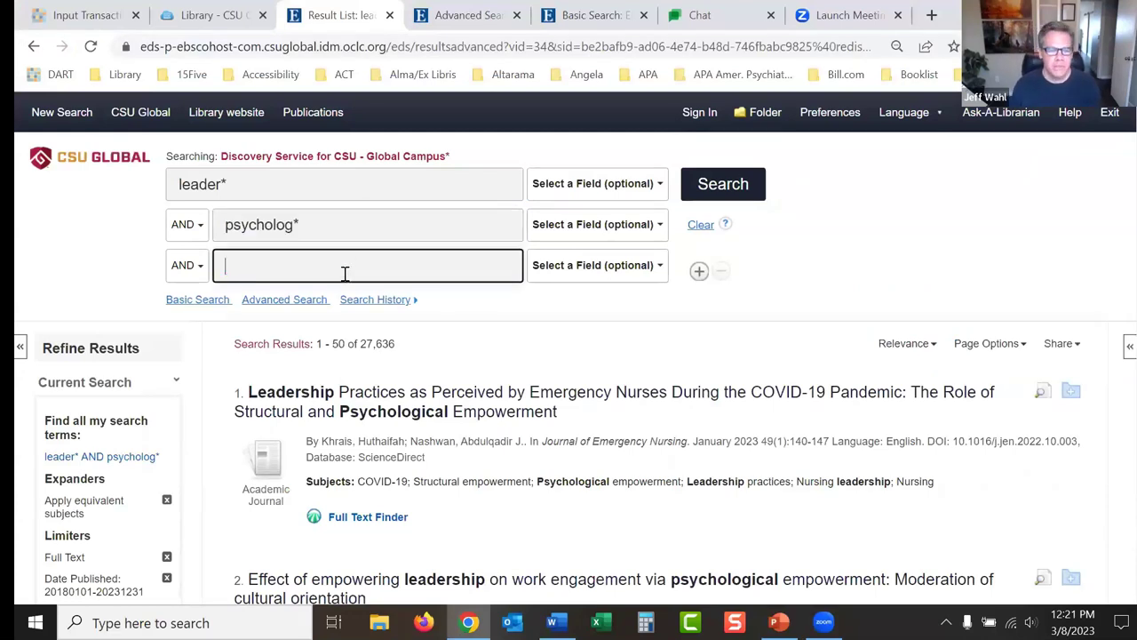
text(harvard)
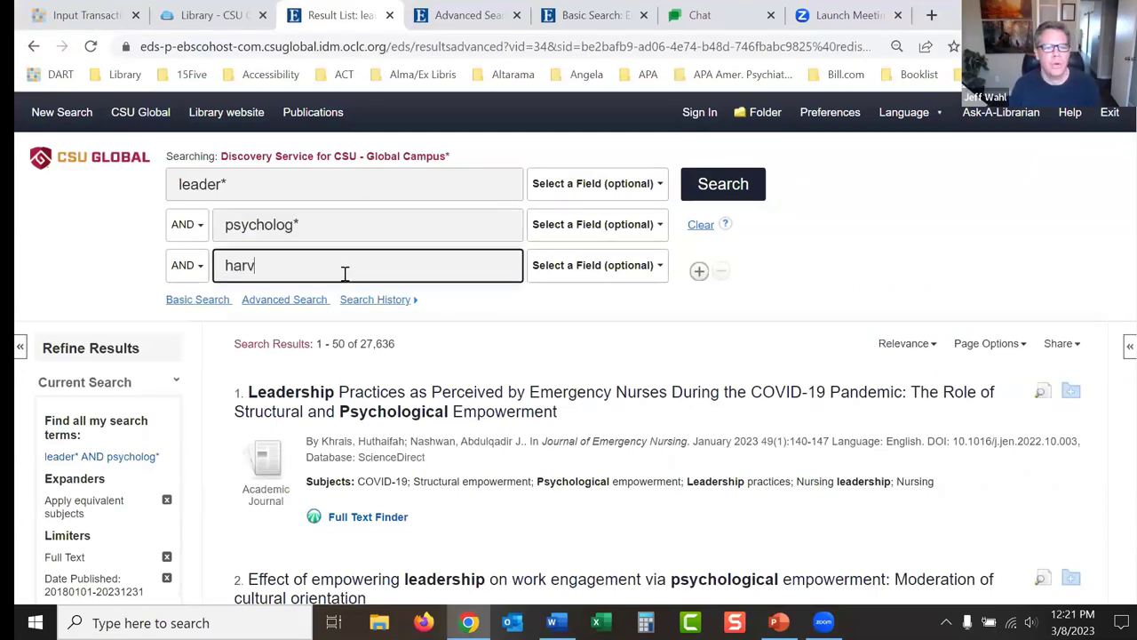
click(572, 267)
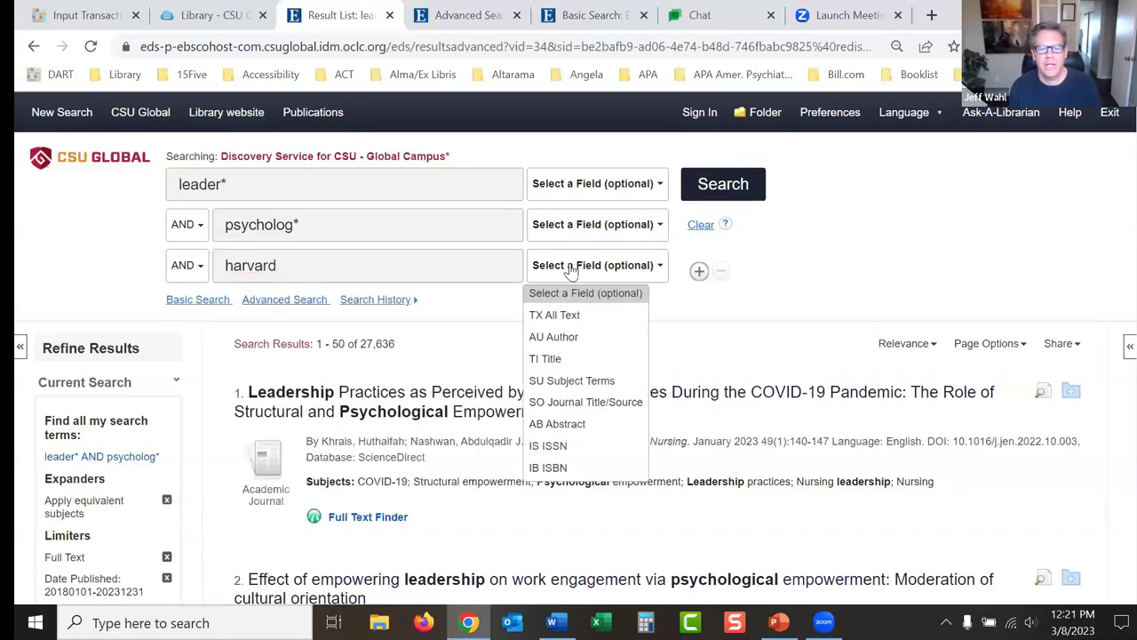
click(562, 402)
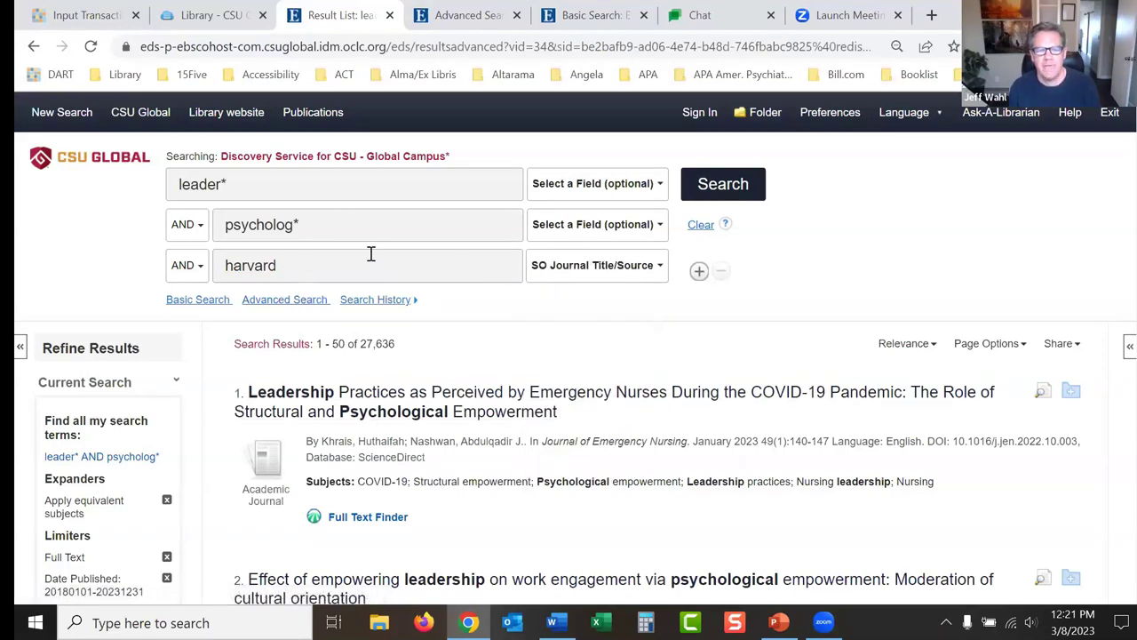
click(728, 184)
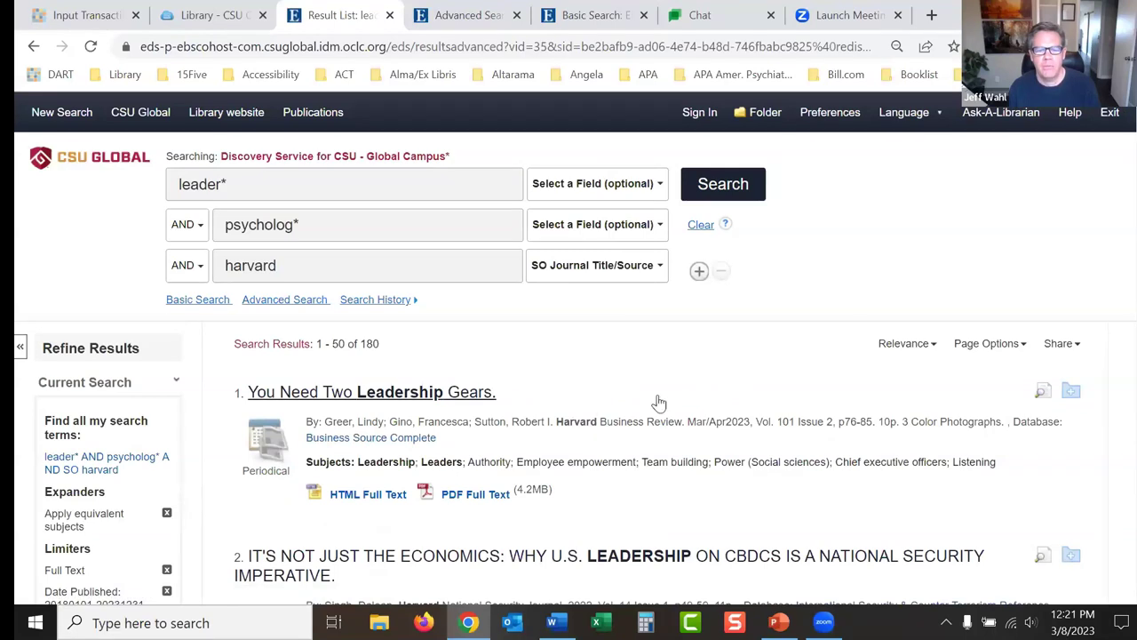
Step: Change the journal title term to the quoted phrase "harvard business" and rerun the search
scroll(1125, 142, down, 3)
scroll(1125, 153, down, 1)
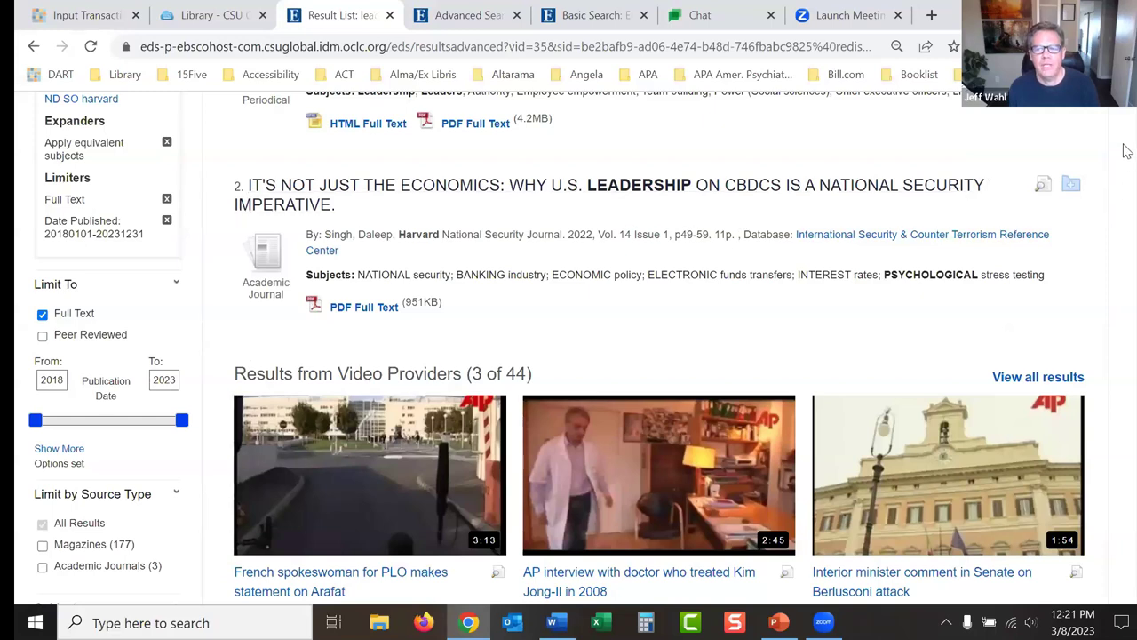
scroll(1127, 120, up, 4)
click(218, 265)
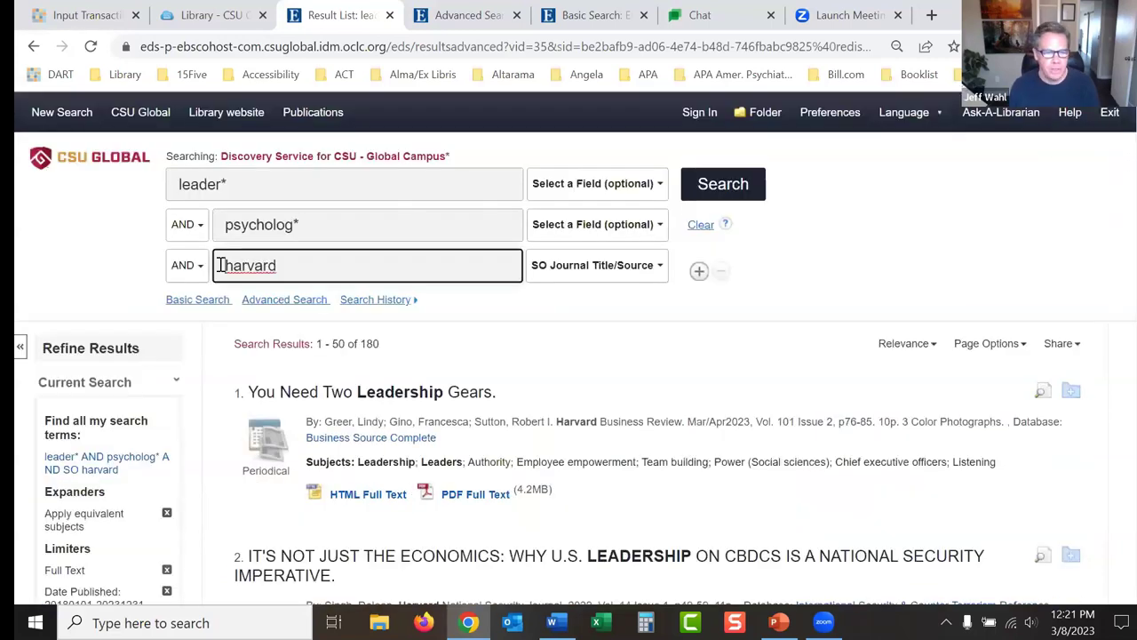
text(")
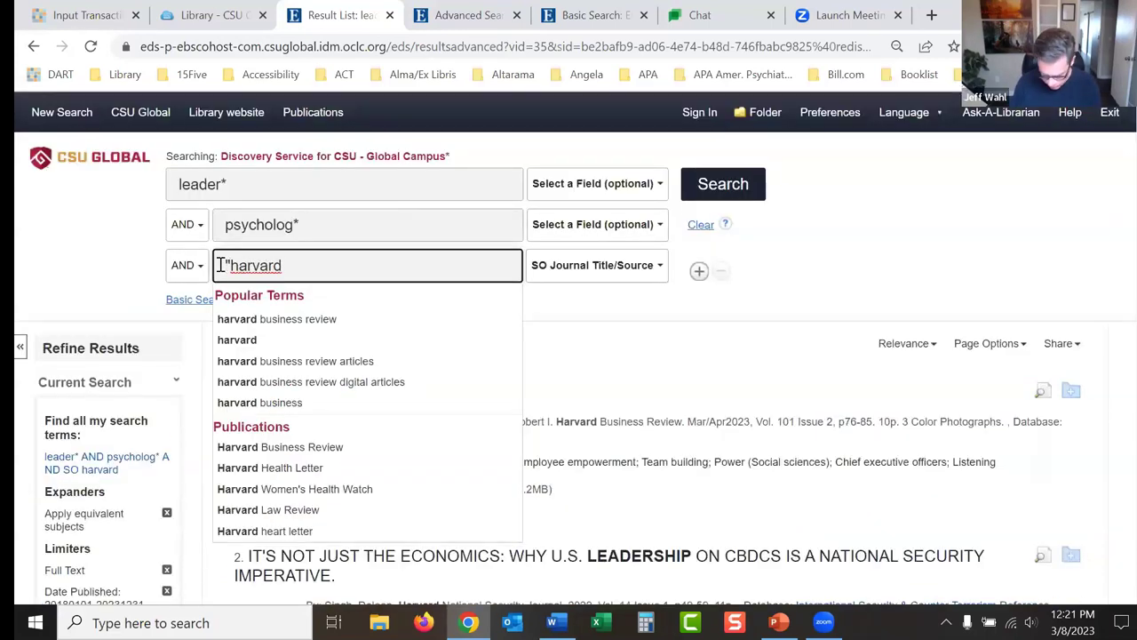
key(End)
text(business")
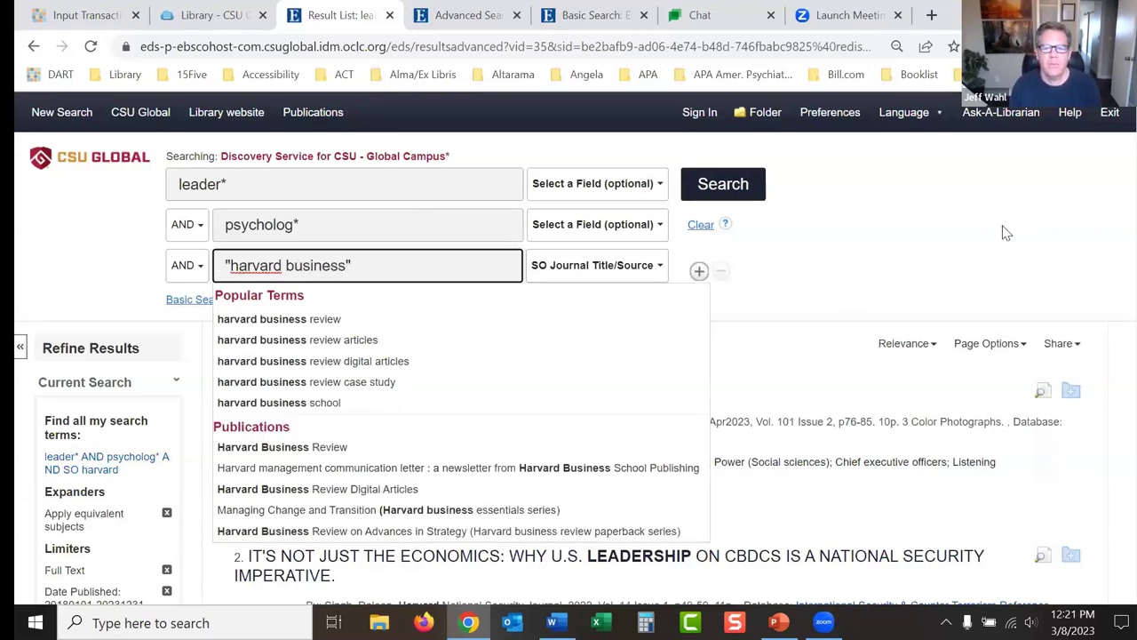
click(952, 236)
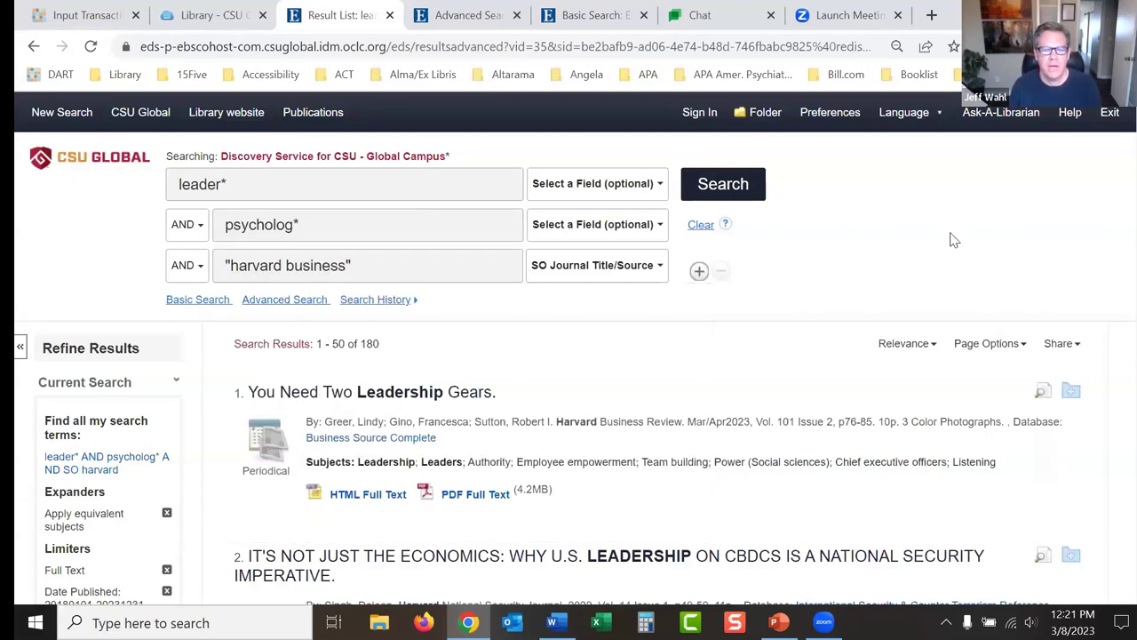
click(746, 198)
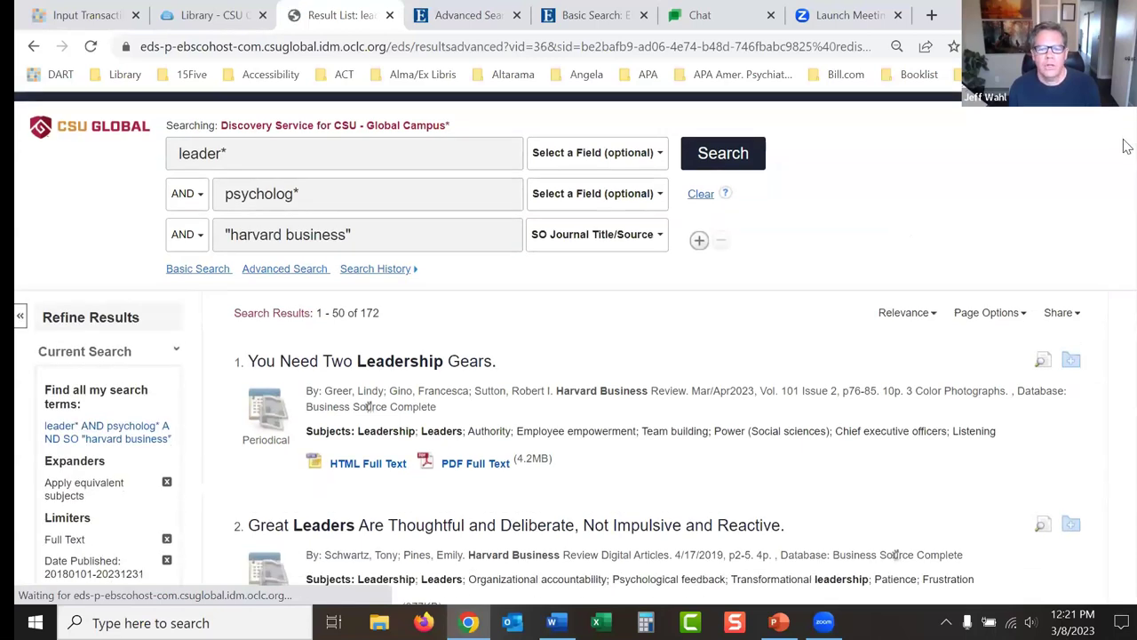
Step: Examine the titles, source publications, subject terms and available source types in the refreshed results
scroll(666, 218, down, 2)
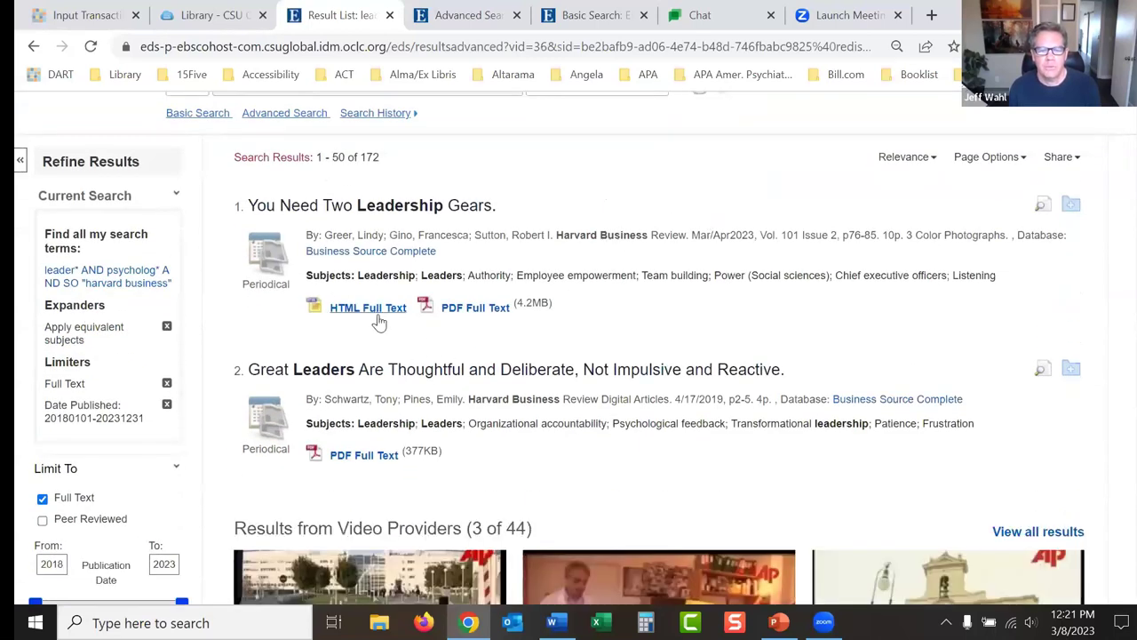
scroll(1127, 164, down, 3)
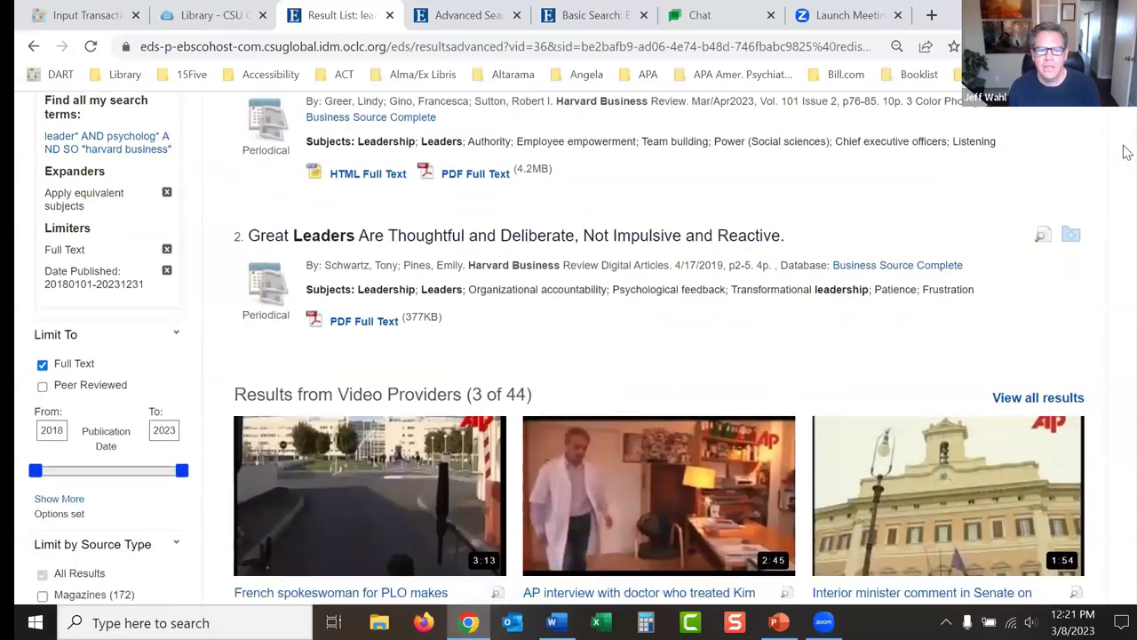
scroll(1127, 163, down, 3)
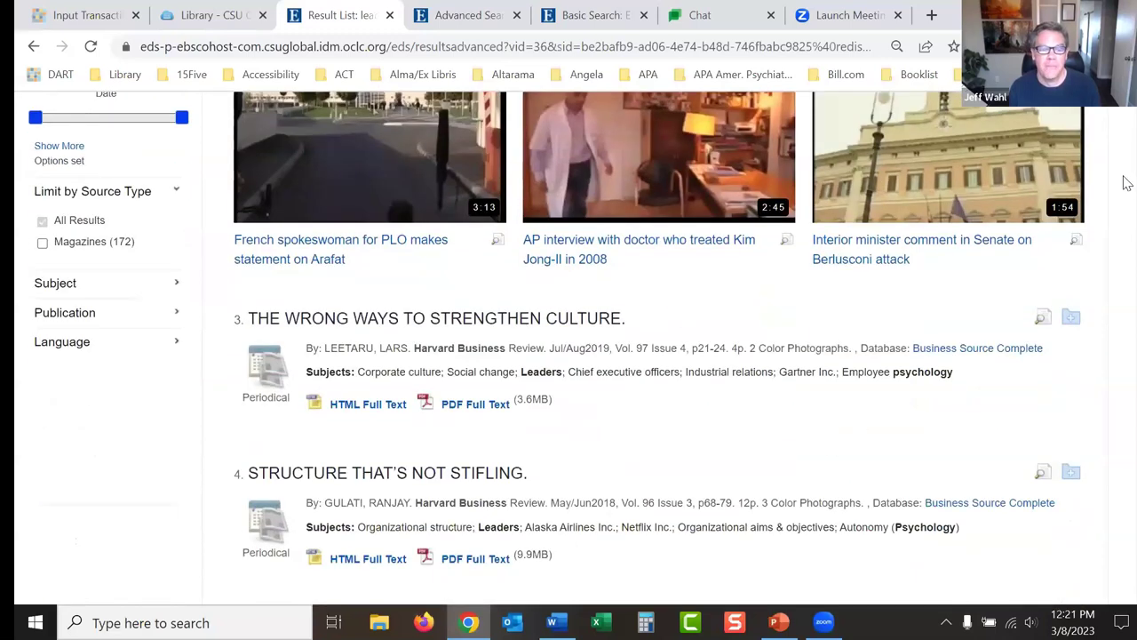
scroll(1126, 182, down, 3)
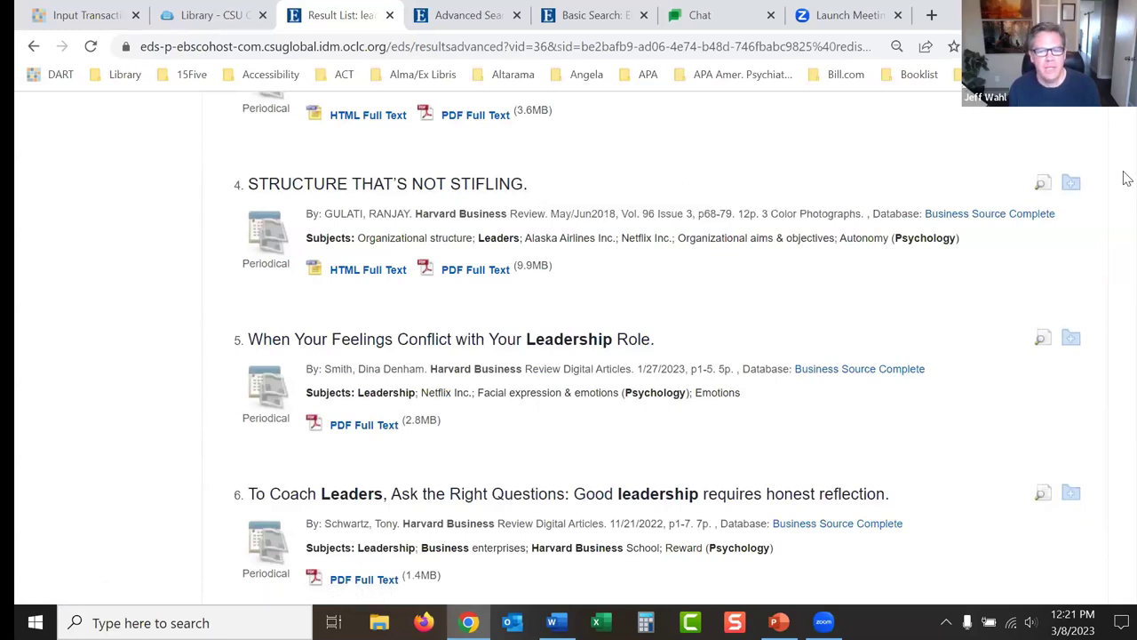
scroll(1126, 182, down, 1)
scroll(1126, 182, down, 1)
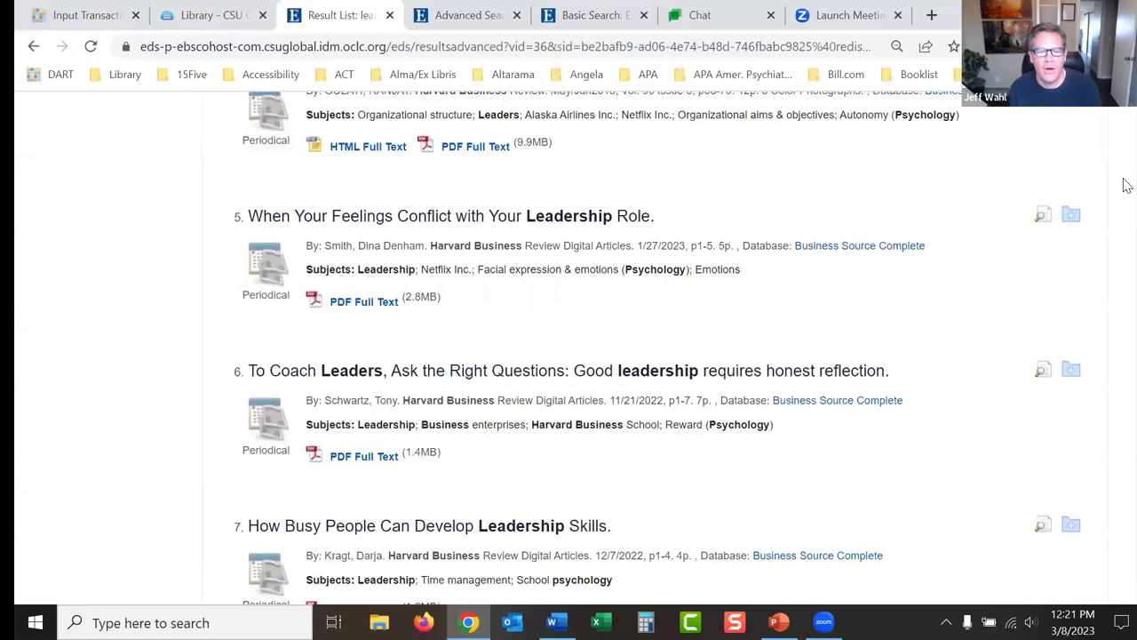
scroll(1127, 185, down, 1)
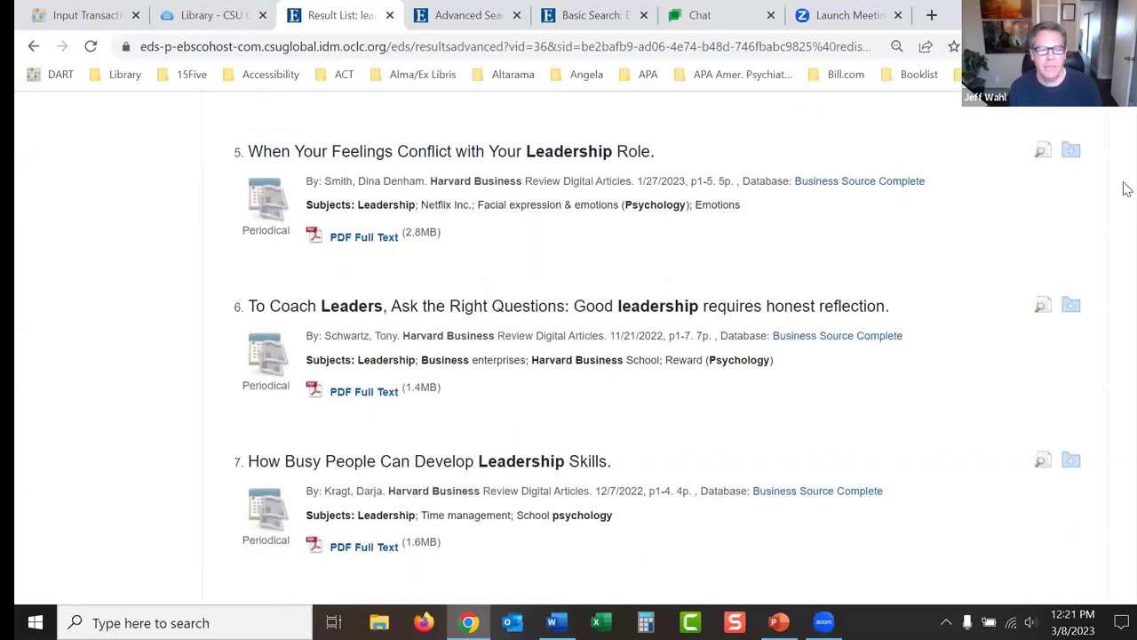
scroll(1127, 188, down, 1)
scroll(1127, 188, up, 1)
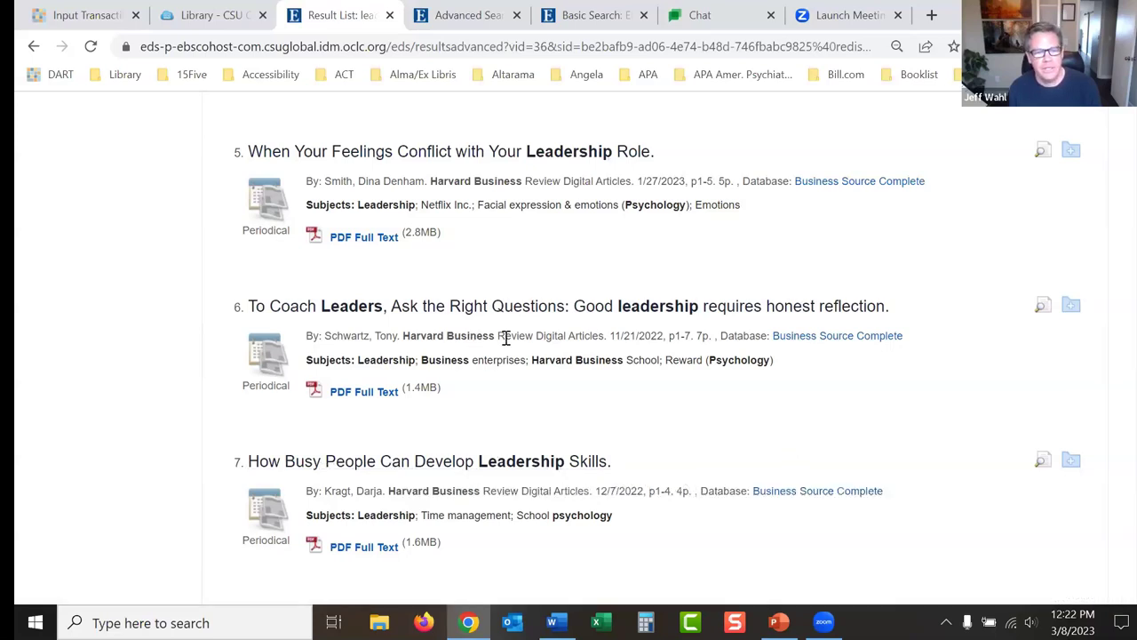
scroll(1126, 191, up, 5)
scroll(1127, 191, up, 6)
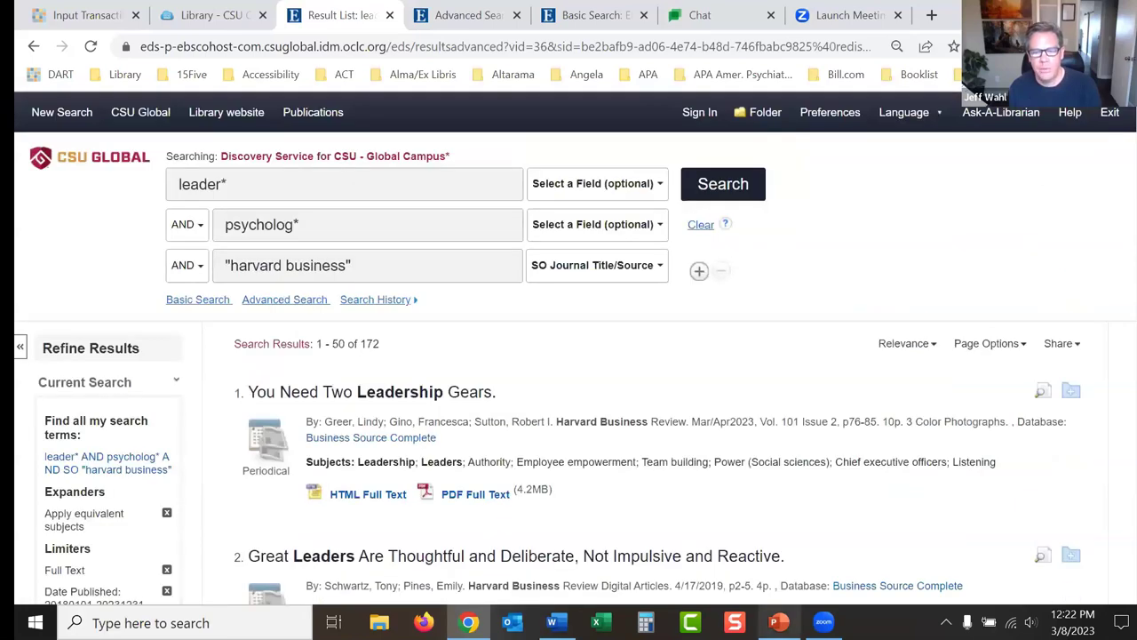
Step: Switch to the PowerPoint slide show and display the Limiters slide with all its bullets
key(alt+Tab)
key(Right)
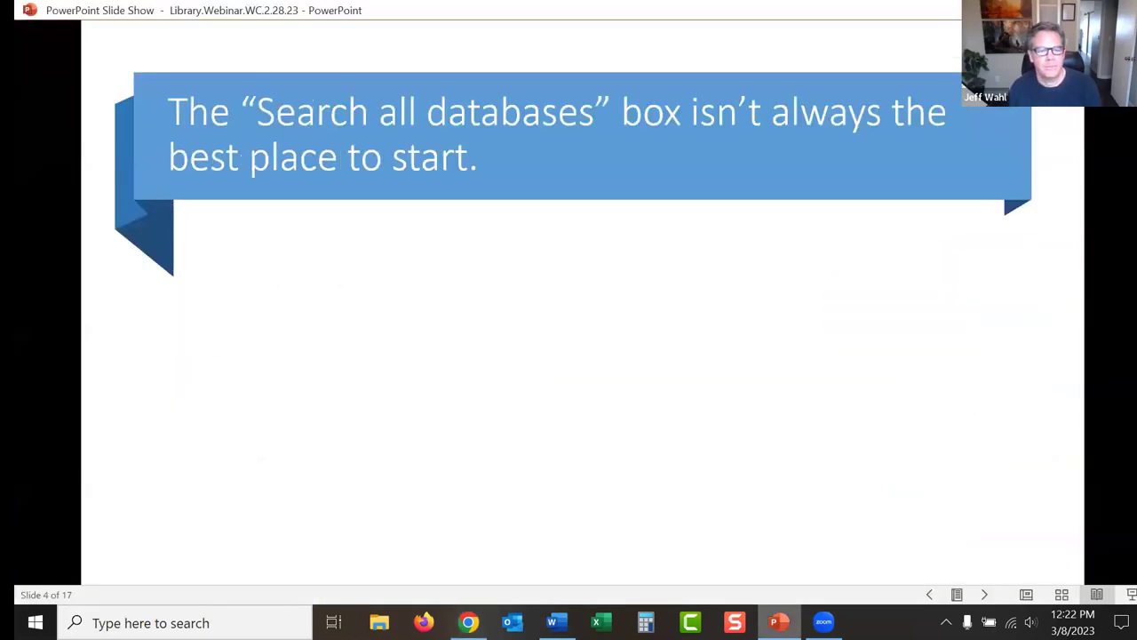
key(Left)
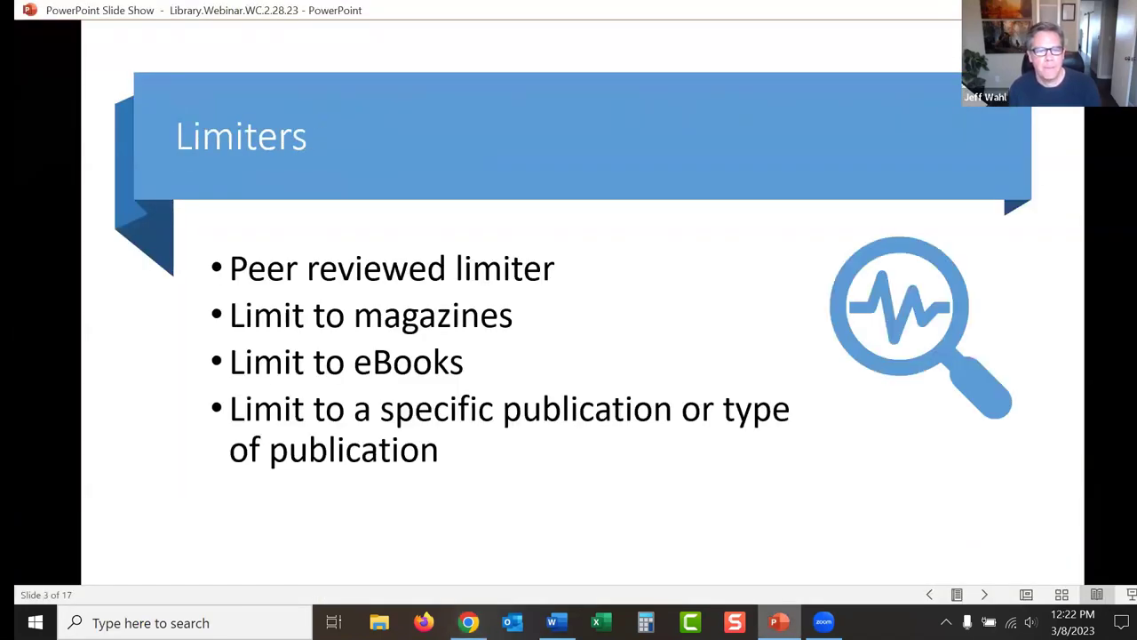
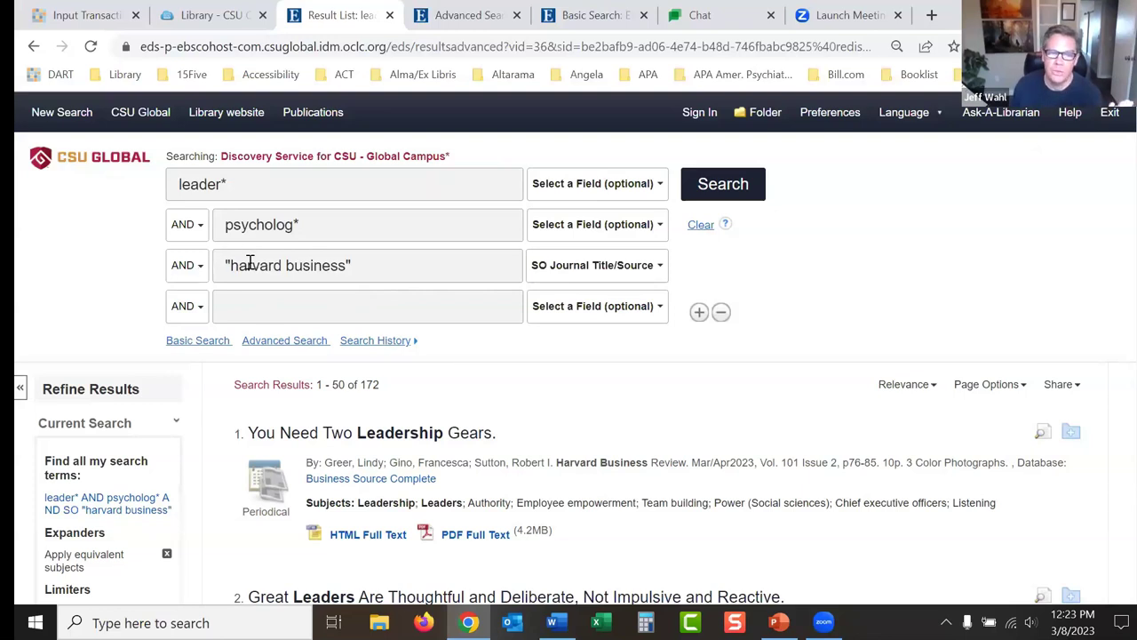
Step: Set the fourth search row's operator to NOT and make its empty term field ready for entry
click(203, 315)
click(186, 374)
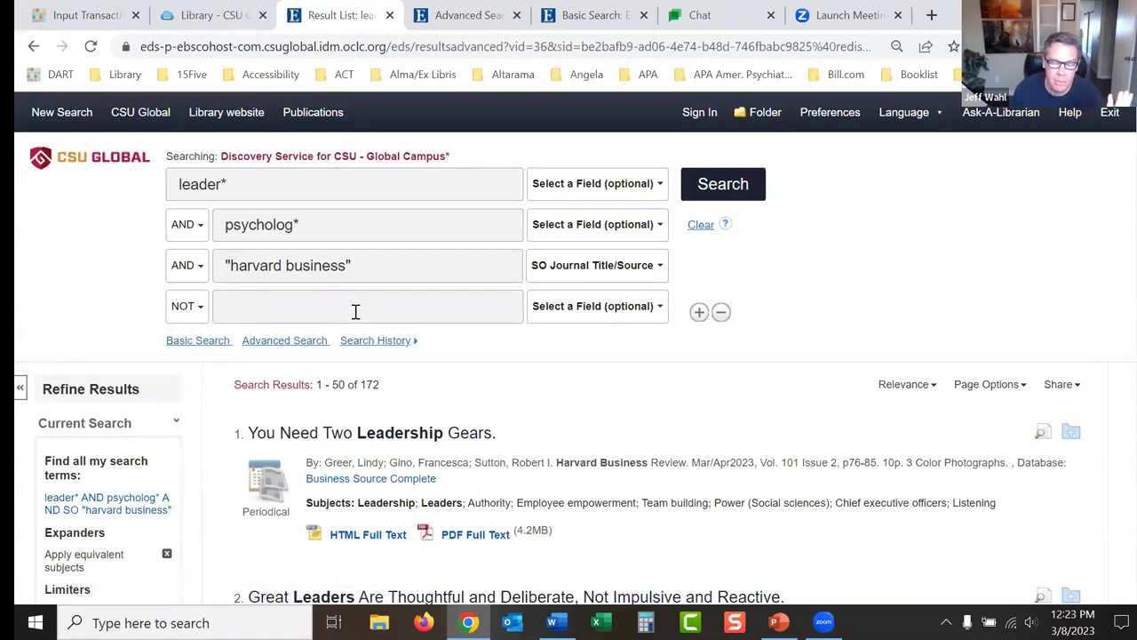
click(275, 303)
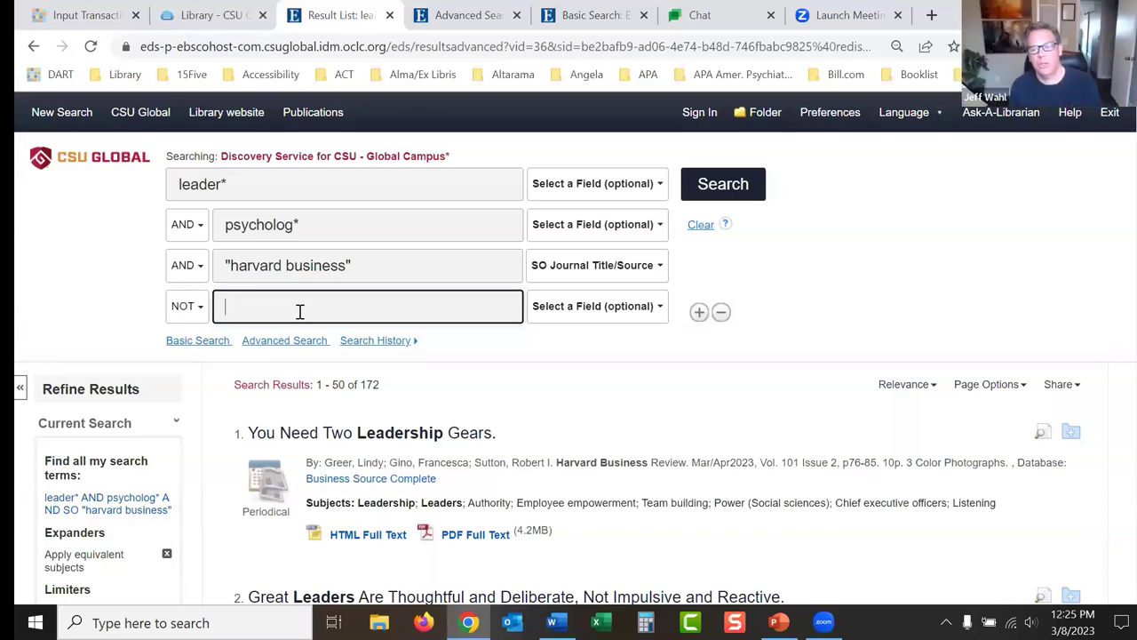
Step: Go to the library home page, open the A-Z database list and open the Business Source Complete database
click(207, 20)
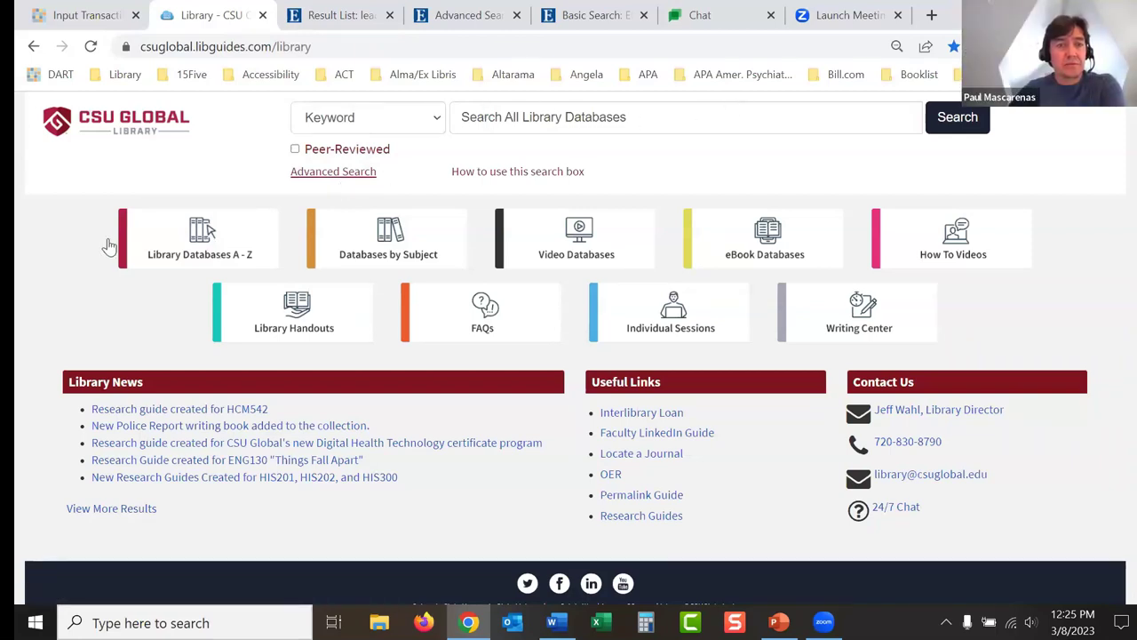
click(196, 256)
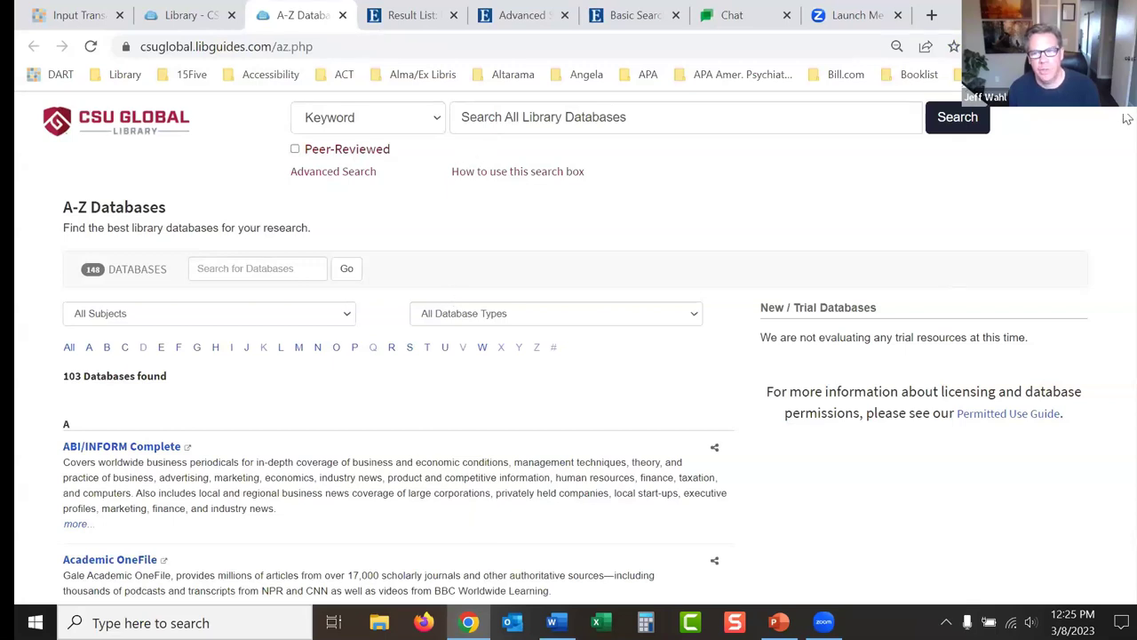
scroll(1127, 133, down, 3)
scroll(1127, 138, down, 4)
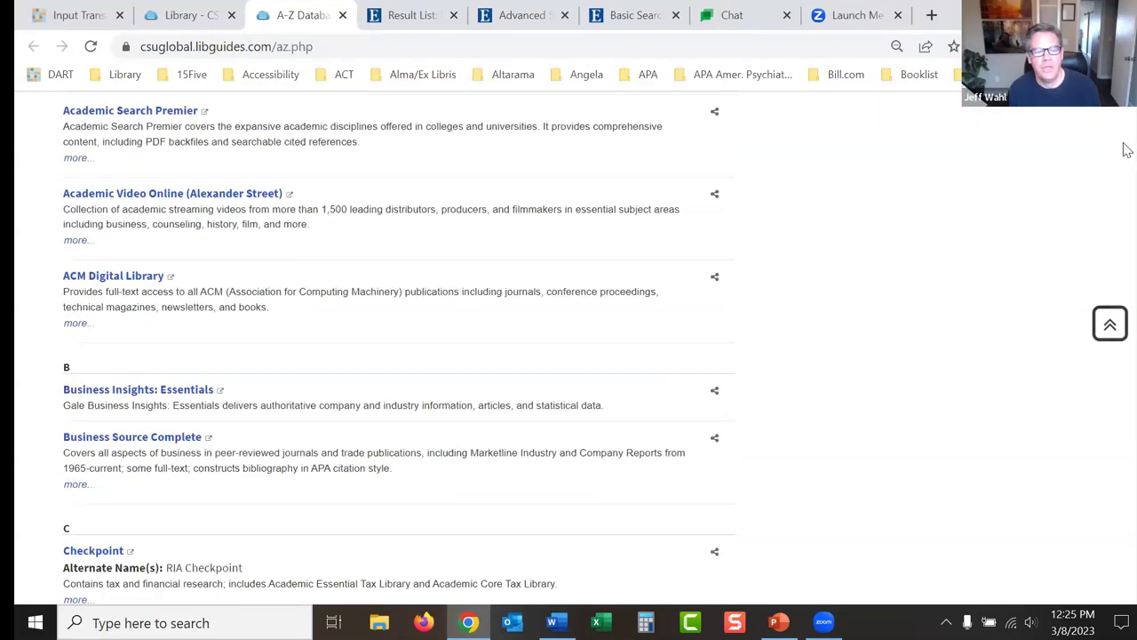
click(132, 404)
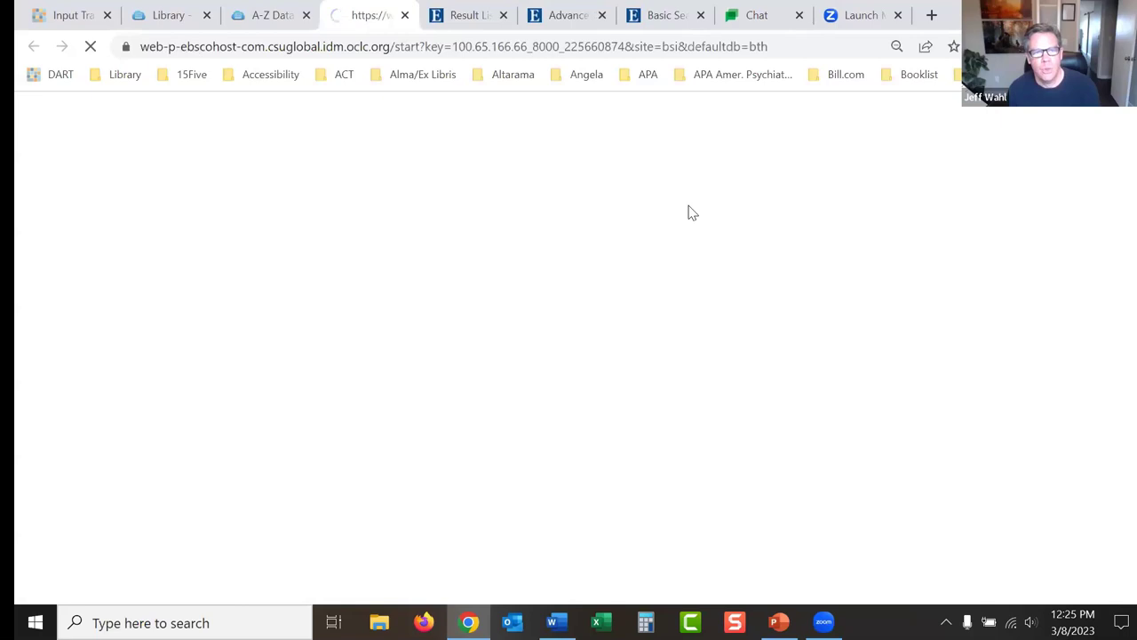
Step: Open the Business Source Complete publications list and browse it alphabetically for harvard business review
mouse_move(222, 107)
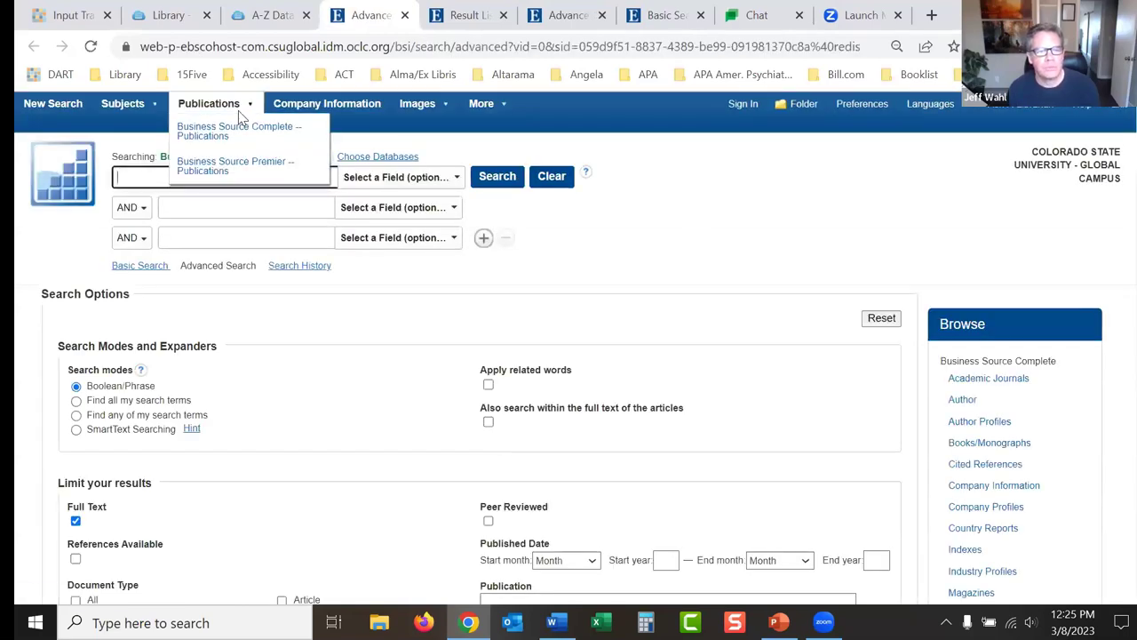
click(221, 132)
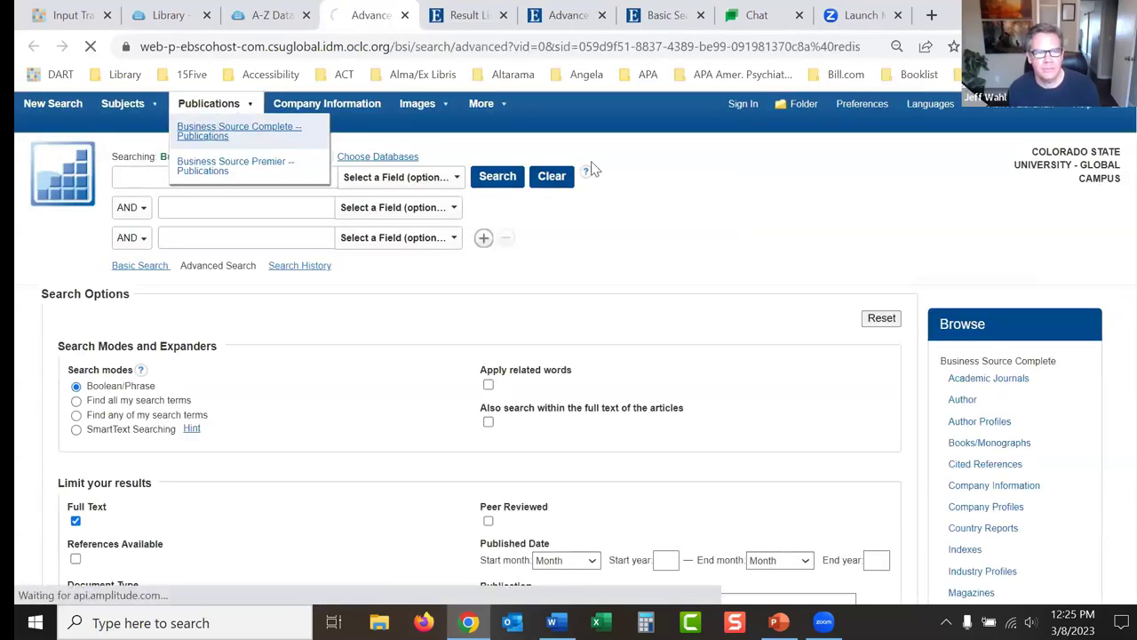
click(381, 338)
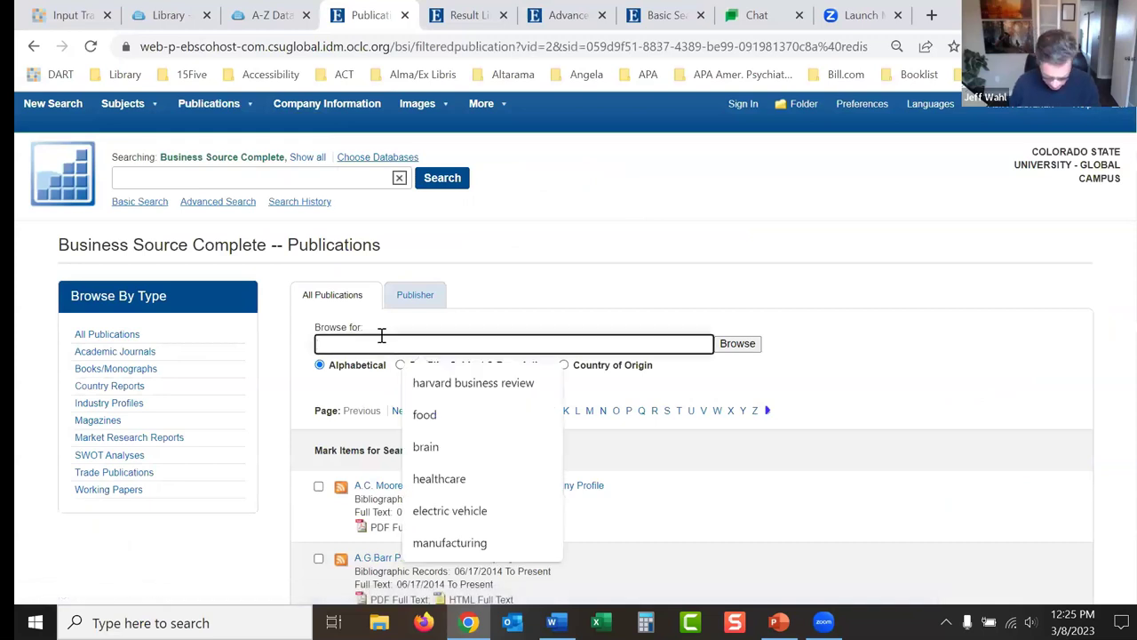
text(harba)
key(BackSpace)
key(BackSpace)
text(vard)
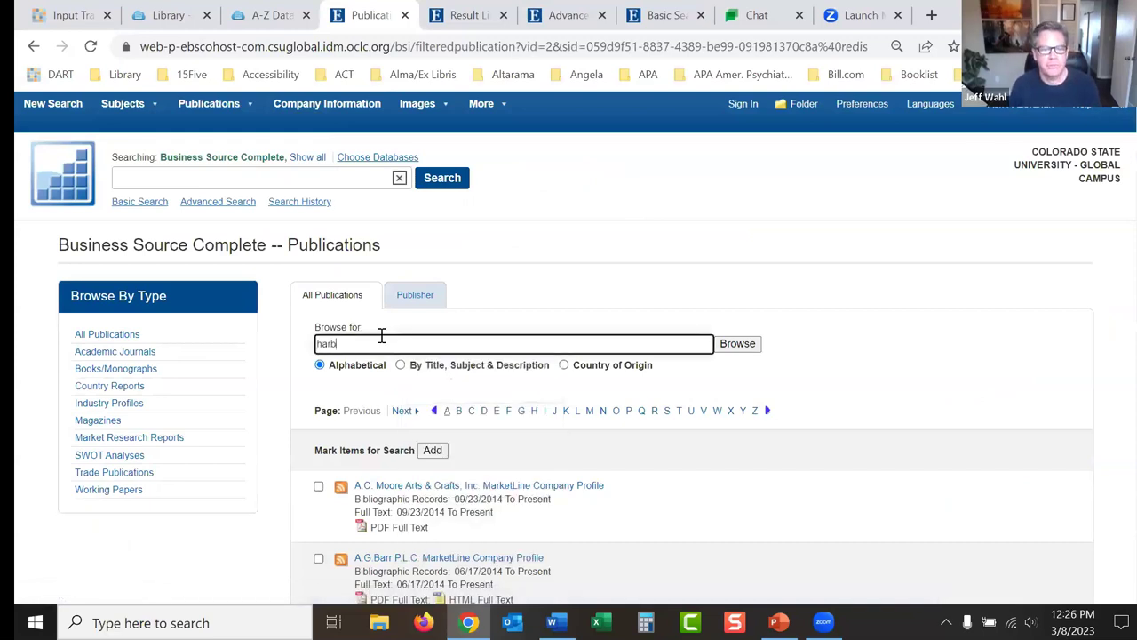
click(557, 388)
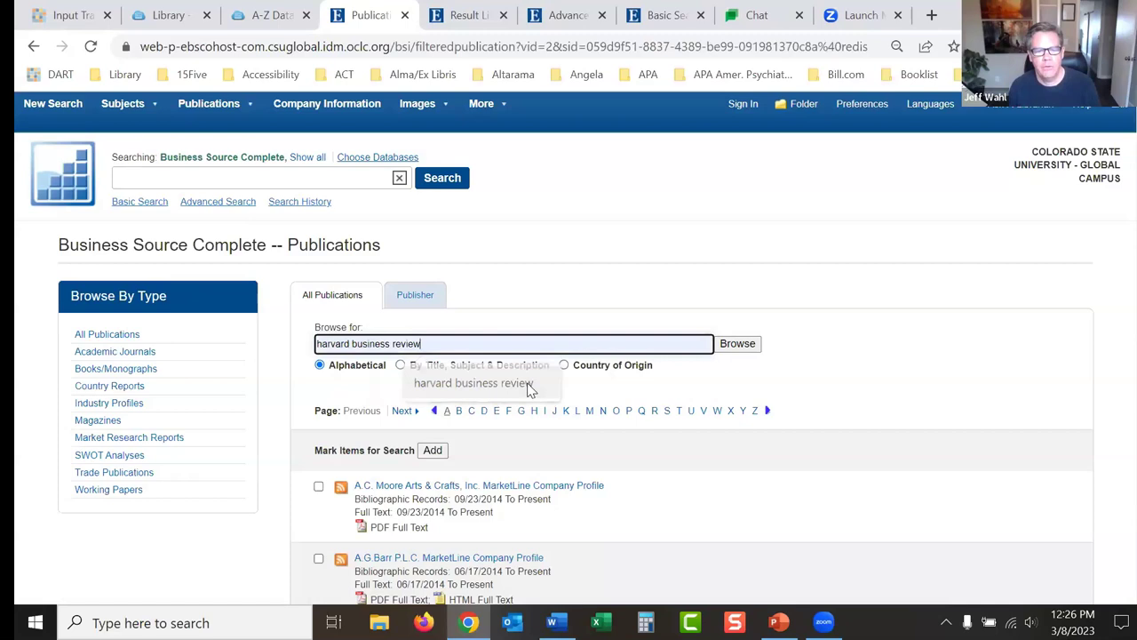
click(737, 350)
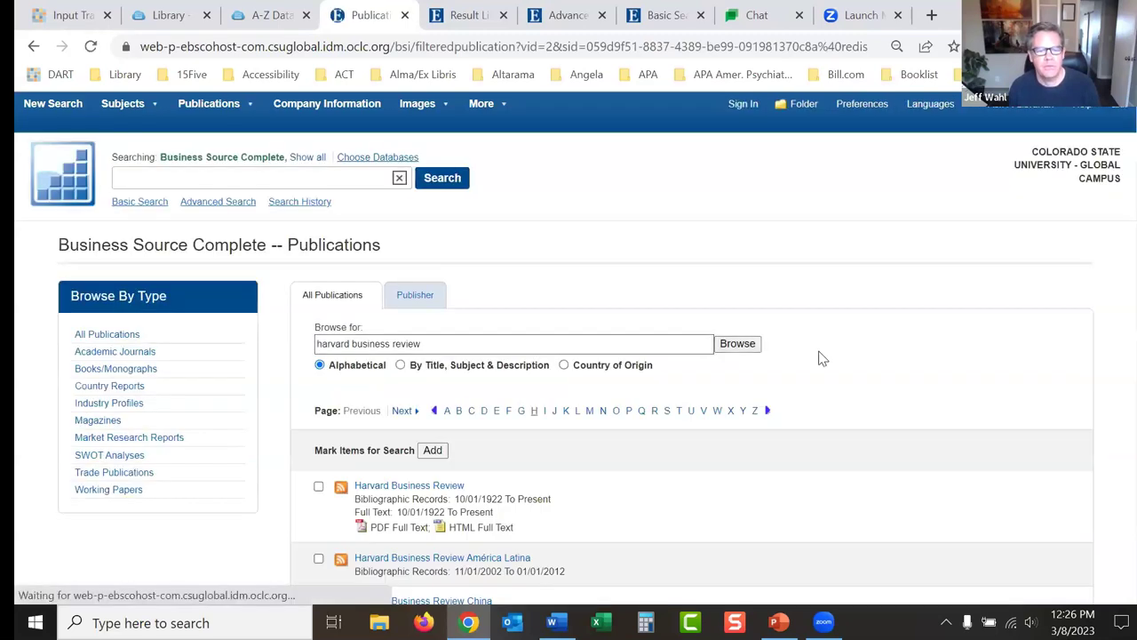
Step: Open the Harvard Business Review publication details and preview the 2023 and 2022 issue lists, collapsing each again
scroll(1125, 142, down, 3)
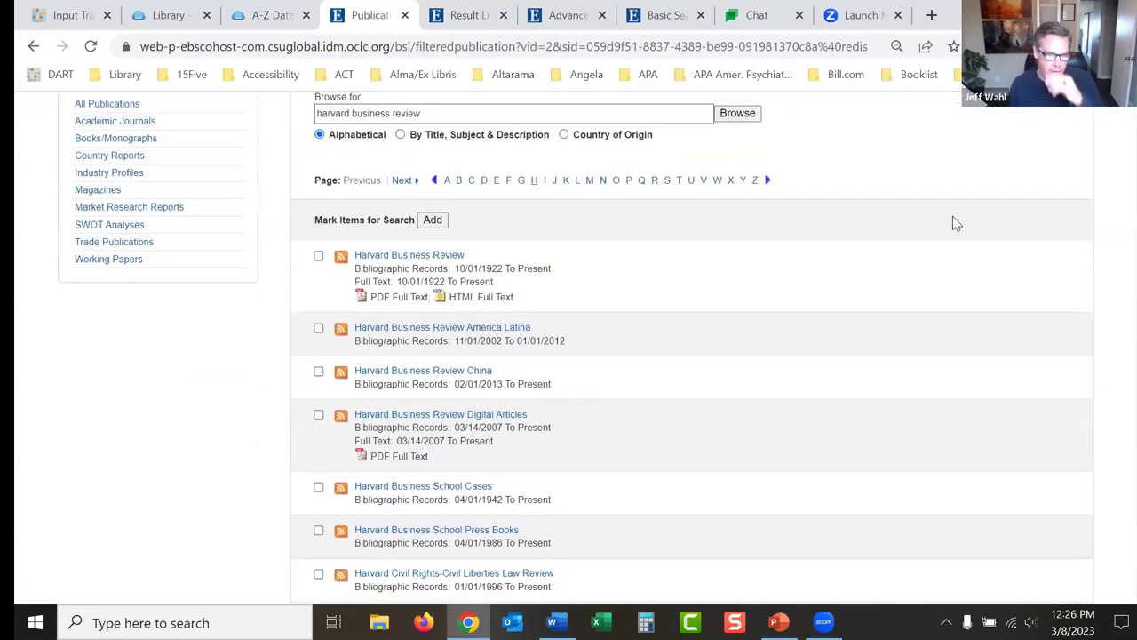
click(436, 256)
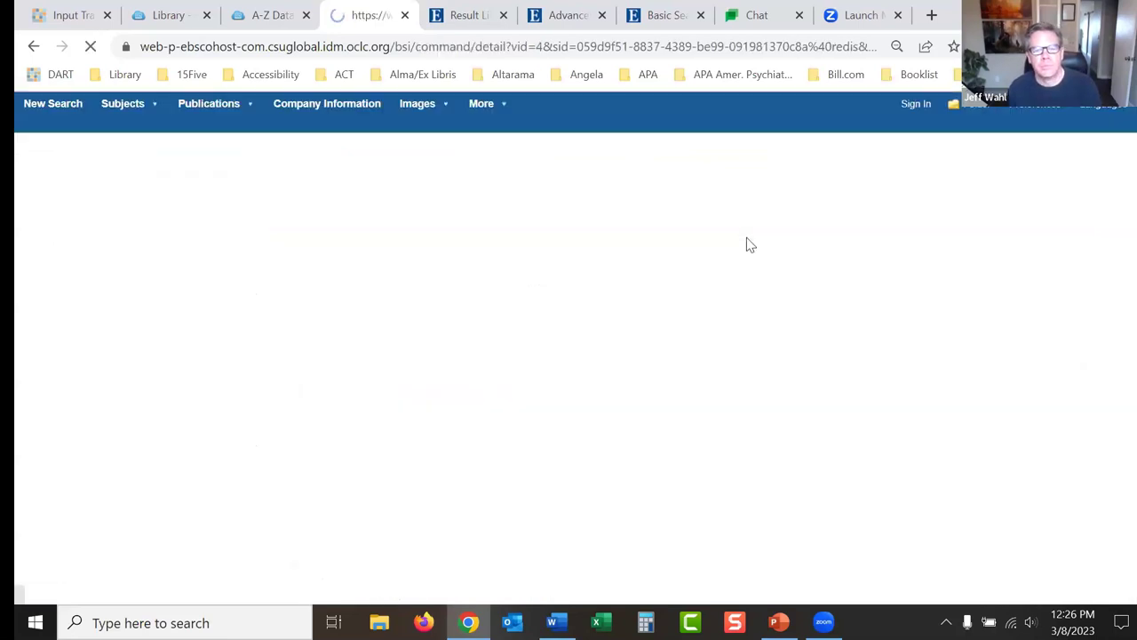
scroll(1126, 142, down, 2)
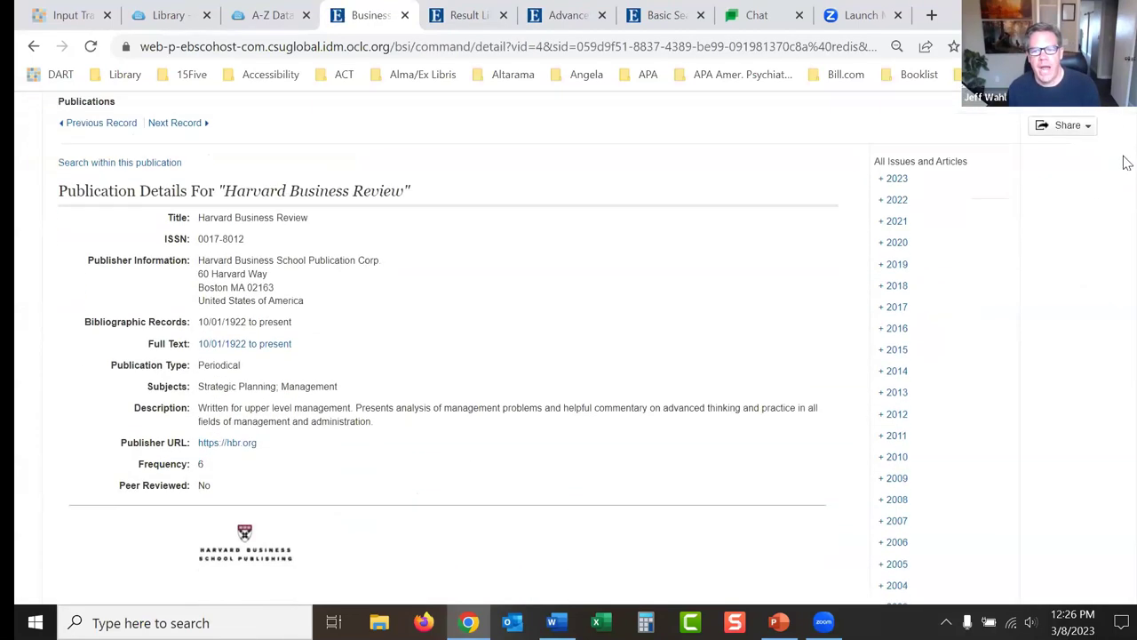
click(885, 166)
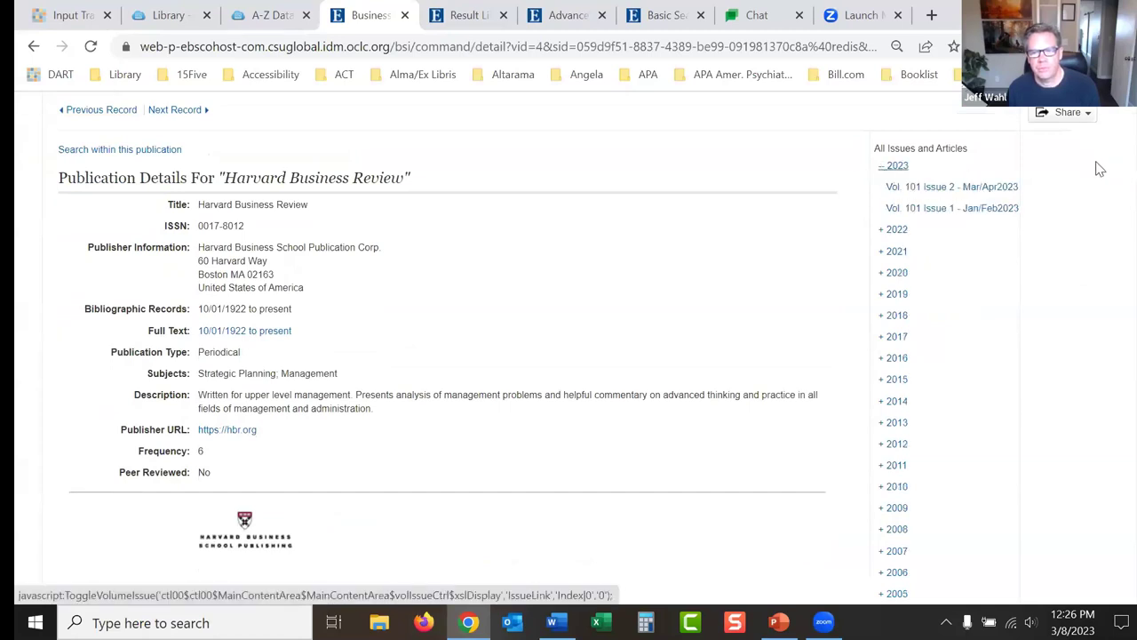
click(886, 166)
click(886, 190)
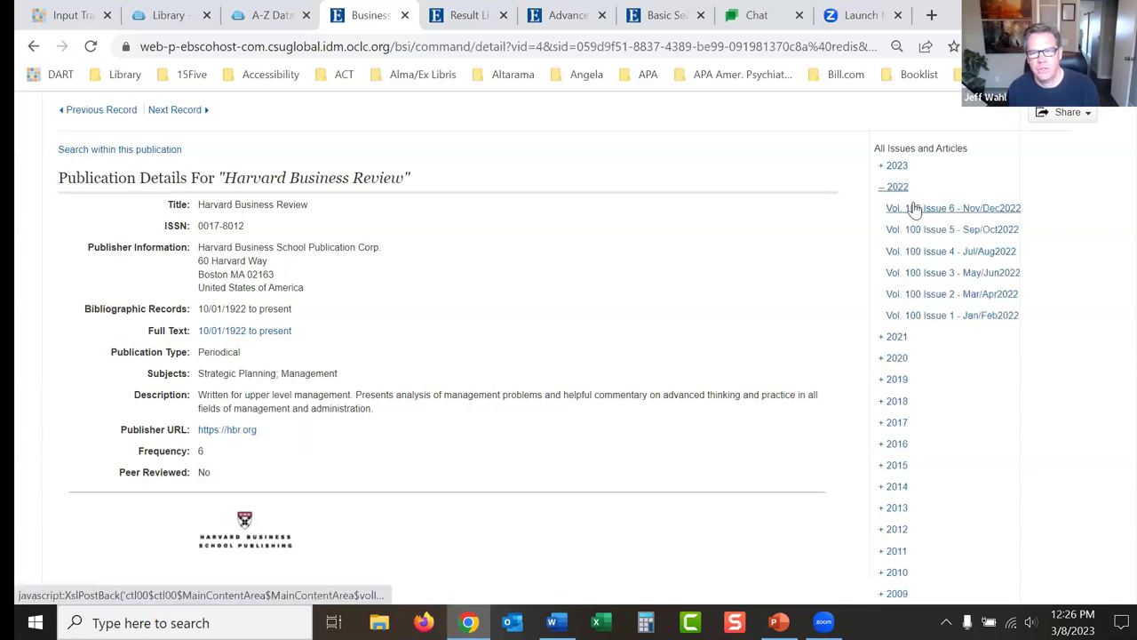
click(886, 191)
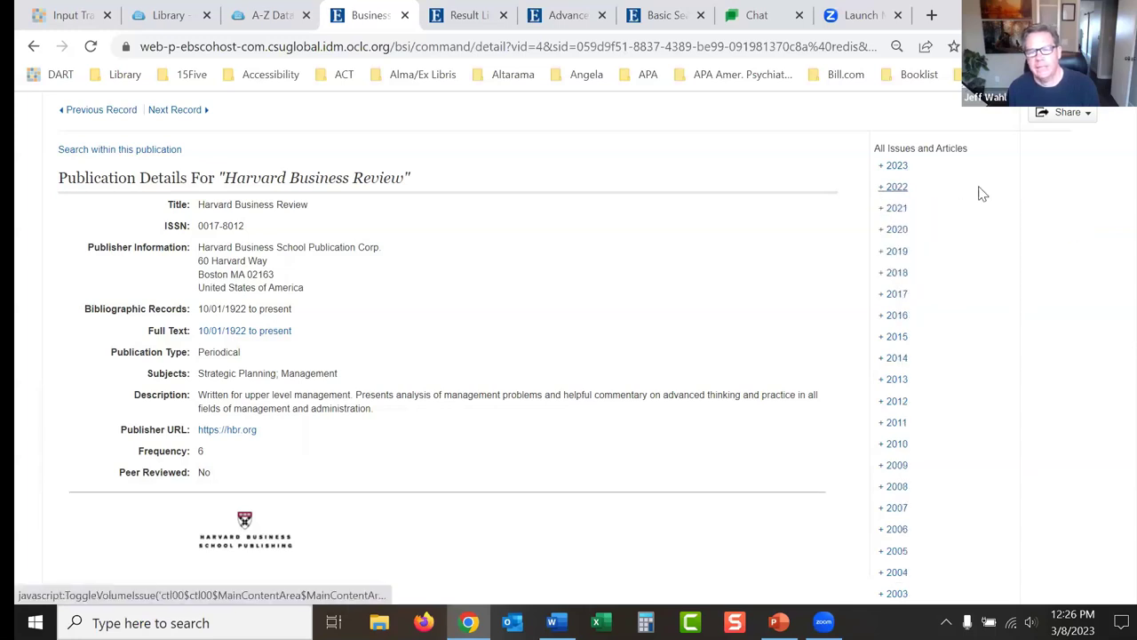
scroll(1126, 186, down, 1)
scroll(1127, 185, up, 1)
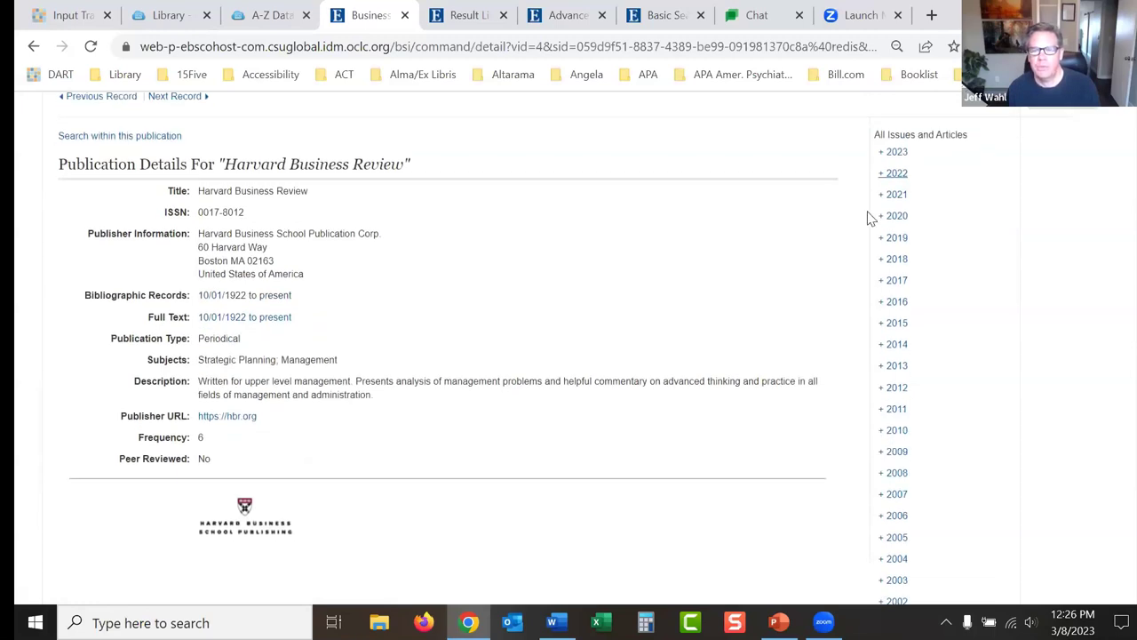
Step: Open the Vol. 100 Issue 6 - Nov/Dec2022 issue from the 2022 list and look through its articles
click(886, 174)
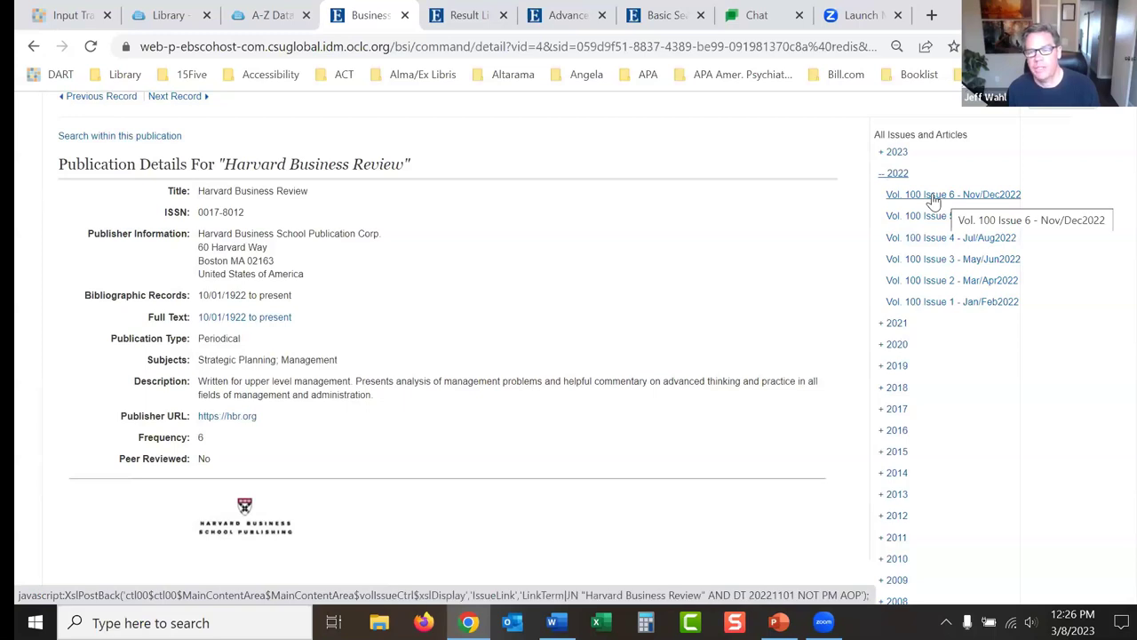
click(933, 198)
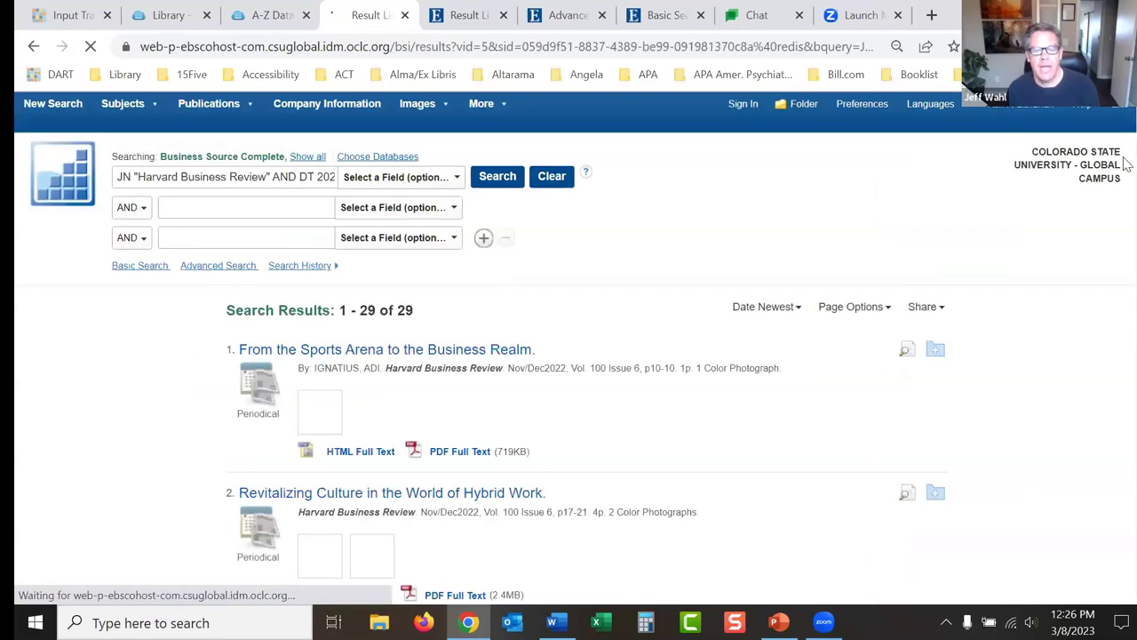
scroll(1125, 169, down, 5)
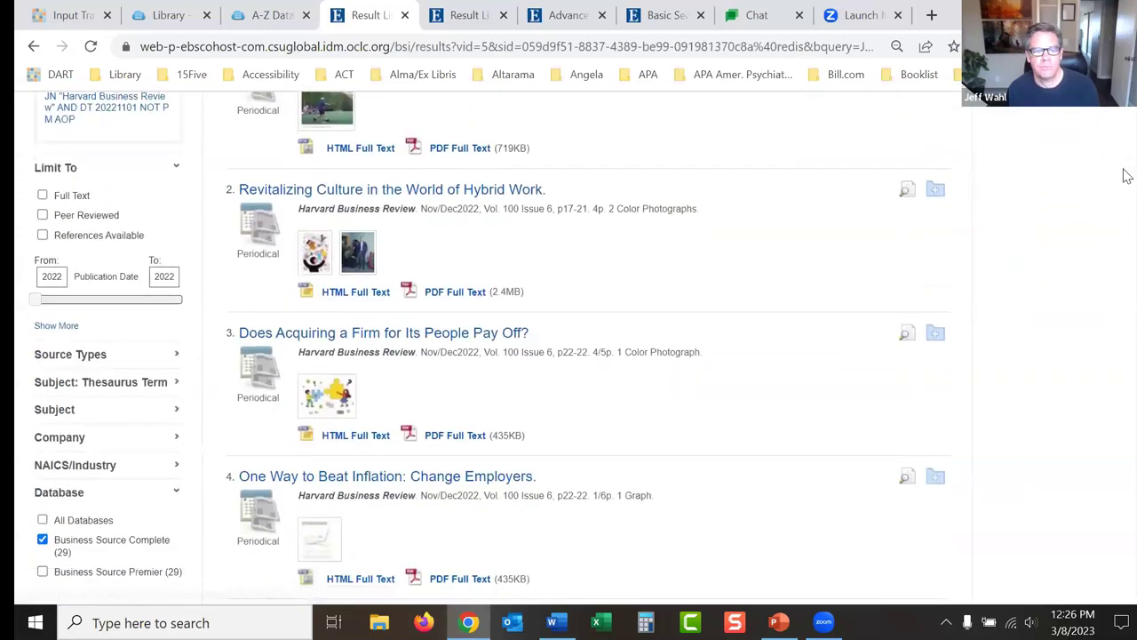
scroll(1125, 195, down, 2)
scroll(1125, 177, up, 7)
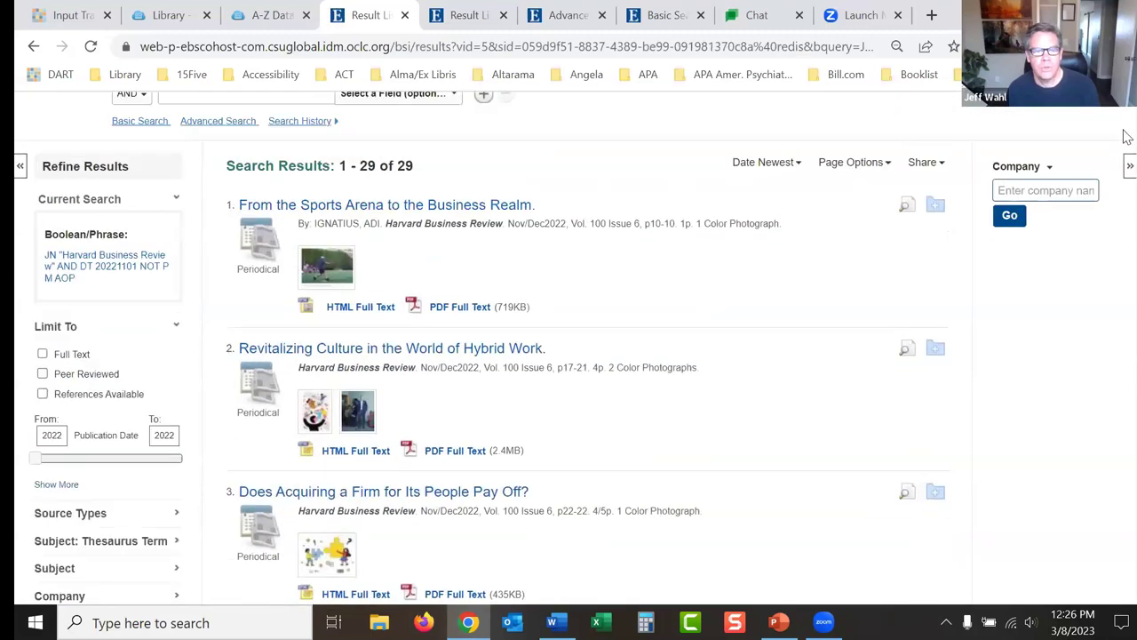
Step: Return to the Harvard Business Review publication details and start a search within this publication
click(35, 47)
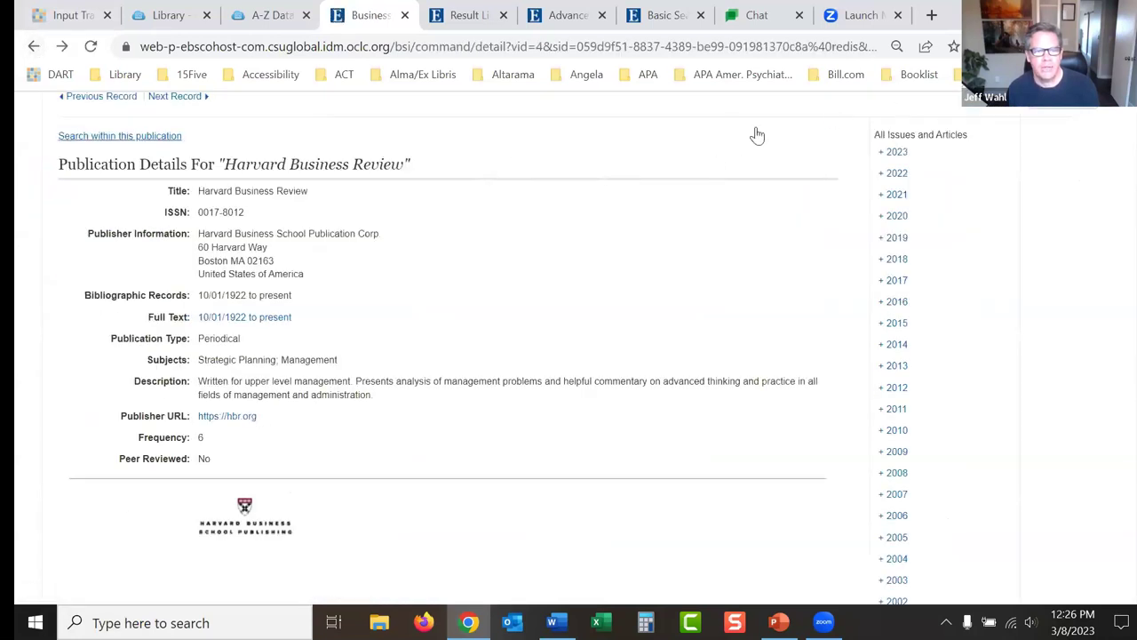
click(147, 136)
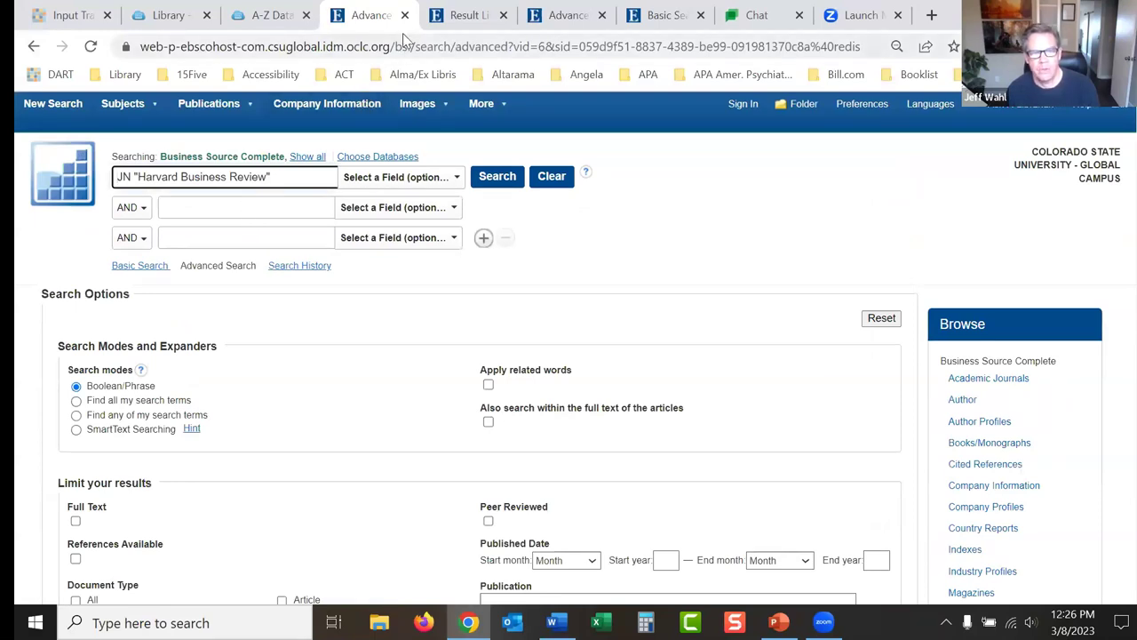
mouse_move(410, 106)
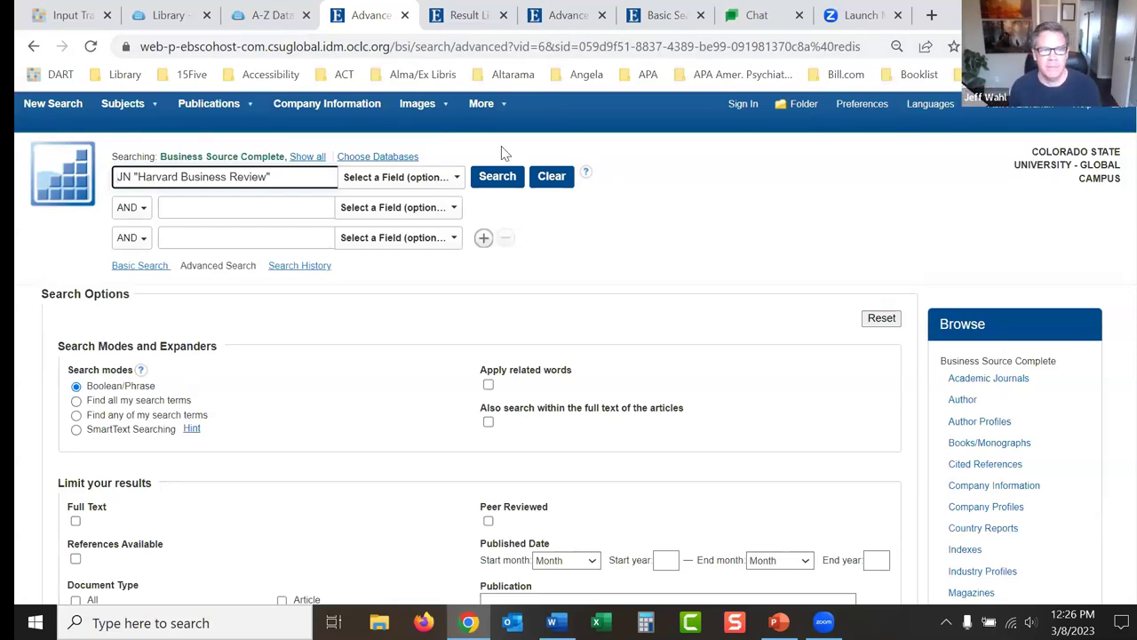
Step: From the Discovery Service results, open the library Publications page in a separate tab and search it for Harvard Business Review
click(458, 21)
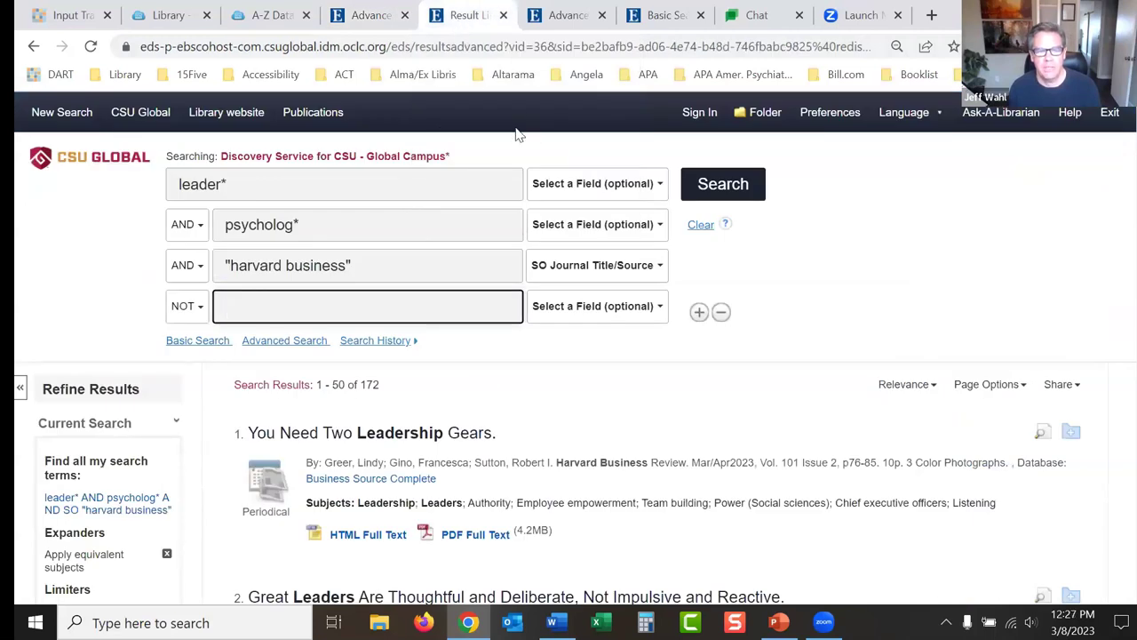
right_click(307, 114)
click(342, 129)
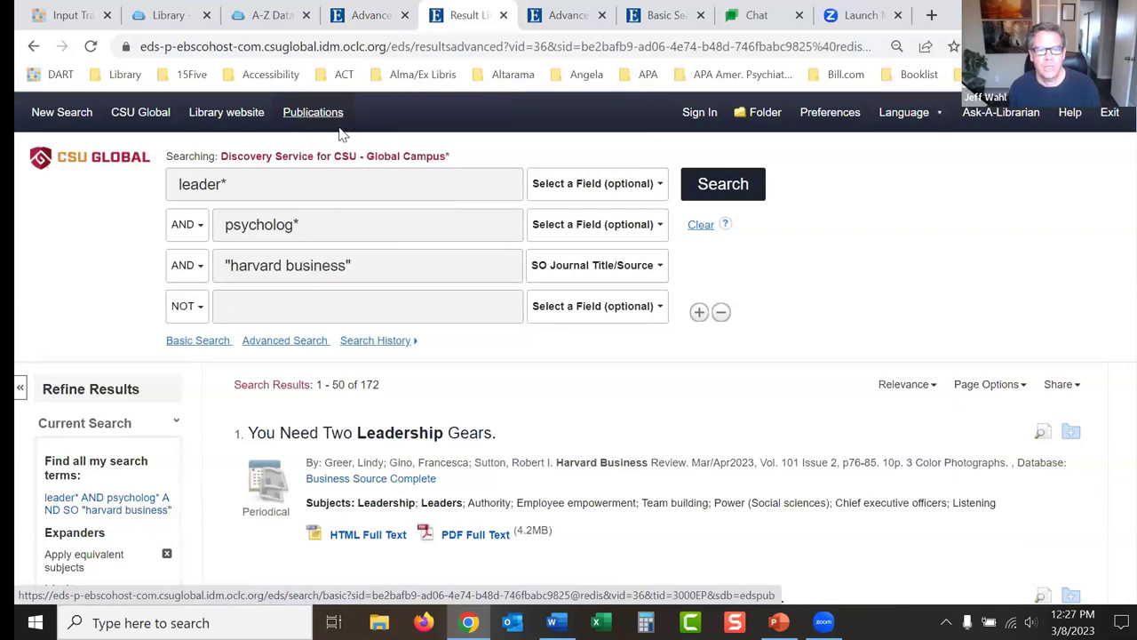
click(508, 16)
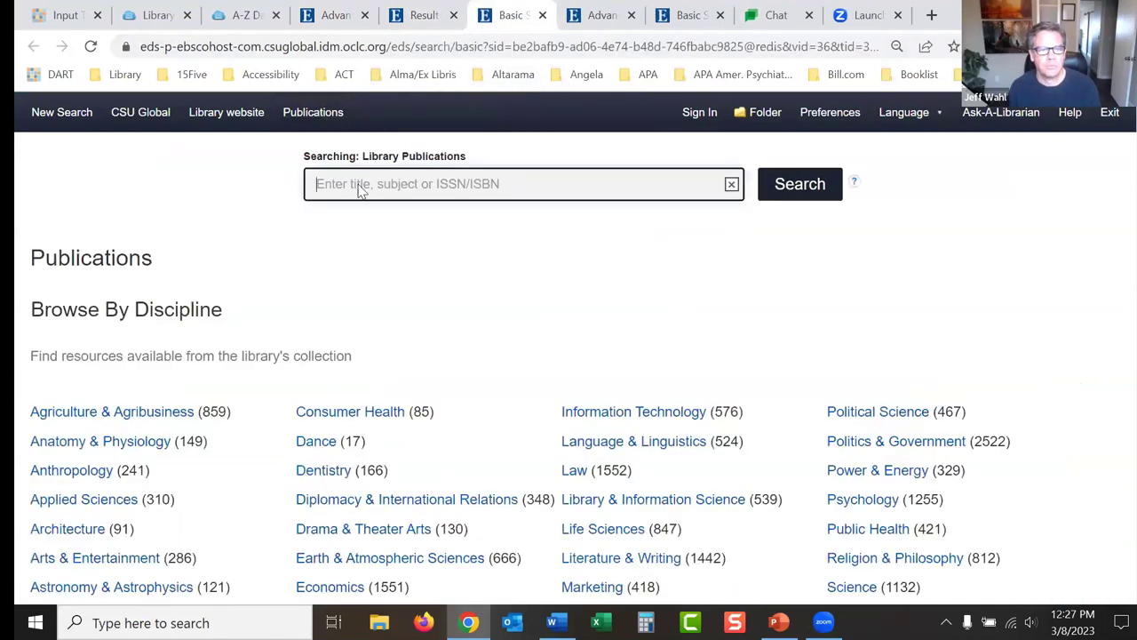
text(har)
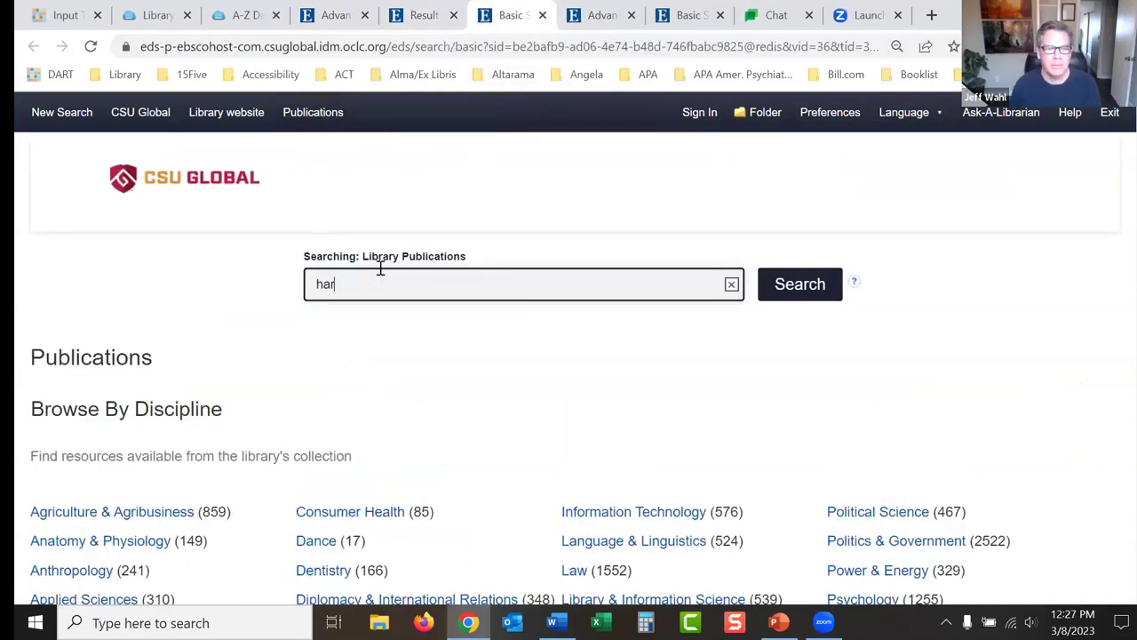
text(vard)
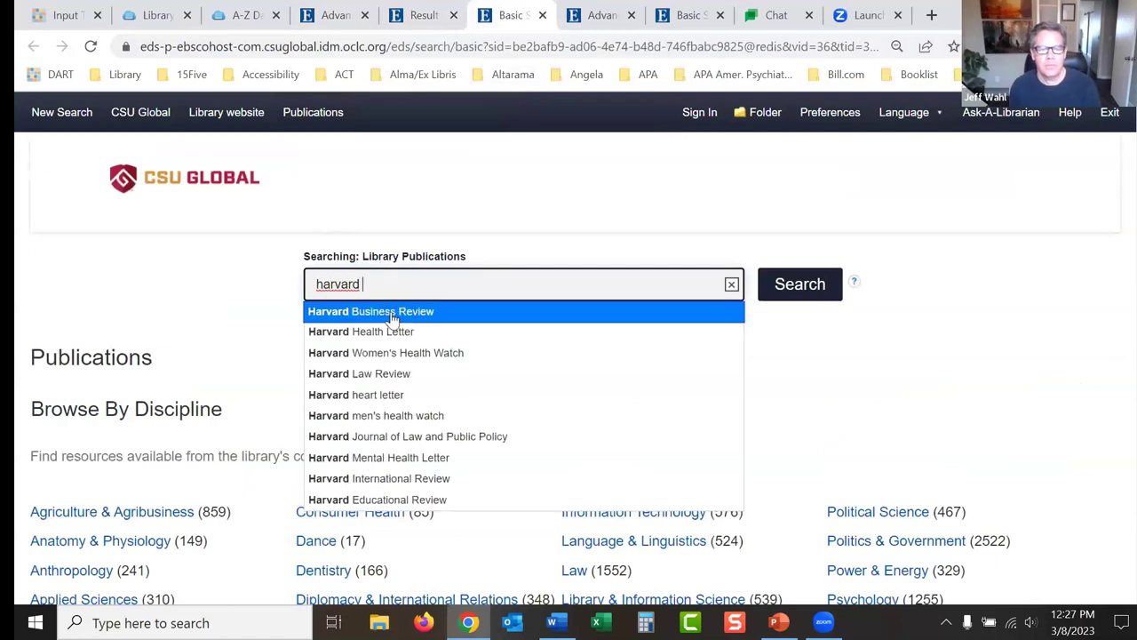
click(393, 313)
click(803, 285)
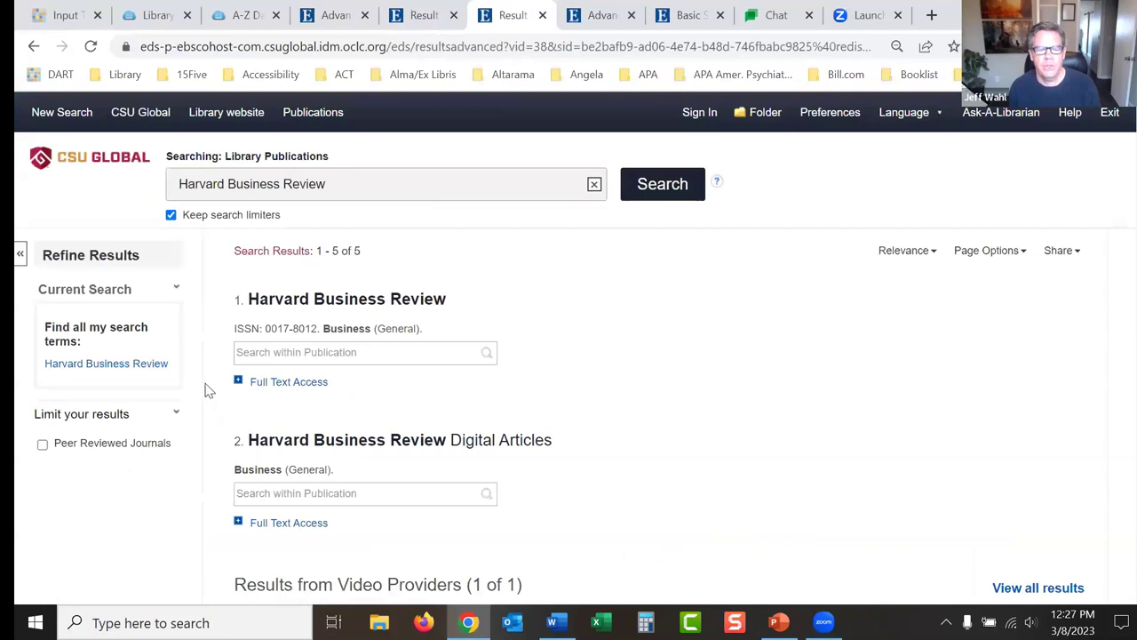
Step: Show the full text access options for Harvard Business Review, compare with the Discovery Service results, and close the publication search
click(272, 383)
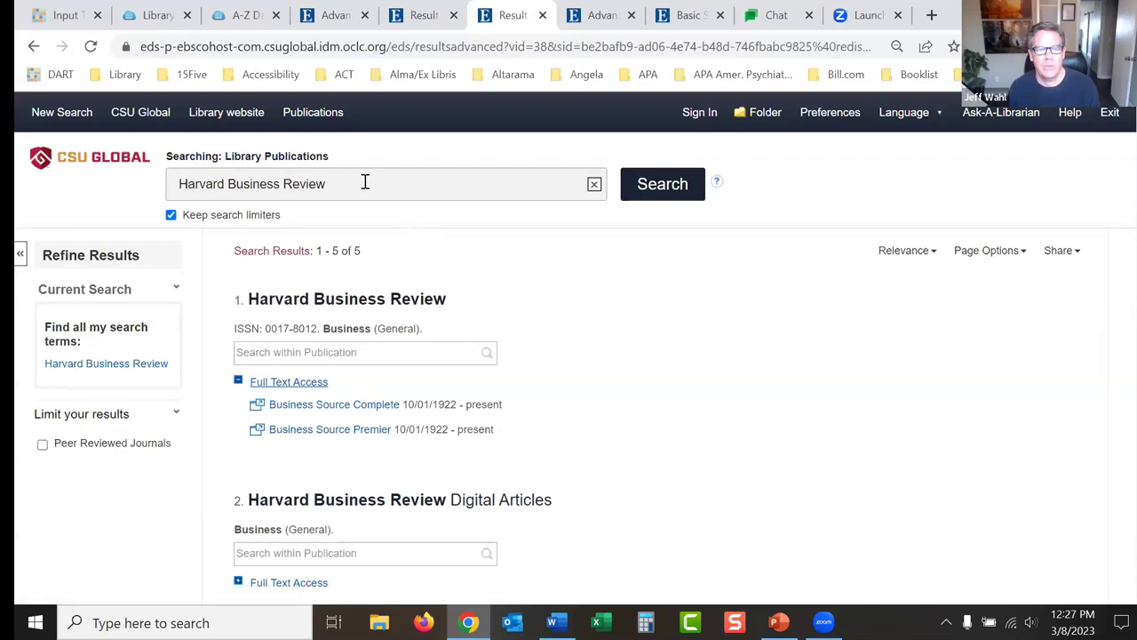
click(433, 22)
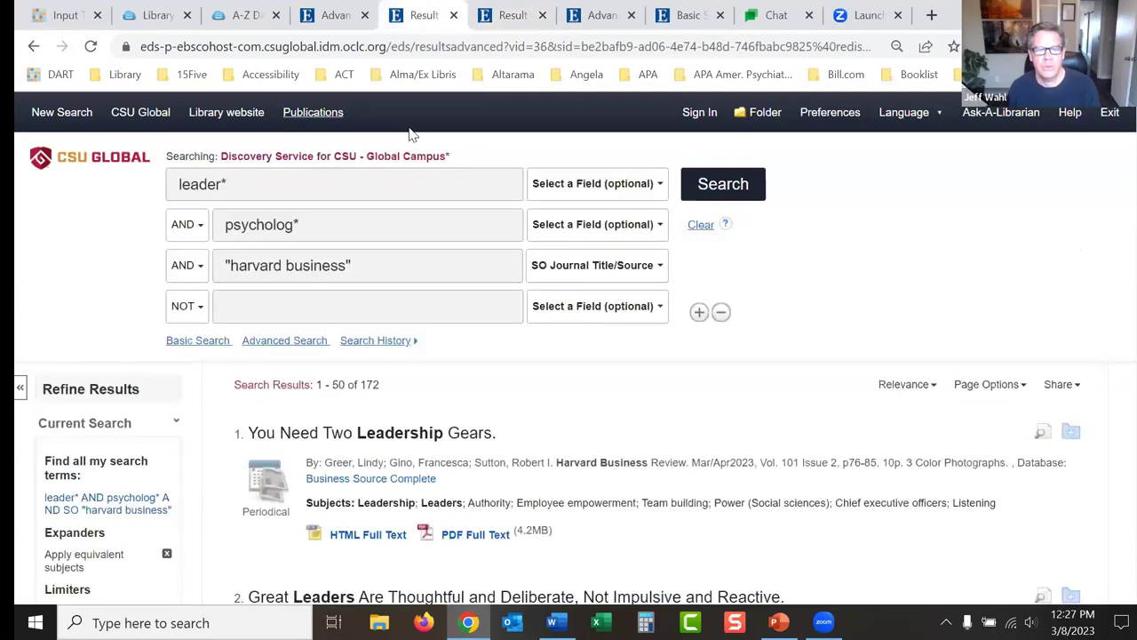
click(517, 23)
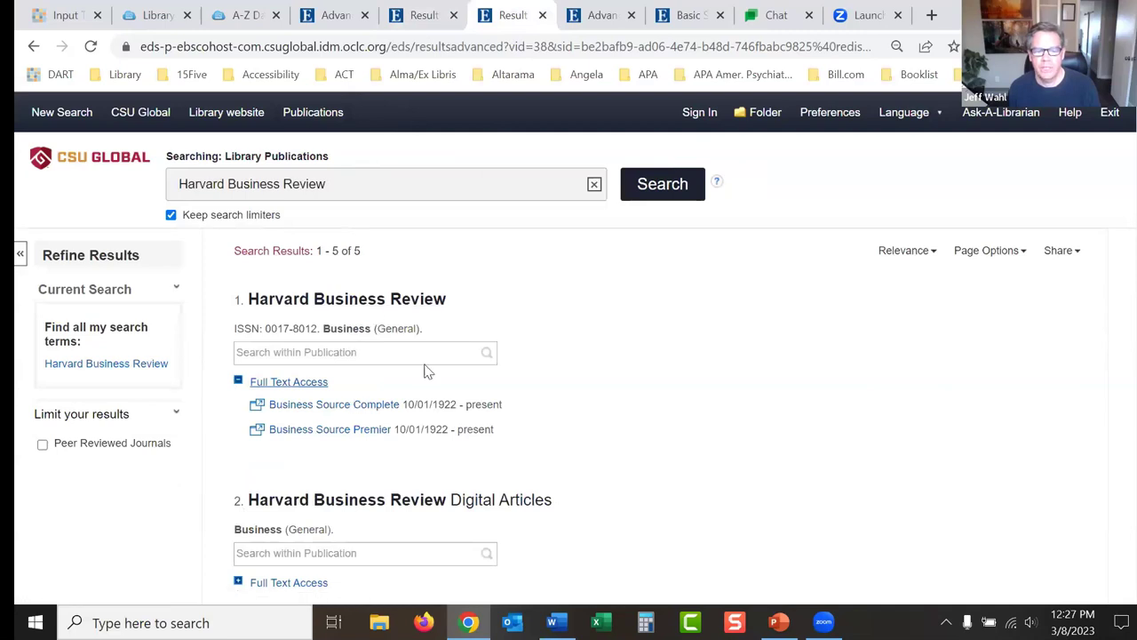
click(542, 15)
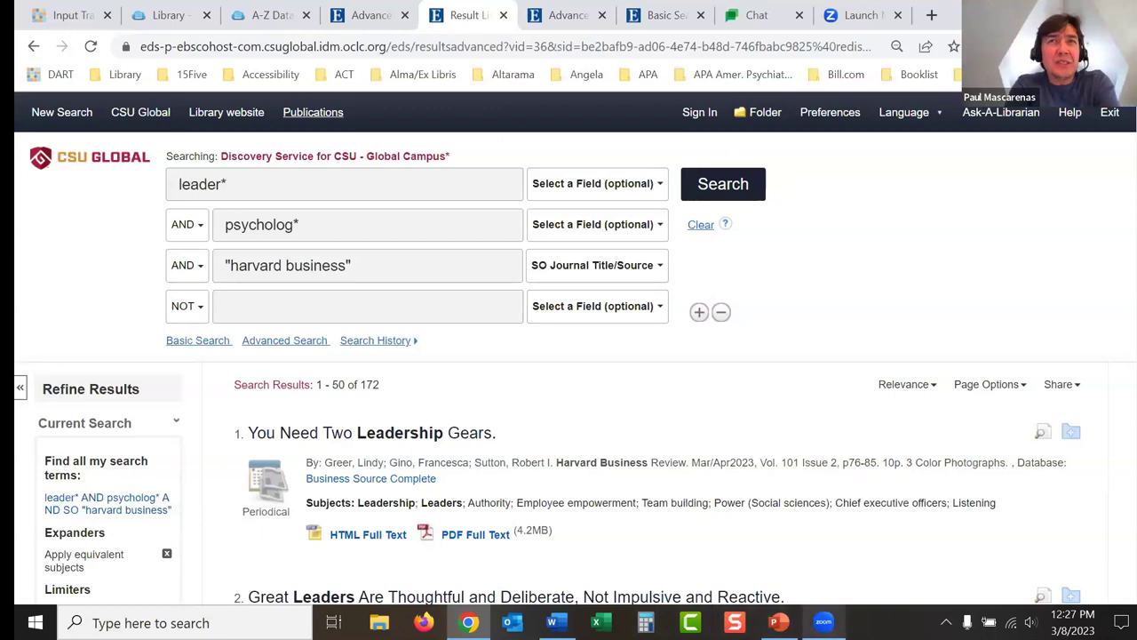
Step: Check the Limiters slide in PowerPoint, then switch back to the browser and review the search results and applied limiters
click(778, 622)
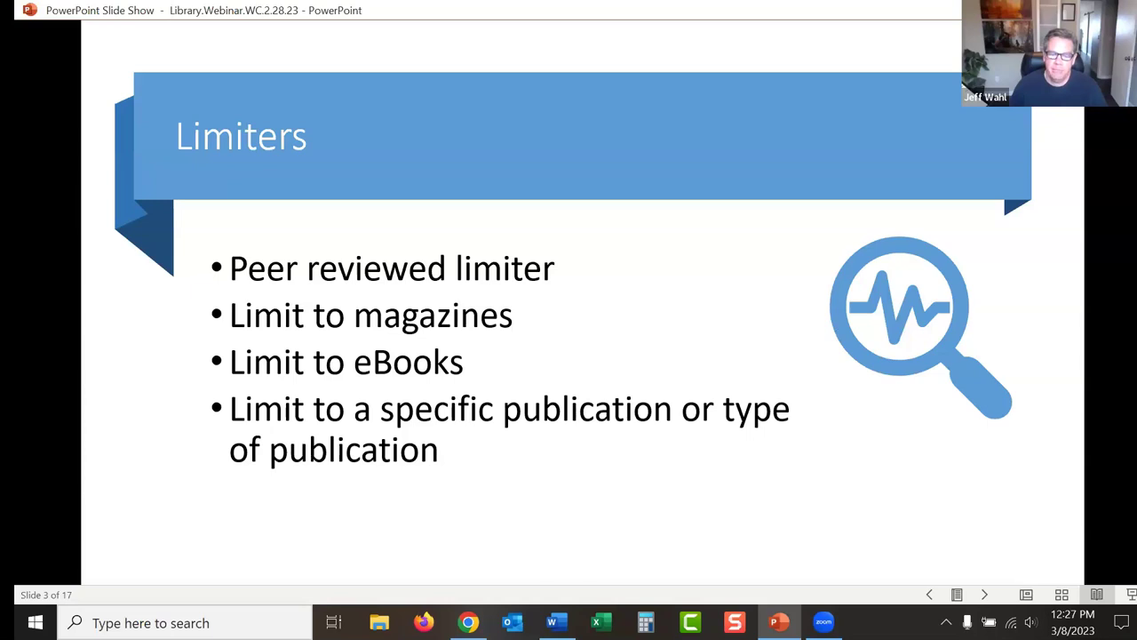
key(alt+Tab)
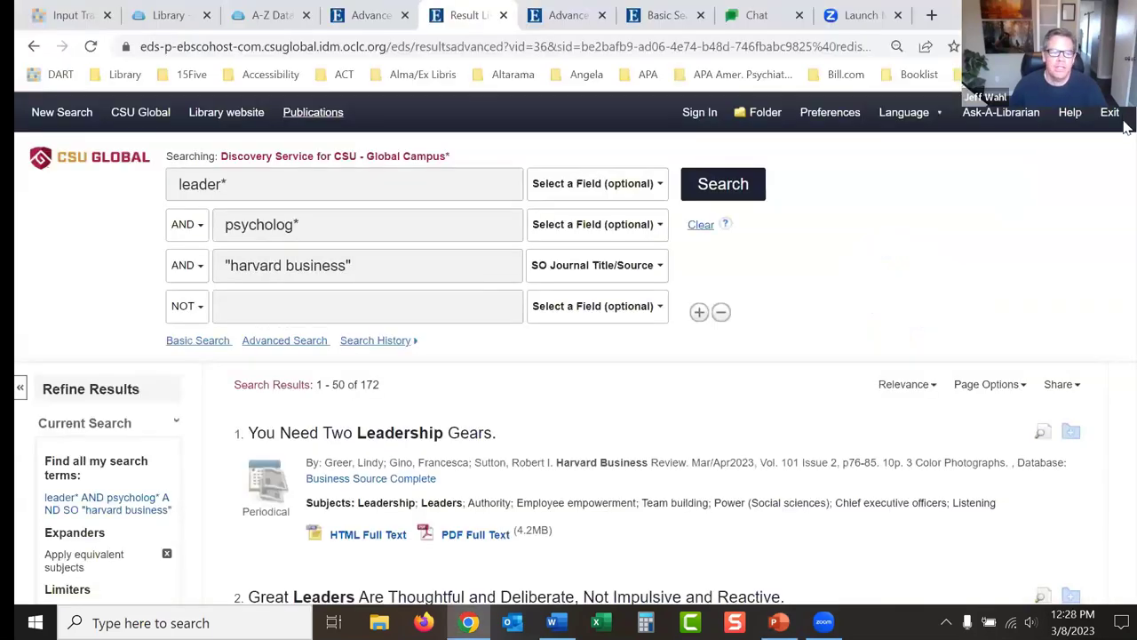
scroll(253, 401, down, 4)
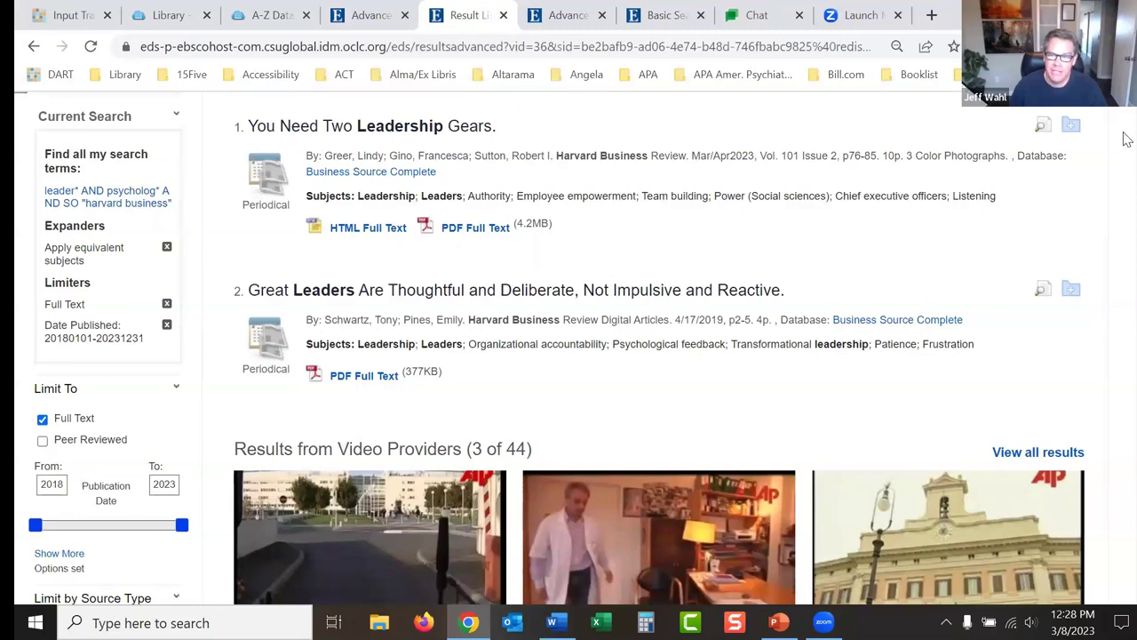
scroll(1127, 133, up, 3)
scroll(1127, 126, up, 1)
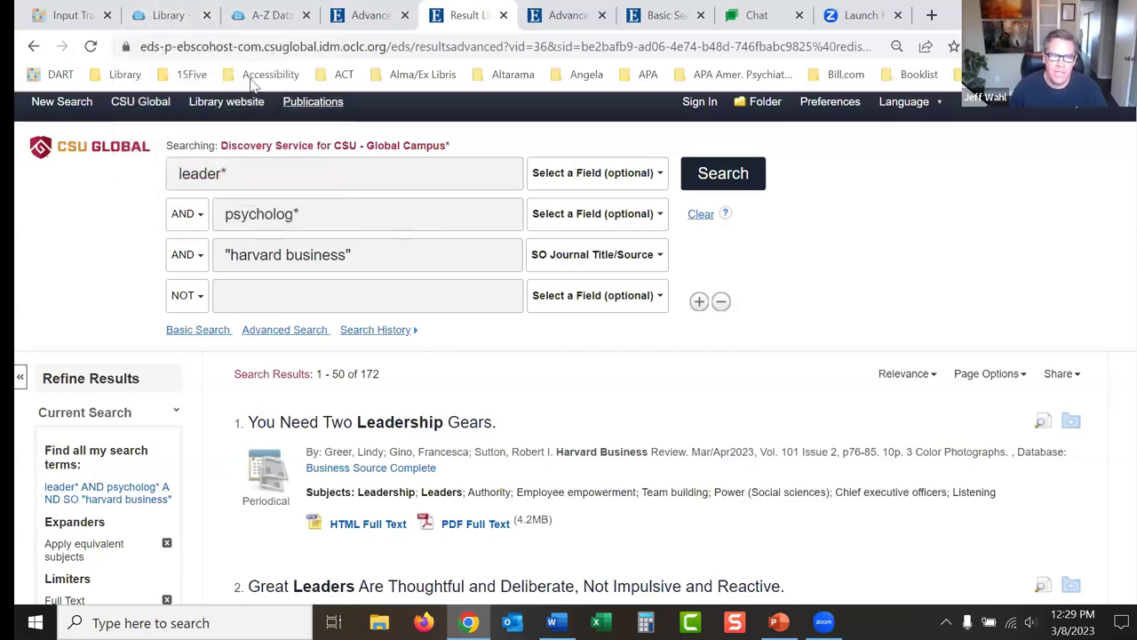
Step: Open Interlibrary Loan from the library home page, view the existing requests and the blank article request form, and close the page
click(166, 16)
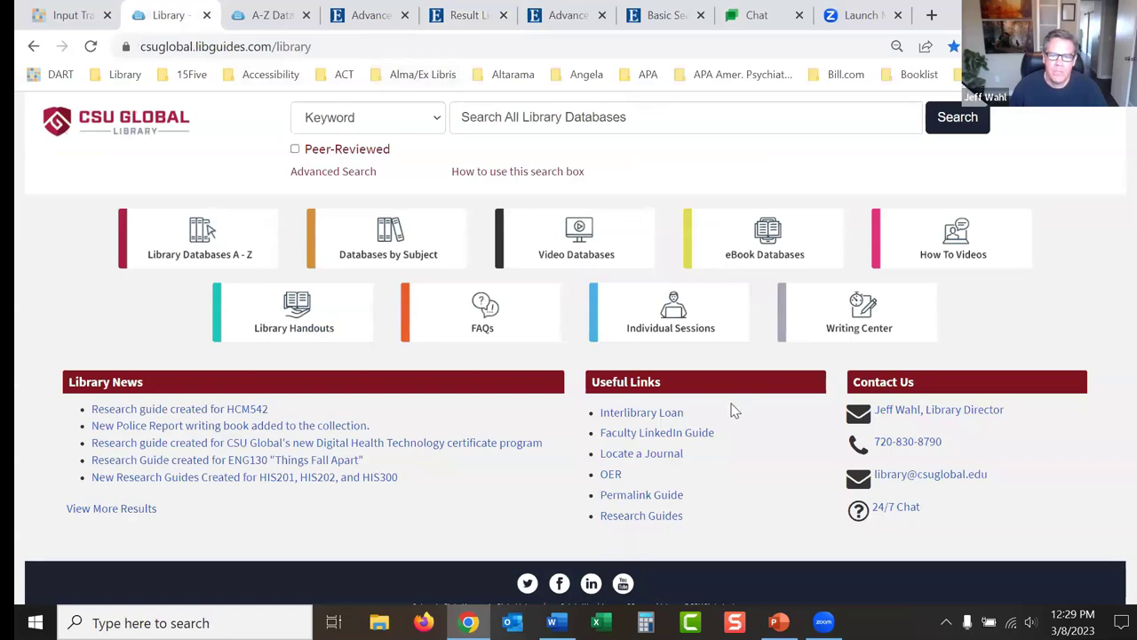
click(628, 415)
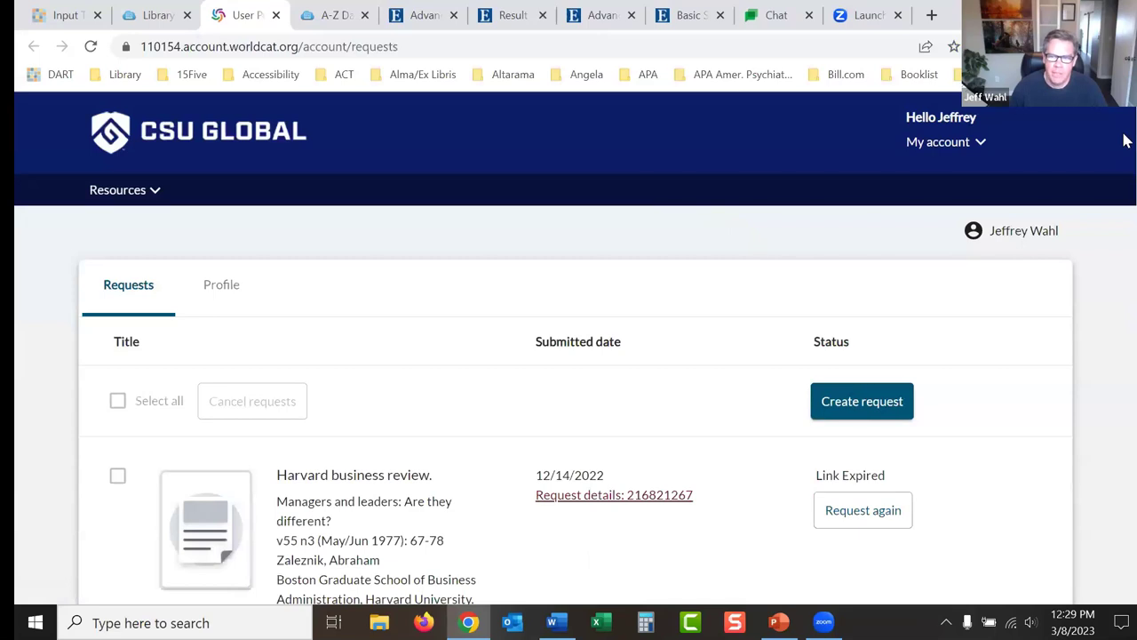
scroll(1127, 164, down, 2)
scroll(1124, 191, down, 2)
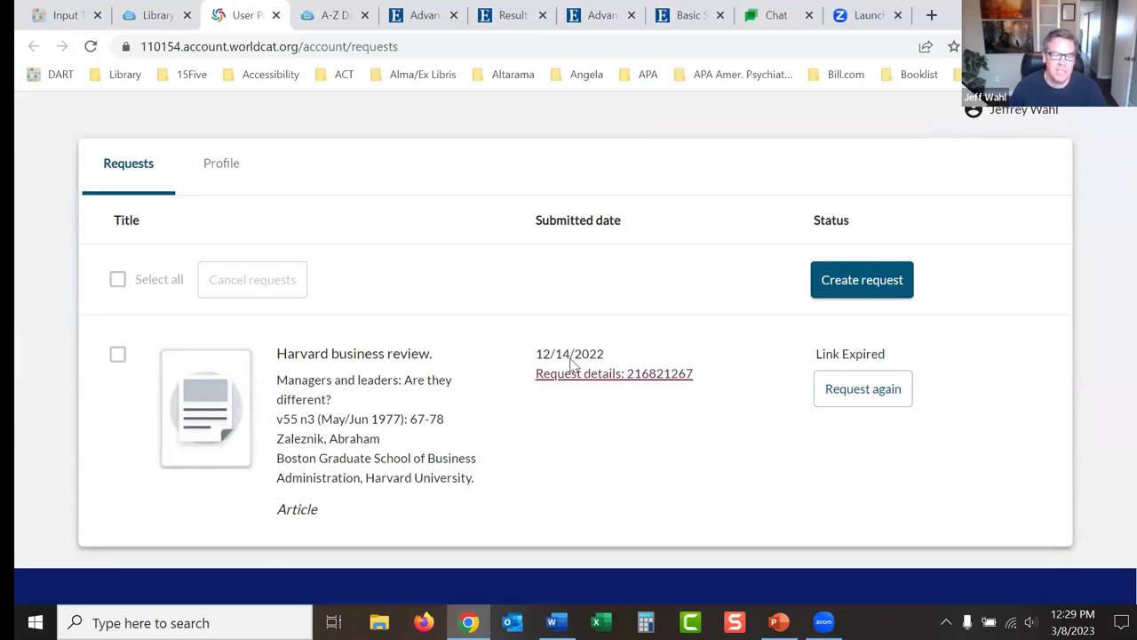
click(846, 295)
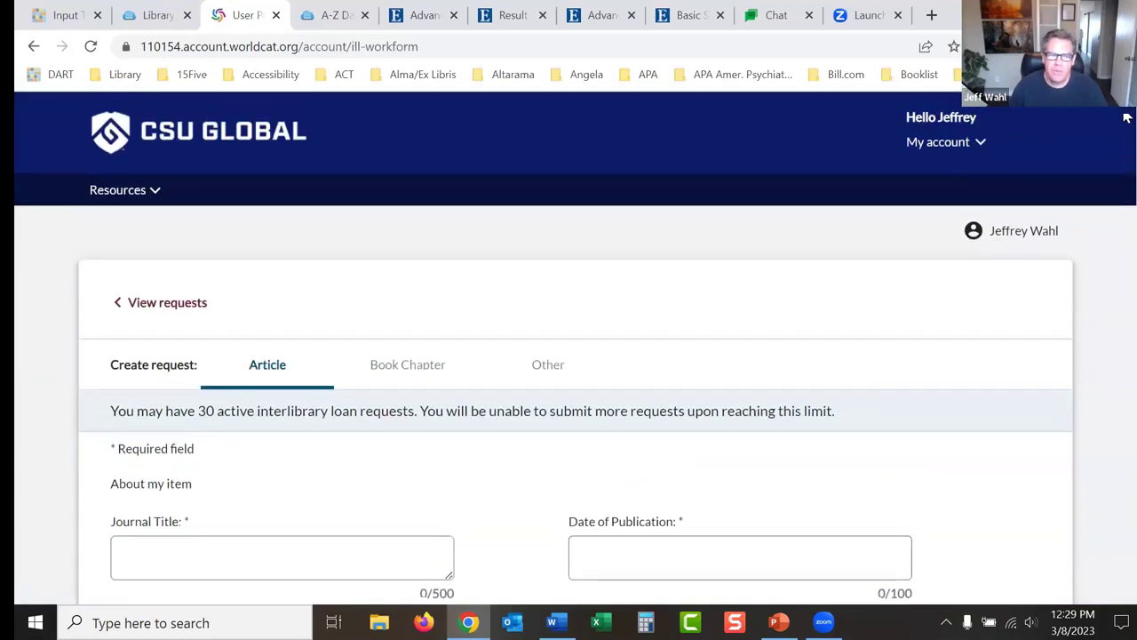
click(275, 15)
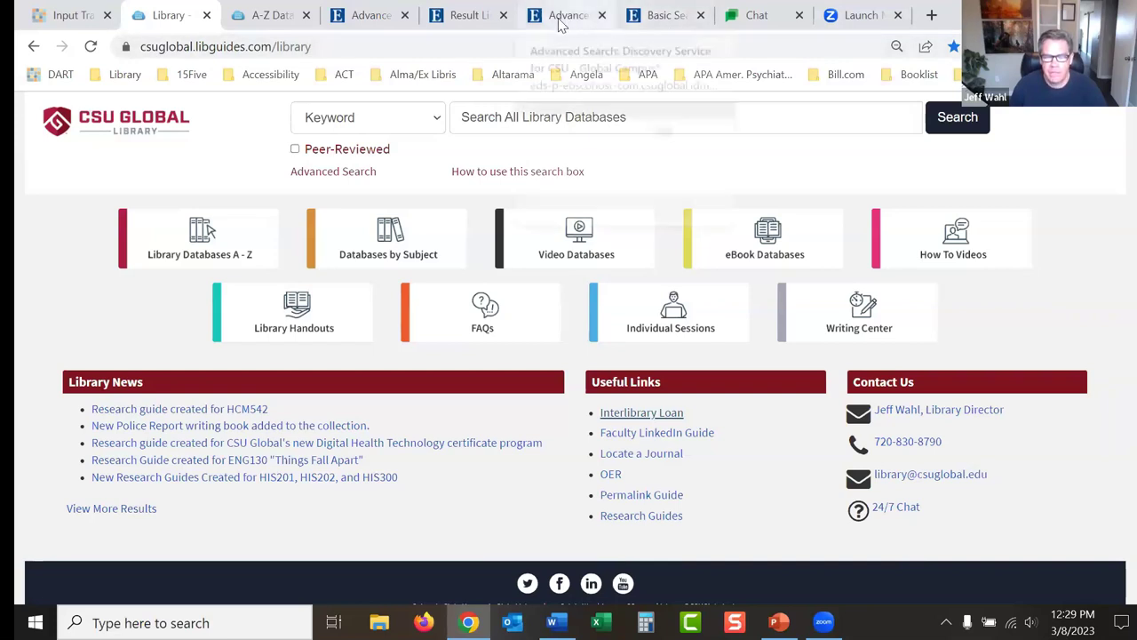
Step: Close the Business Source Complete advanced search page and return to the leader* and psycholog* search results
click(392, 20)
click(405, 16)
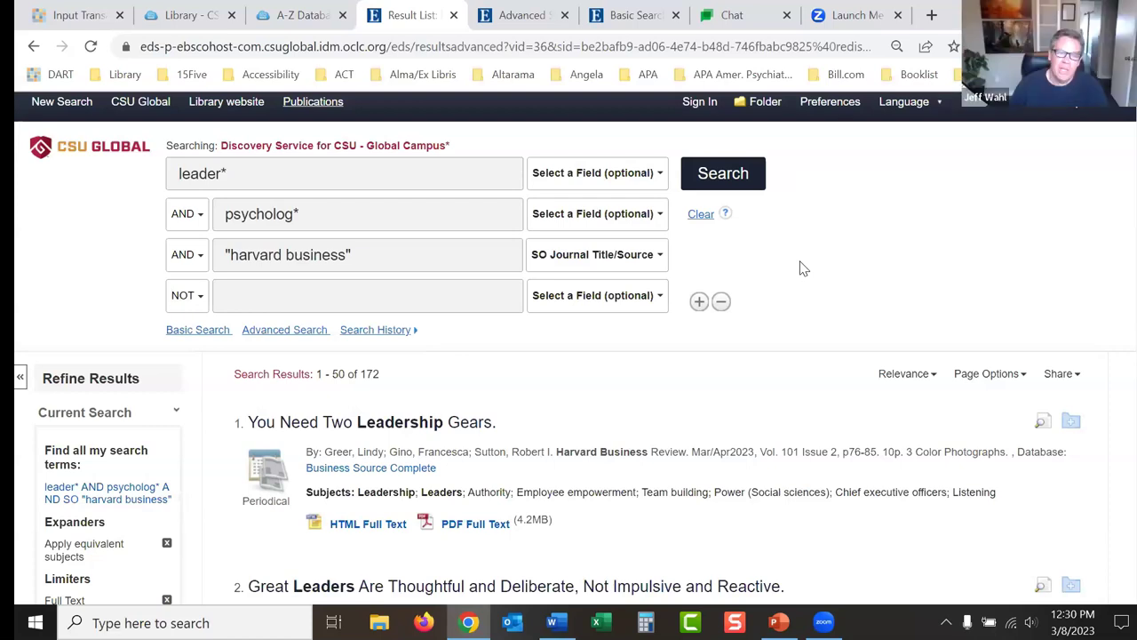
scroll(1125, 132, down, 3)
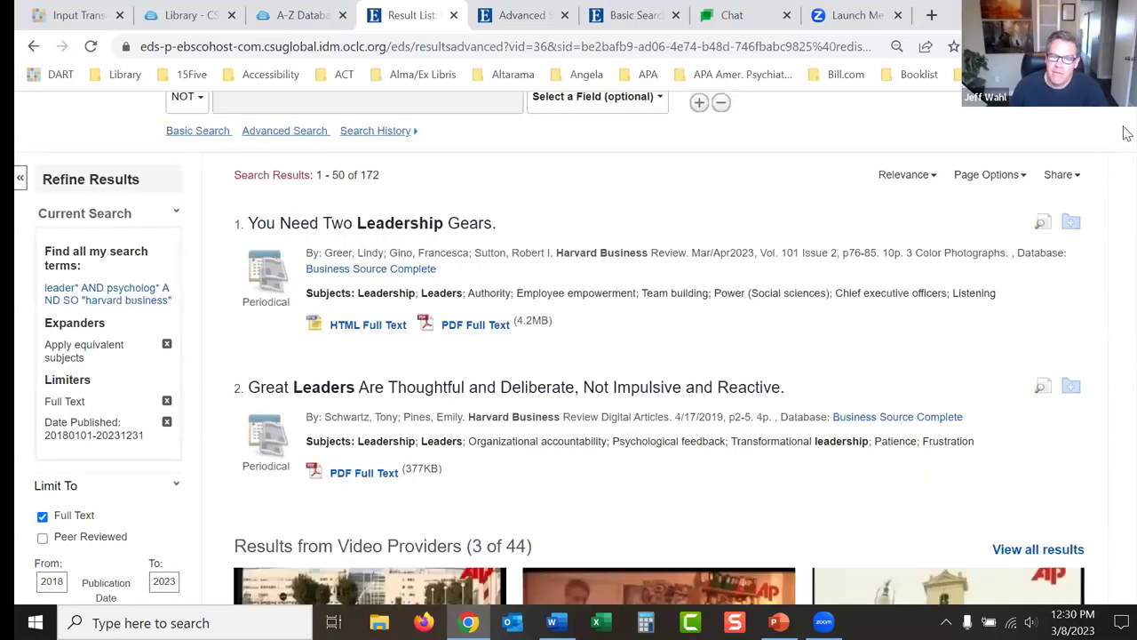
Step: Switch to the PowerPoint slide show and advance from the Limiters slide to the one about the "Search all databases" box
scroll(1125, 131, up, 3)
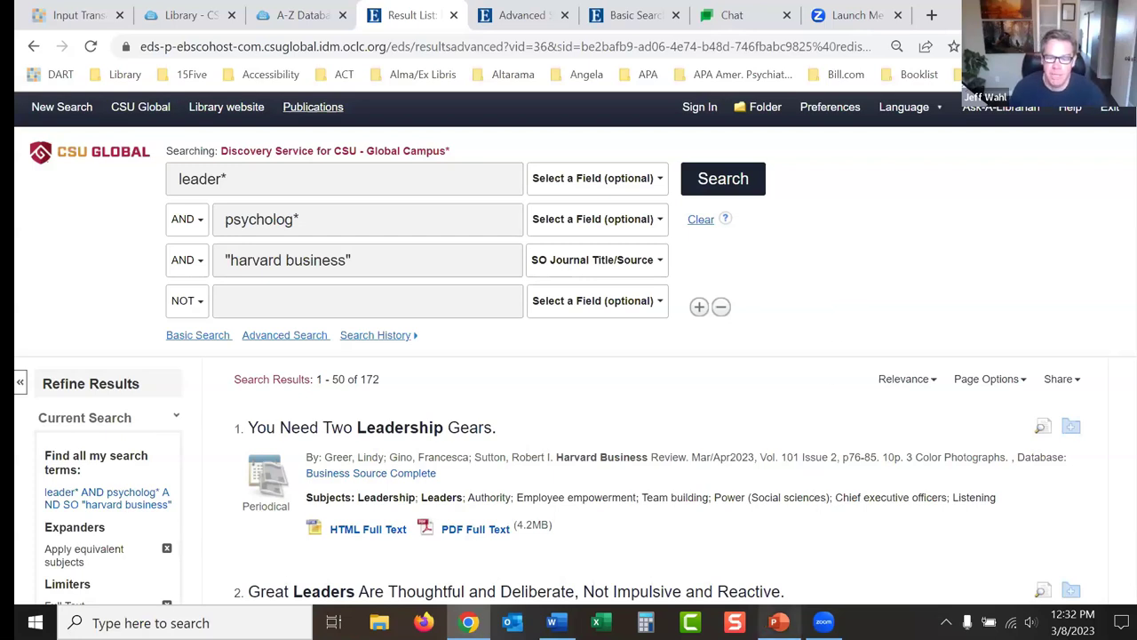
mouse_move(778, 622)
click(800, 542)
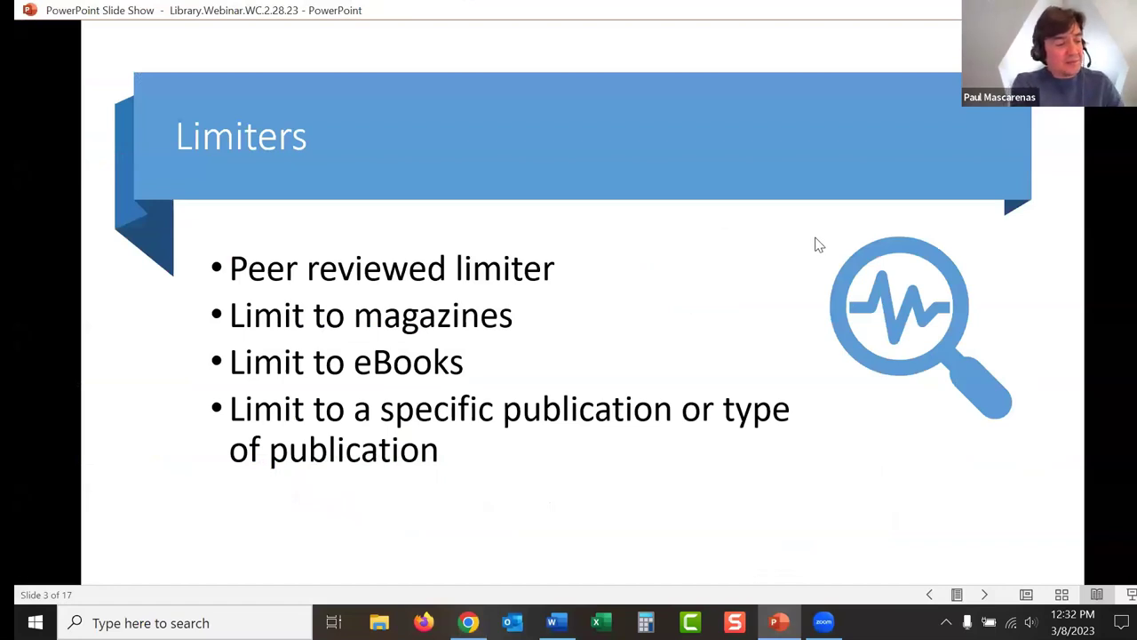
click(820, 245)
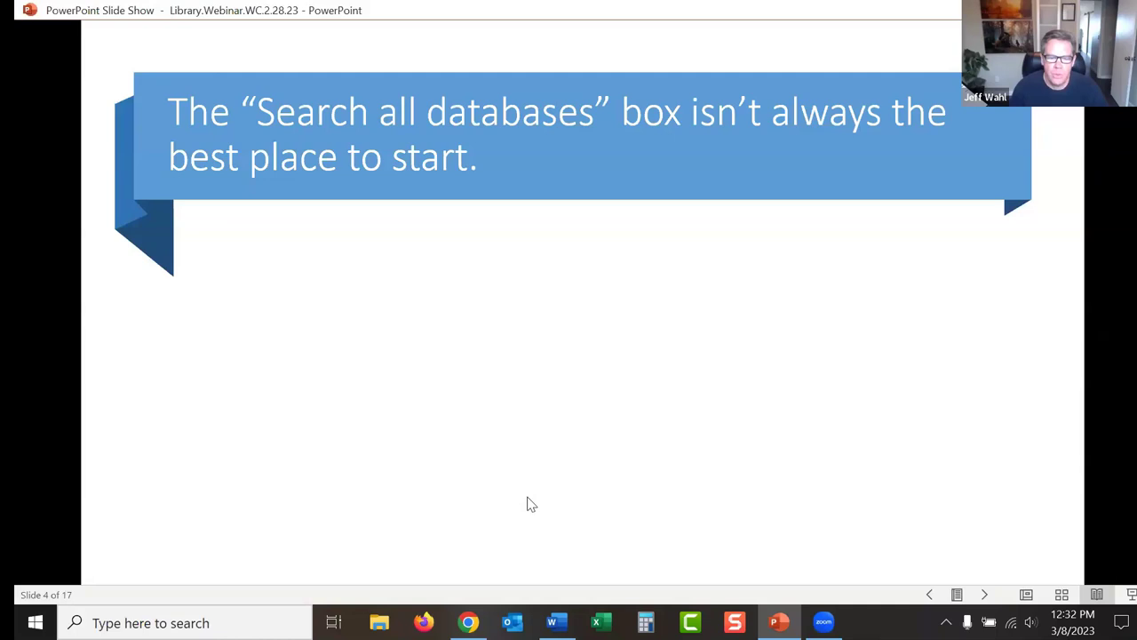
Step: Show the library home page in the browser, and return to PowerPoint to reveal the eBooks bullet on the slide
key(alt+Tab)
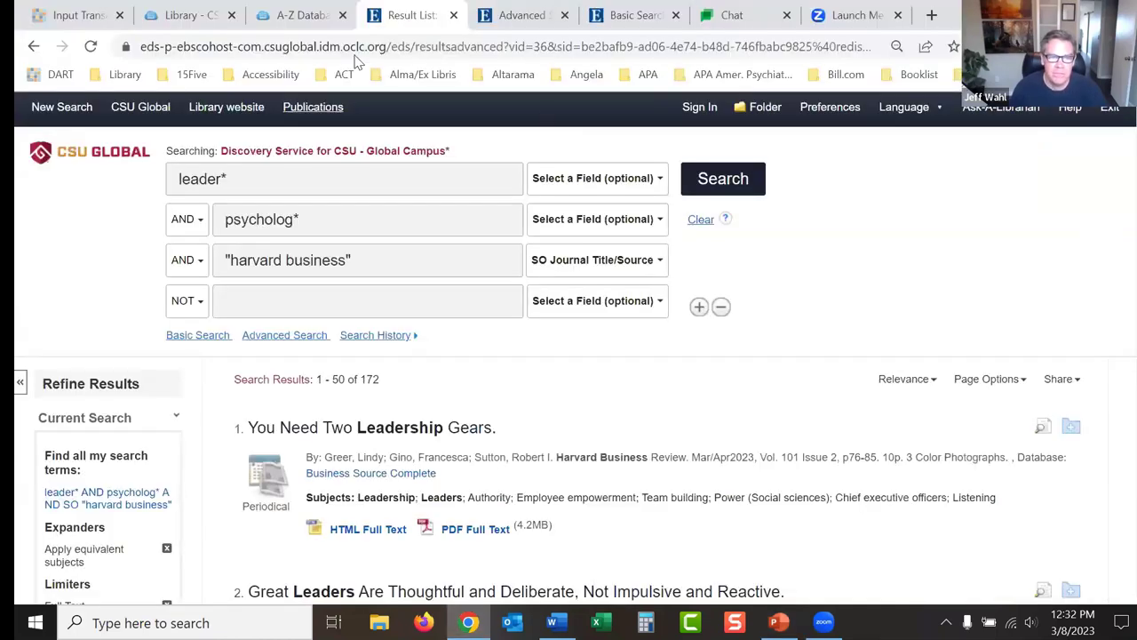
click(182, 17)
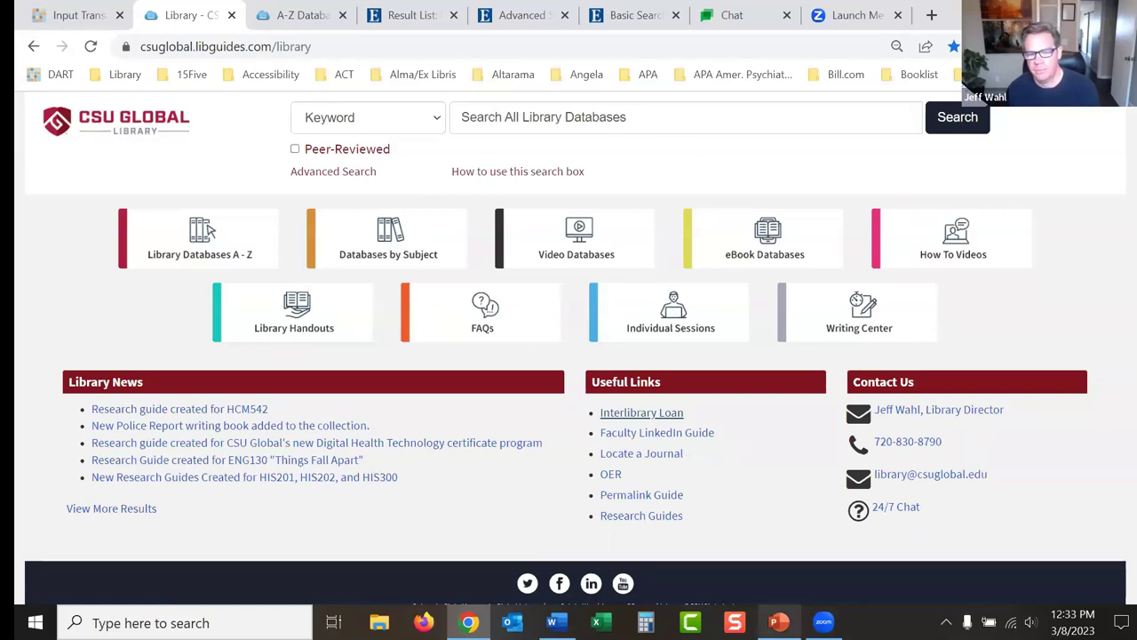
click(778, 622)
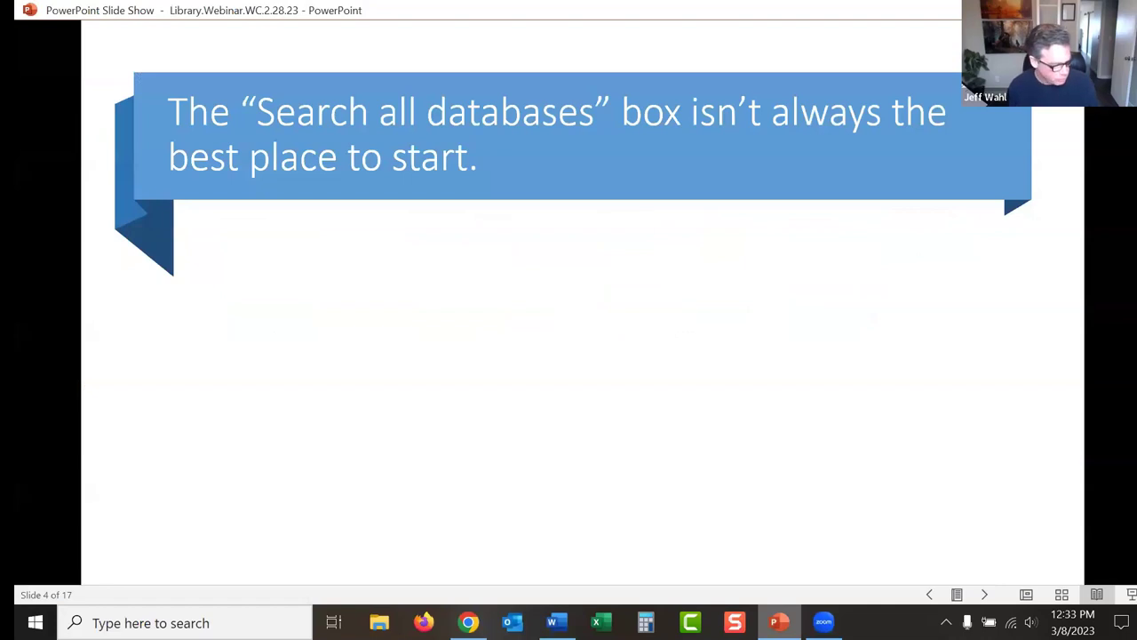
key(Right)
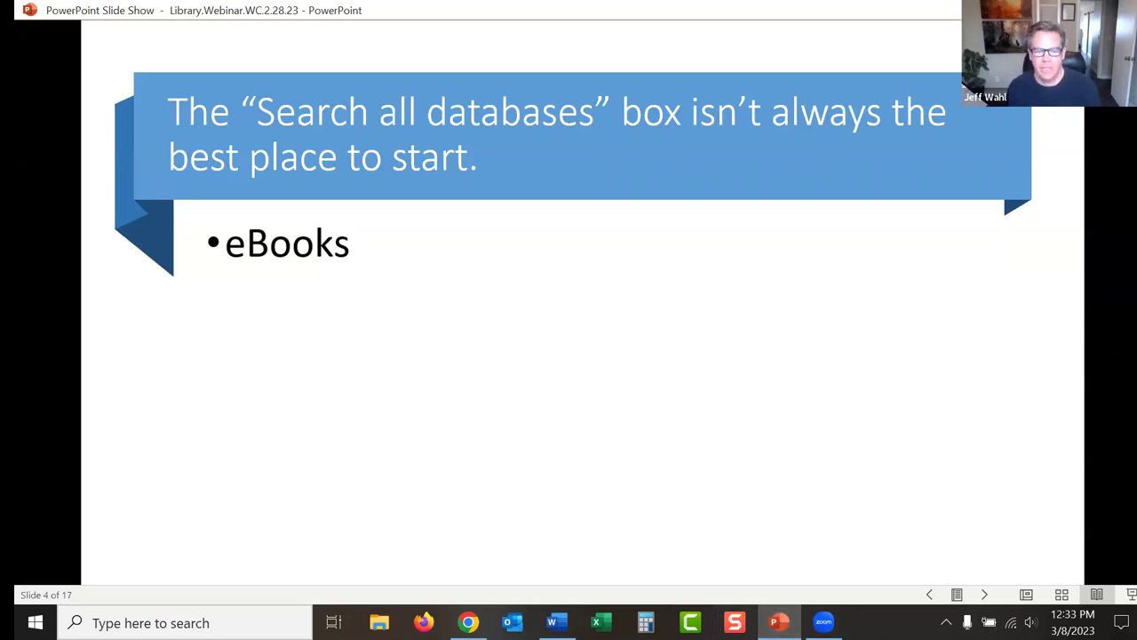
Step: Switch to the browser, open the eBook Databases page from the library home page, and compare it with the home page's search box
key(alt+Tab)
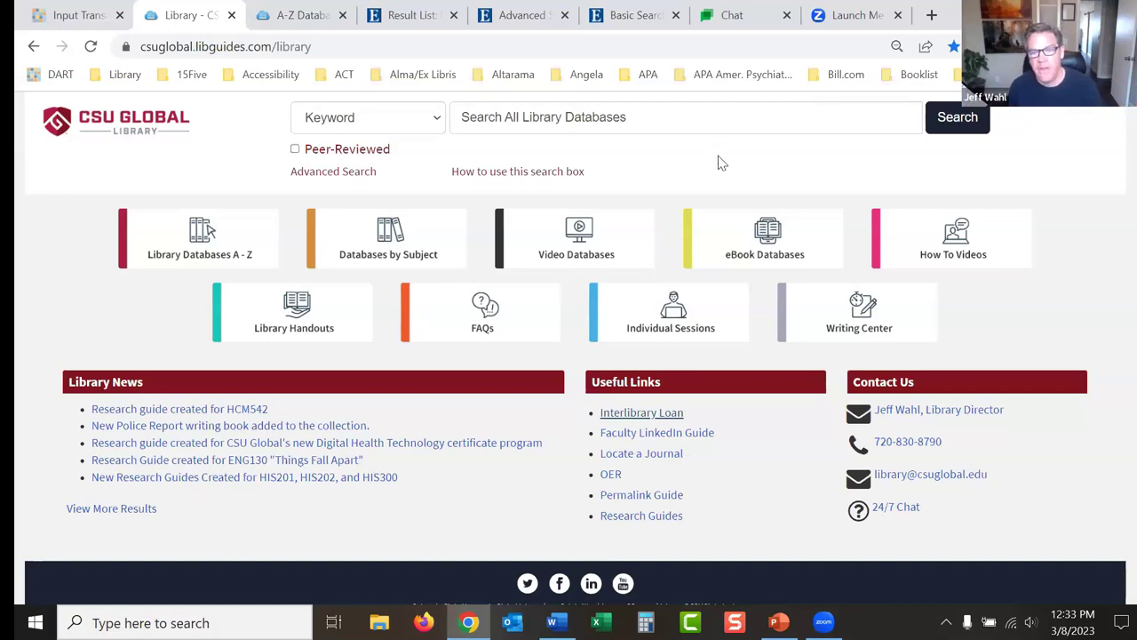
click(764, 252)
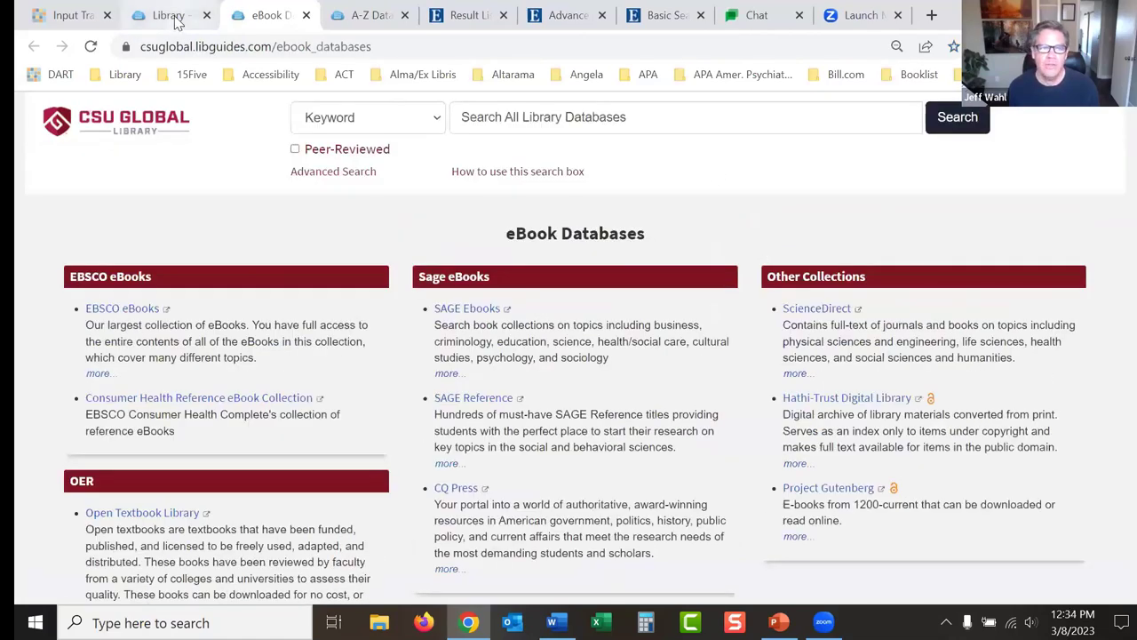
click(177, 25)
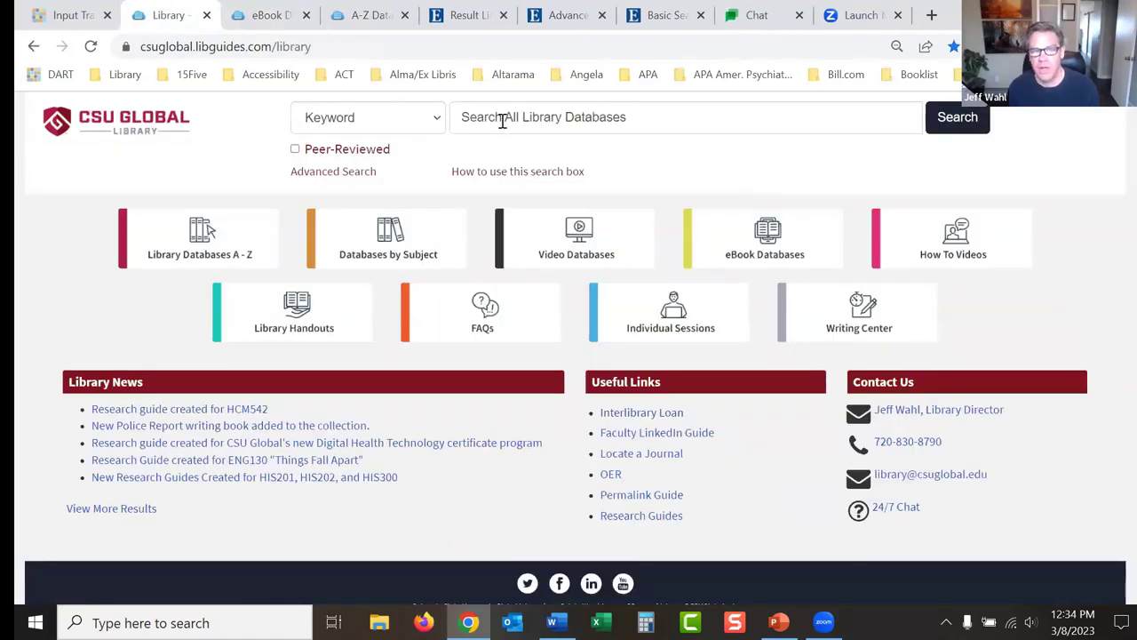
click(271, 18)
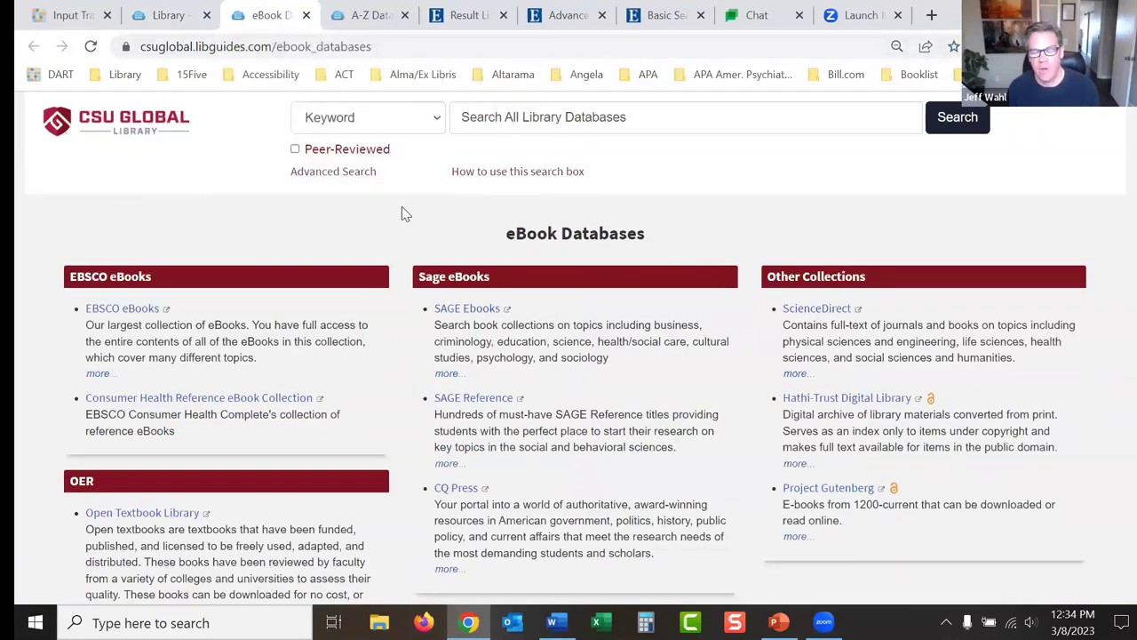
click(179, 20)
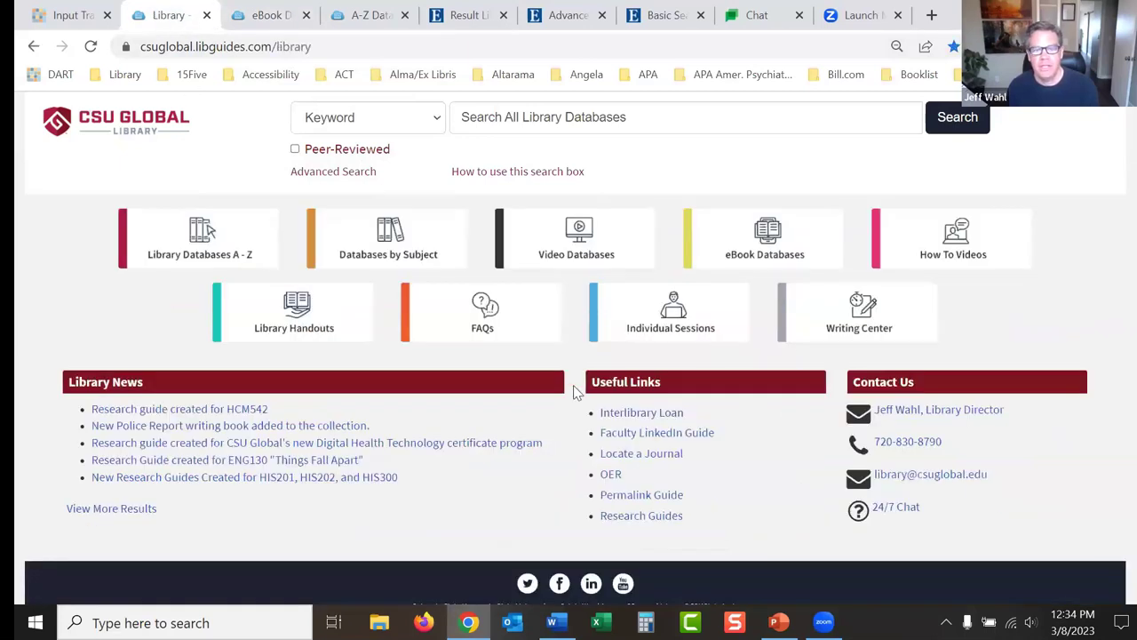
click(271, 19)
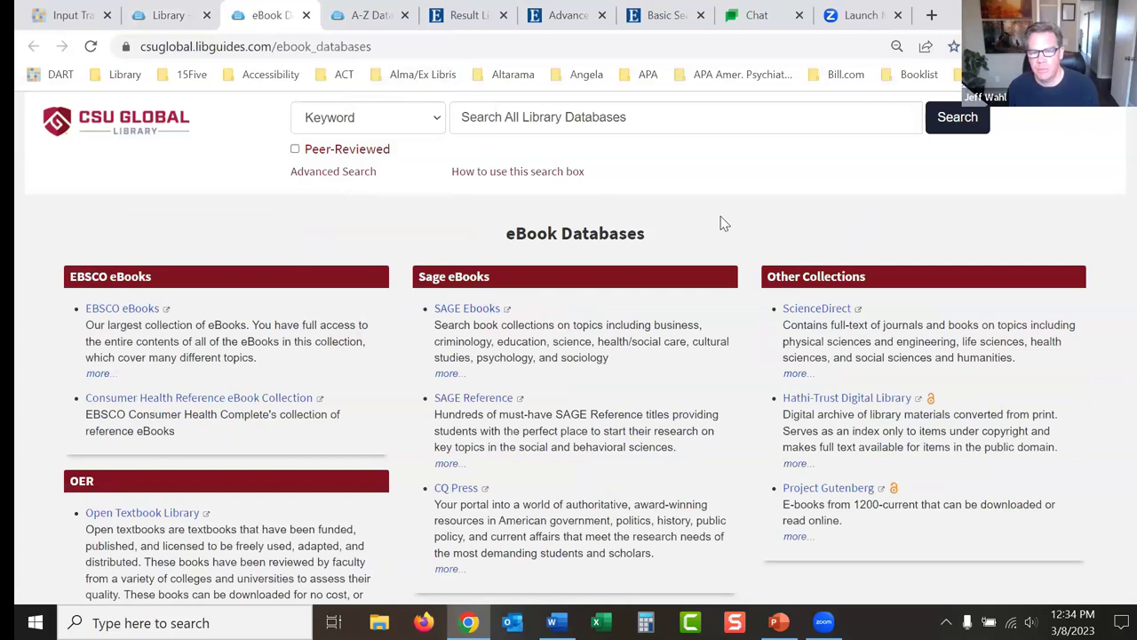
Step: Open the EBSCO eBooks collection and search it for leader*
click(118, 315)
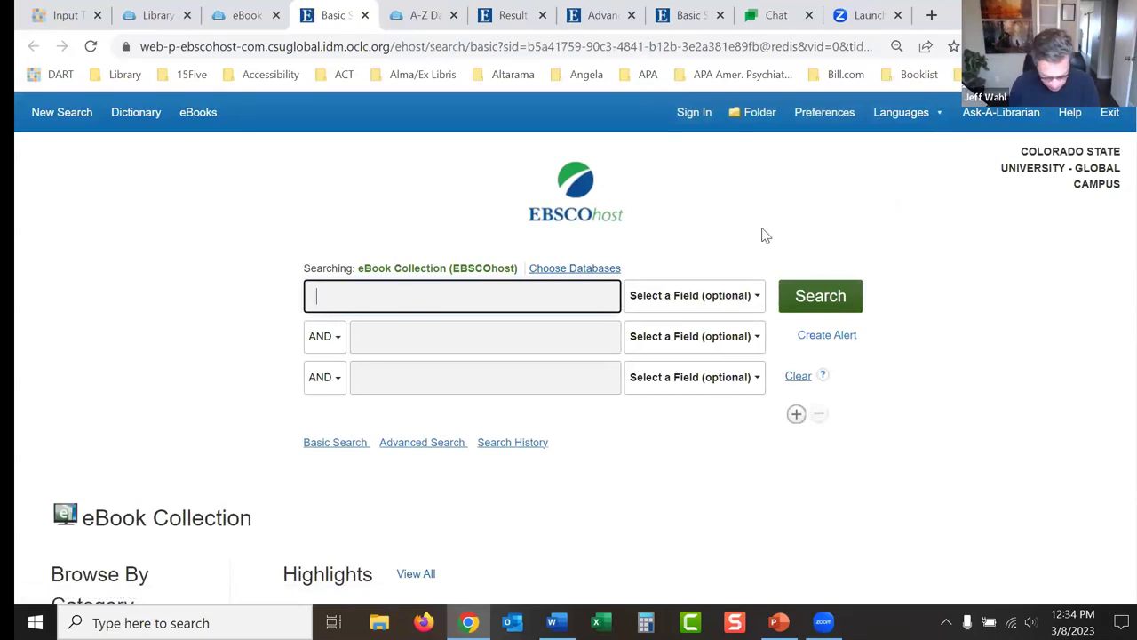
text(ader)
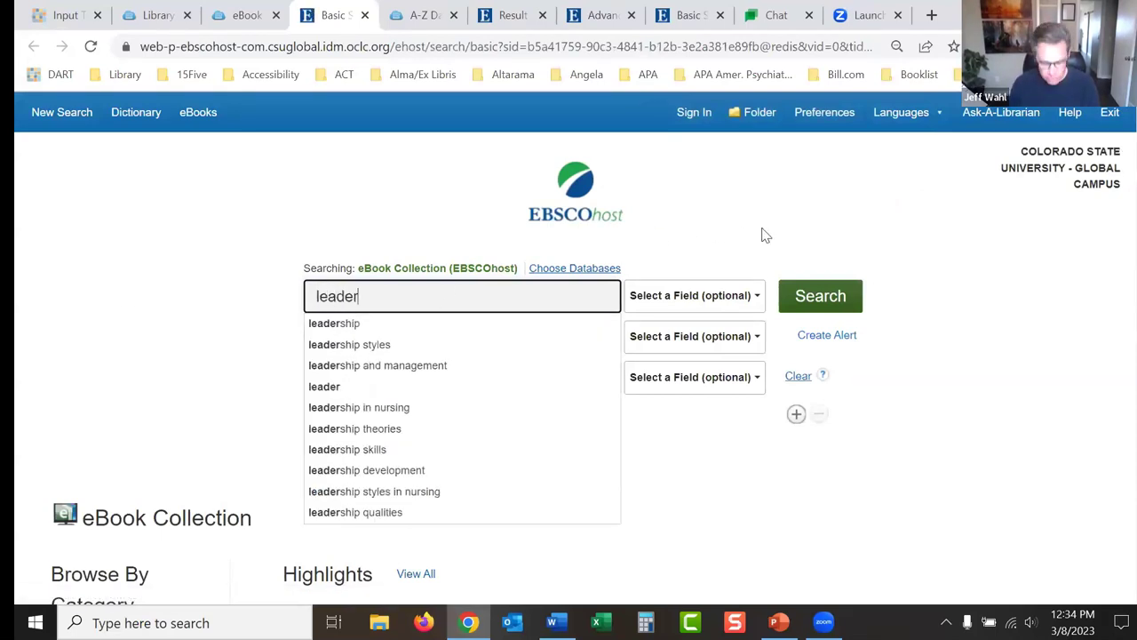
text(*)
key(Return)
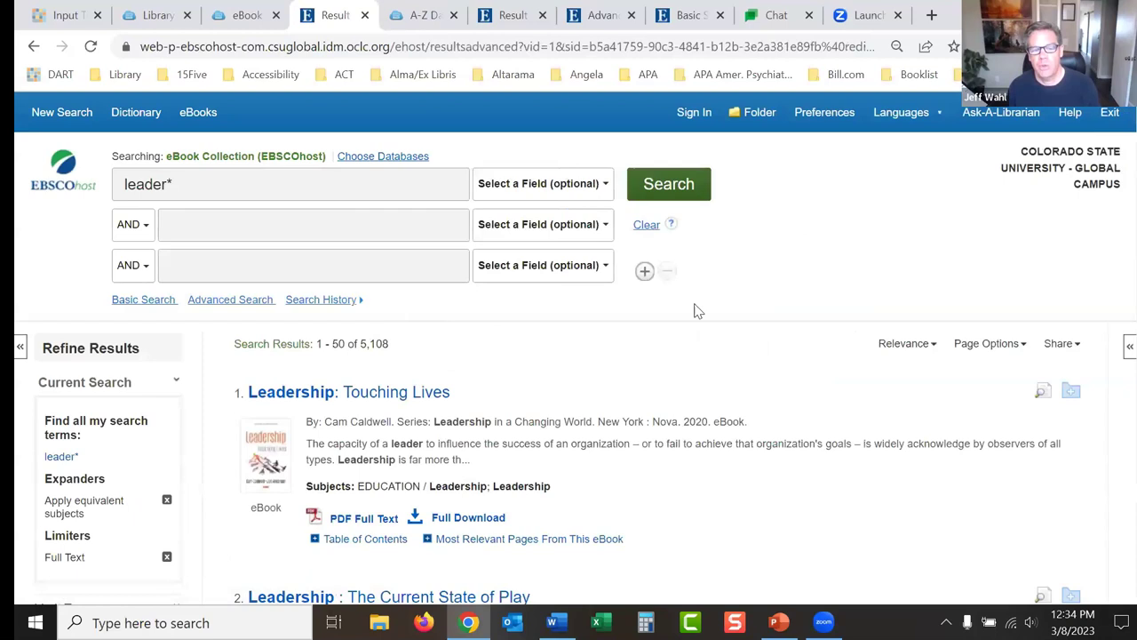
Step: Open the record for "The Connecting Leader: Serving Concurrently As a Leader and a Follower" and review its description, publisher permissions and concurrent user level
scroll(1127, 124, down, 3)
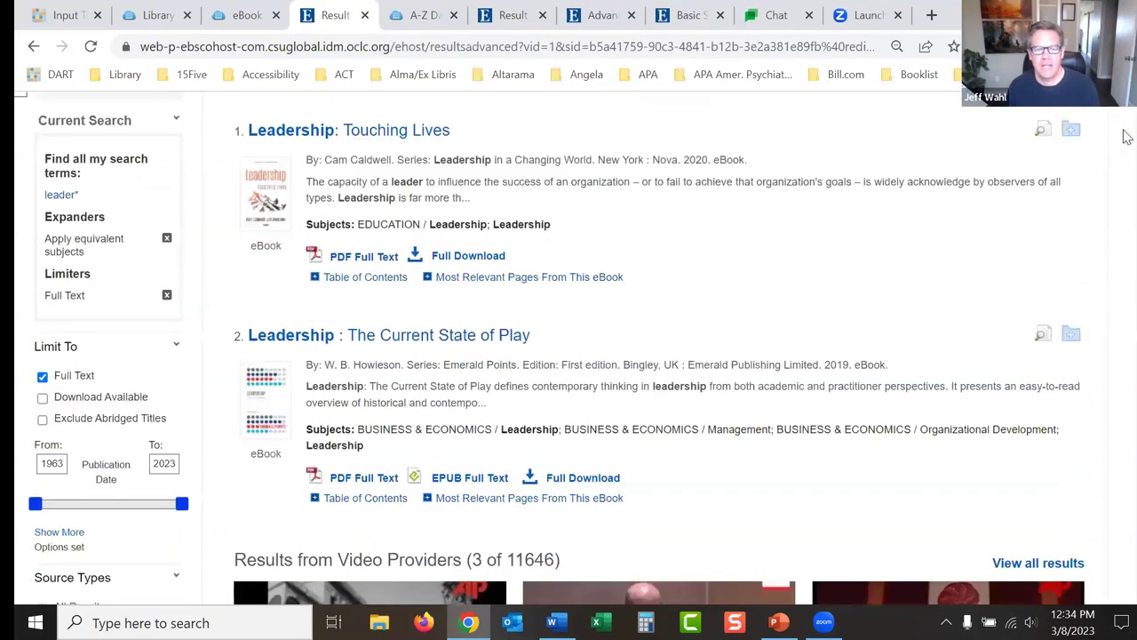
scroll(1127, 138, down, 8)
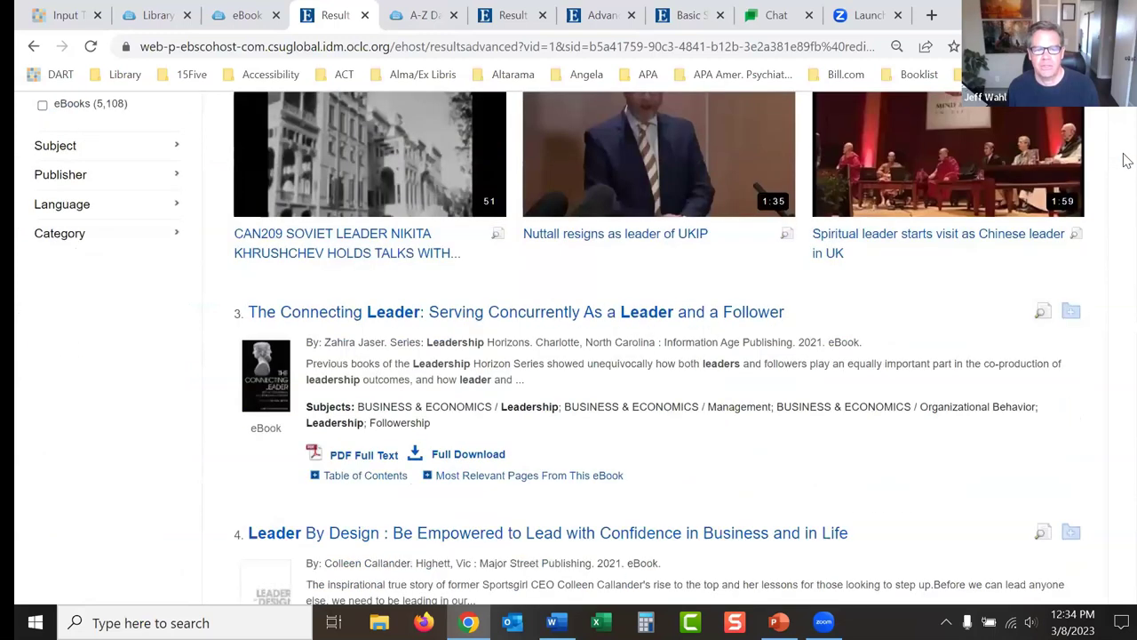
scroll(1127, 166, up, 1)
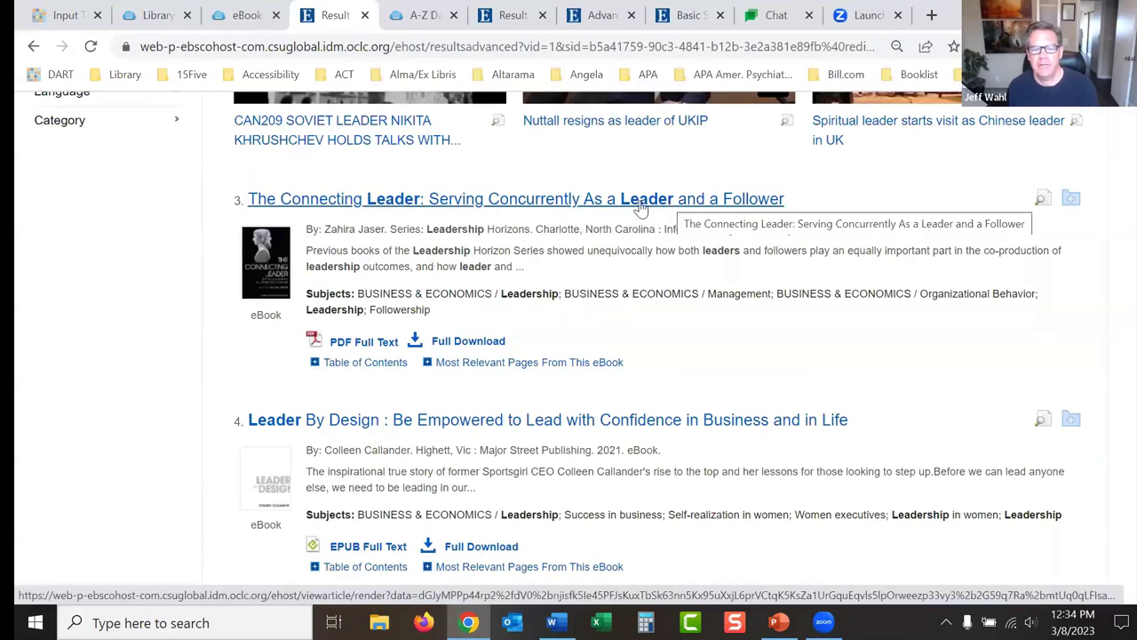
click(530, 200)
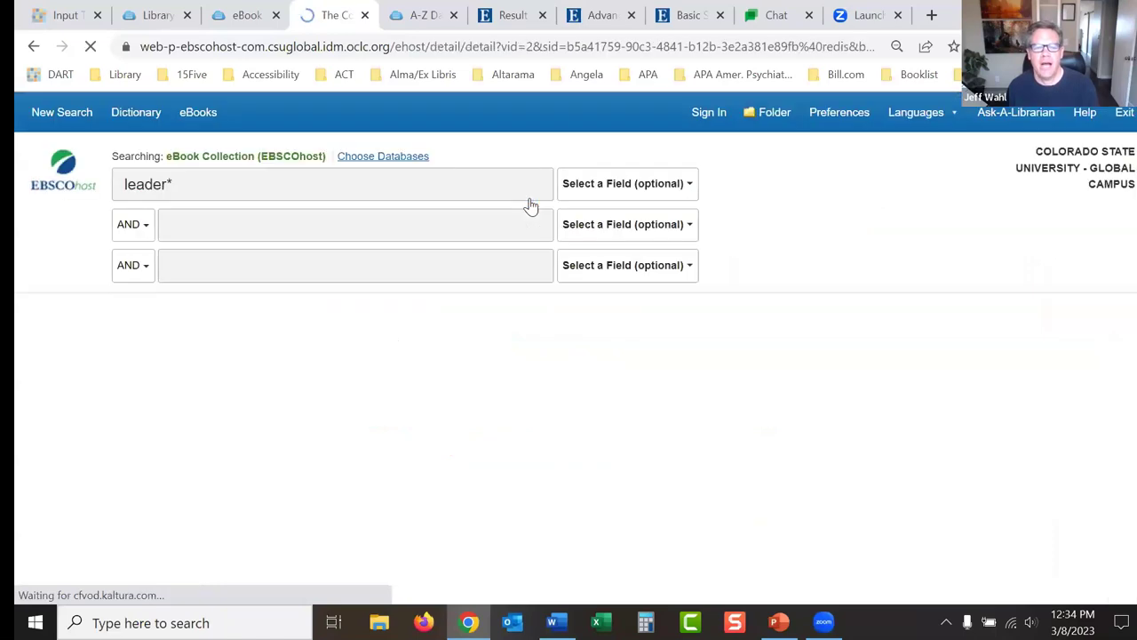
scroll(1125, 131, down, 4)
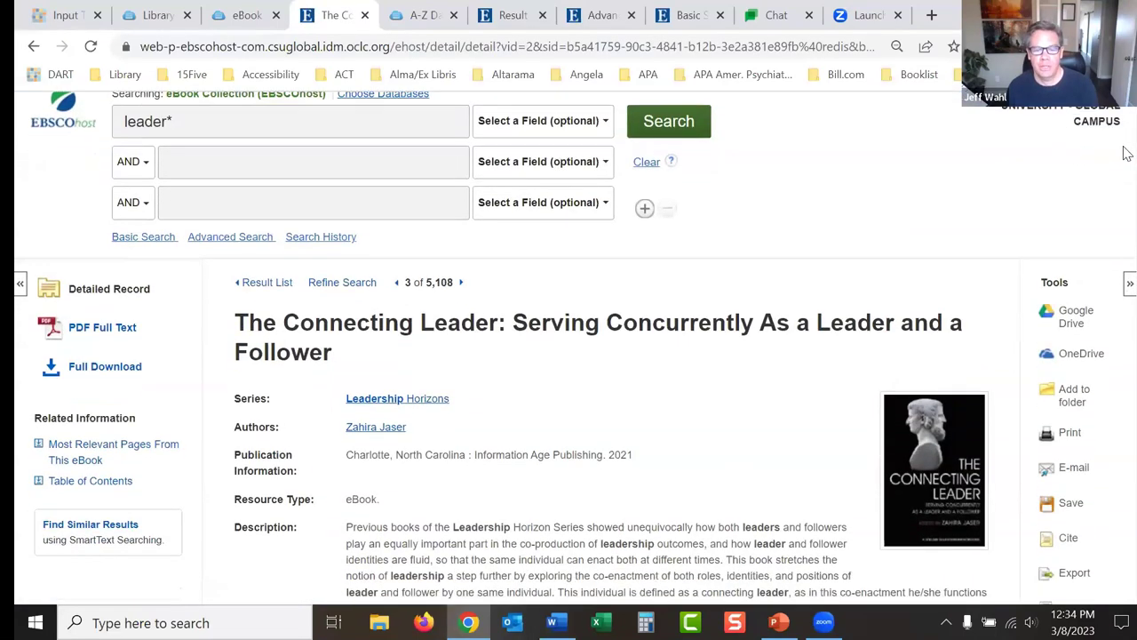
scroll(1125, 236, down, 1)
scroll(1125, 249, up, 3)
scroll(1125, 249, down, 3)
scroll(1126, 258, down, 3)
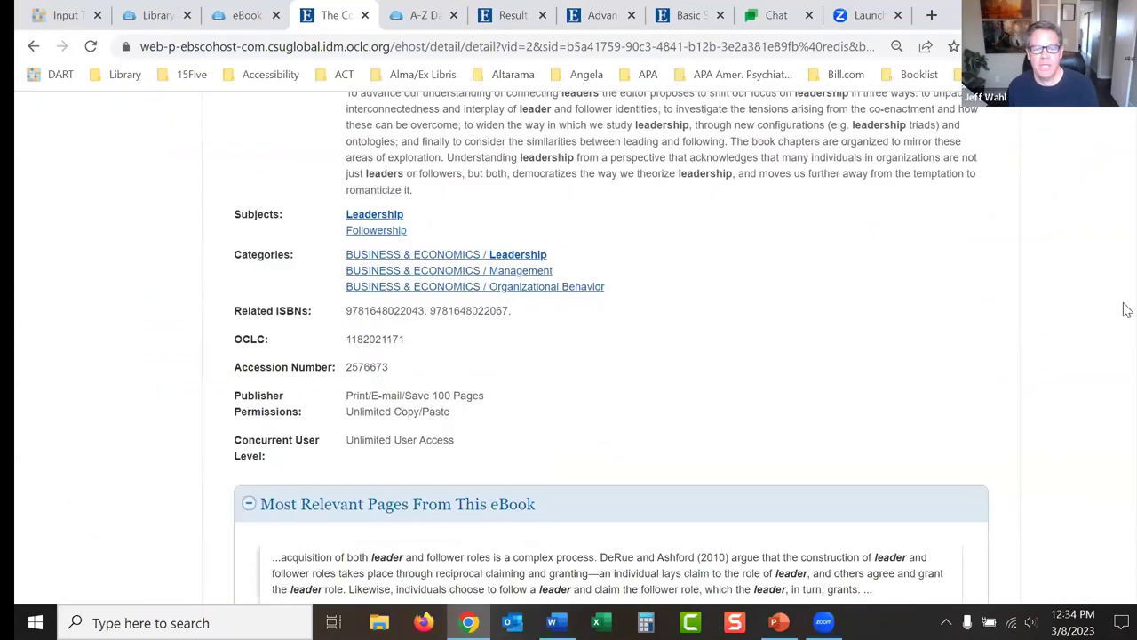
Step: Go to the table of contents of The Connecting Leader and expand its CONTENTS entry to review the parts and chapters
scroll(1125, 257, up, 8)
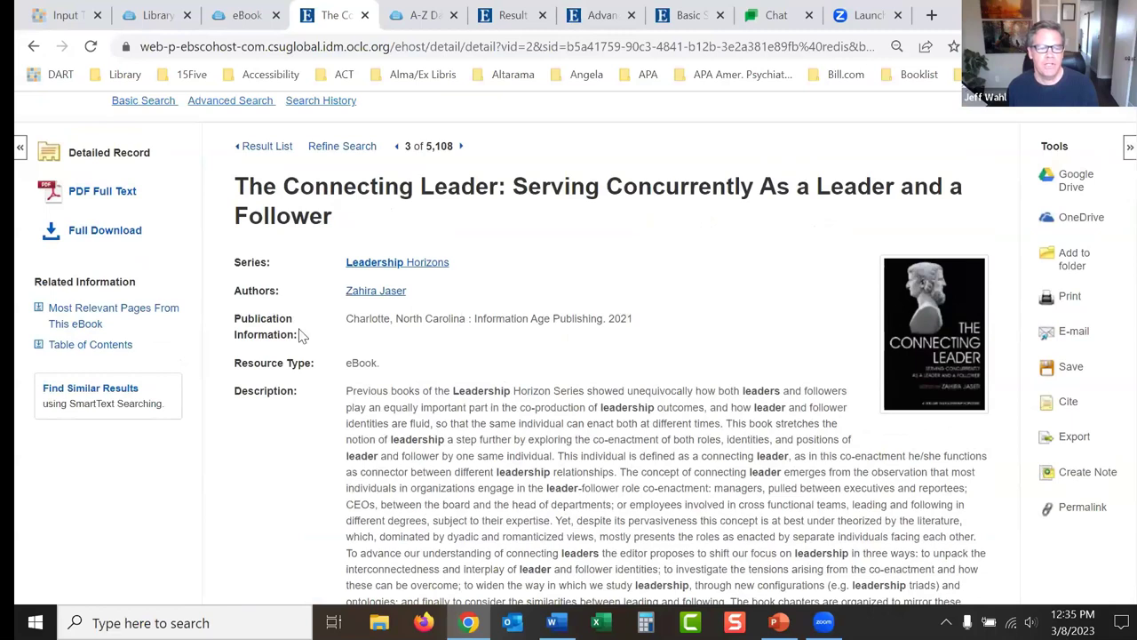
click(104, 347)
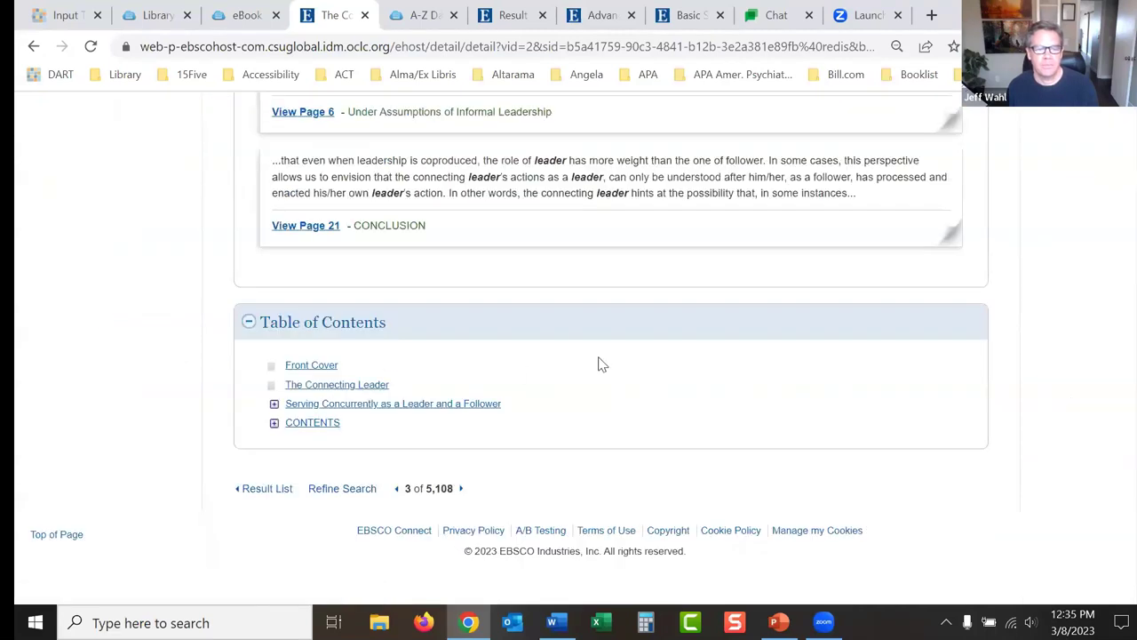
click(274, 424)
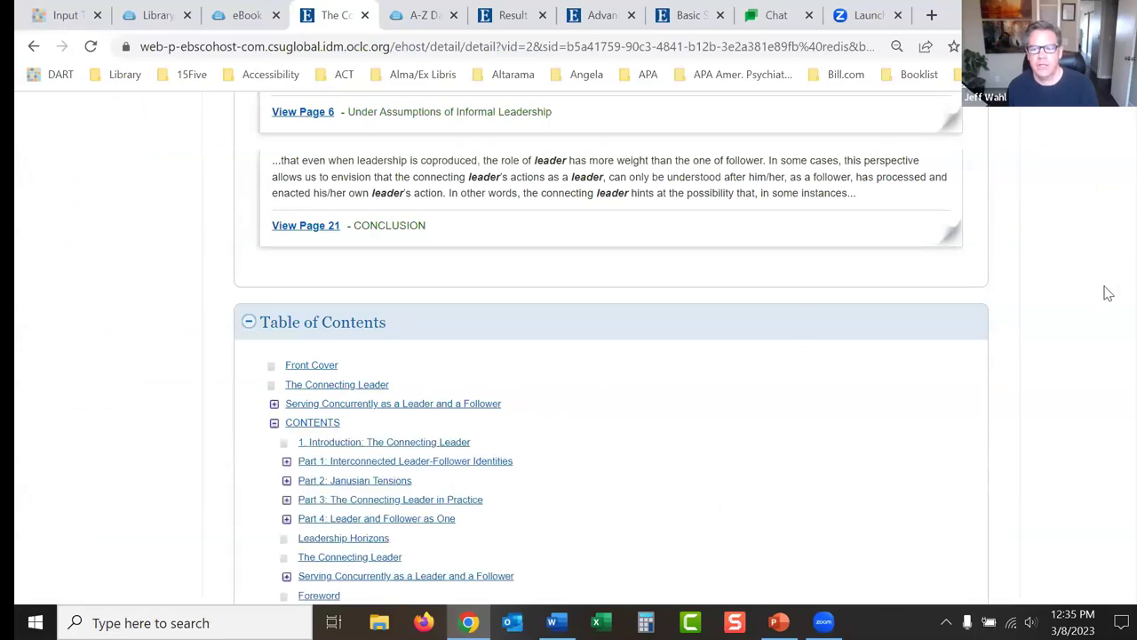
scroll(1124, 603, down, 3)
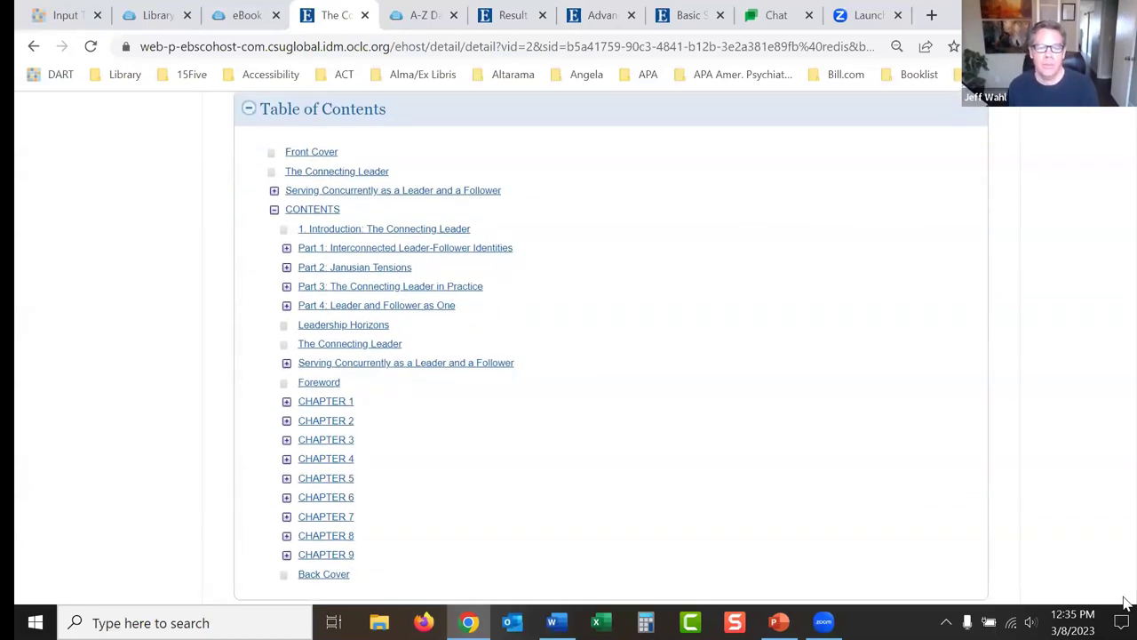
scroll(1124, 602, down, 1)
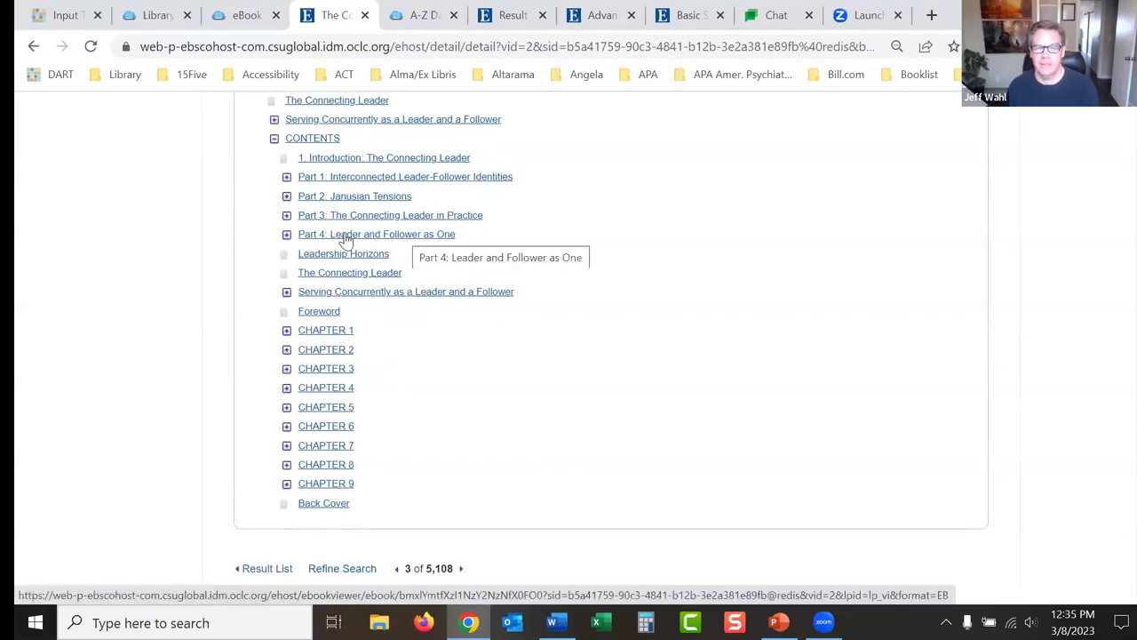
Step: Expand Part 4: Leader and Follower as One, open its entry 9 in the eBook viewer and read on into the Foreword
click(287, 234)
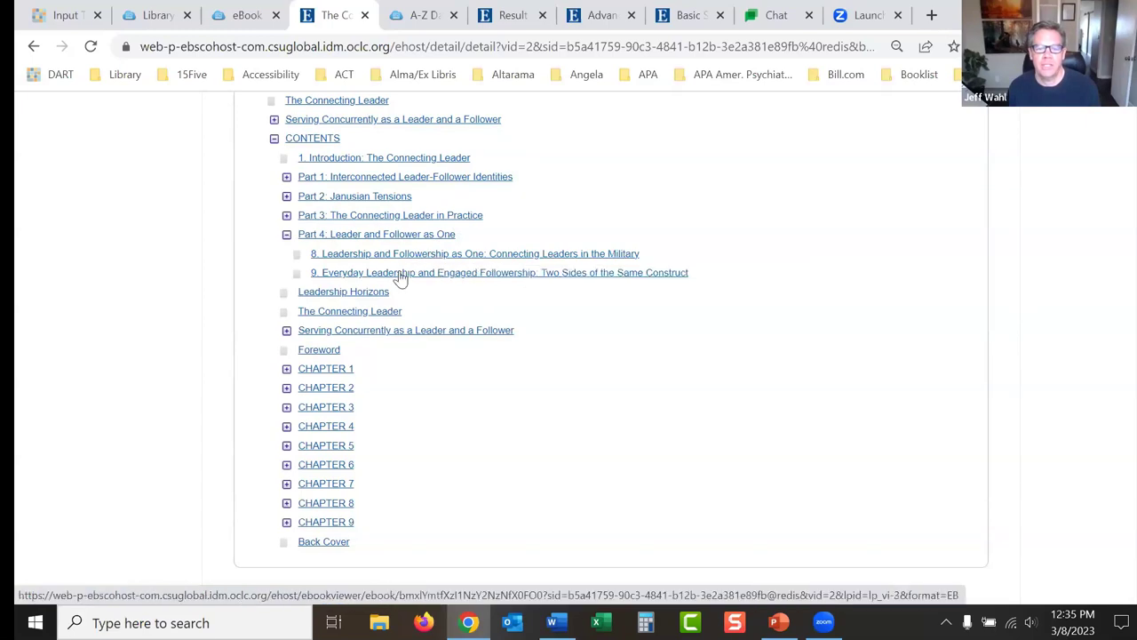
click(496, 273)
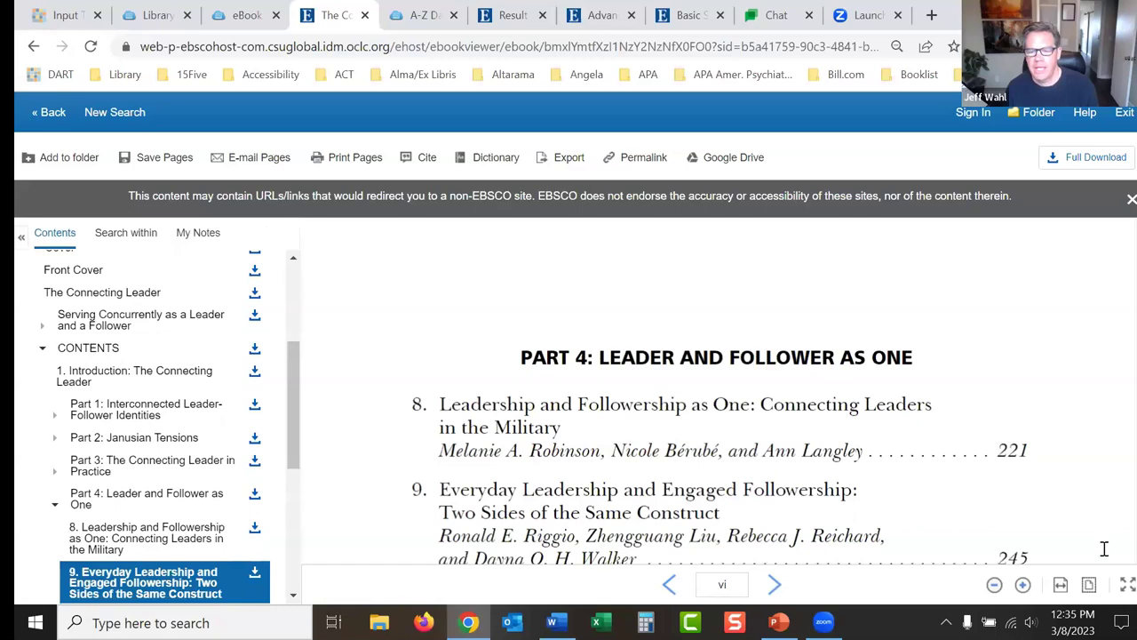
scroll(1127, 565, down, 3)
scroll(1127, 564, down, 3)
scroll(1127, 564, down, 2)
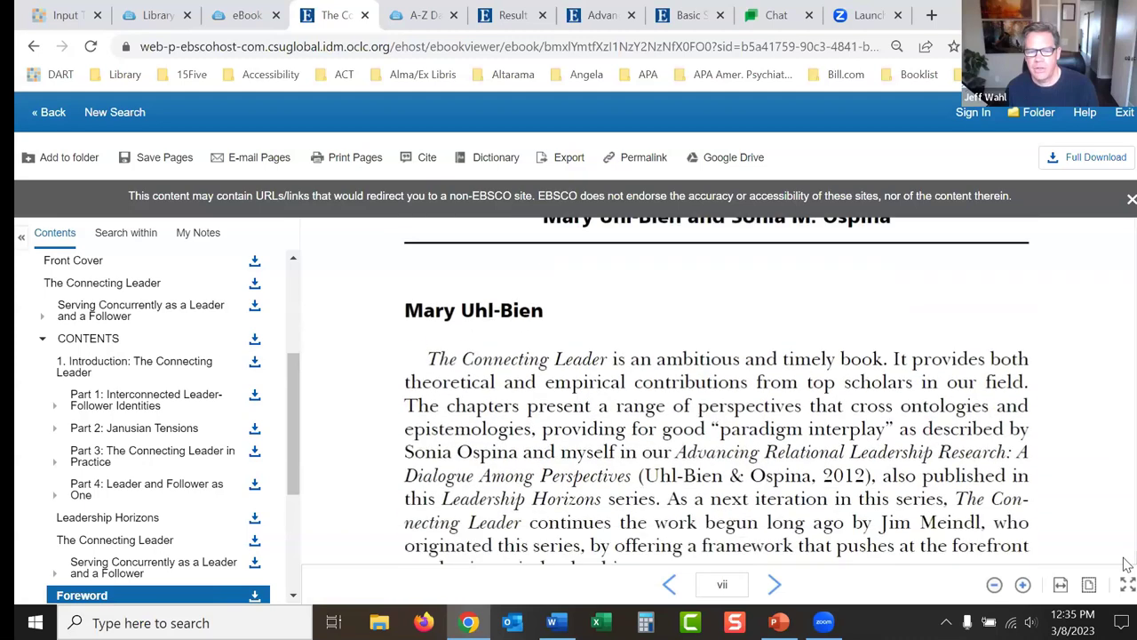
scroll(1127, 565, down, 5)
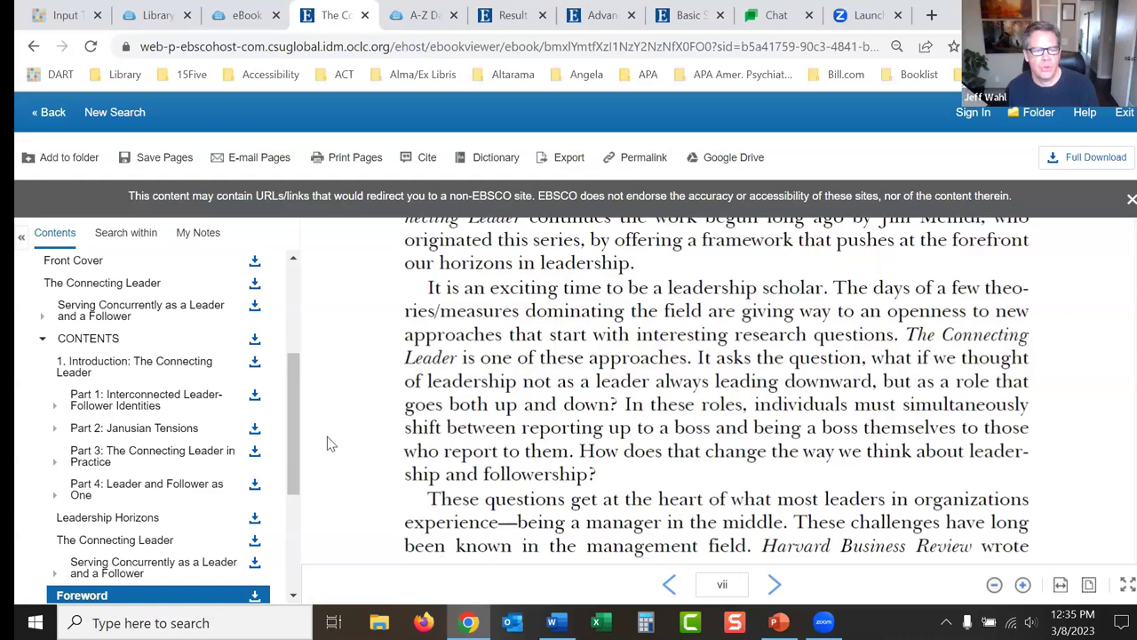
Step: Open entry 7, The Connecting Leader and Managerial Stances at Work, under Part 3 and page through from there to the Foreword
click(139, 405)
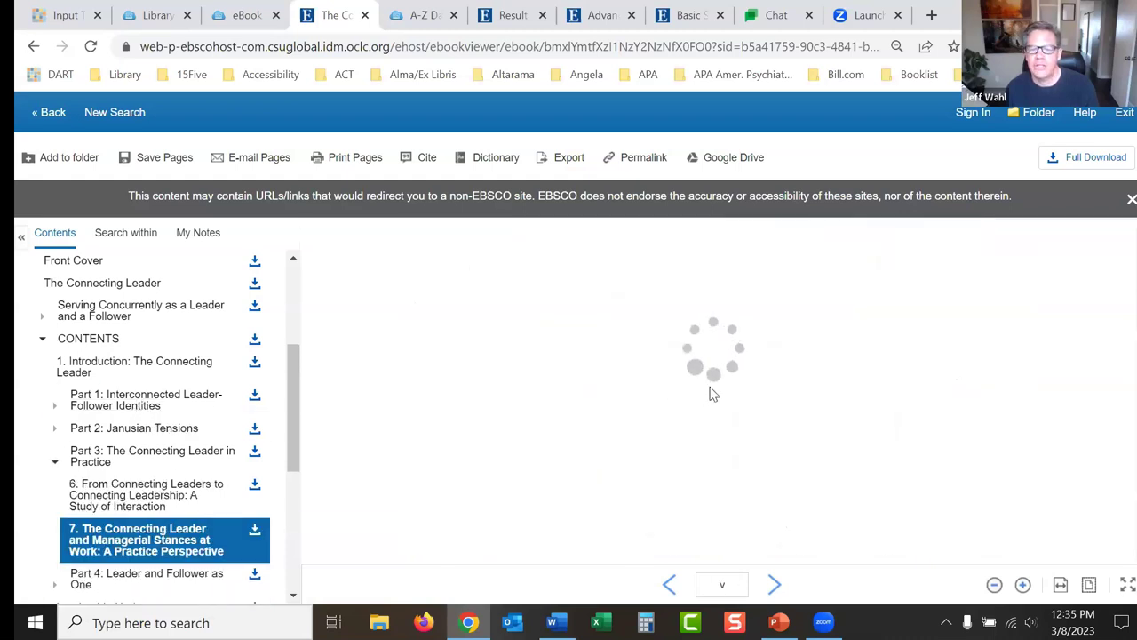
scroll(1127, 560, down, 5)
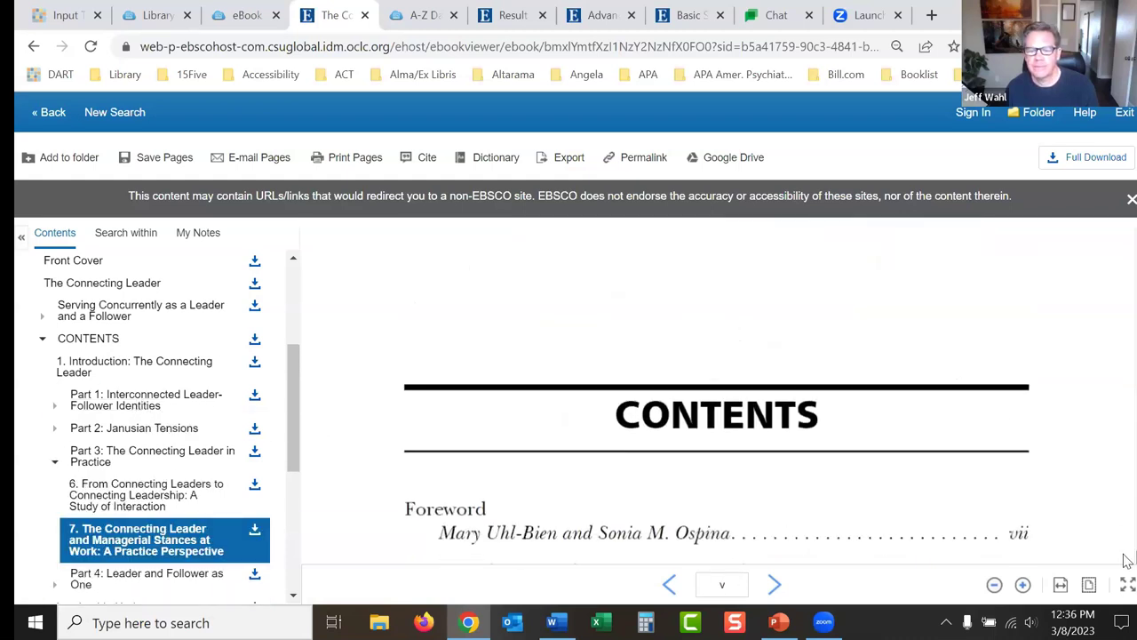
scroll(1126, 559, down, 10)
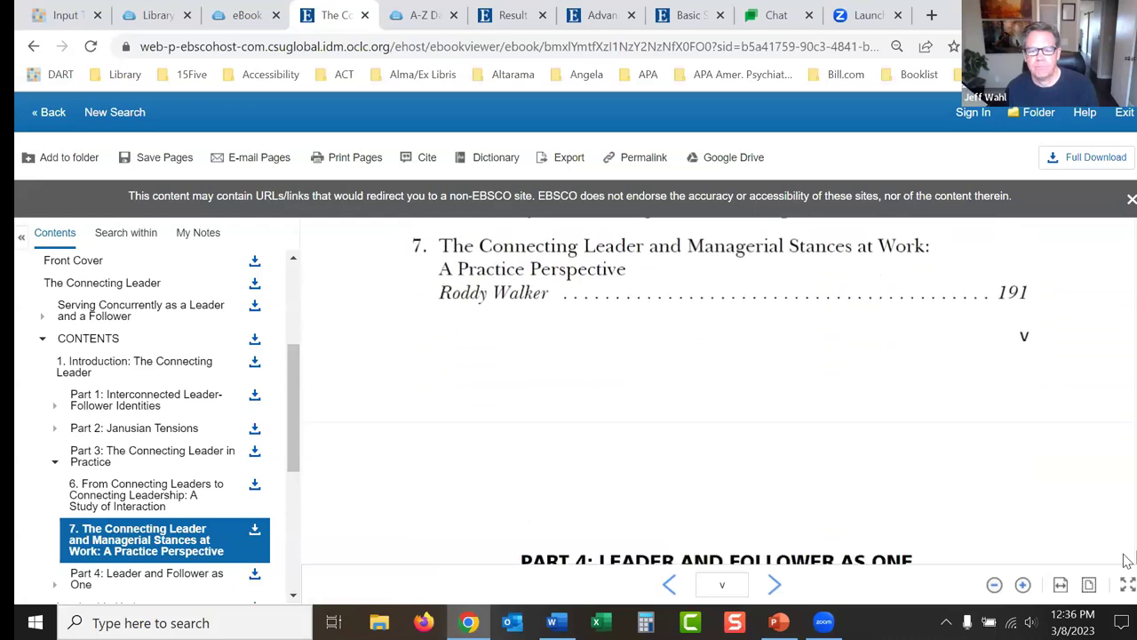
scroll(1127, 559, down, 6)
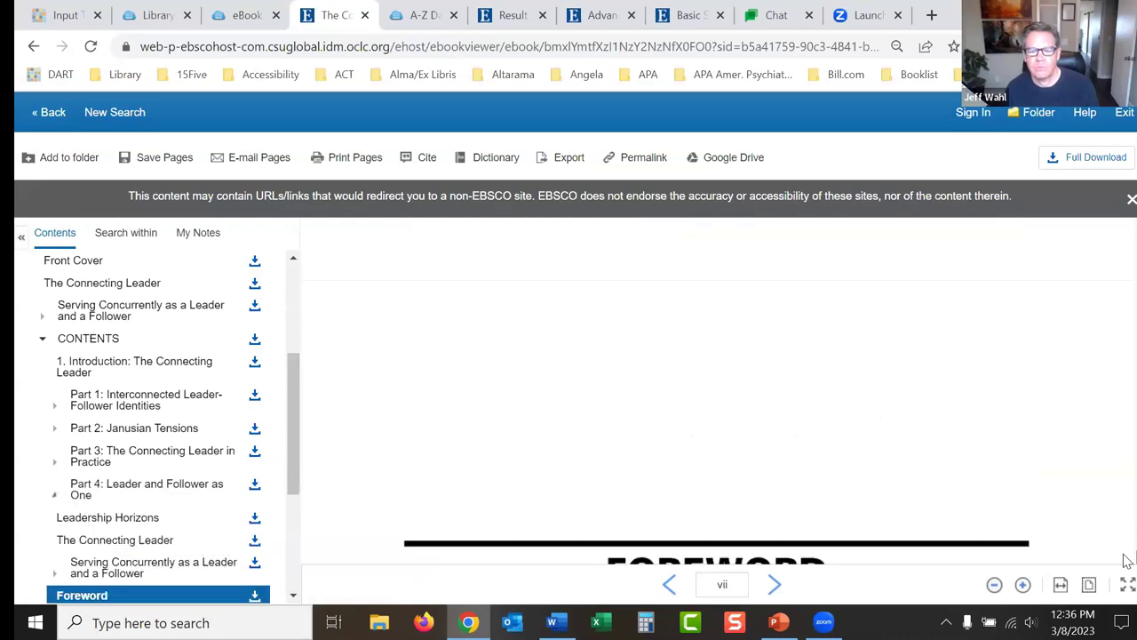
scroll(1127, 560, down, 2)
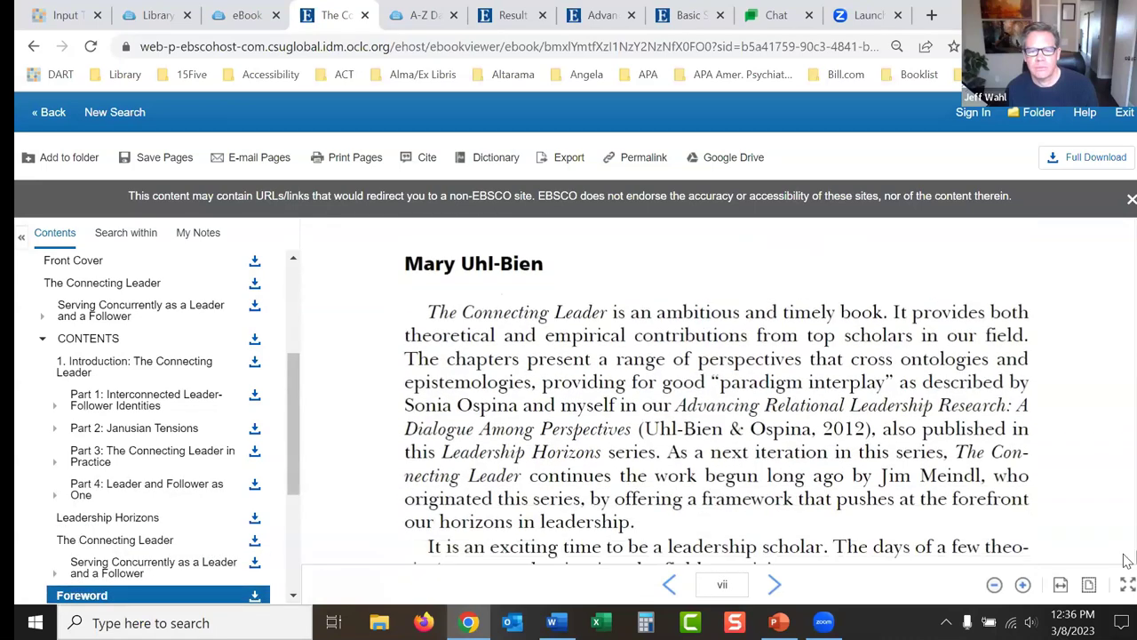
Step: Leave the eBook viewer, return to the leader* result list and look through the listed eBooks
click(55, 113)
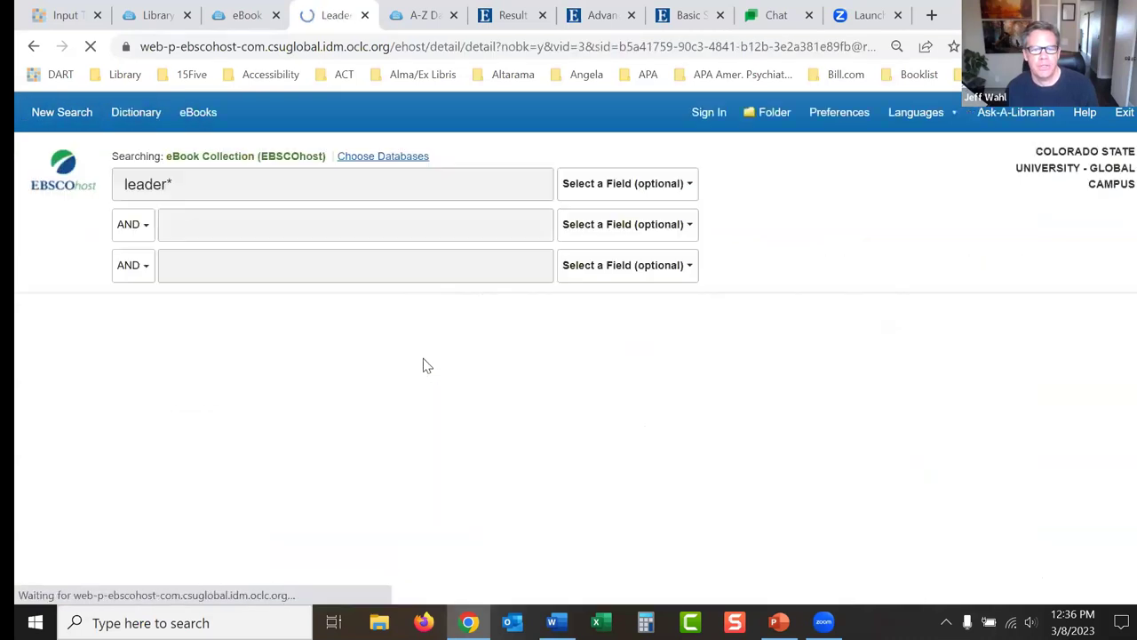
click(263, 349)
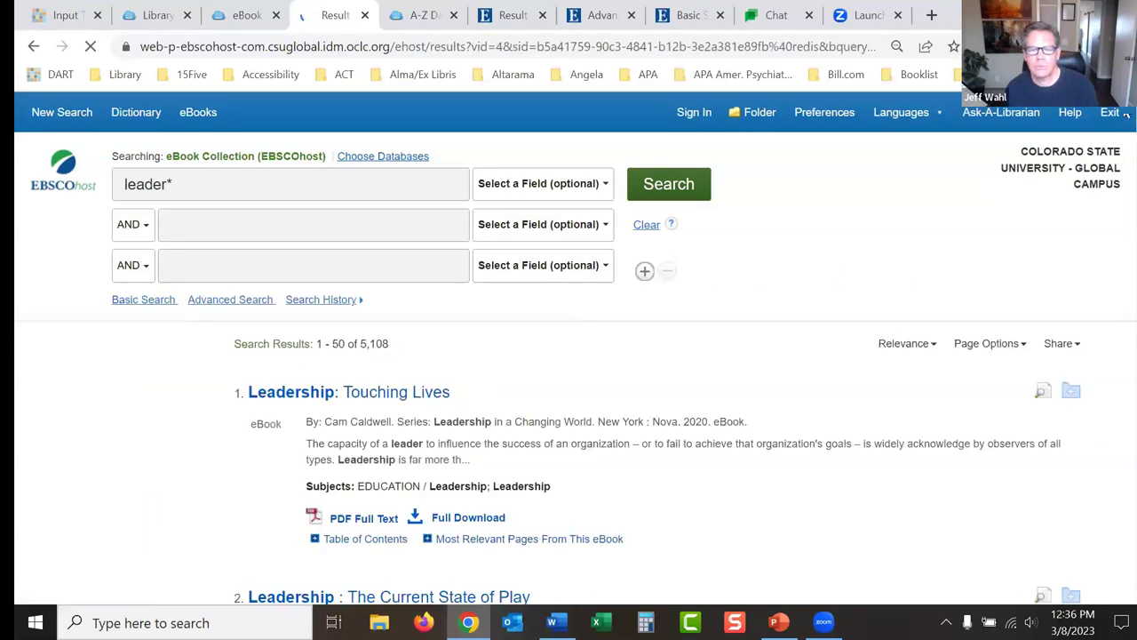
scroll(1127, 151, down, 10)
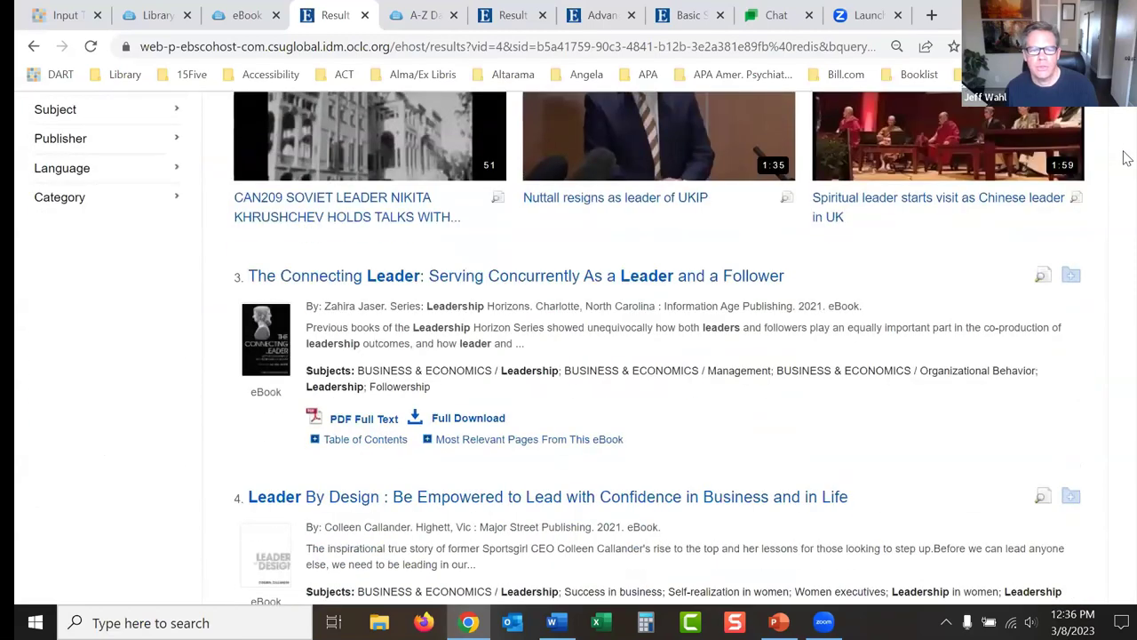
scroll(1127, 168, down, 5)
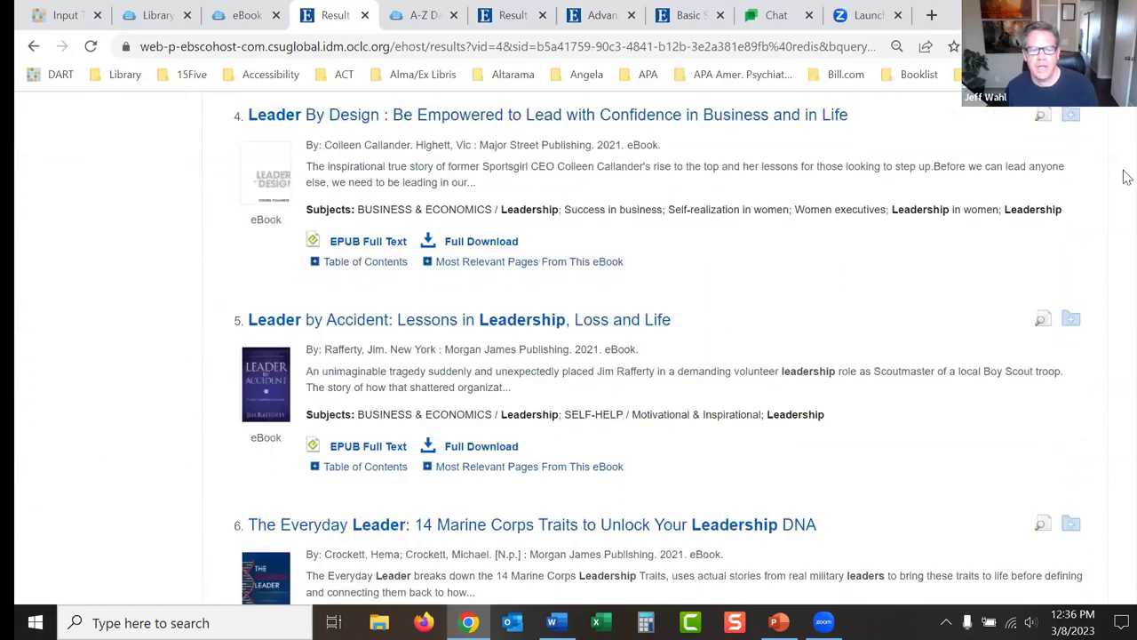
scroll(1127, 181, up, 15)
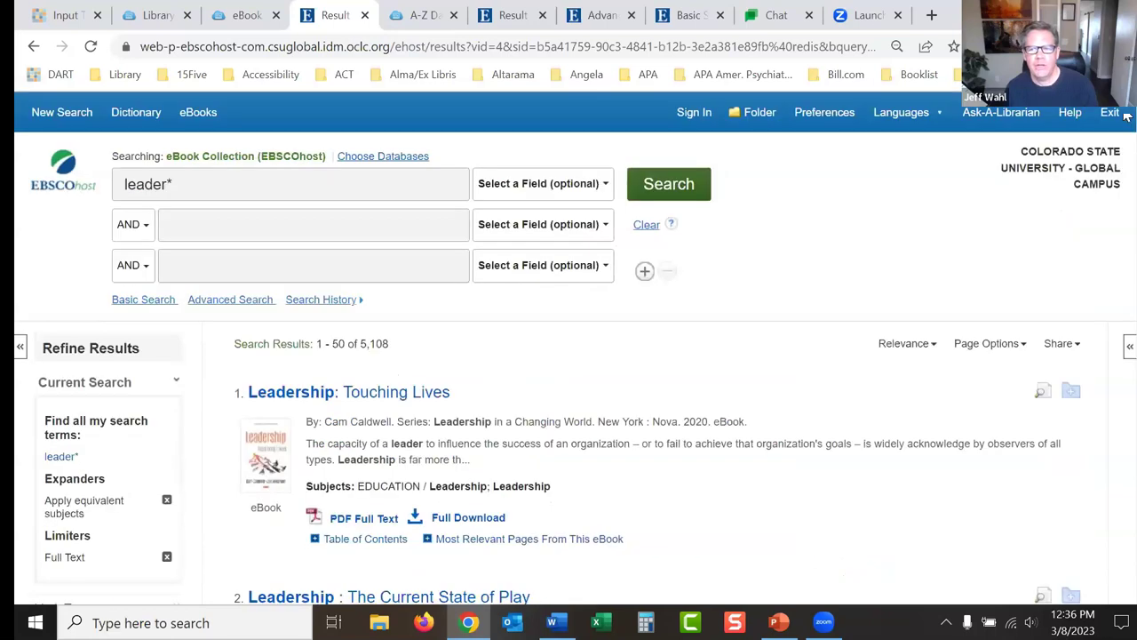
Step: Narrow the leader* search by adding "authentic or servant or transform* or charismatic" as the second search line and run it
click(267, 231)
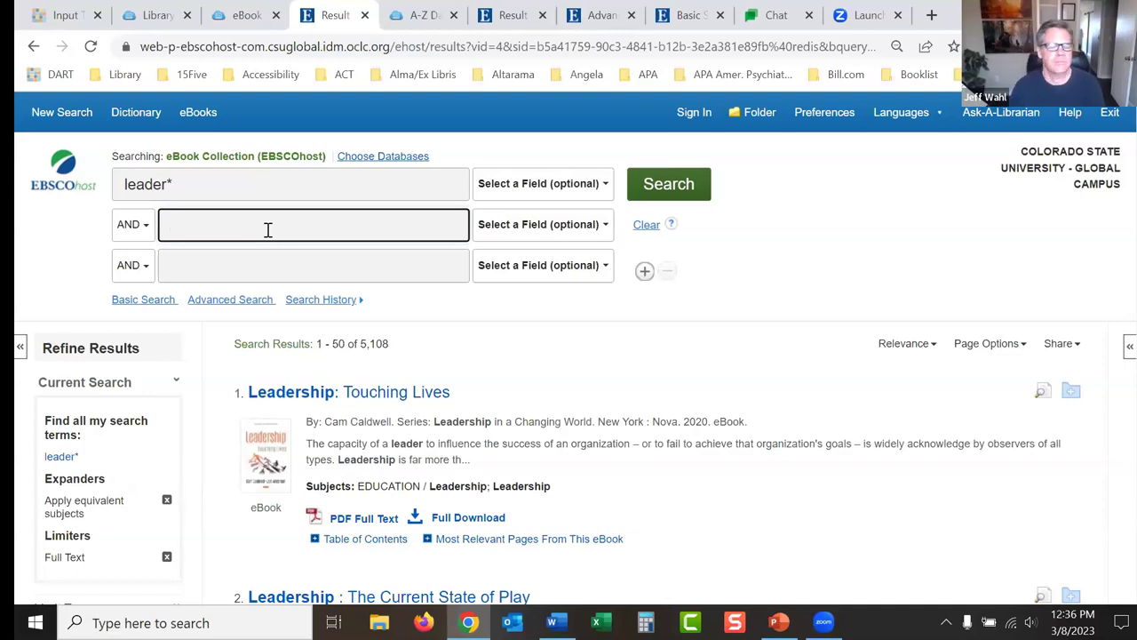
text(authent)
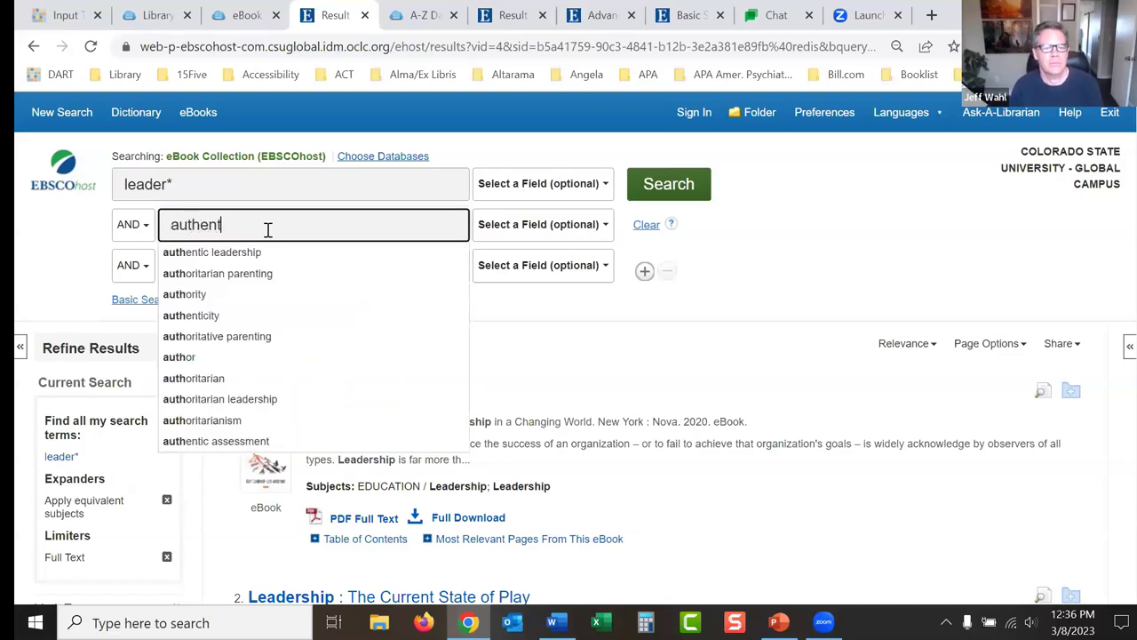
text(ic or servant or)
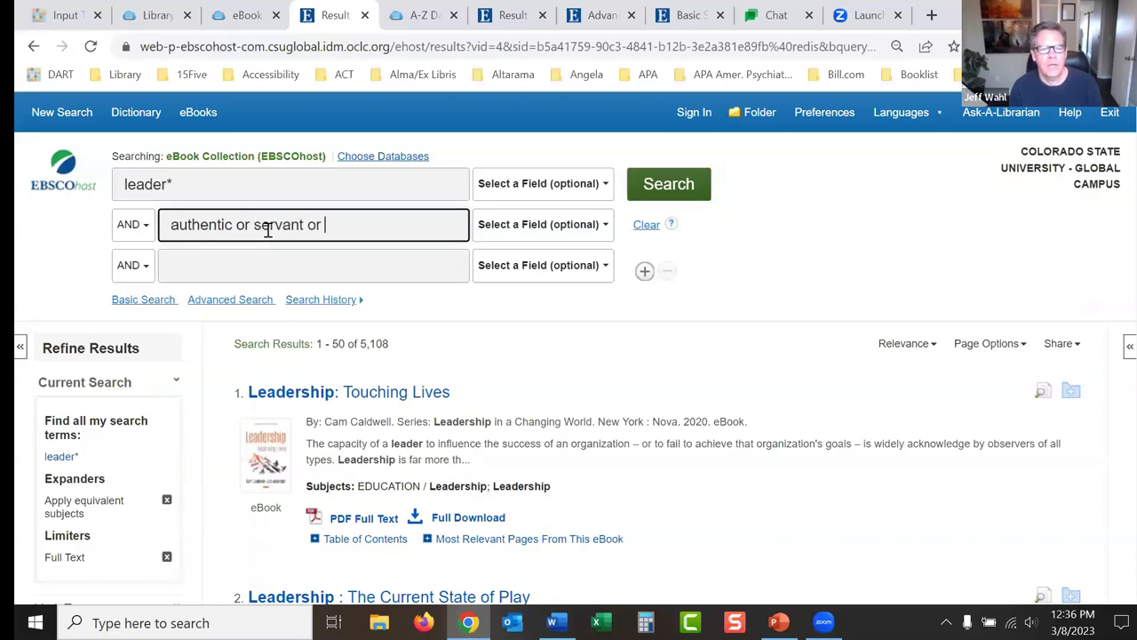
text( transform*)
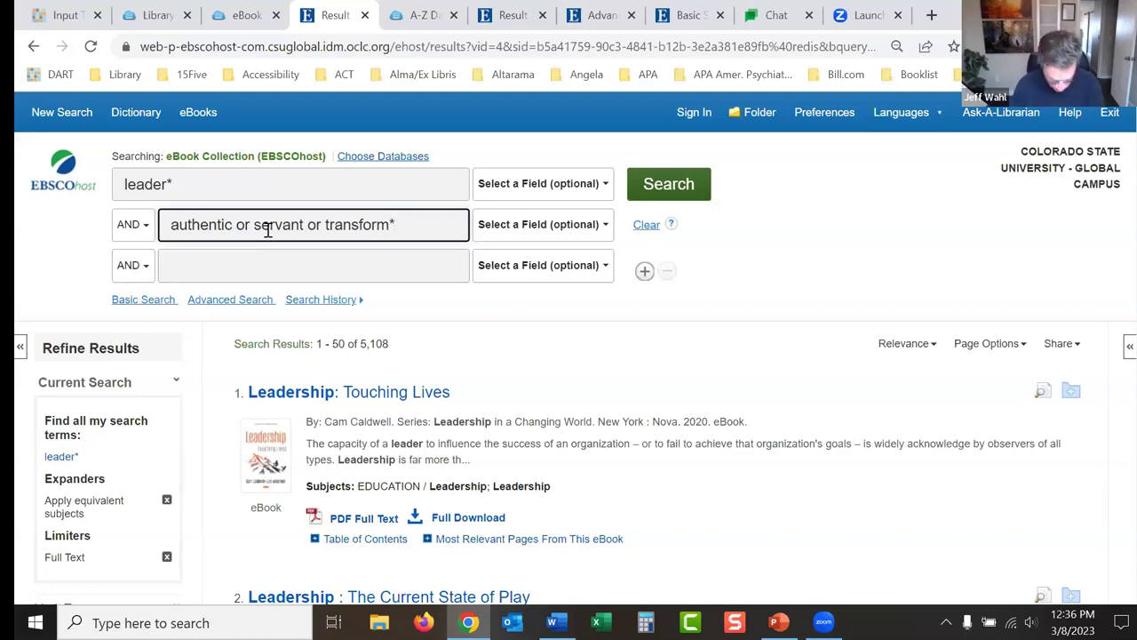
text(or charismatic)
key(Return)
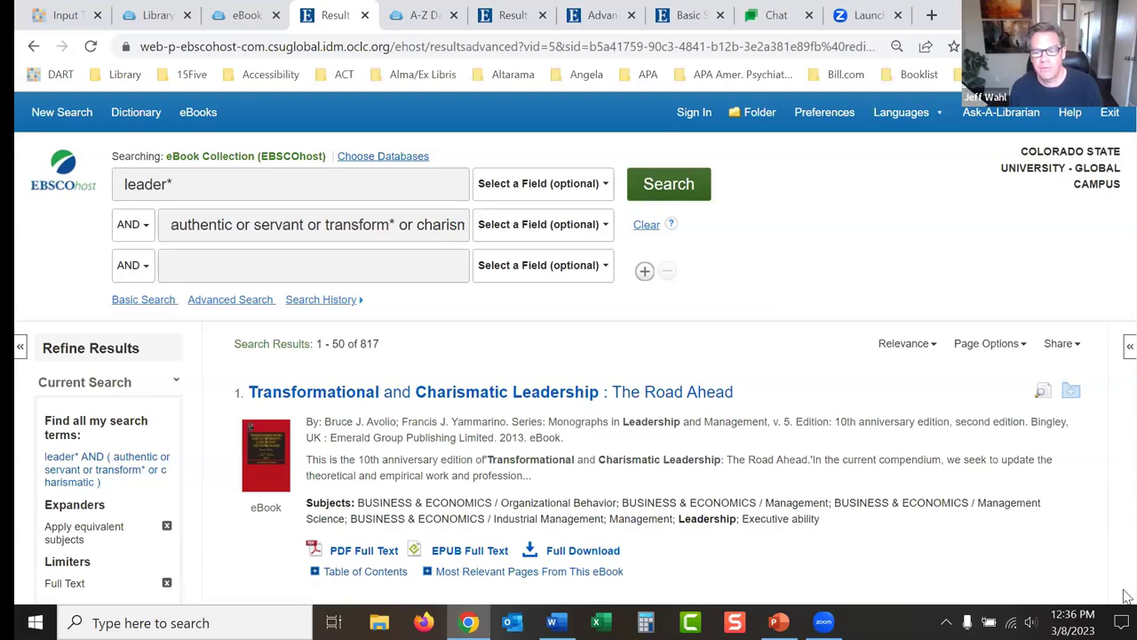
Step: Open the detailed record of Yours Truly : Staying Authentic in Leadership and Life from the results and review its description and subjects
scroll(1127, 601, down, 5)
scroll(1127, 603, down, 1)
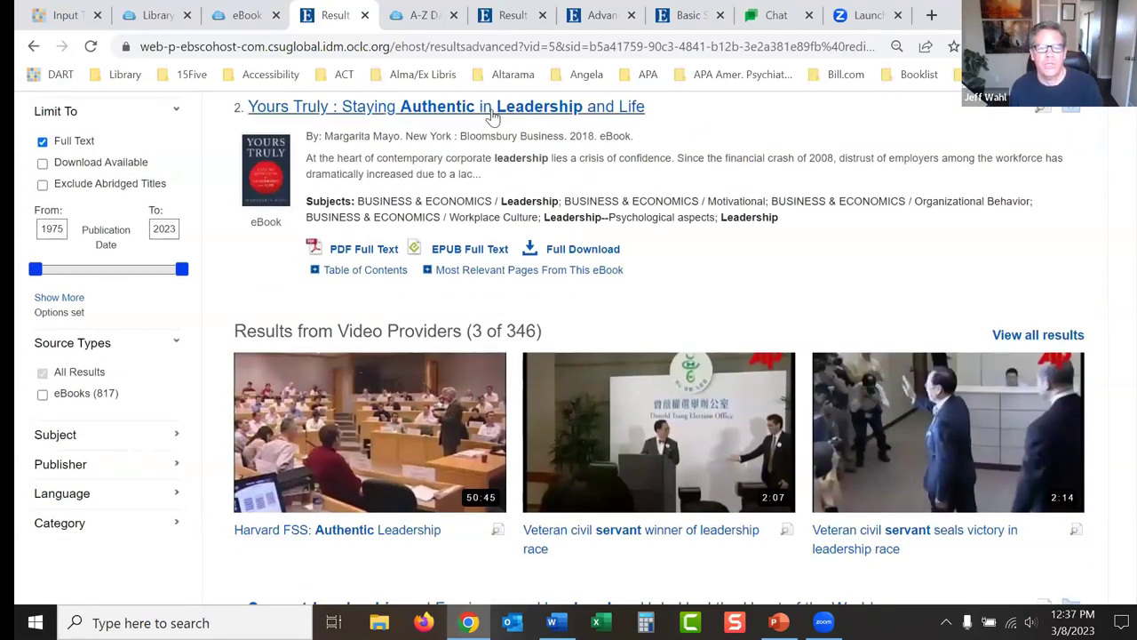
click(560, 108)
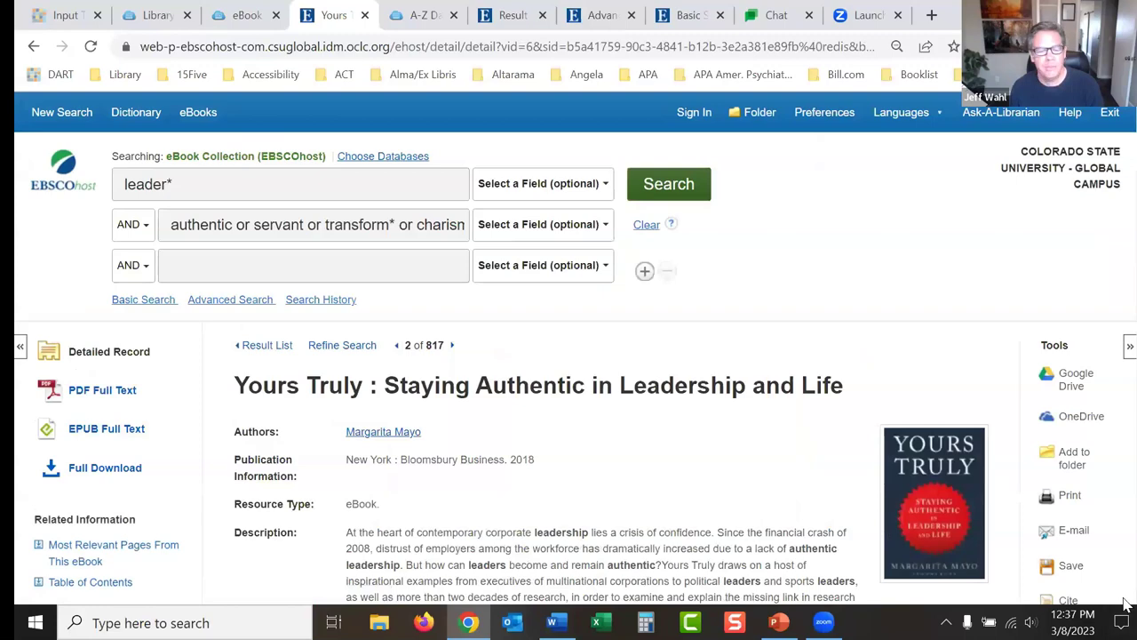
scroll(1127, 601, down, 2)
scroll(1127, 601, down, 2)
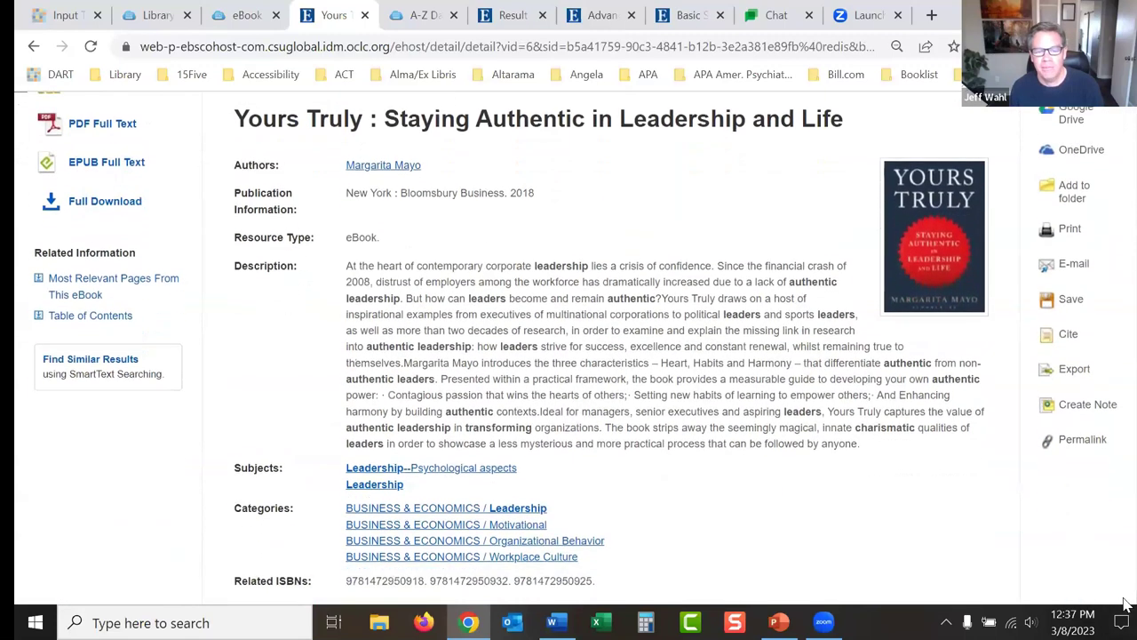
Step: In the Yours Truly table of contents, expand Part One and chapter 2 Confident Humility, and open "Why humble people make better leaders"
click(56, 317)
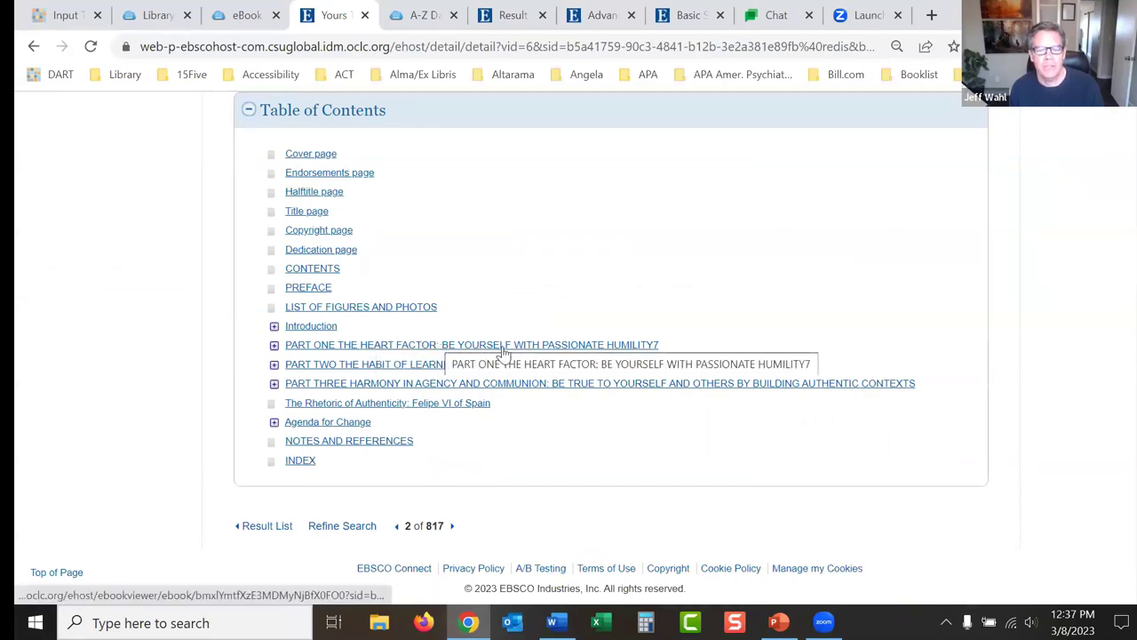
click(273, 347)
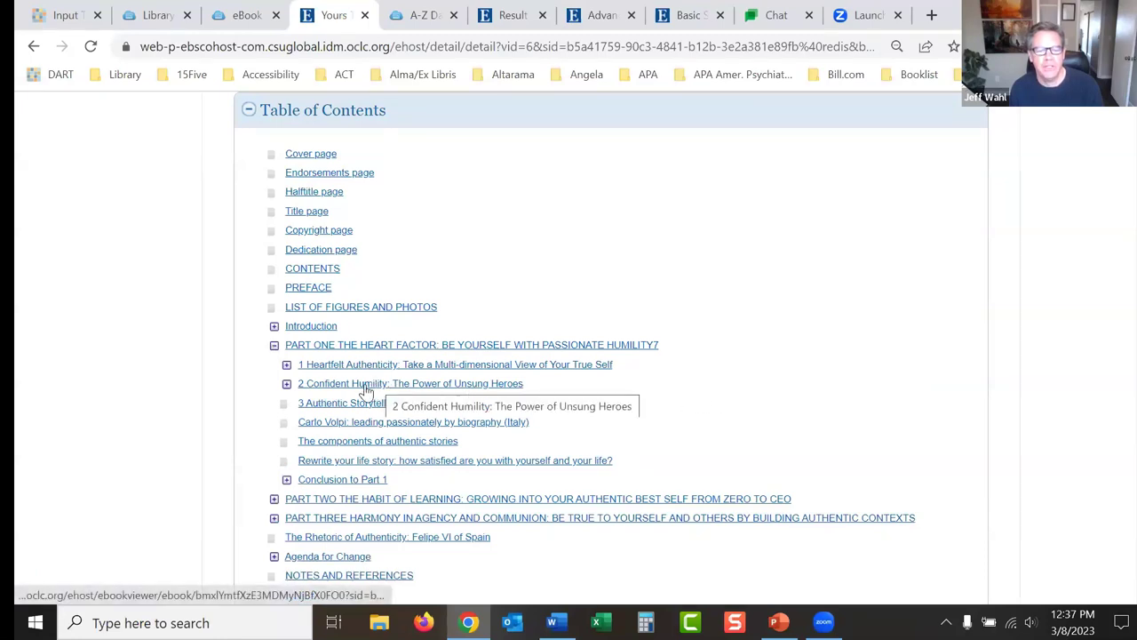
click(286, 384)
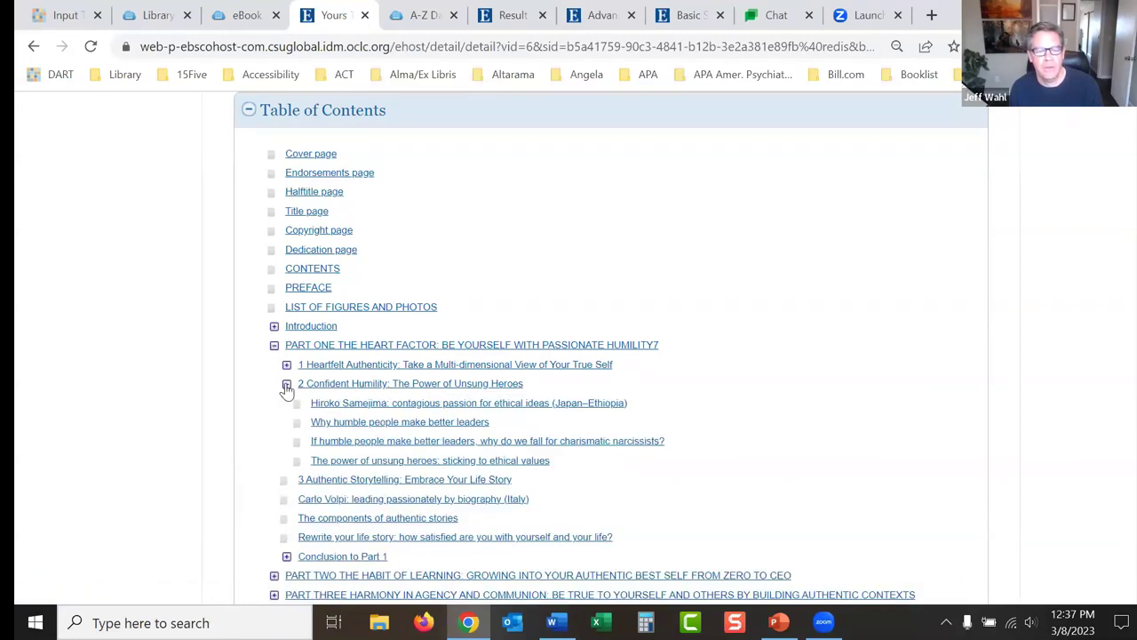
click(360, 426)
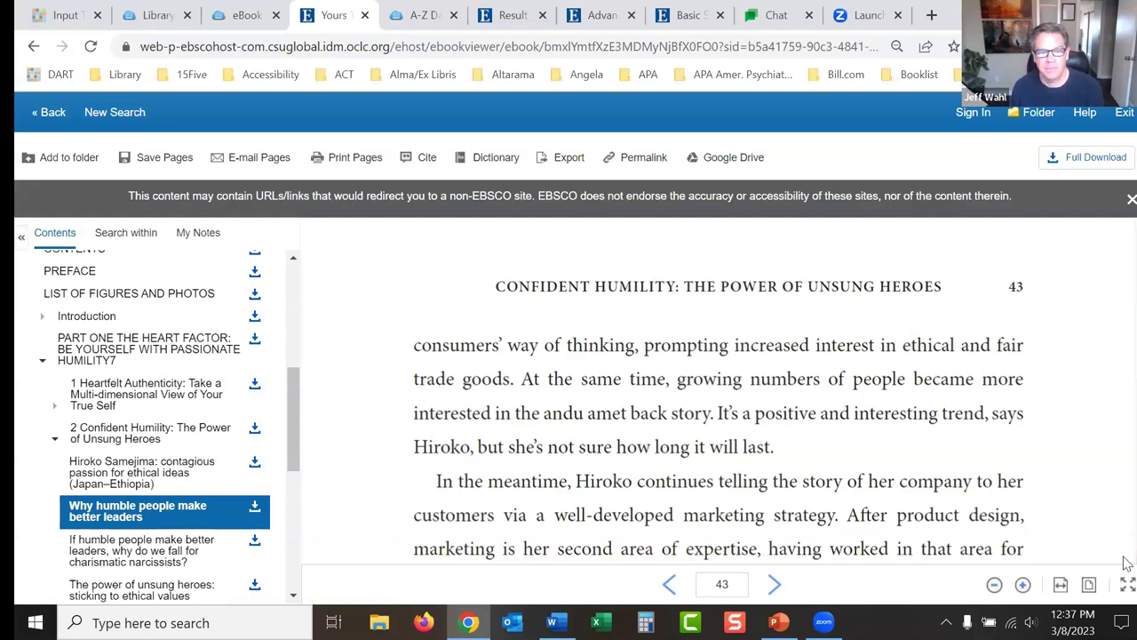
Step: Read the start of the section "Why humble people make better leaders" on page 43, and leave the eBook viewer
scroll(1127, 562, down, 5)
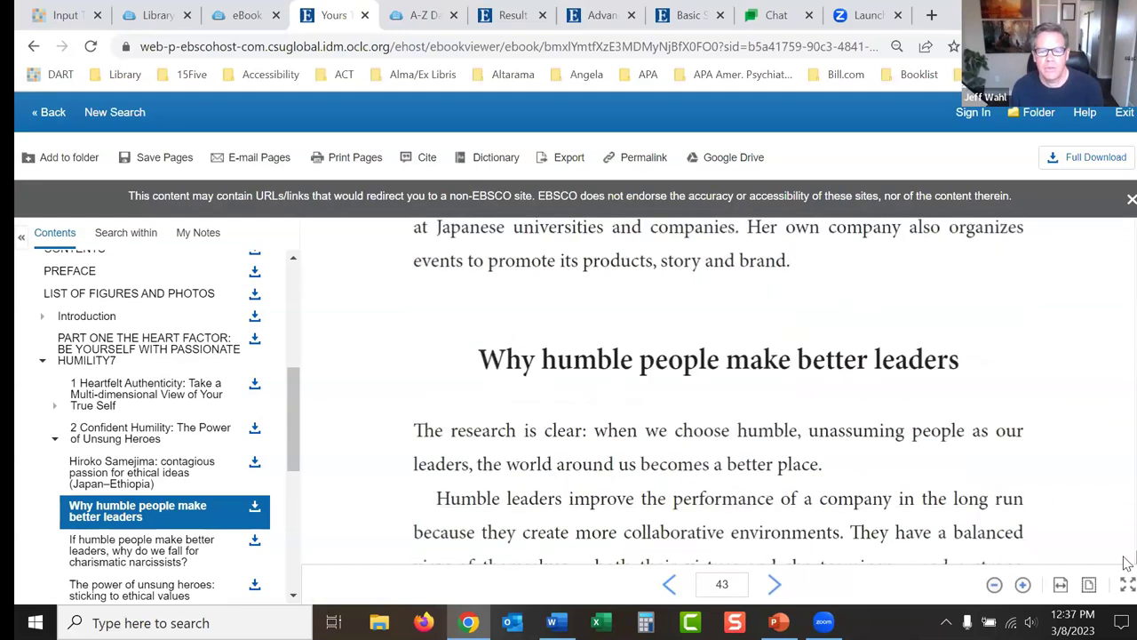
scroll(1127, 562, down, 1)
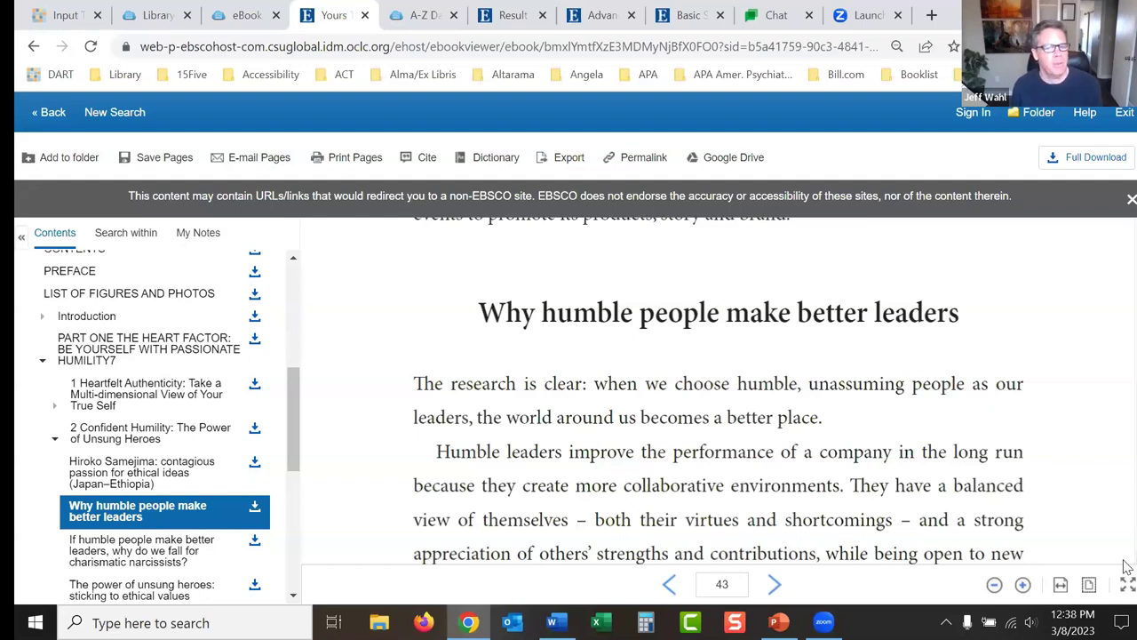
scroll(1127, 567, down, 1)
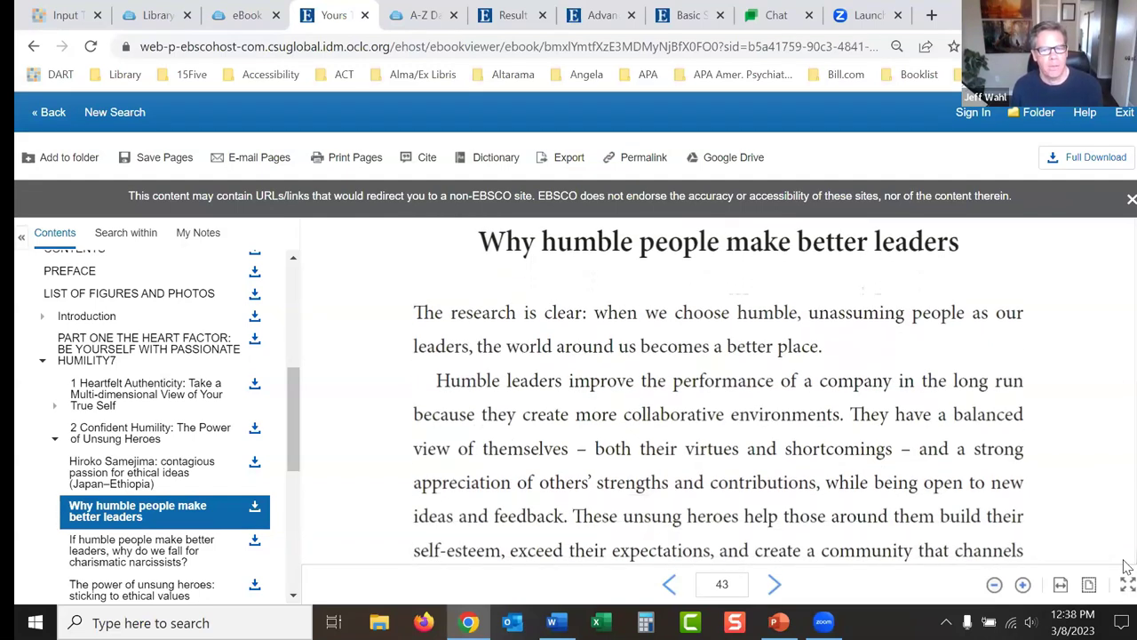
click(50, 118)
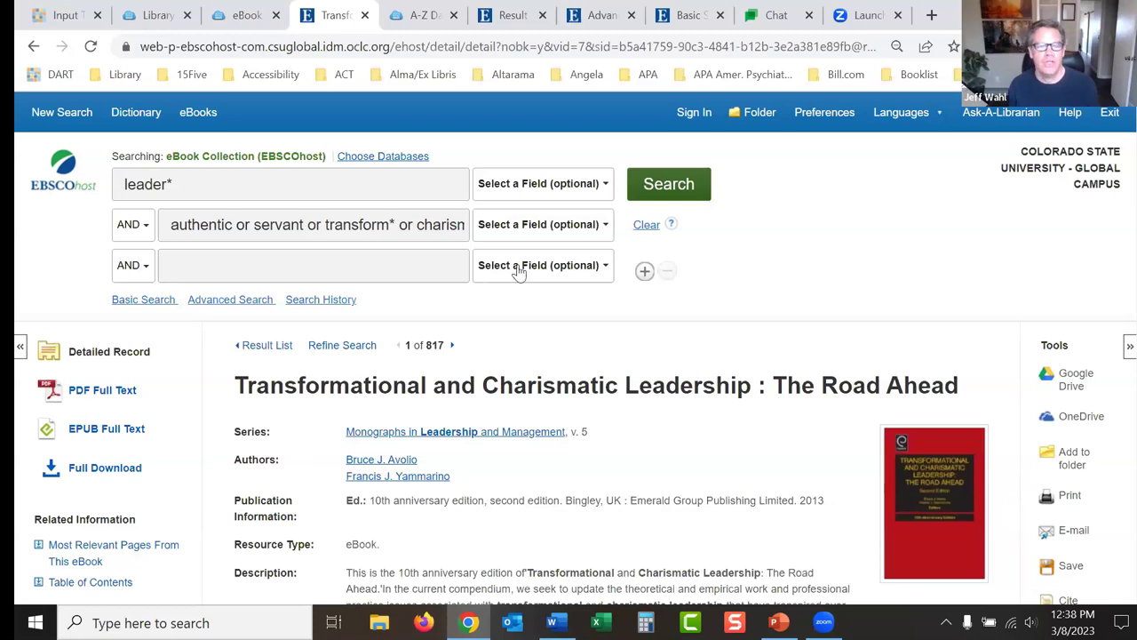
click(158, 15)
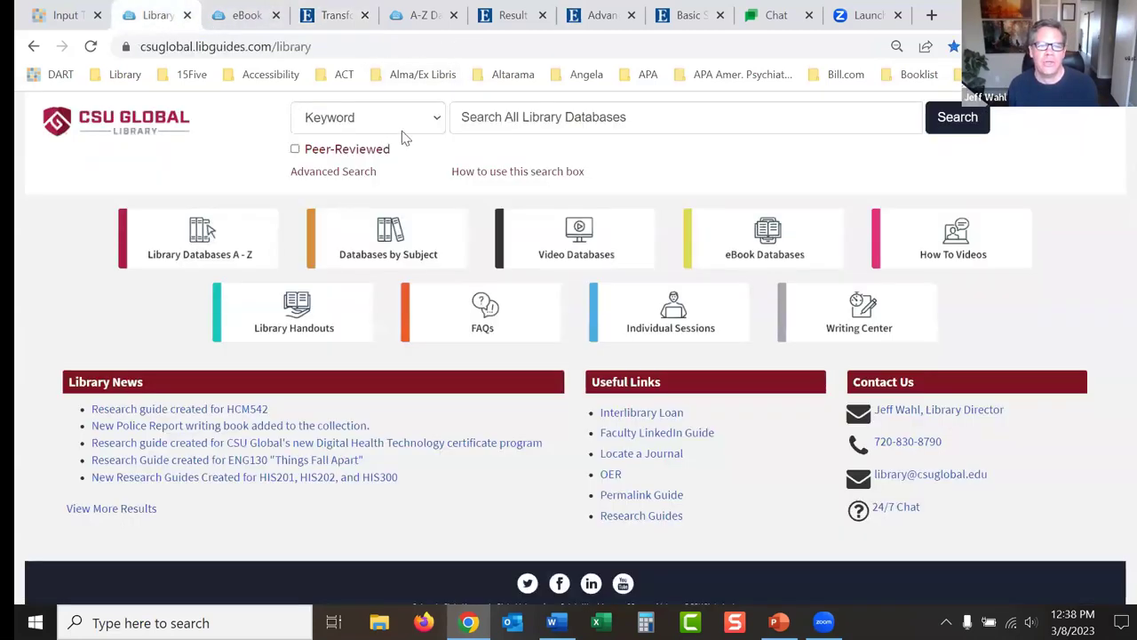
click(331, 15)
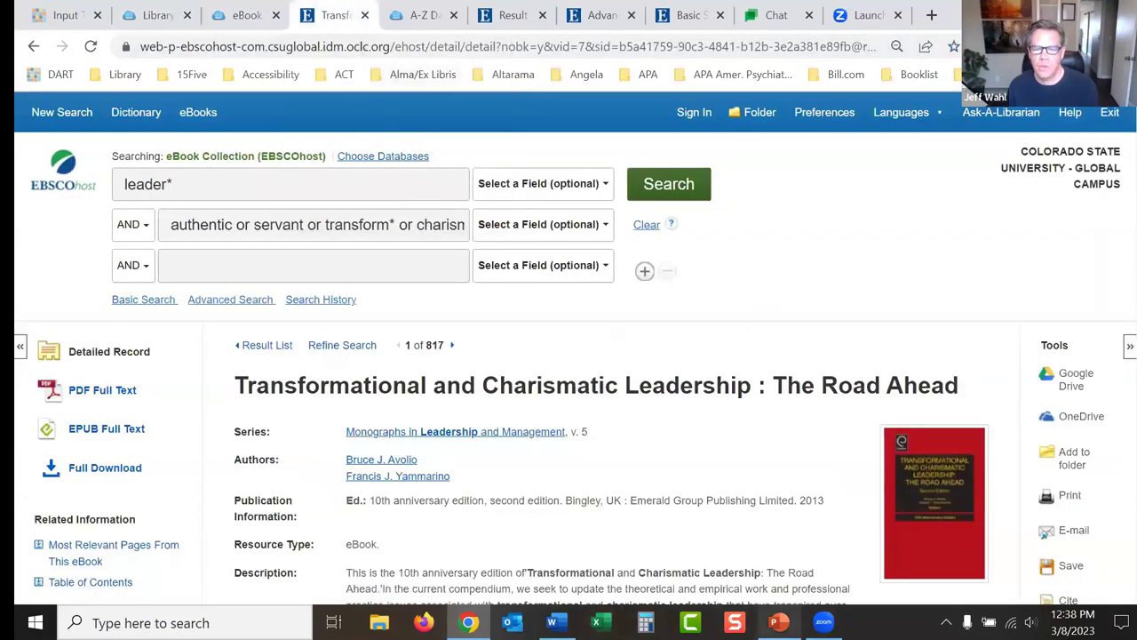
click(778, 622)
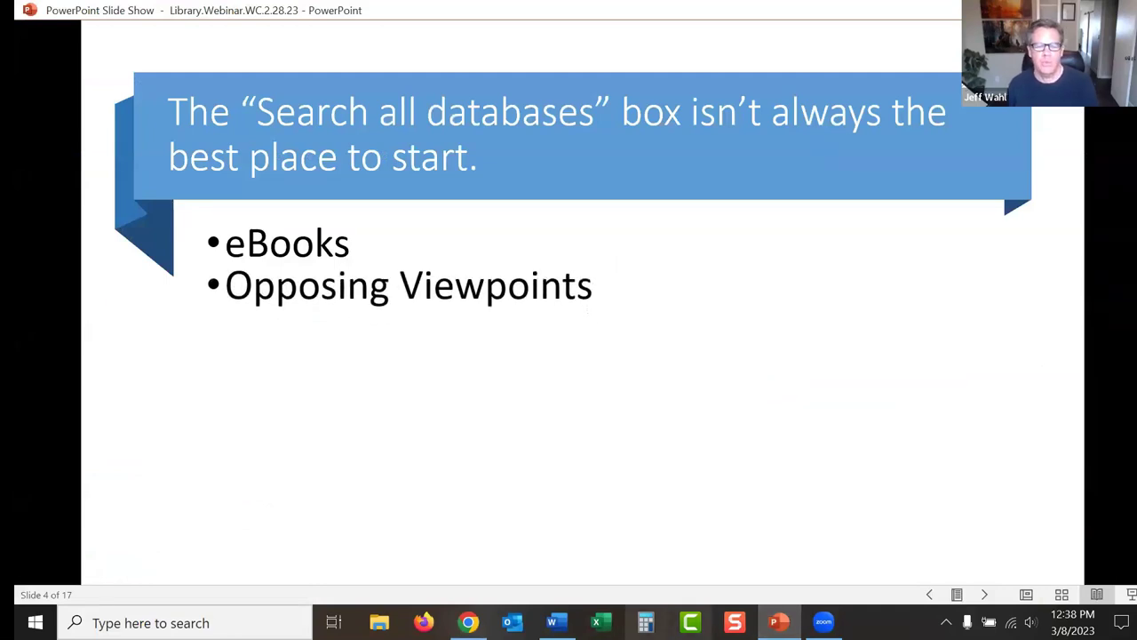
key(alt+Tab)
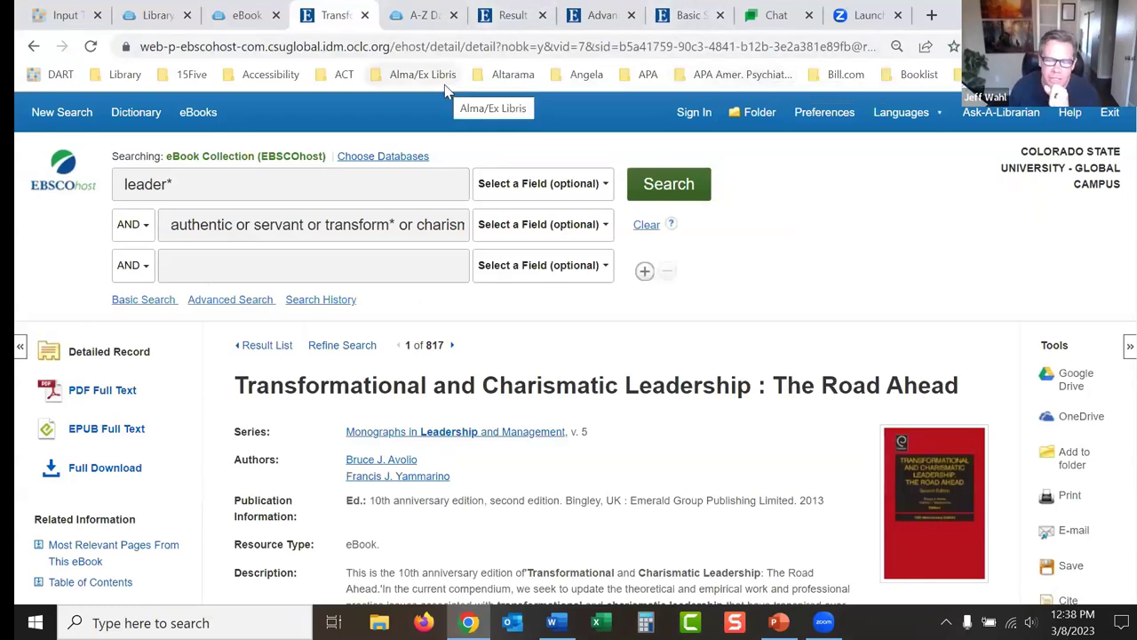
click(504, 18)
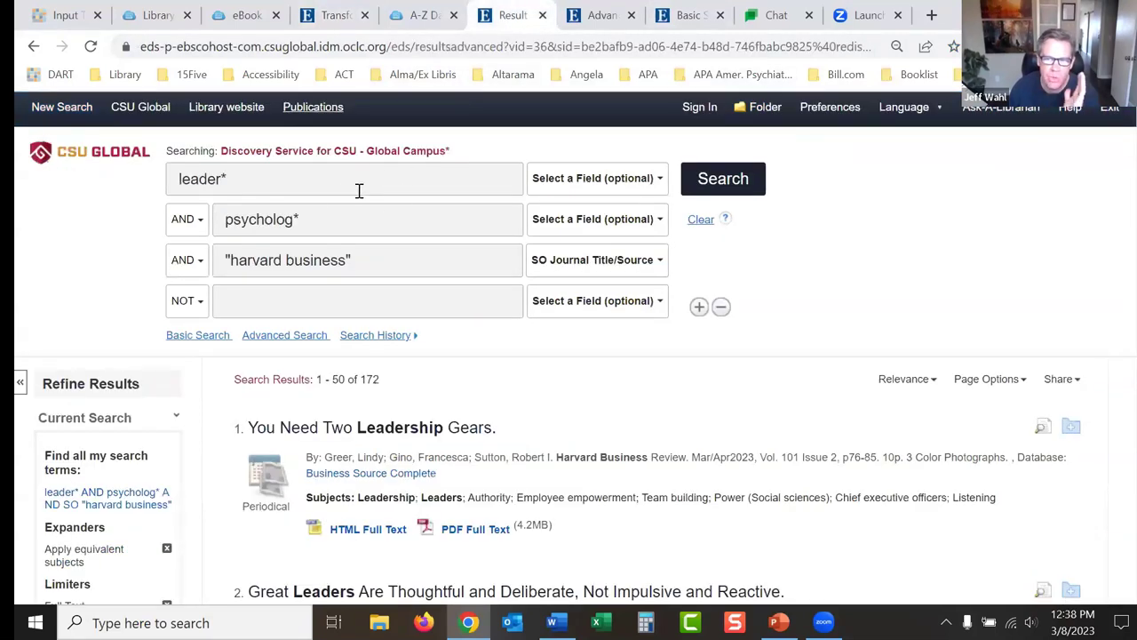
Step: Return to the CSU Global Library home page and open the list of databases by subject
click(165, 18)
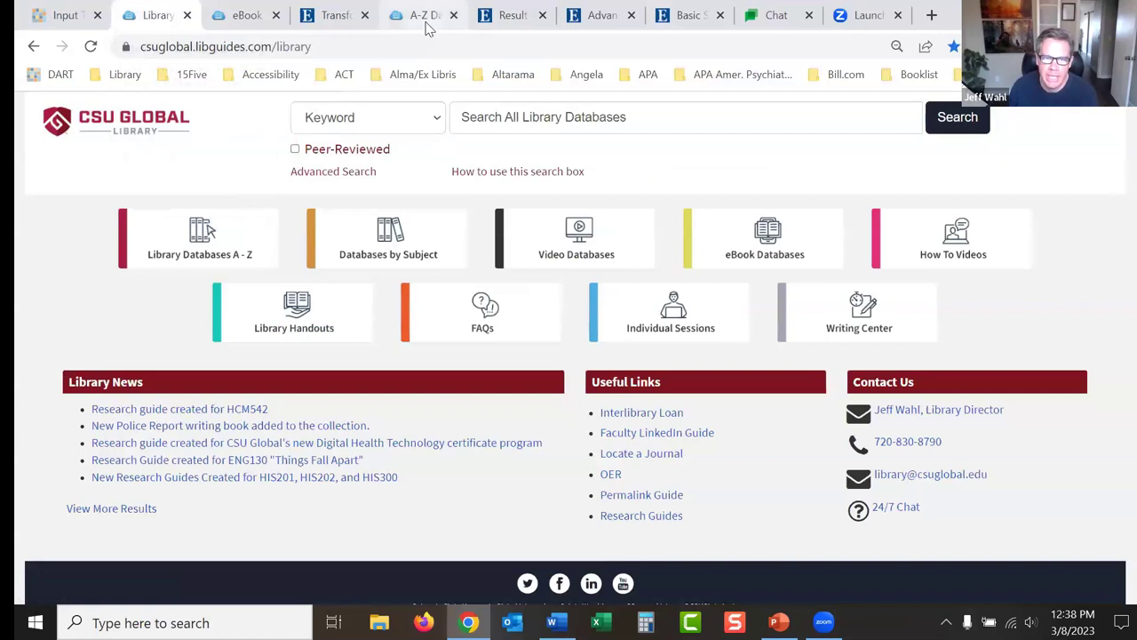
click(388, 244)
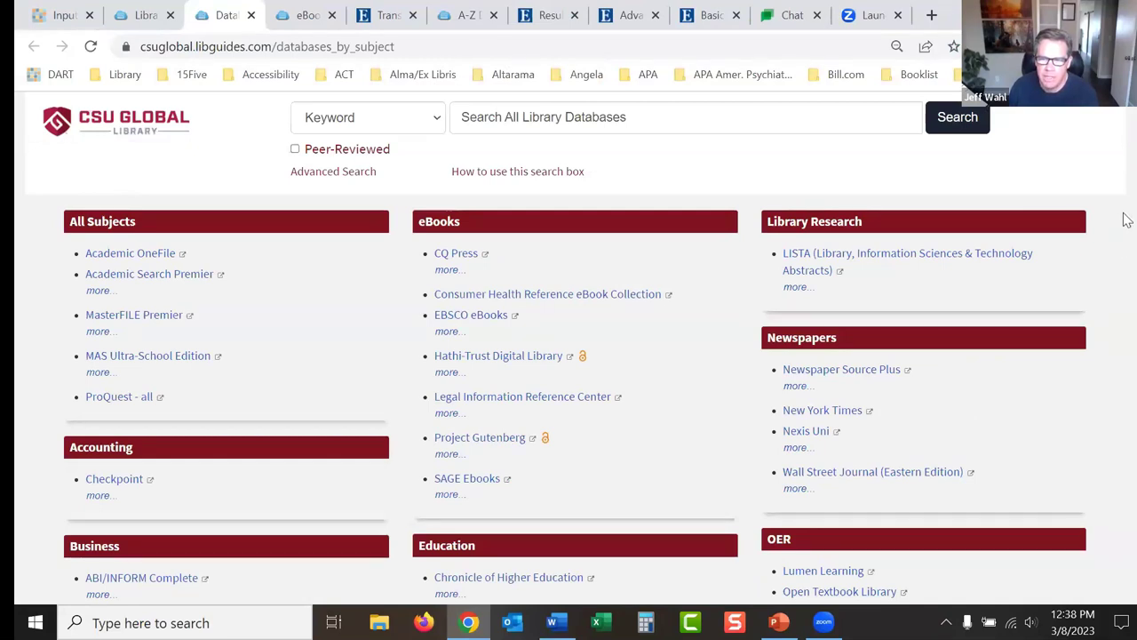
click(457, 21)
click(227, 18)
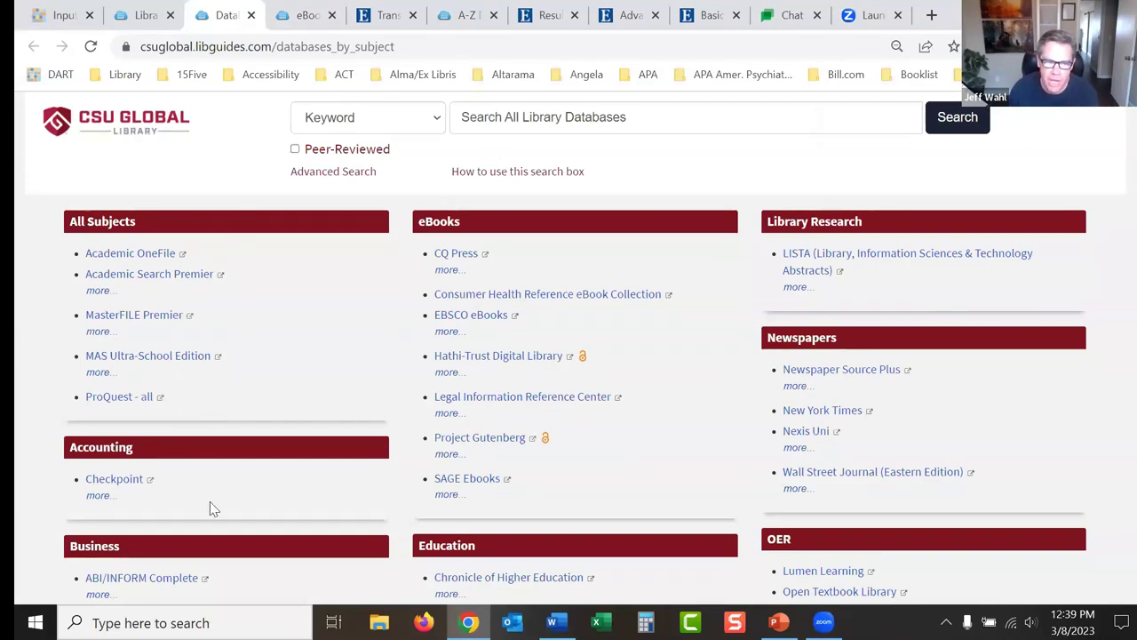
Step: Open the Opposing Viewpoints in Context database listed under Pro/Con Controversial Issues
scroll(1127, 267, down, 2)
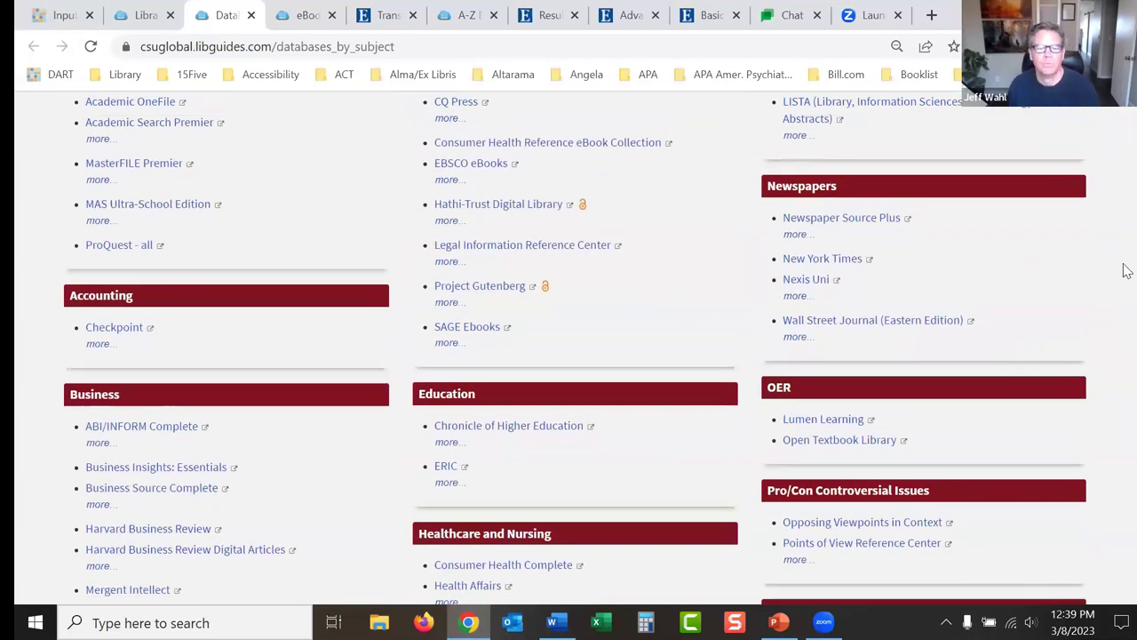
scroll(1125, 284, down, 2)
scroll(1125, 308, up, 1)
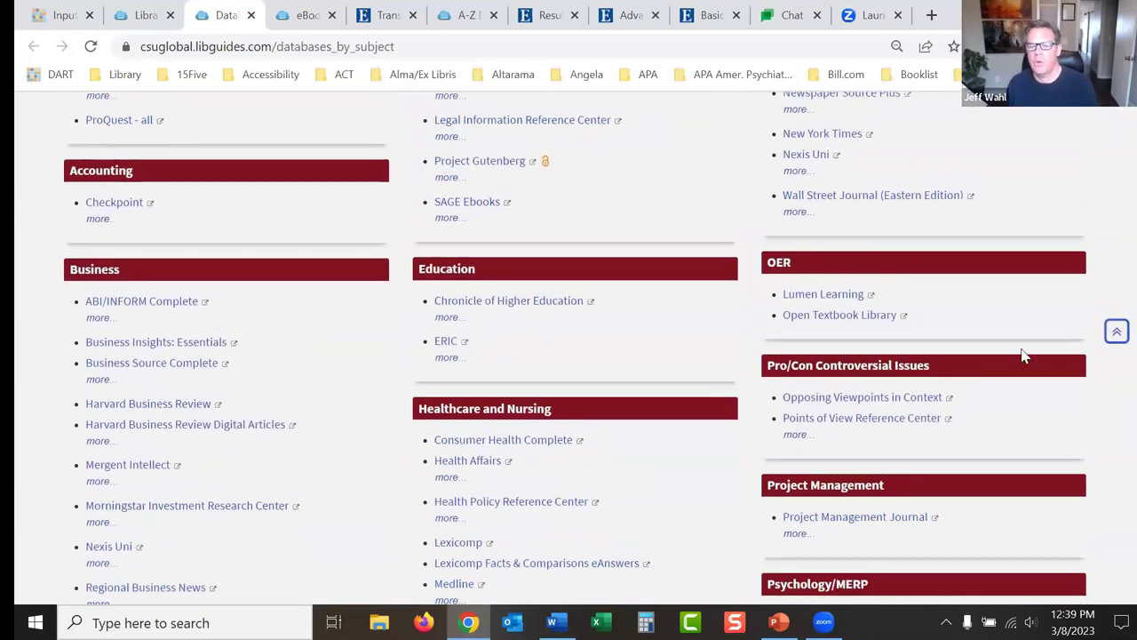
click(851, 402)
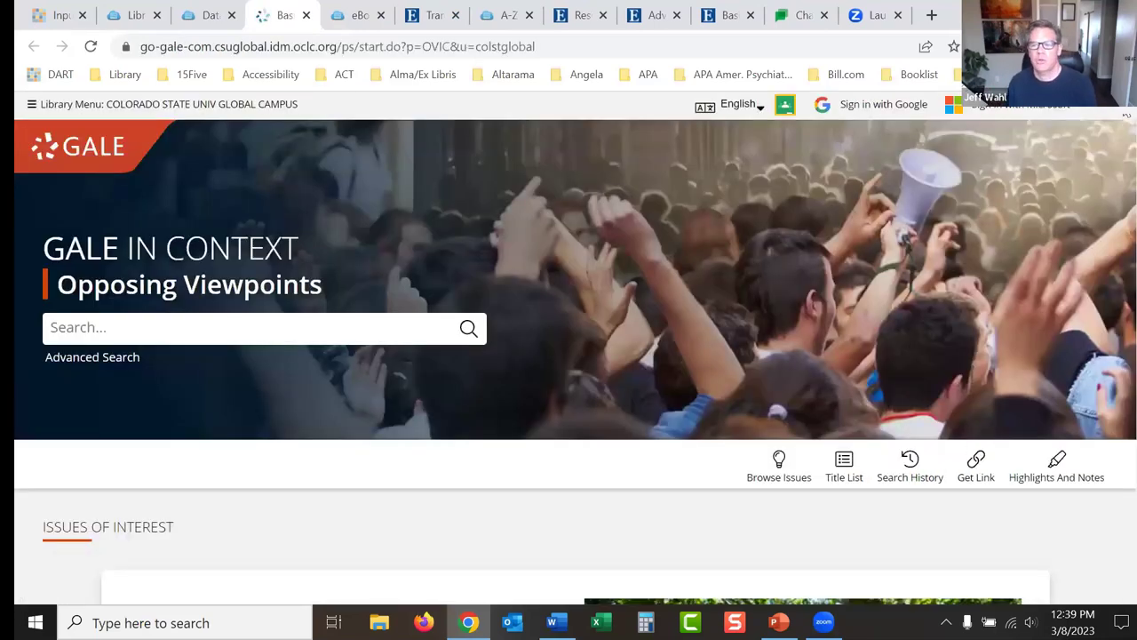
Step: Look over the Opposing Viewpoints home page and open its full list of issues to browse
scroll(1125, 142, down, 2)
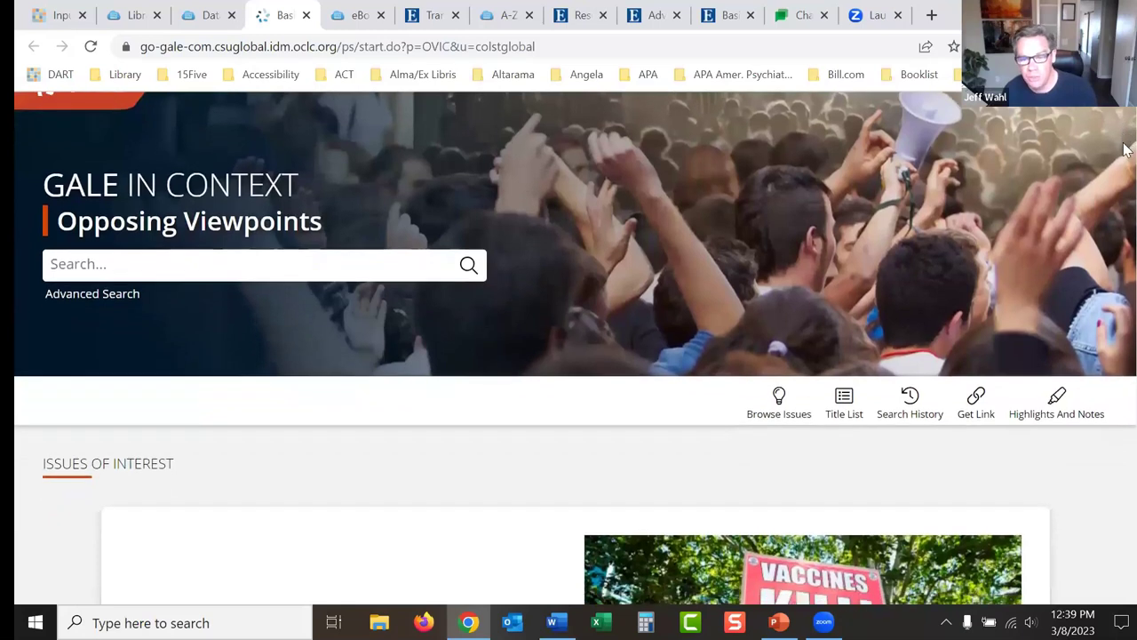
scroll(1125, 158, down, 1)
scroll(1125, 156, up, 1)
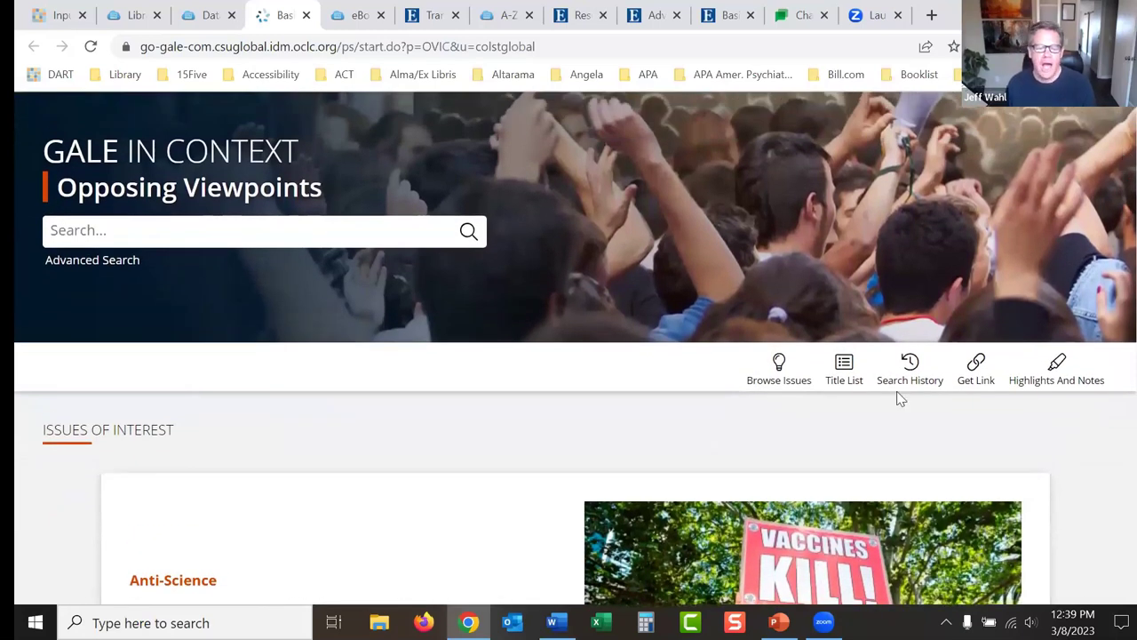
click(779, 381)
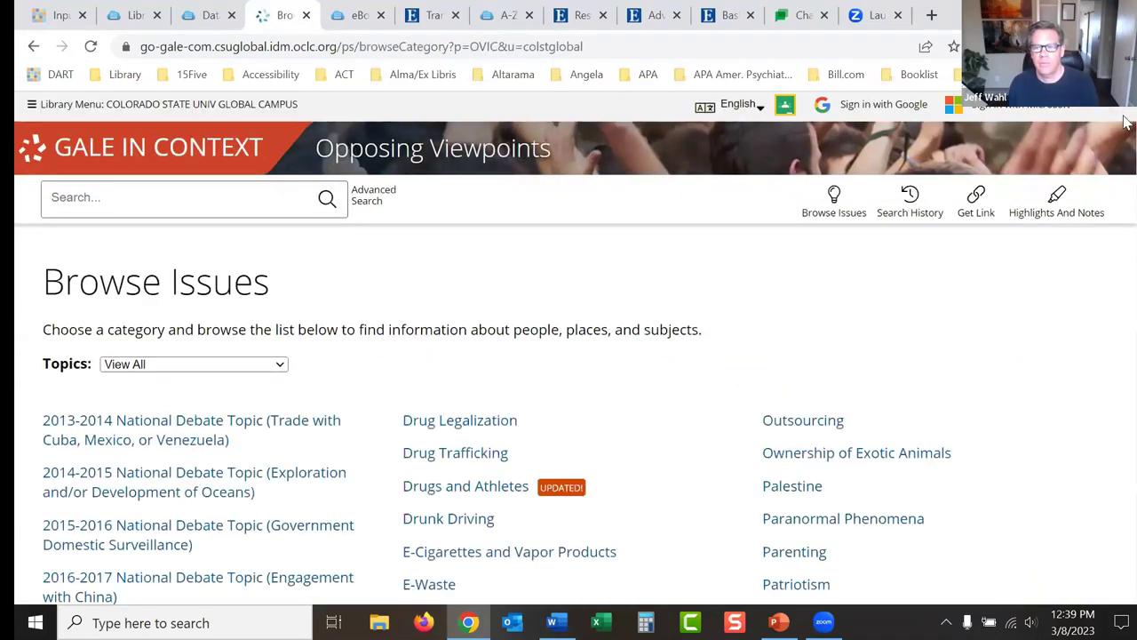
Step: Examine the alphabetical list of issues, with all topics shown, for controversial subjects suitable for research
scroll(1127, 134, down, 2)
scroll(1126, 142, down, 2)
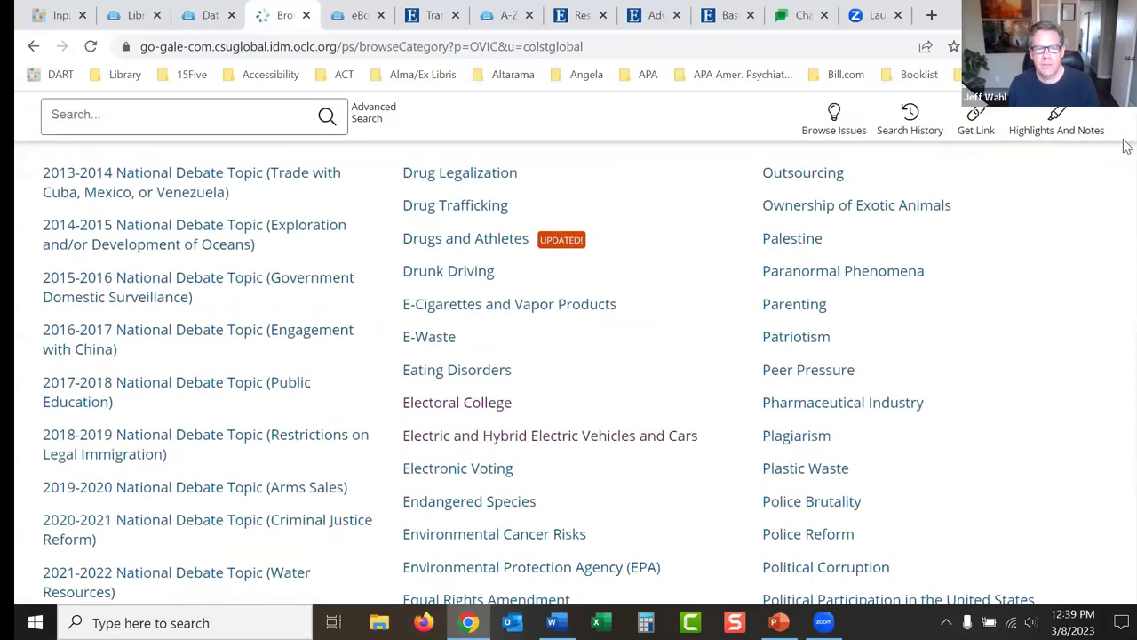
scroll(1127, 147, up, 1)
scroll(1127, 152, down, 1)
scroll(1127, 156, down, 1)
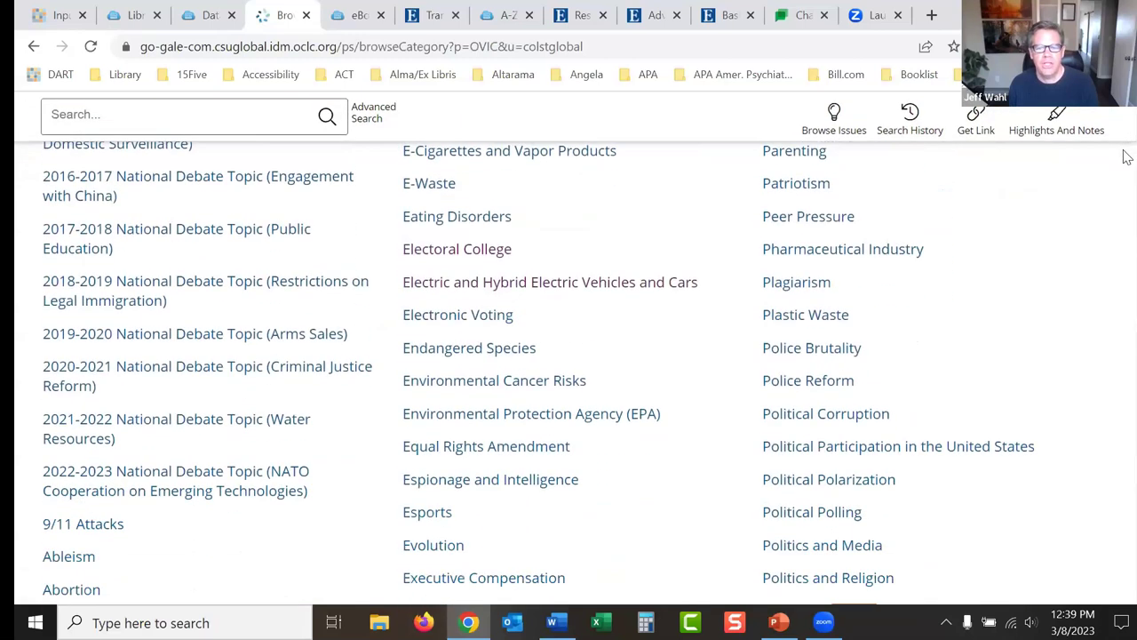
scroll(1127, 164, down, 1)
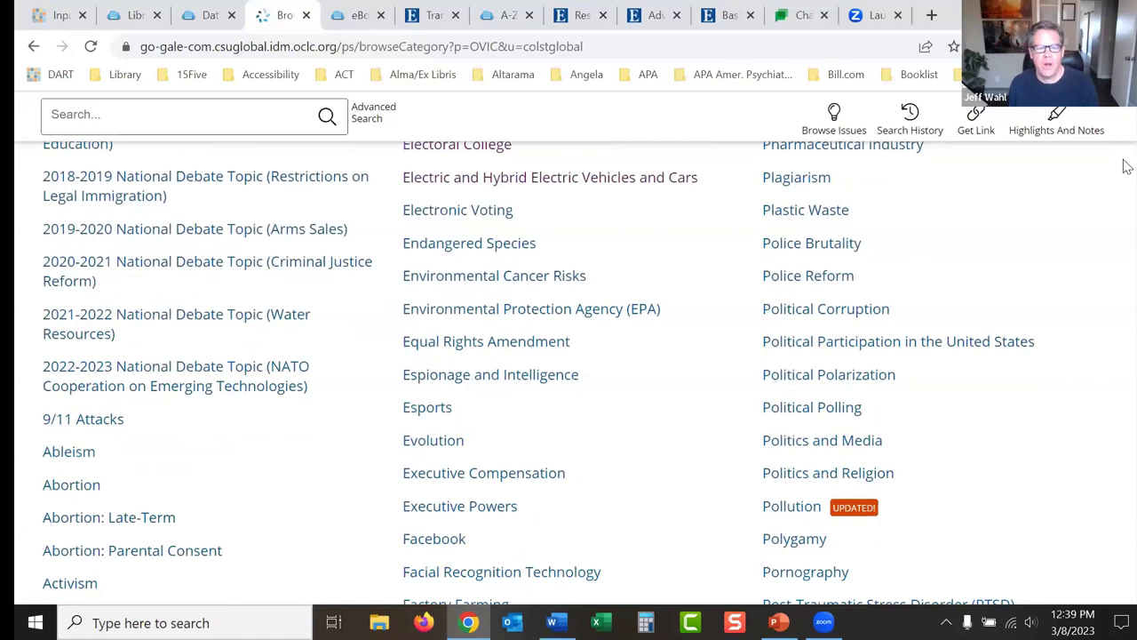
scroll(1127, 178, down, 4)
scroll(1127, 204, down, 5)
scroll(1127, 231, up, 1)
scroll(1127, 236, down, 2)
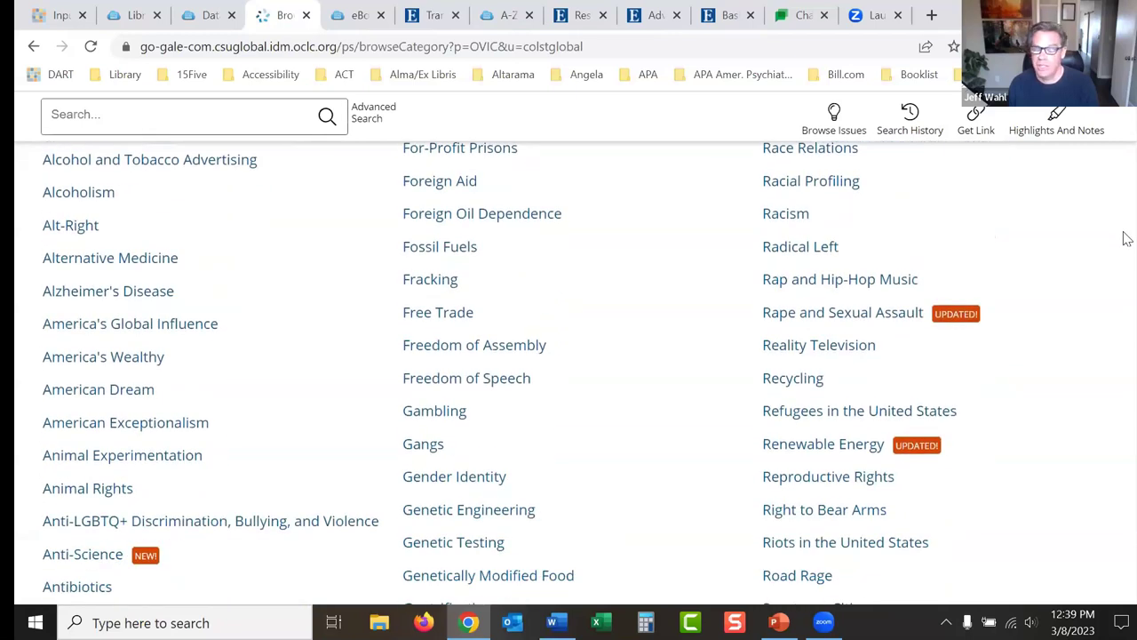
scroll(1126, 238, down, 1)
scroll(1126, 240, up, 1)
scroll(1127, 249, down, 3)
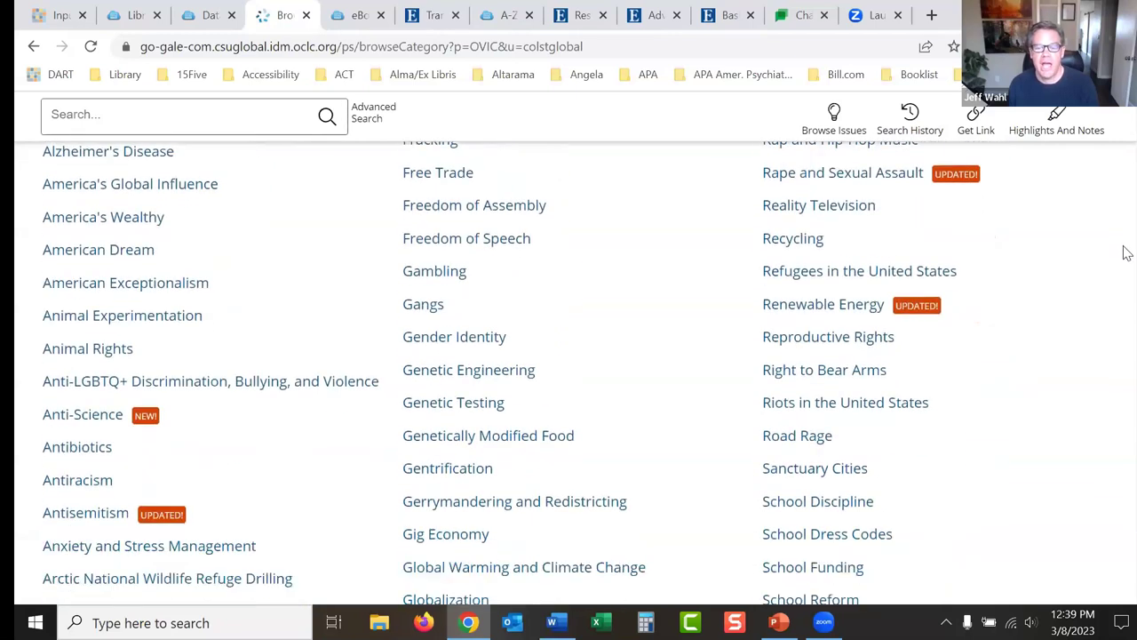
scroll(1127, 267, down, 4)
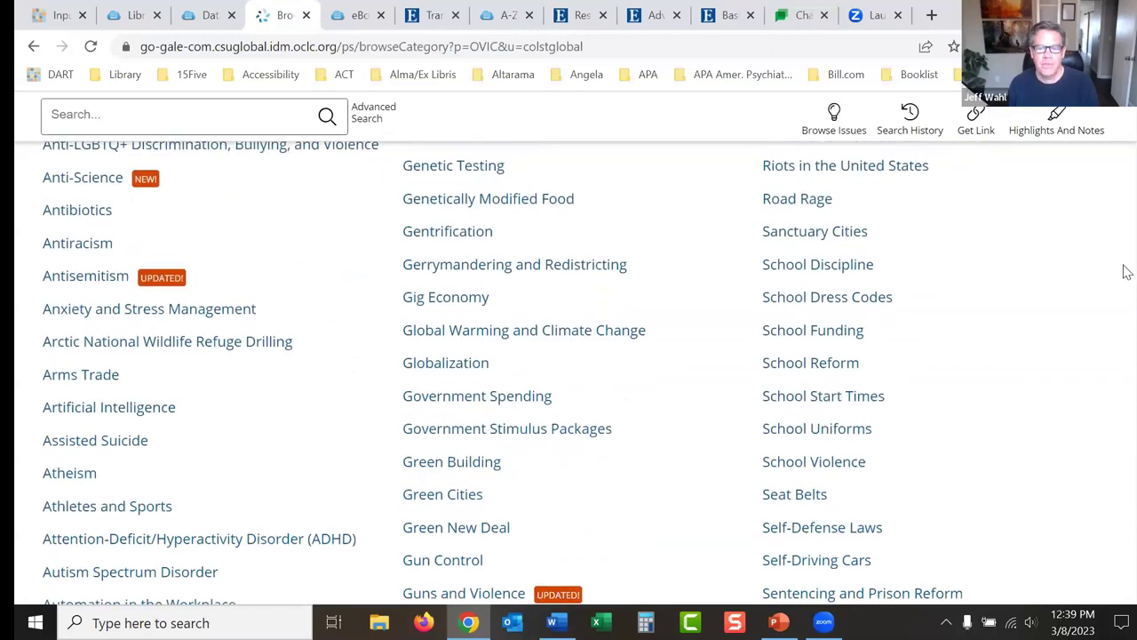
scroll(1127, 289, down, 1)
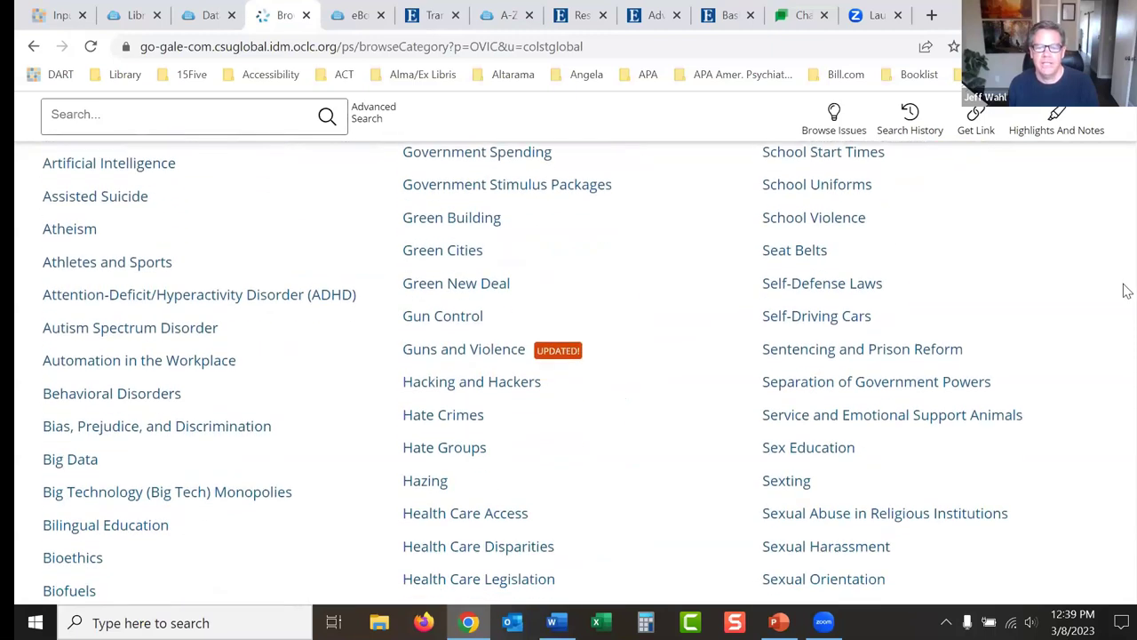
scroll(1127, 295, down, 1)
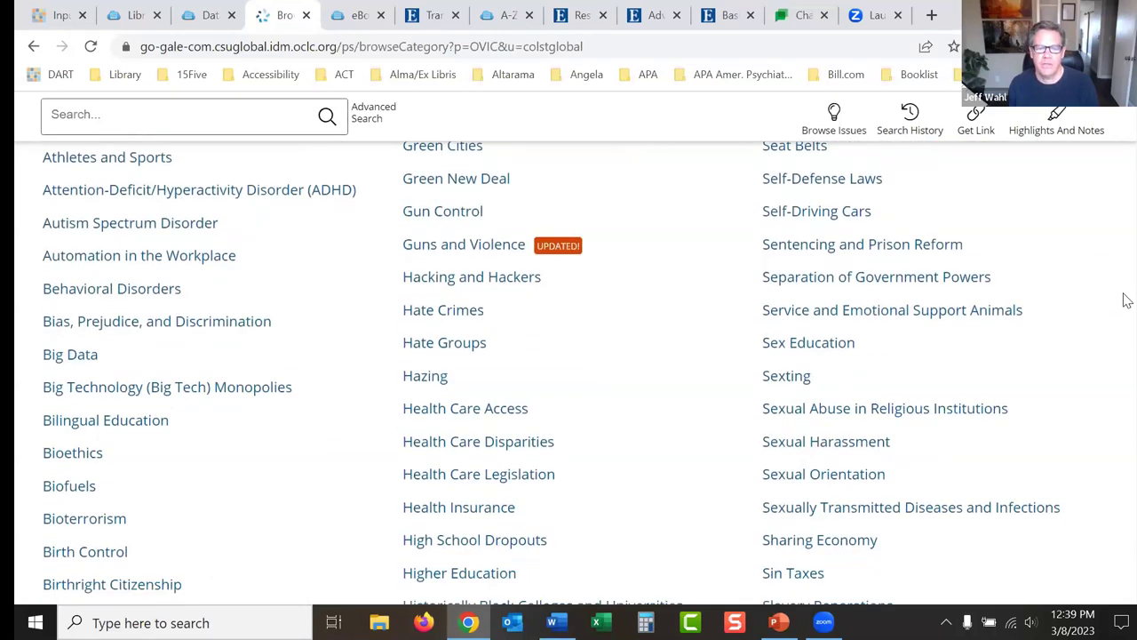
Step: Return to the upper part of the issues list and open the topic Electric and Hybrid Electric Vehicles and Cars
scroll(1127, 285, up, 2)
scroll(1126, 285, up, 11)
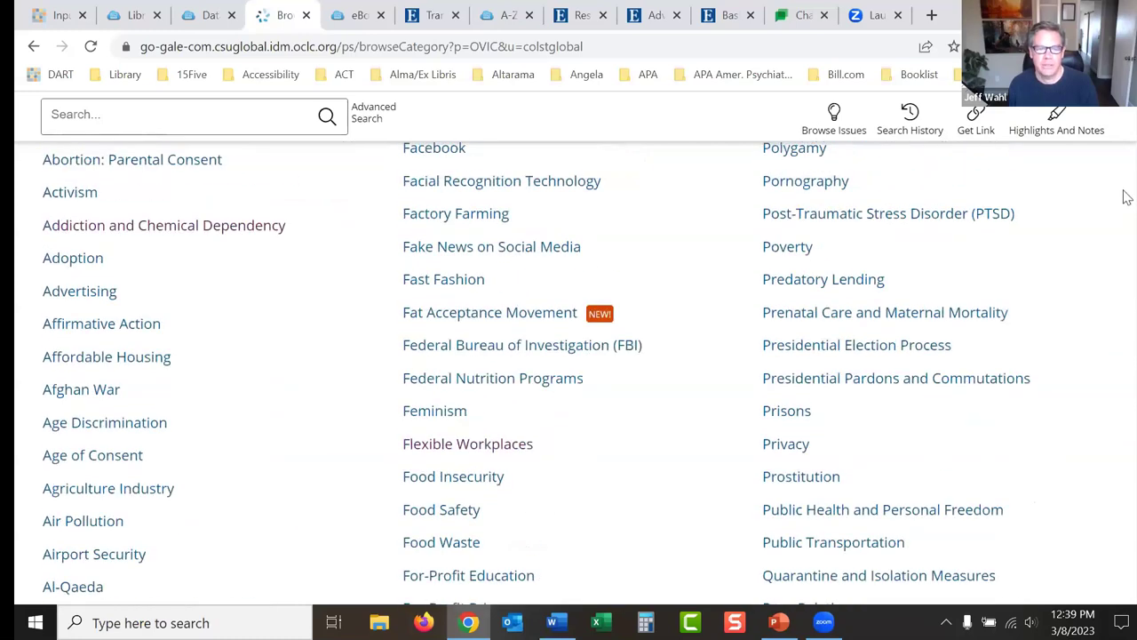
scroll(1127, 202, down, 1)
scroll(1127, 203, up, 5)
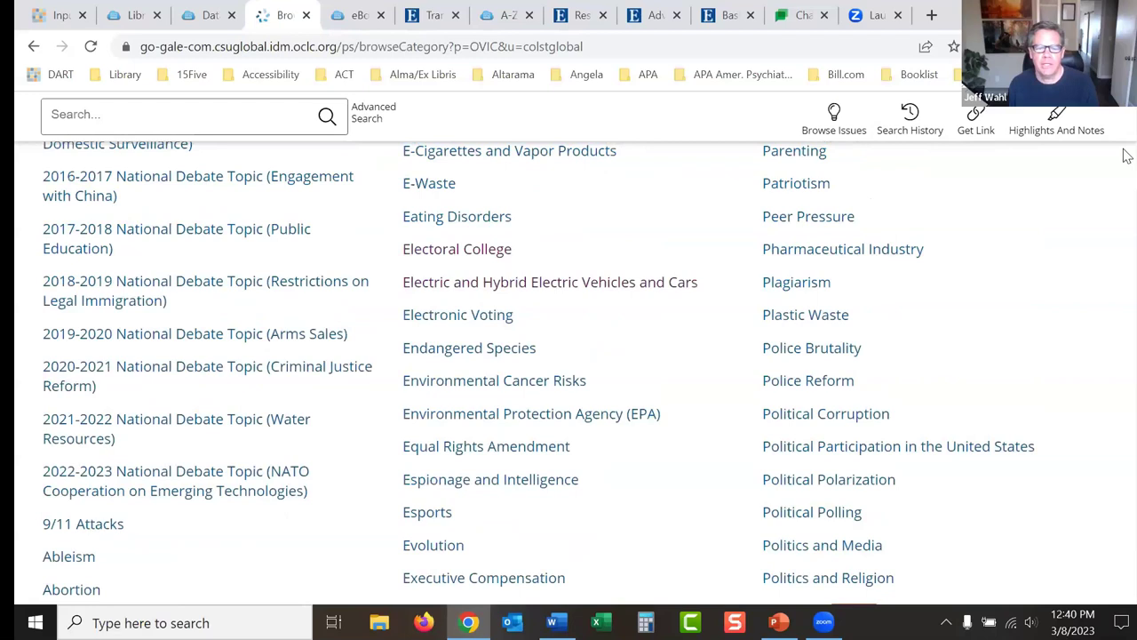
click(544, 289)
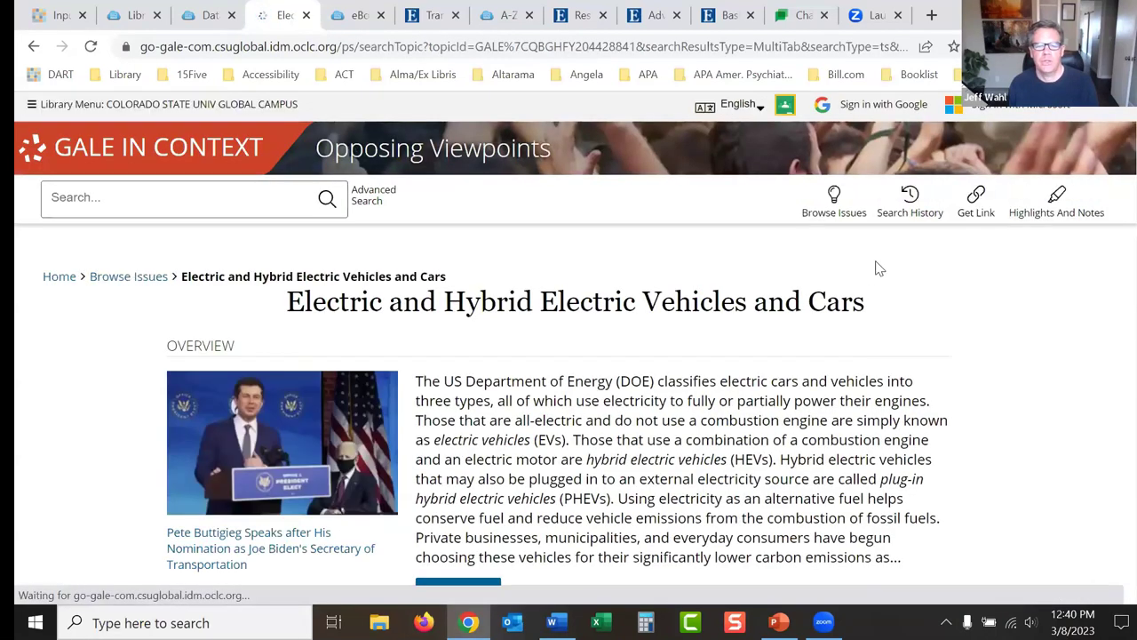
Step: Review the topic page's overview and content categories, including featured viewpoints, academic journals, viewpoints, reference, images and infographics
scroll(1125, 142, down, 2)
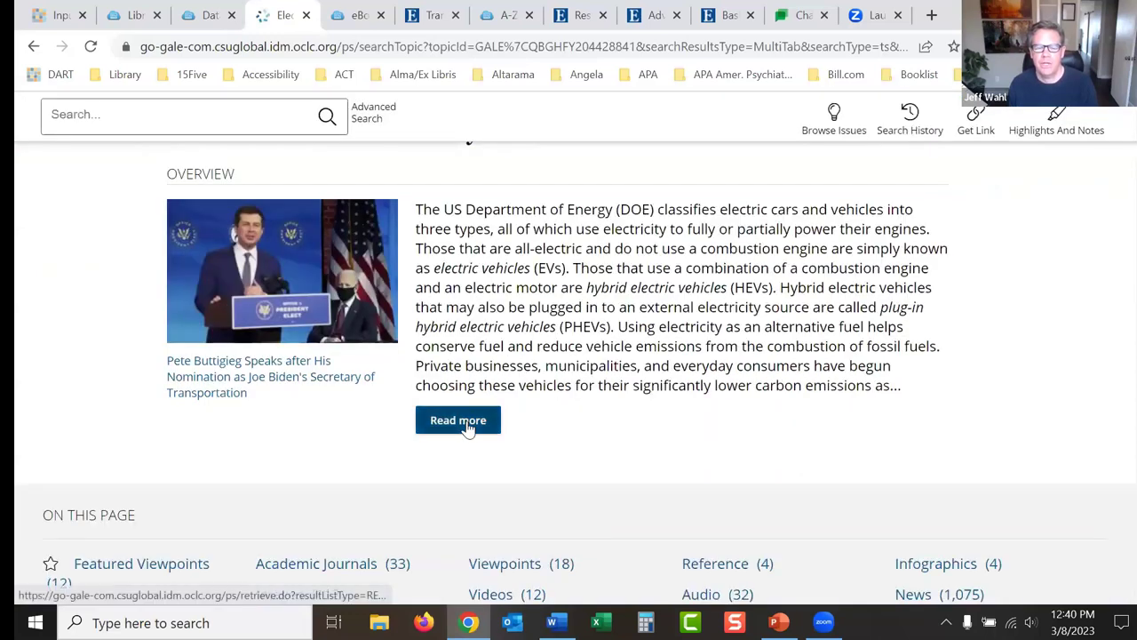
scroll(1122, 178, down, 6)
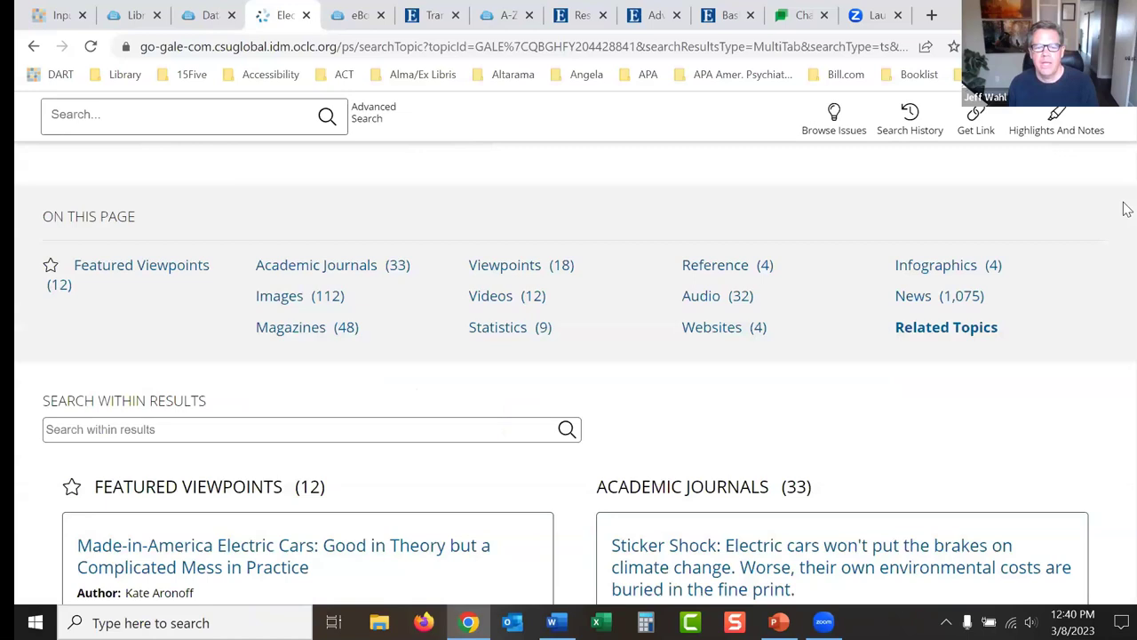
scroll(1127, 238, up, 1)
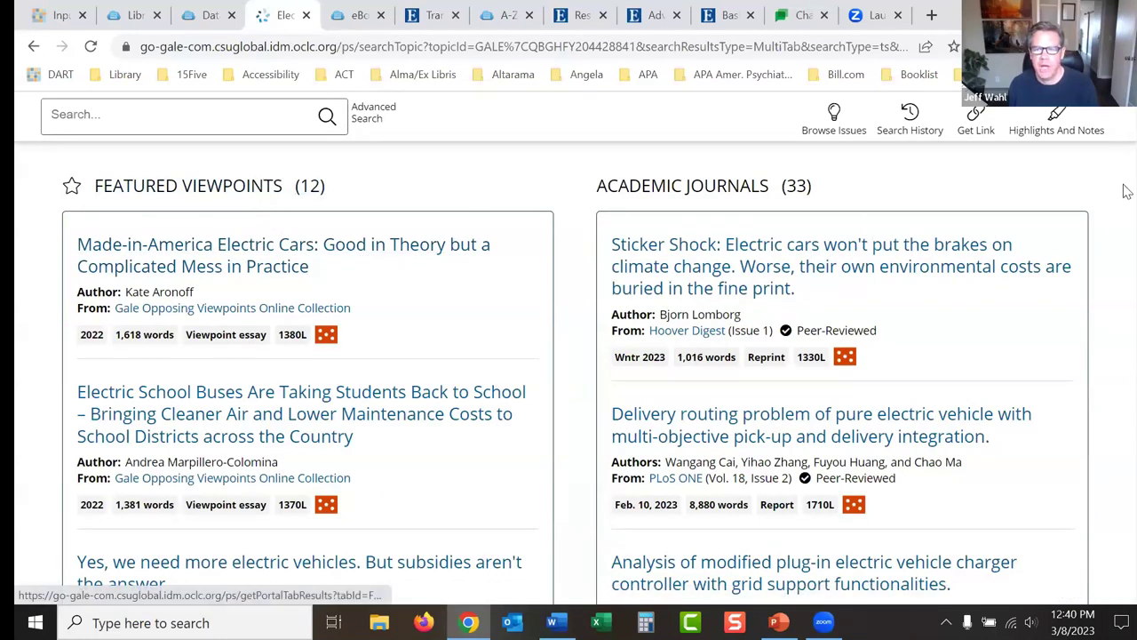
scroll(1125, 222, down, 5)
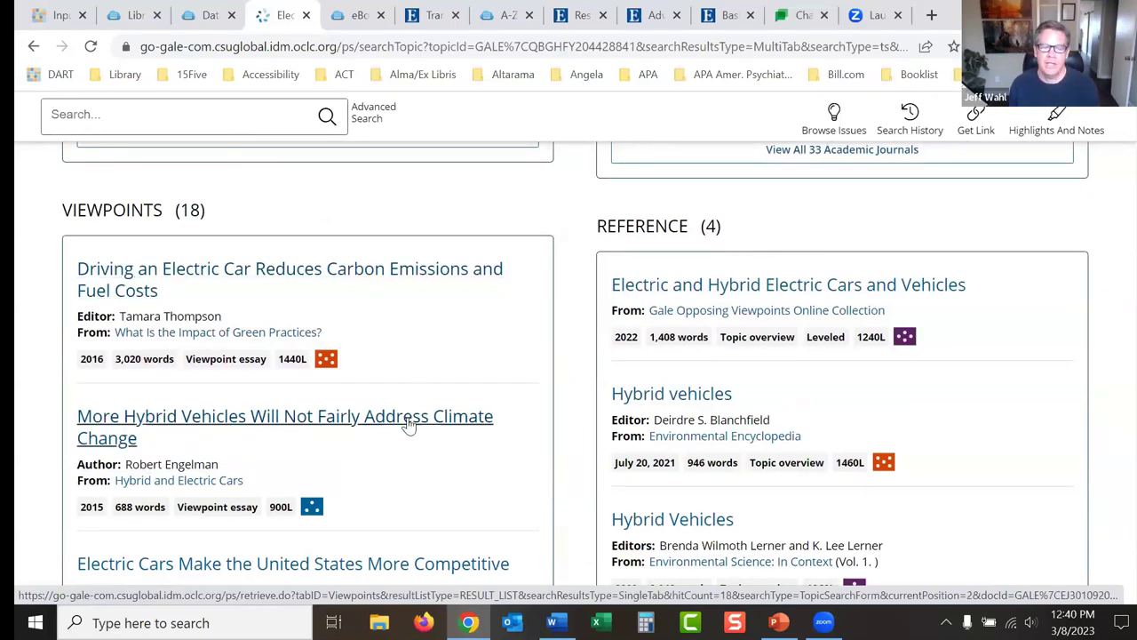
scroll(1127, 266, down, 2)
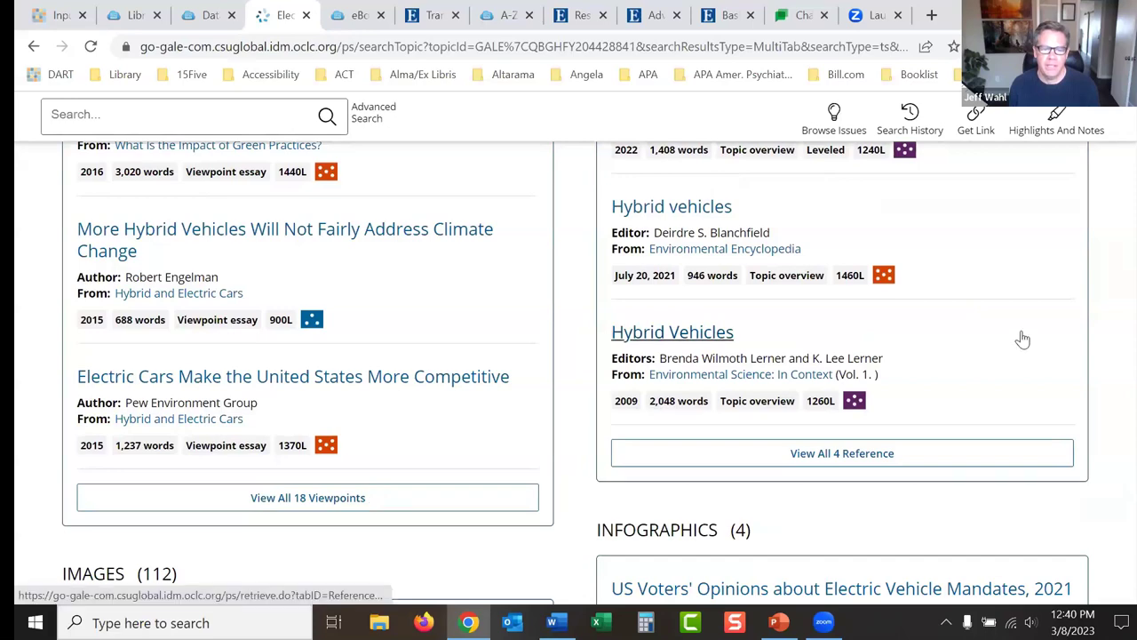
scroll(1127, 267, up, 10)
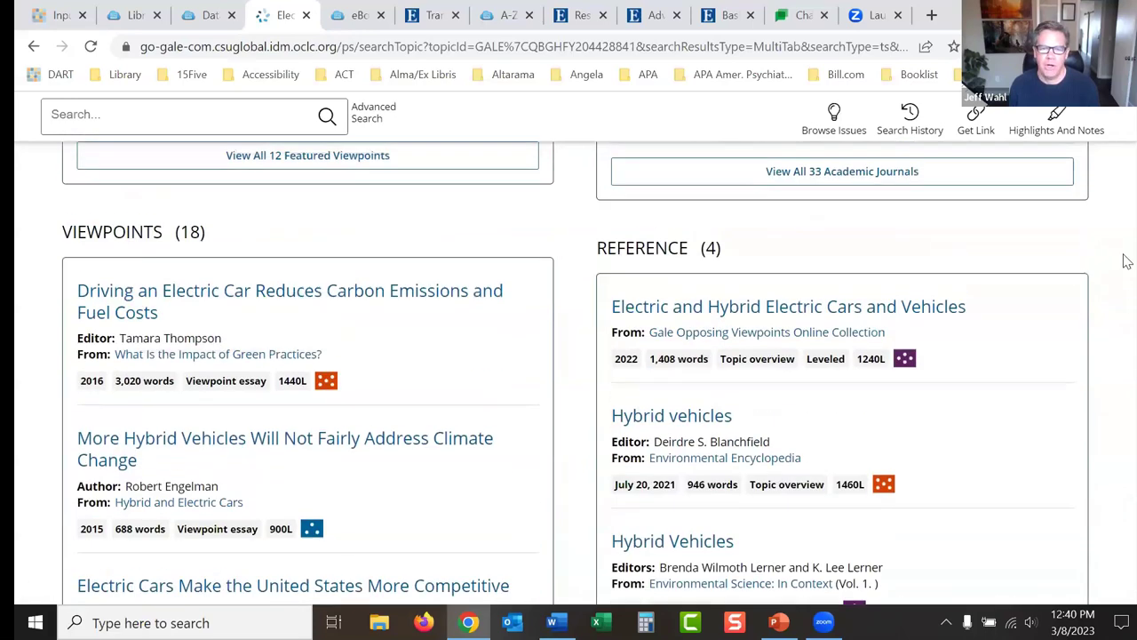
scroll(1127, 217, down, 1)
scroll(1126, 219, down, 1)
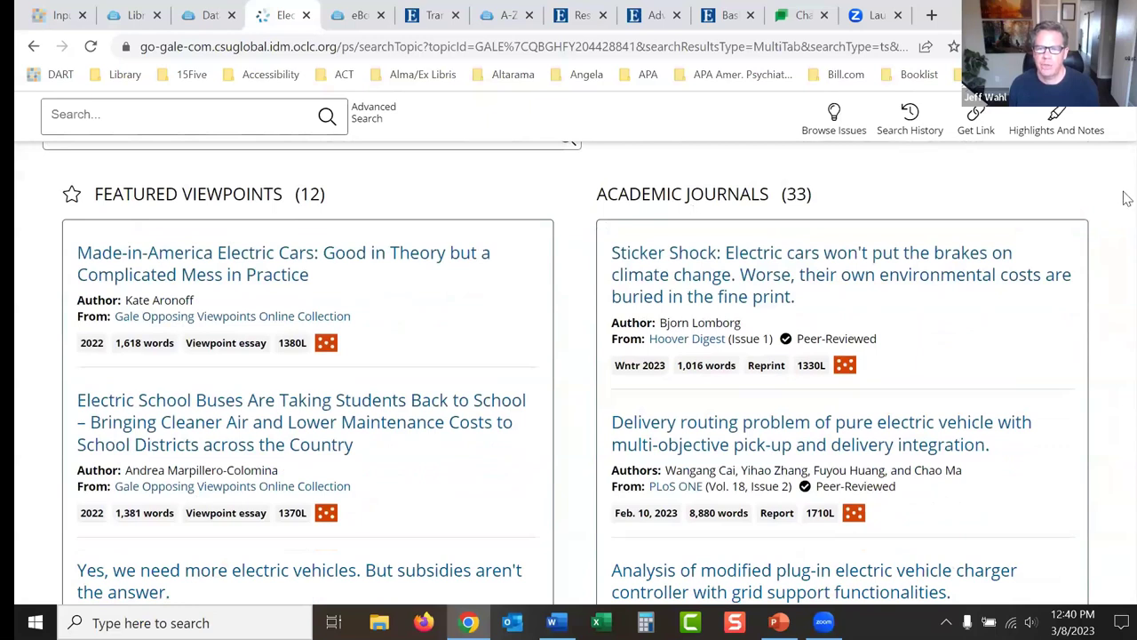
scroll(1127, 258, down, 7)
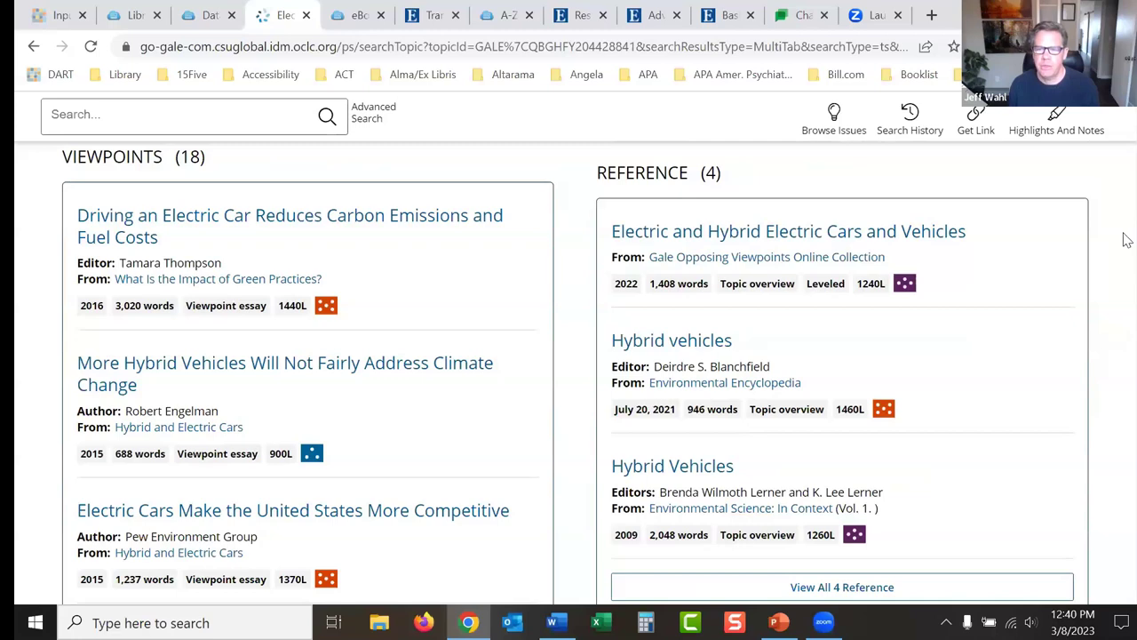
scroll(1126, 275, down, 5)
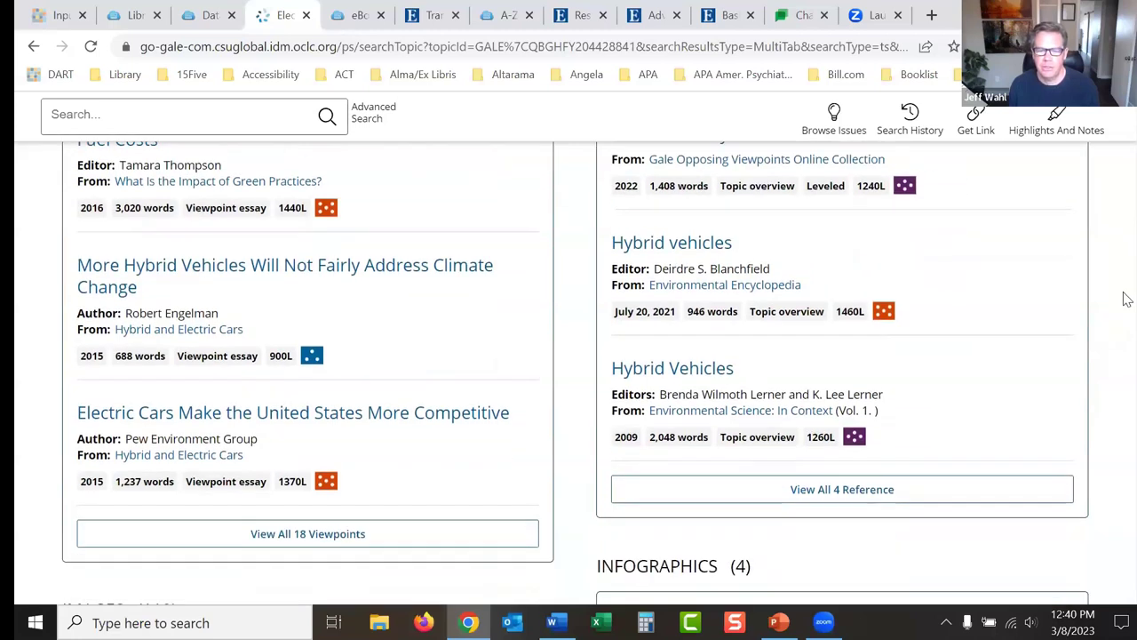
scroll(1127, 323, down, 1)
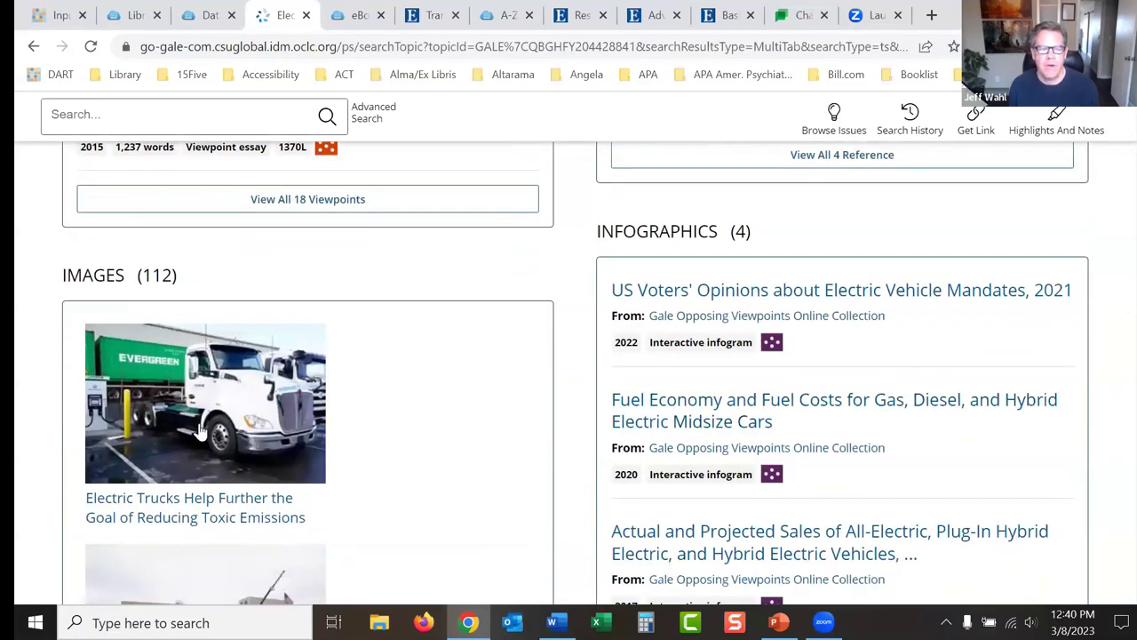
Step: Examine the rest of the electric vehicles topic page: images, infographics, audio, videos, news, magazines, statistics, websites and related topics
scroll(1127, 332, down, 6)
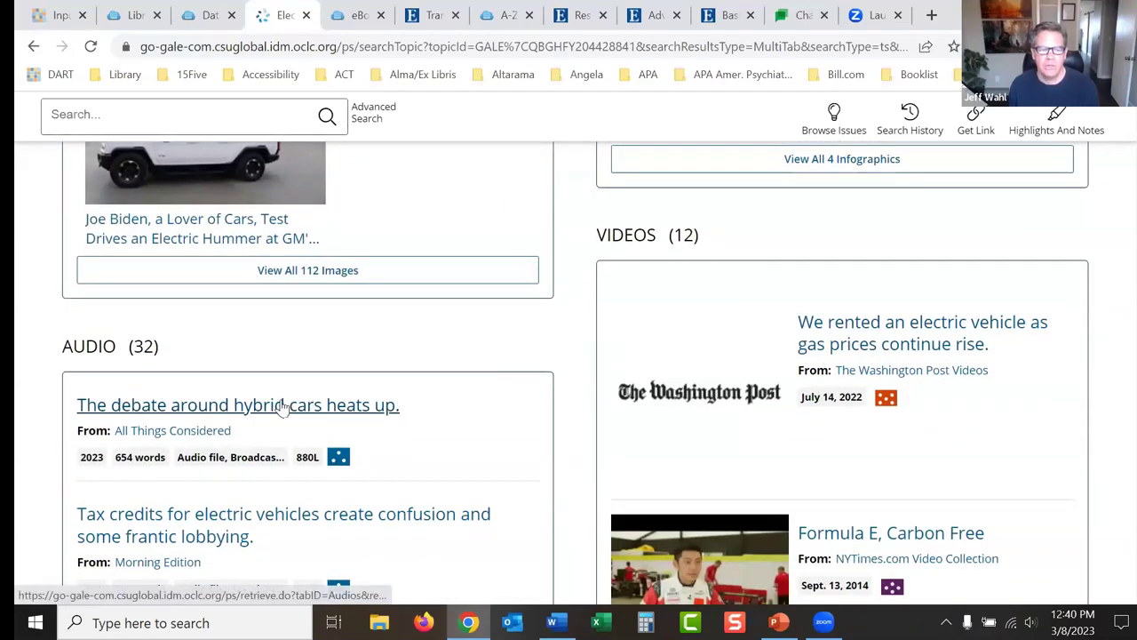
scroll(1125, 365, down, 6)
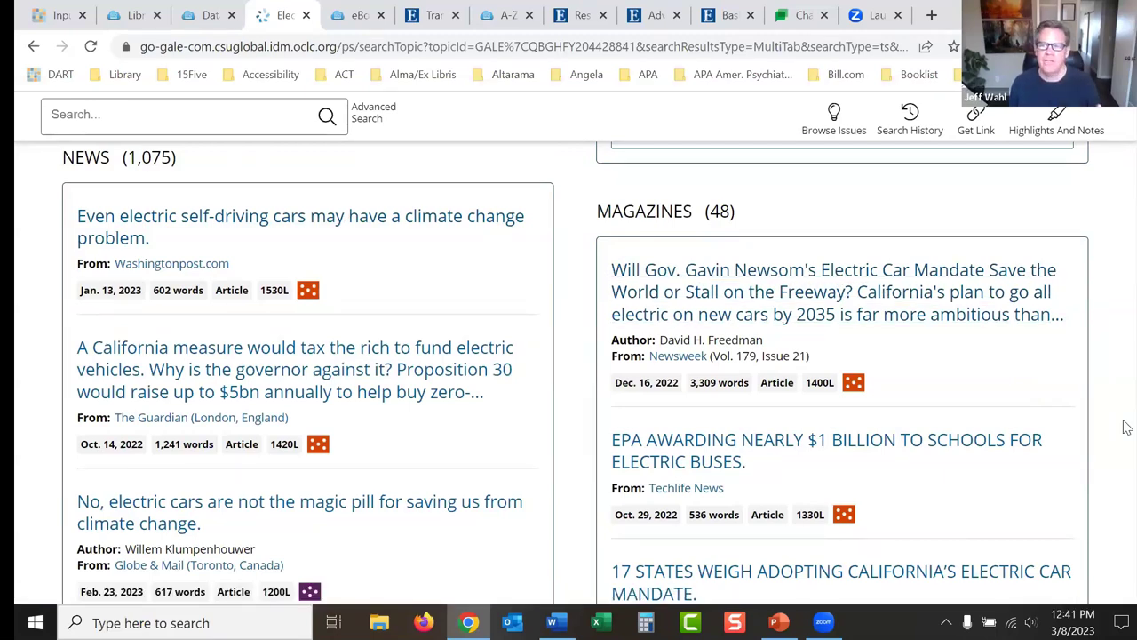
scroll(1124, 432, up, 2)
scroll(1124, 427, down, 4)
scroll(1124, 457, down, 2)
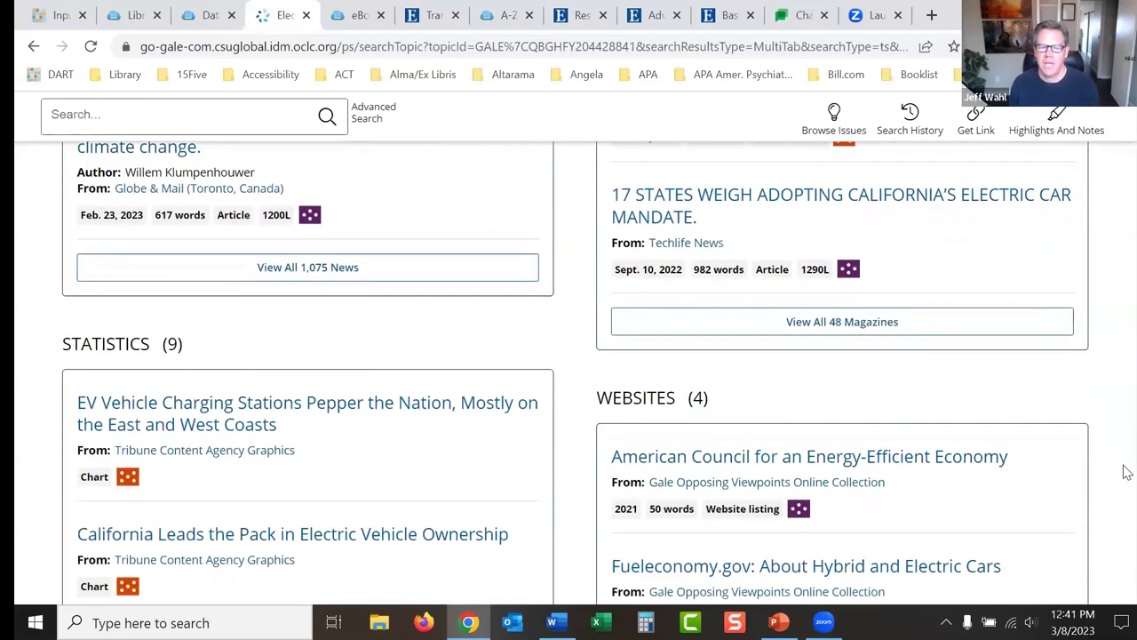
scroll(1125, 490, down, 2)
scroll(1125, 525, down, 5)
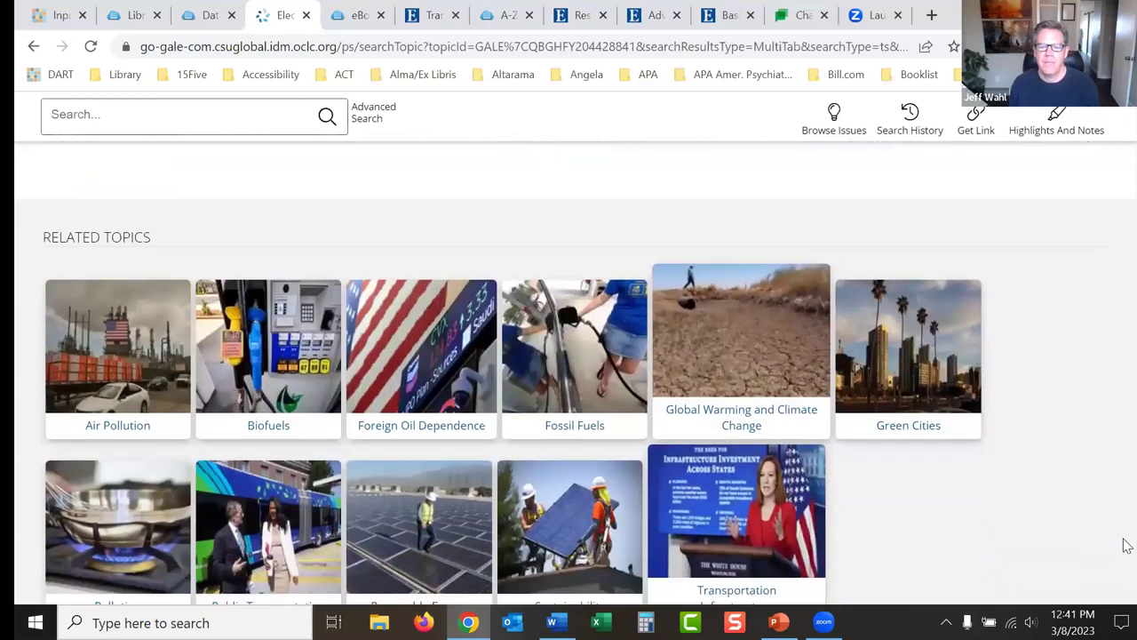
scroll(1127, 556, up, 1)
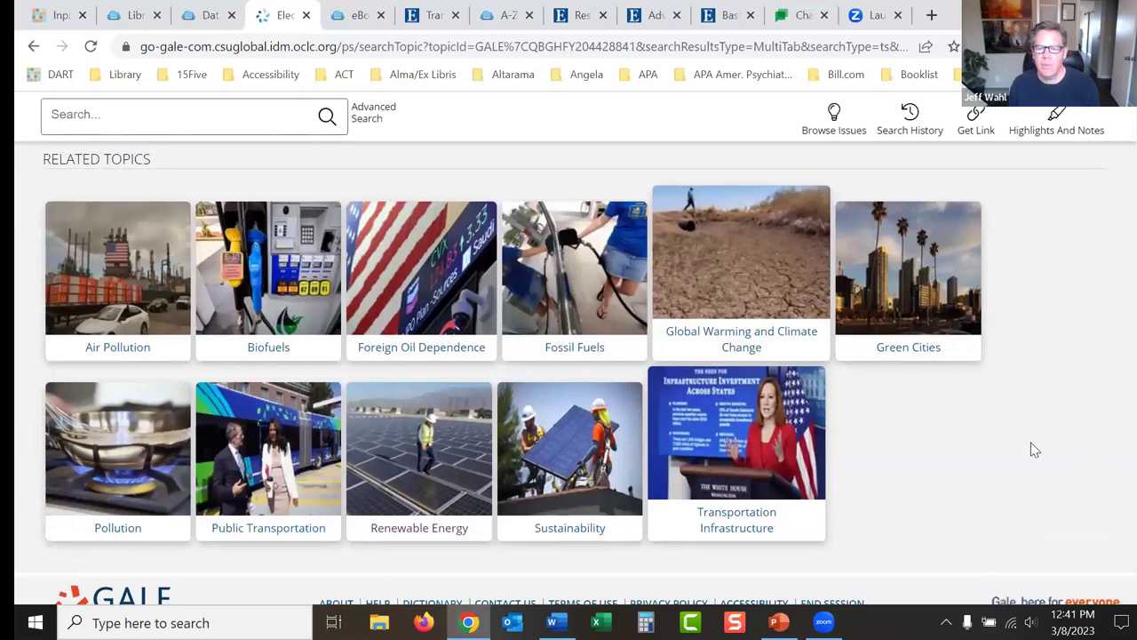
Step: Open the related topic Renewable Energy and look over its overview, content categories and first featured viewpoints and academic journals
click(409, 465)
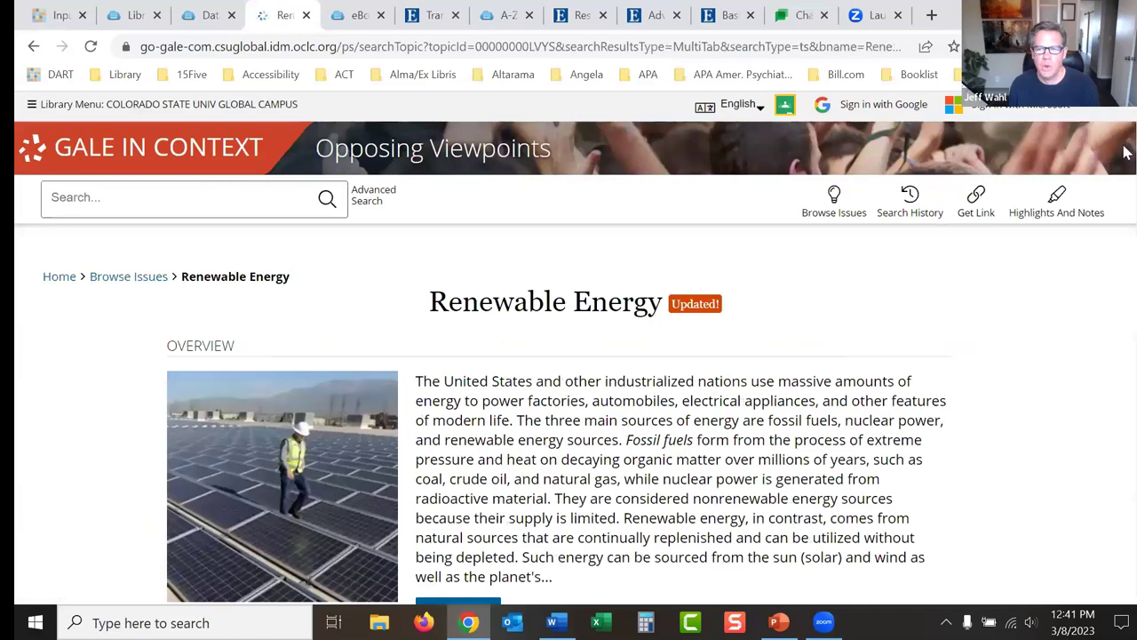
scroll(1126, 136, down, 5)
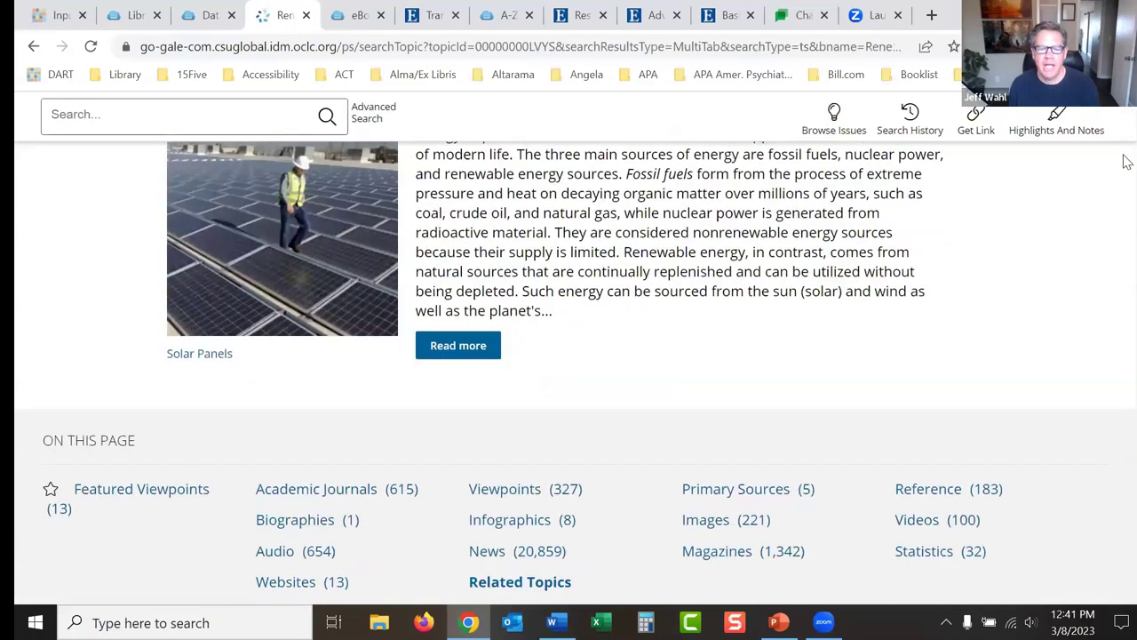
scroll(1126, 186, down, 3)
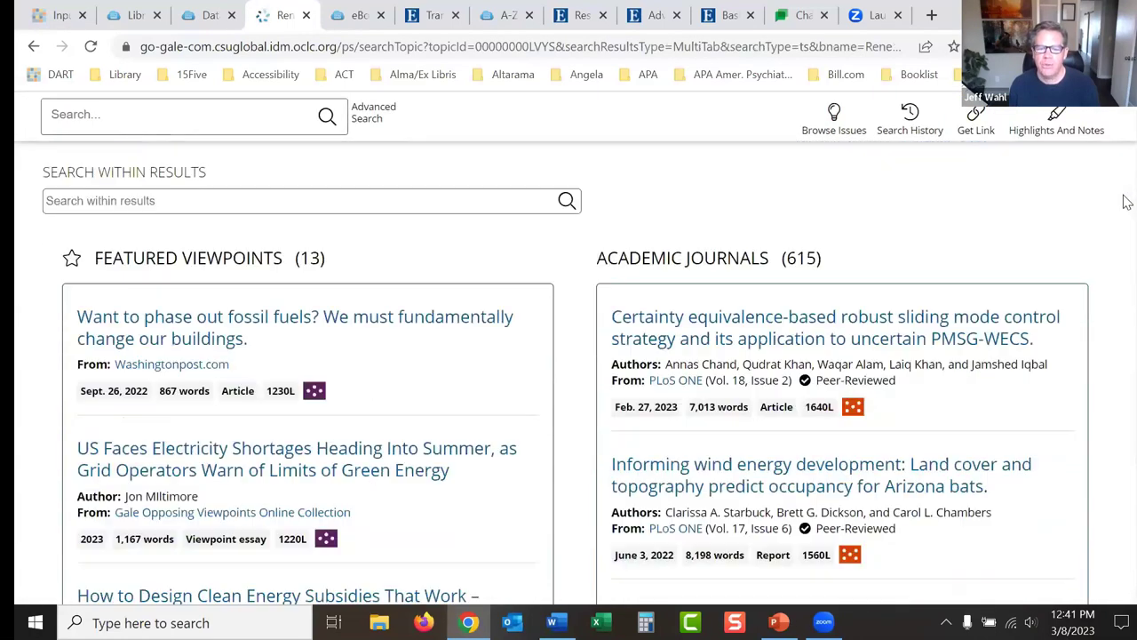
scroll(1127, 201, up, 1)
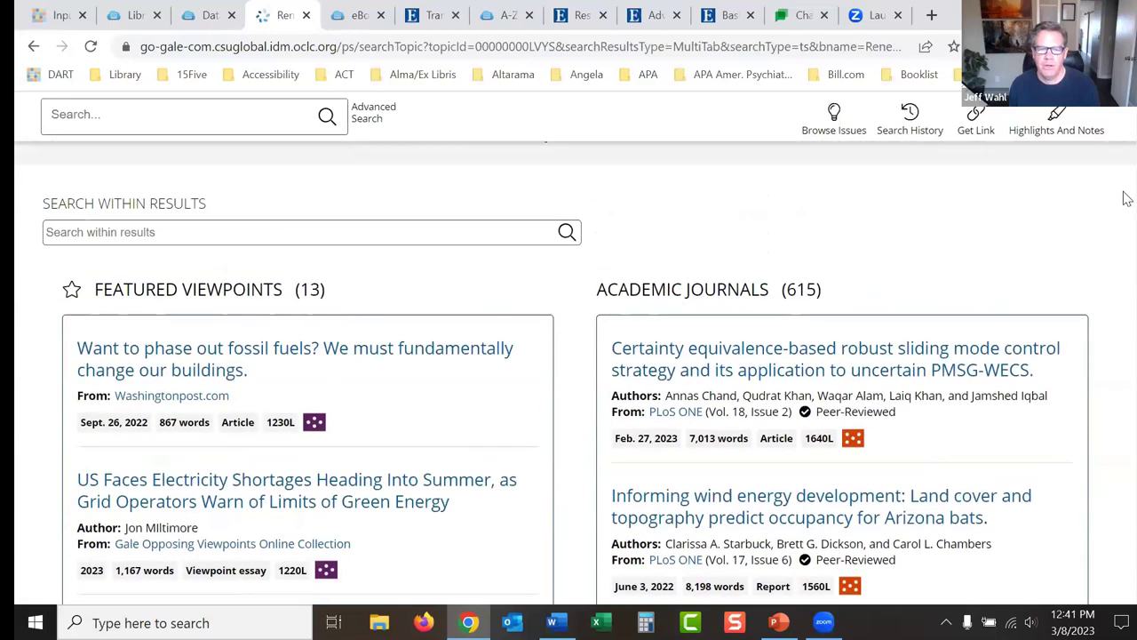
scroll(1127, 199, up, 5)
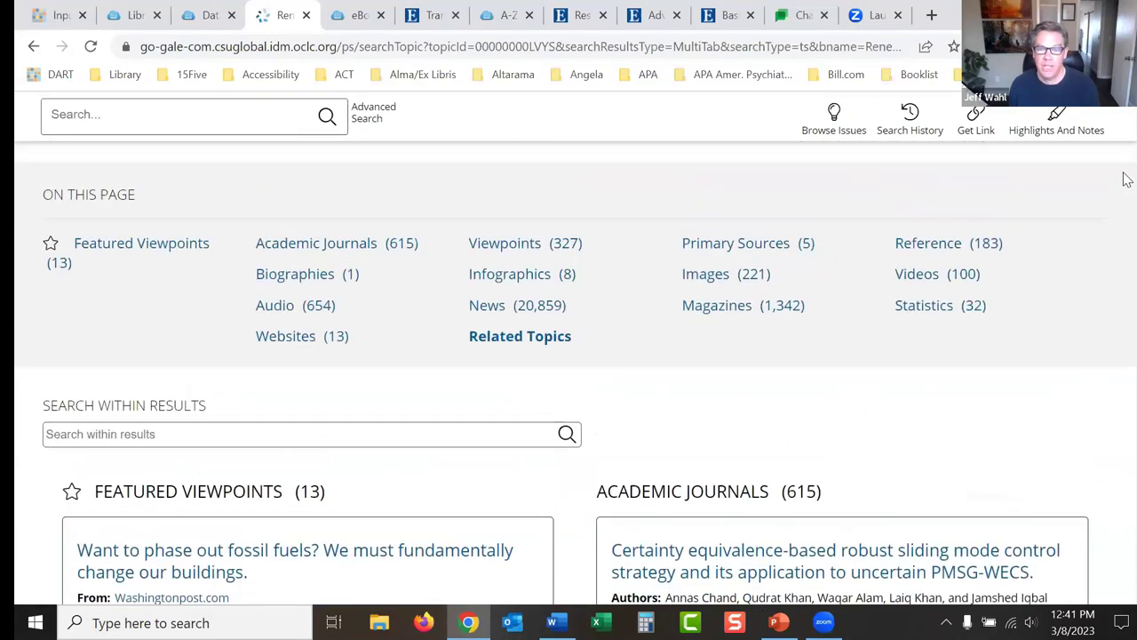
scroll(1126, 159, up, 4)
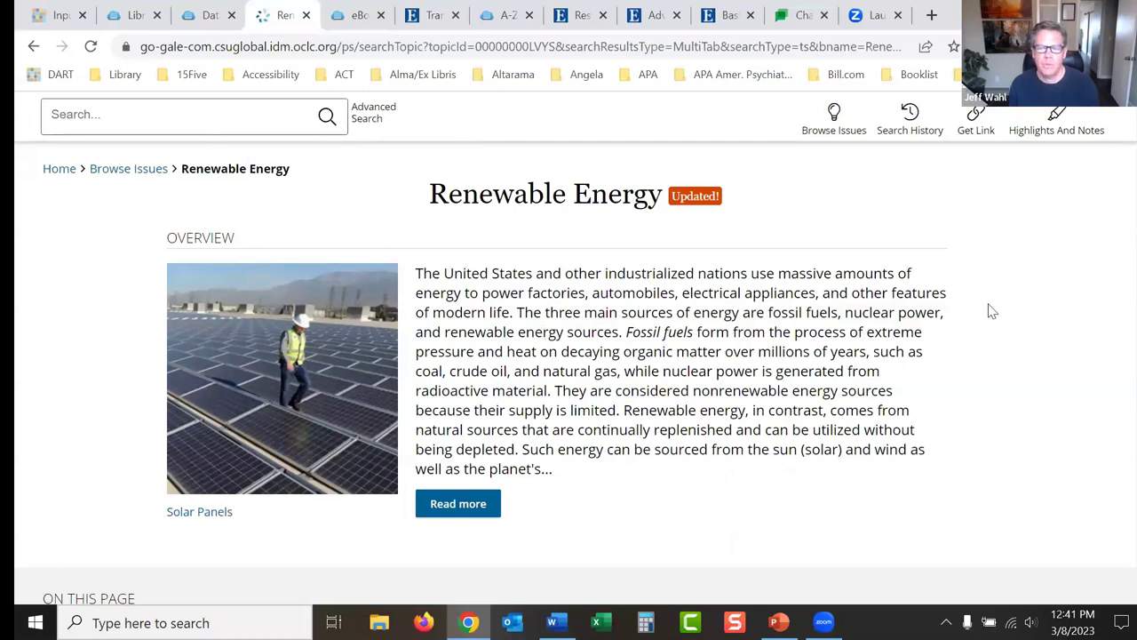
scroll(1126, 176, down, 3)
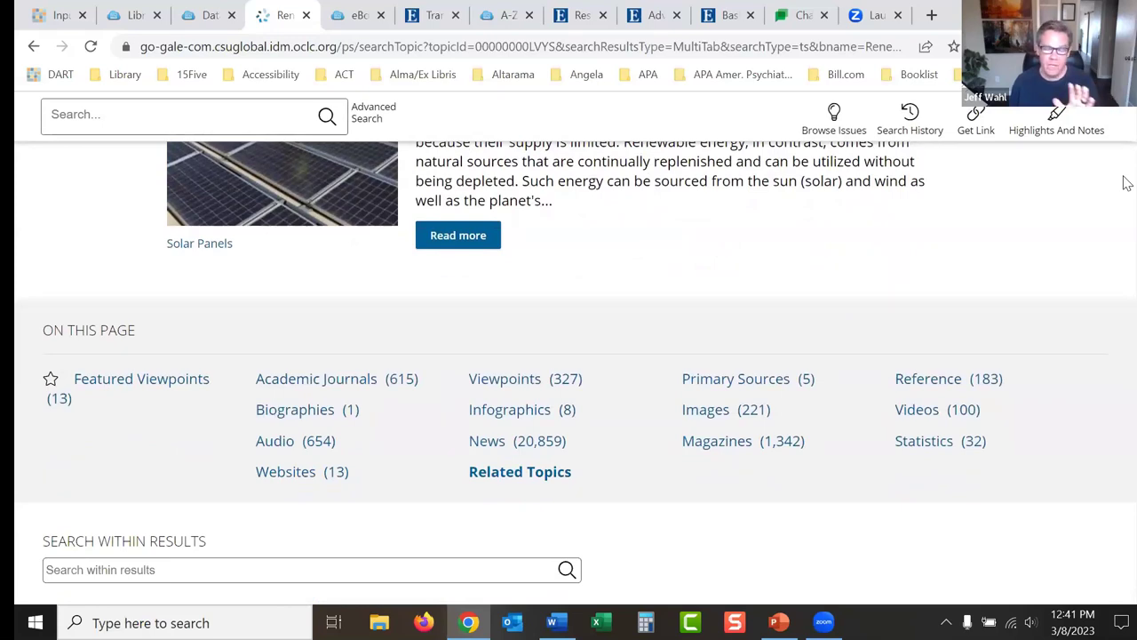
Step: Switch to the PowerPoint slide show to reveal the next bullet on slide 4, and return to the Chrome browser
click(778, 622)
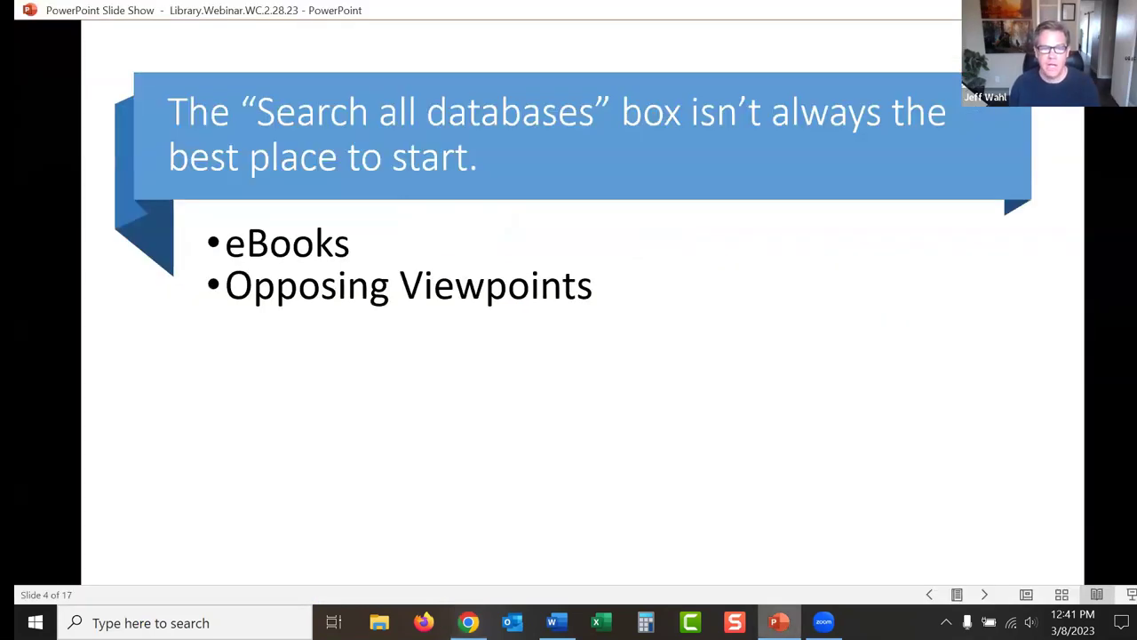
key(Right)
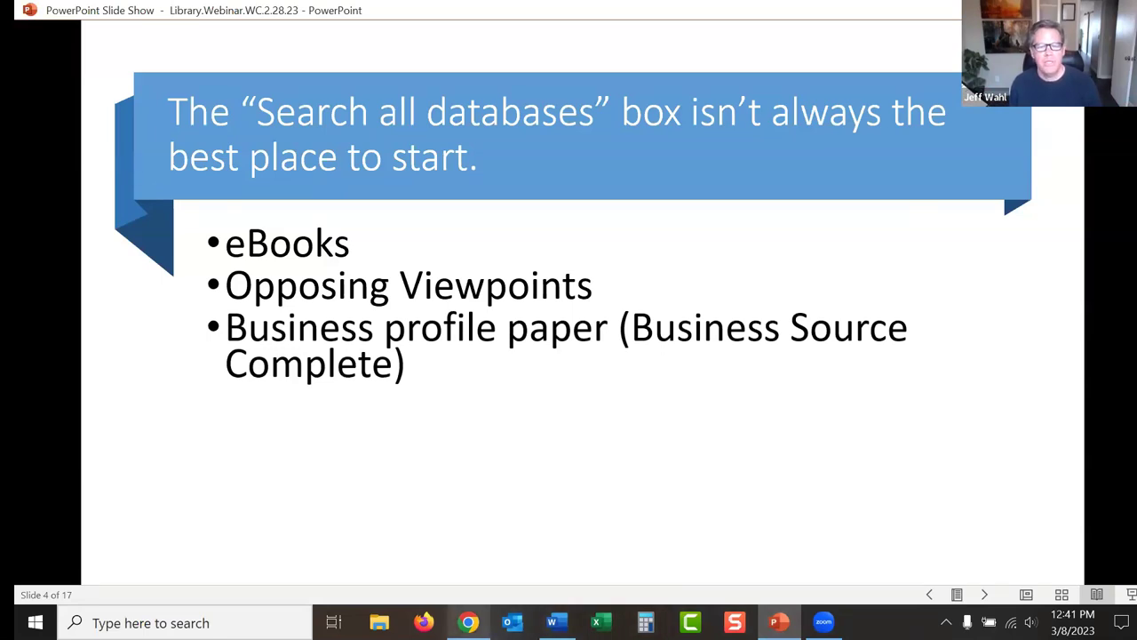
mouse_move(468, 622)
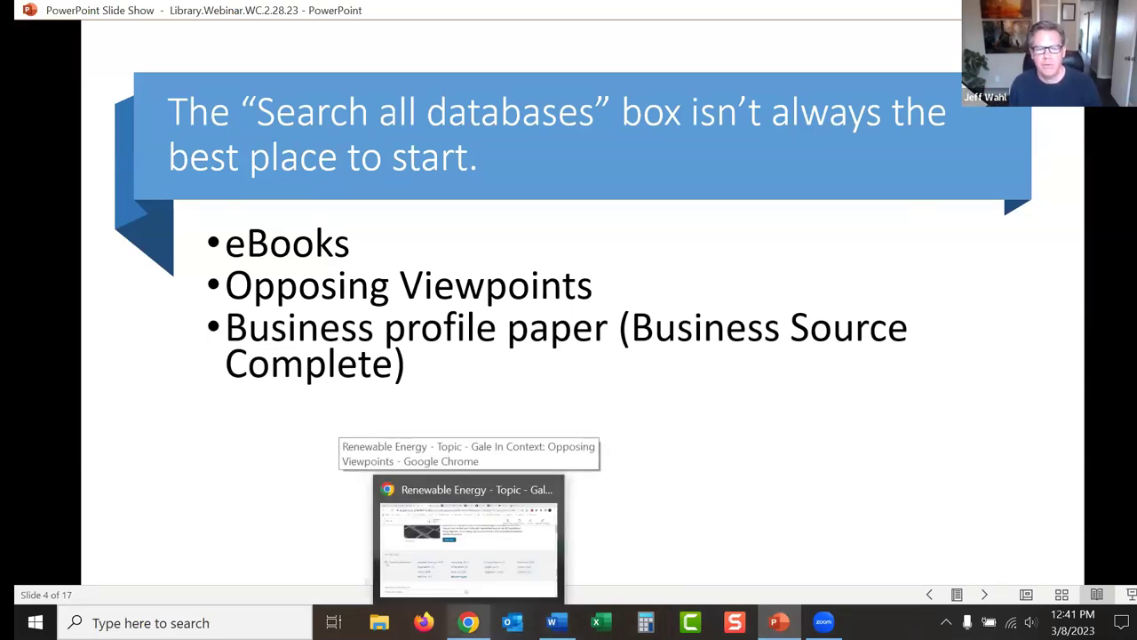
click(468, 542)
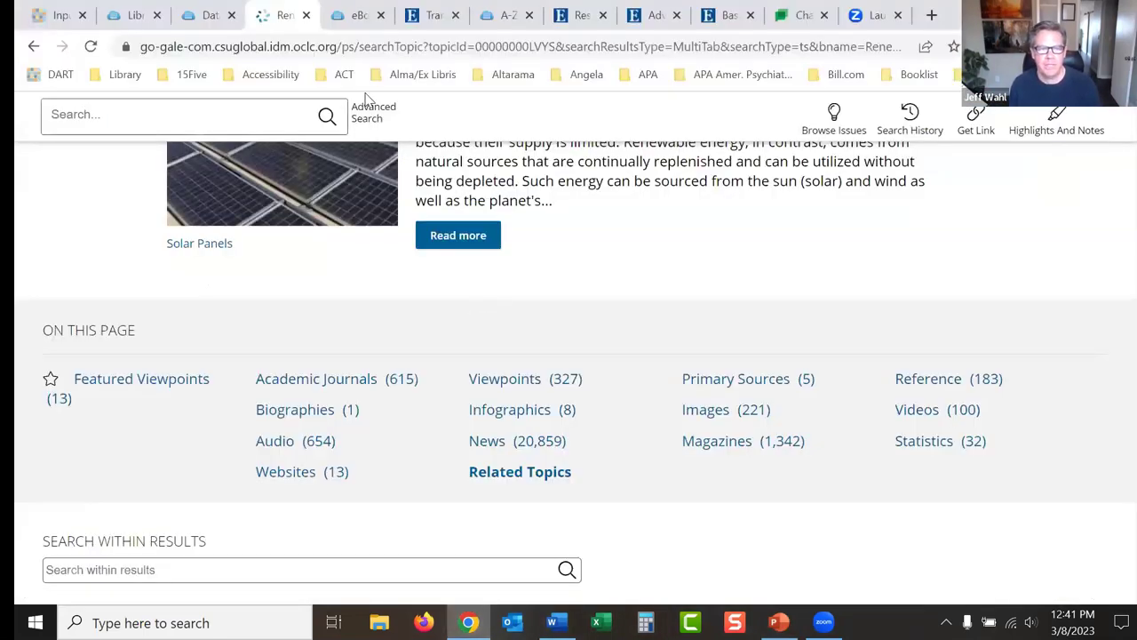
Step: Go to the library's already open A-Z database list and open Business Source Complete
click(430, 18)
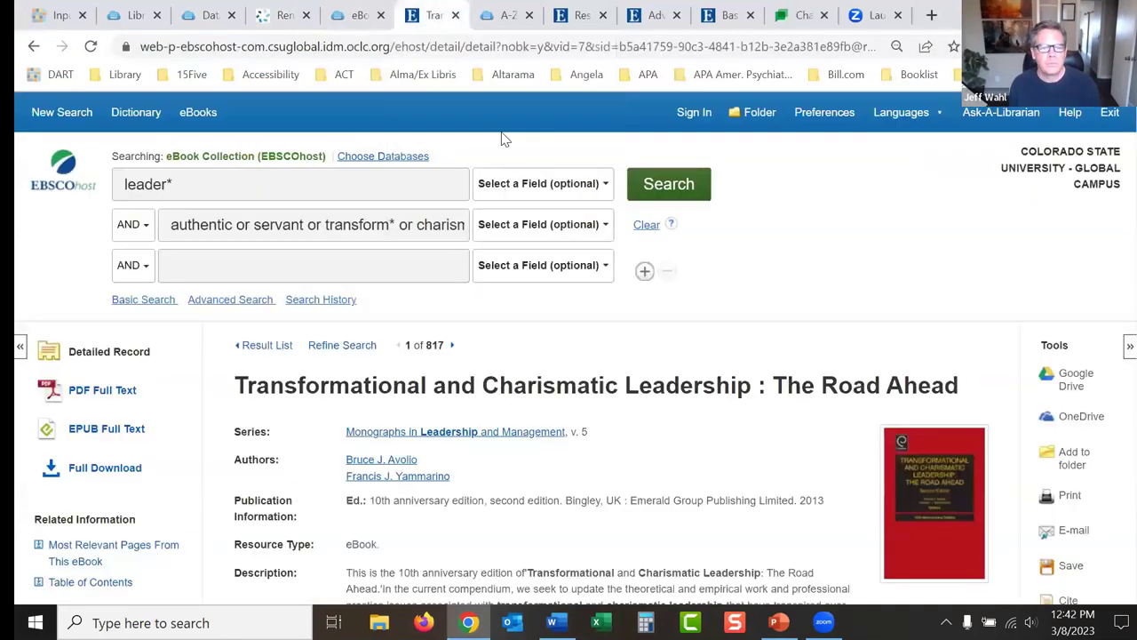
click(582, 18)
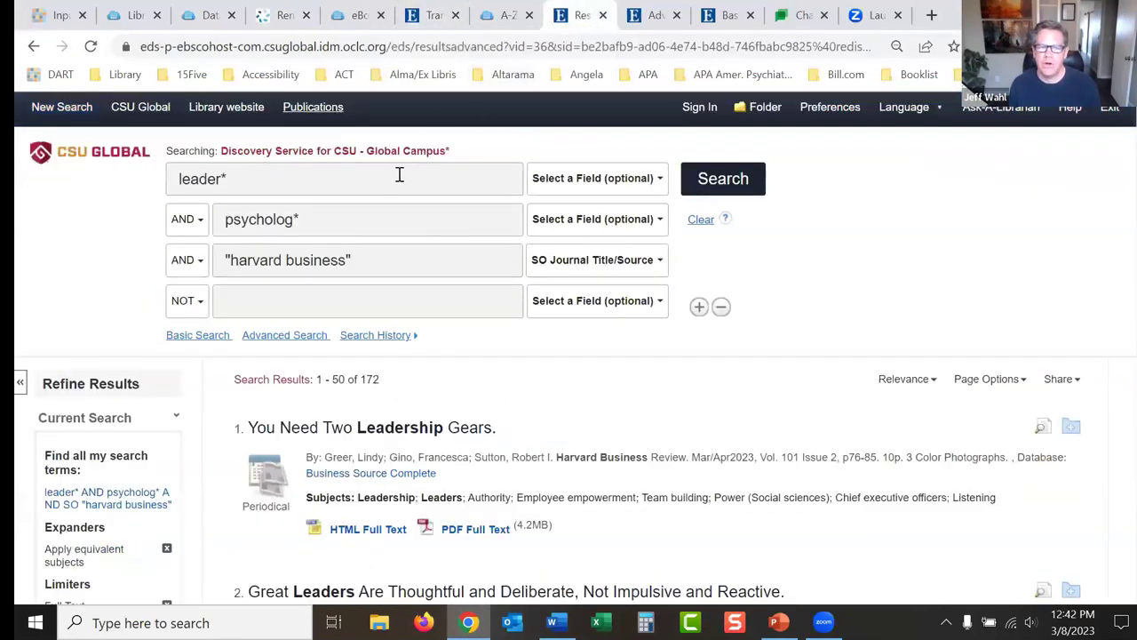
click(134, 15)
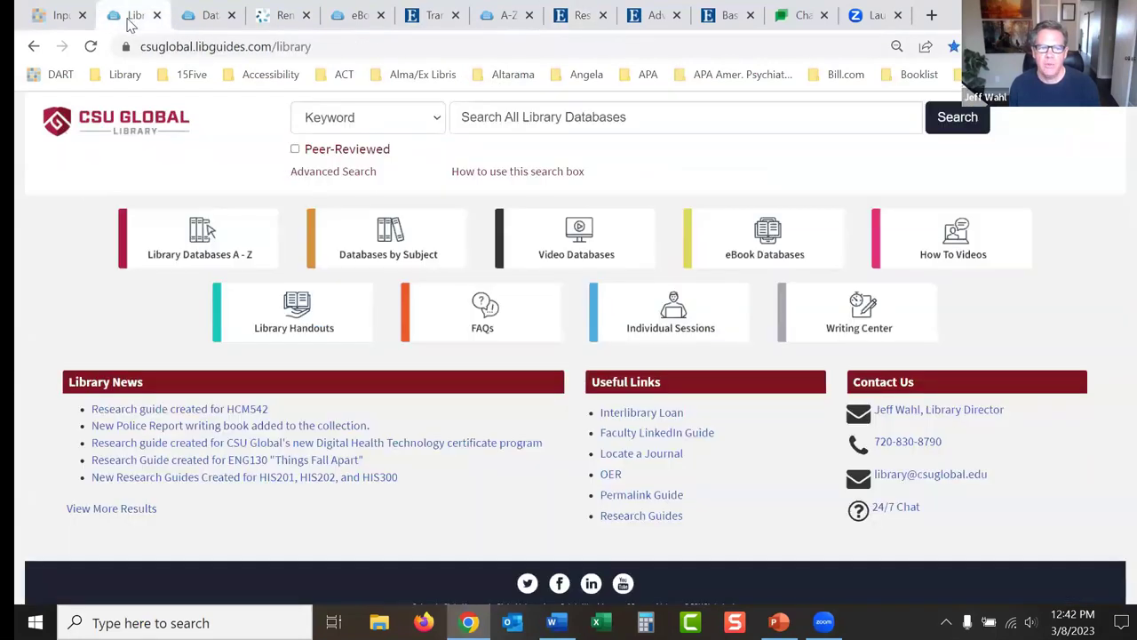
click(507, 17)
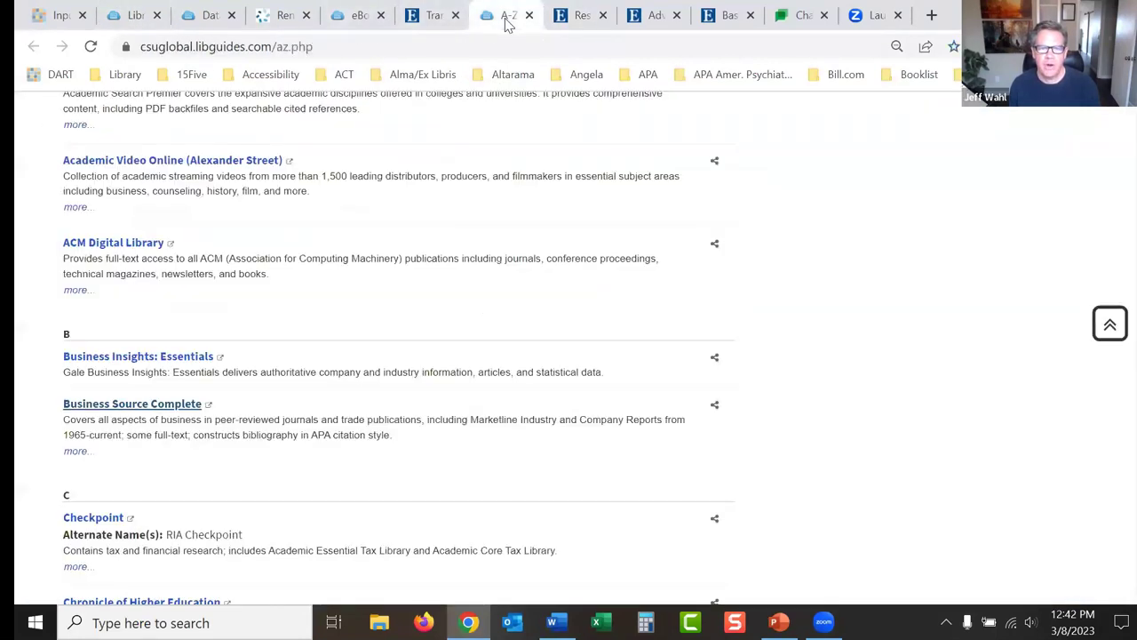
click(163, 405)
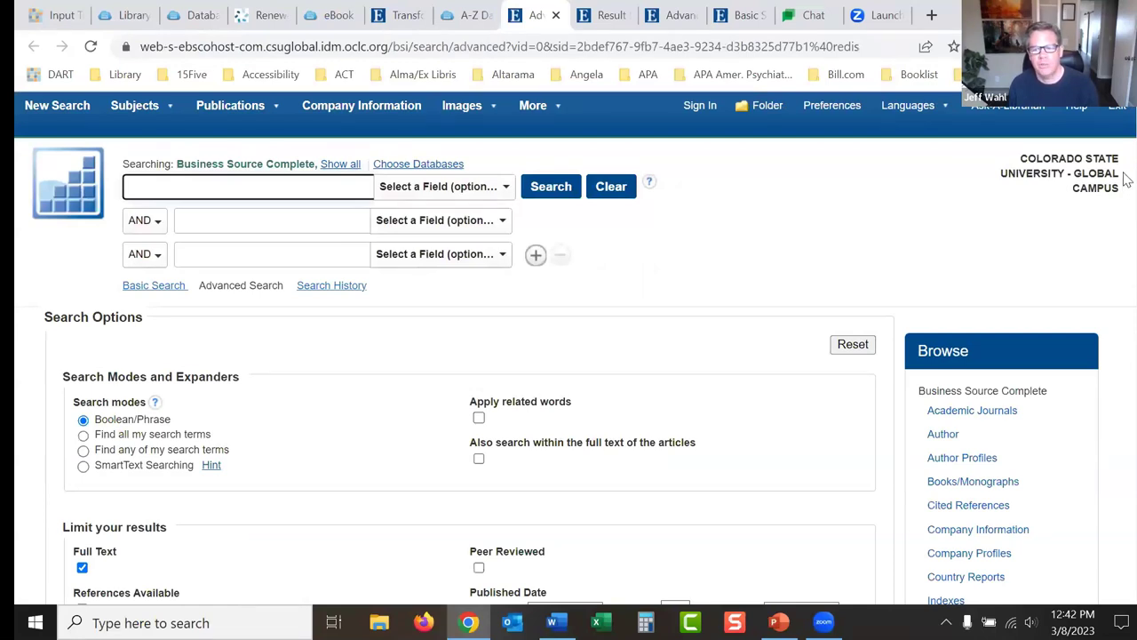
Step: Look over Business Source Complete's advanced search options and browse categories, and open Company Profiles
scroll(1127, 178, down, 2)
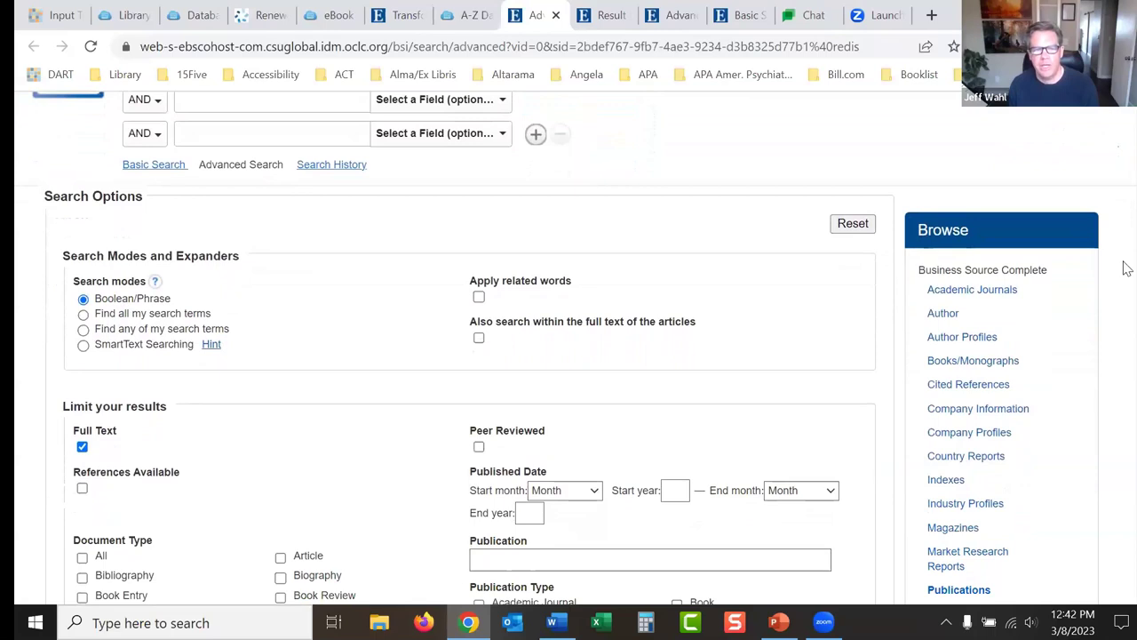
scroll(253, 209, up, 2)
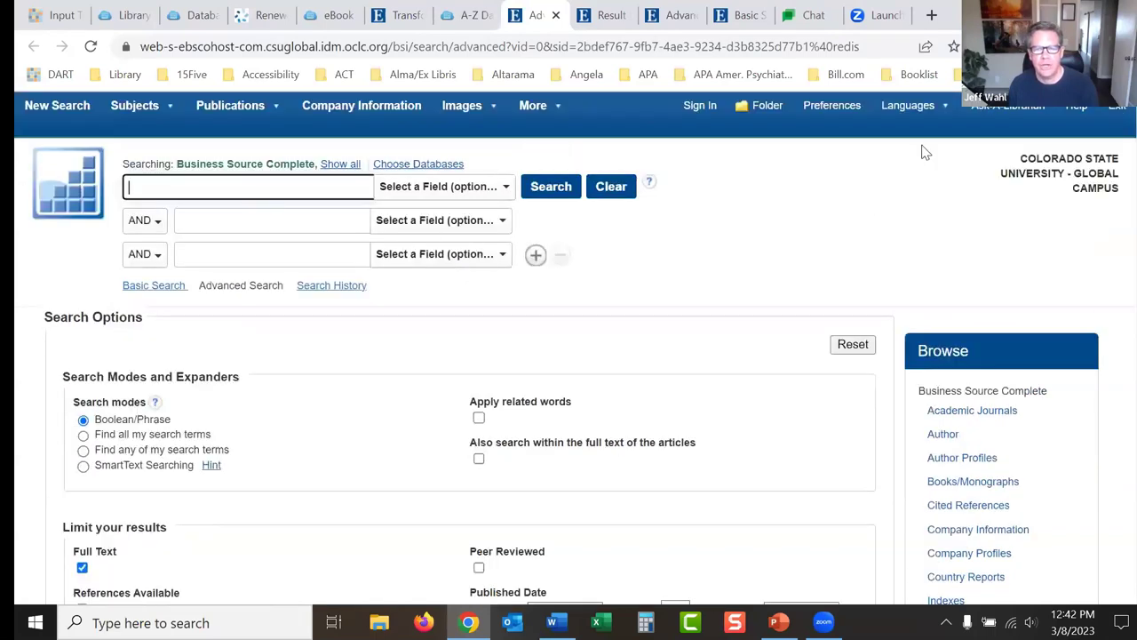
scroll(1127, 158, down, 2)
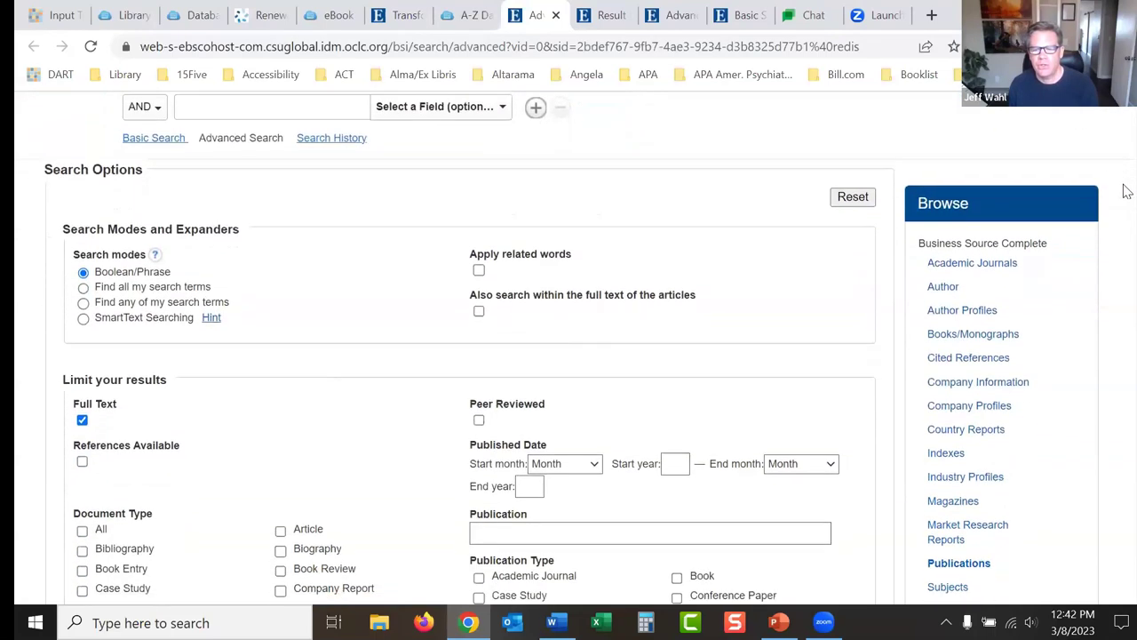
click(970, 403)
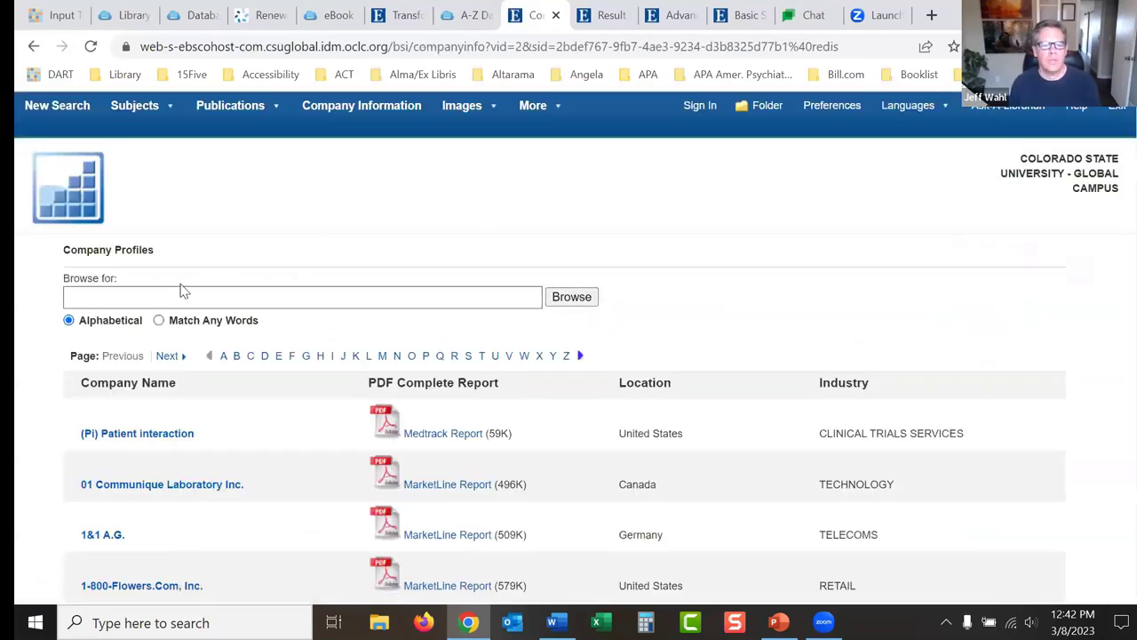
Step: Browse the company profiles alphabetically for "apple"
click(180, 295)
text(apl)
text(le)
key(BackSpace)
key(BackSpace)
key(BackSpace)
key(BackSpace)
text(pp)
click(175, 336)
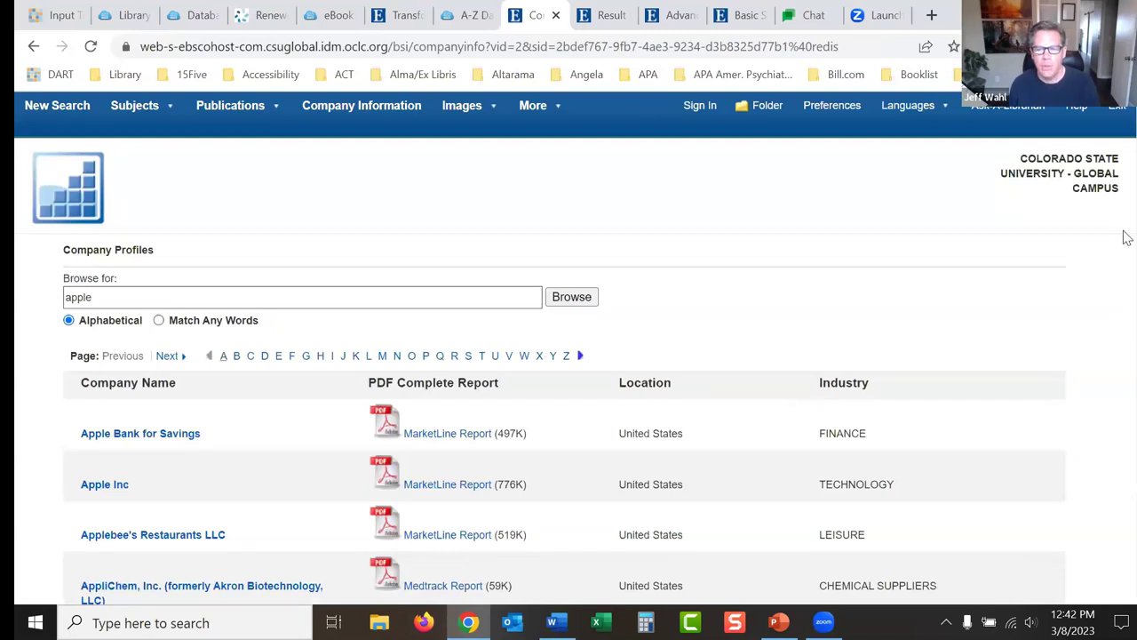
Step: Open the Apple Inc company profile and its full MarketLine Report PDF
scroll(1126, 239, down, 1)
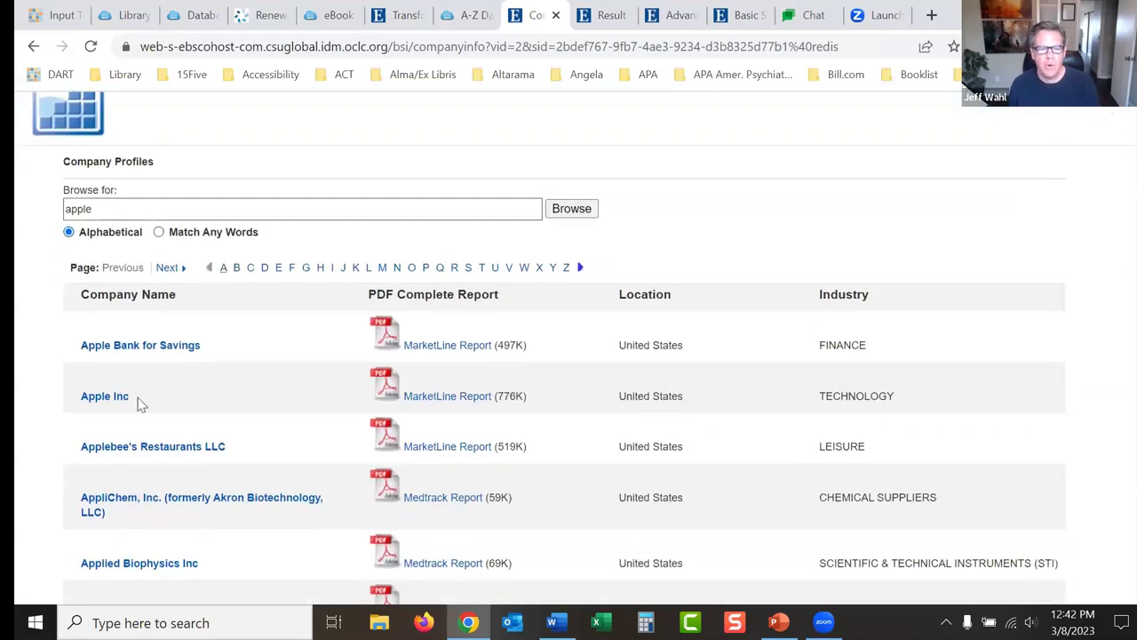
click(104, 396)
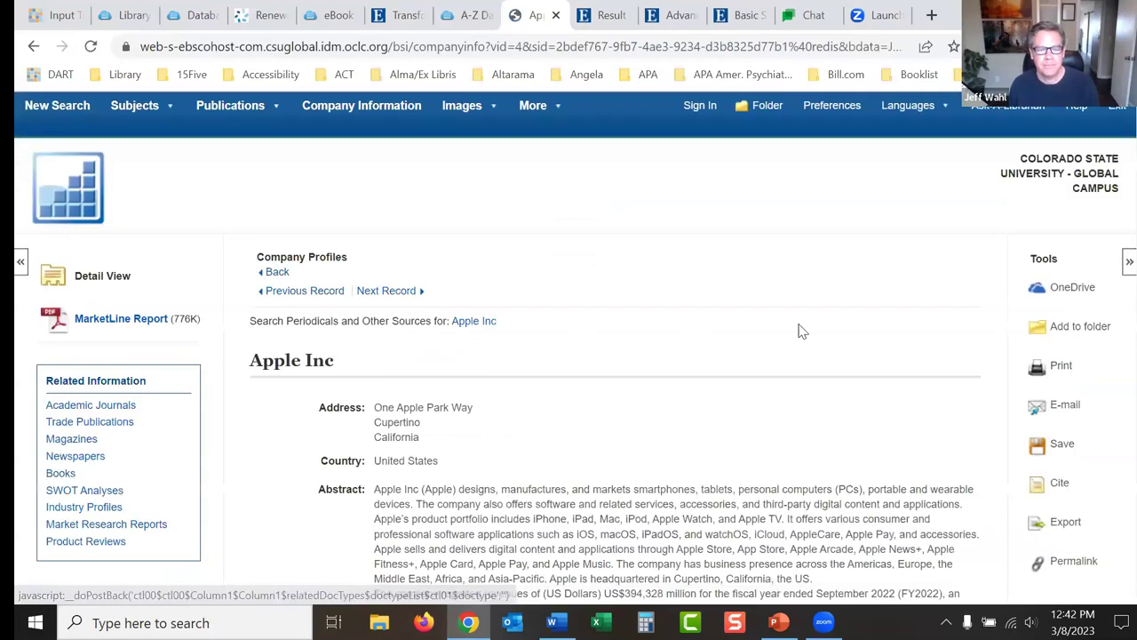
scroll(1127, 169, down, 1)
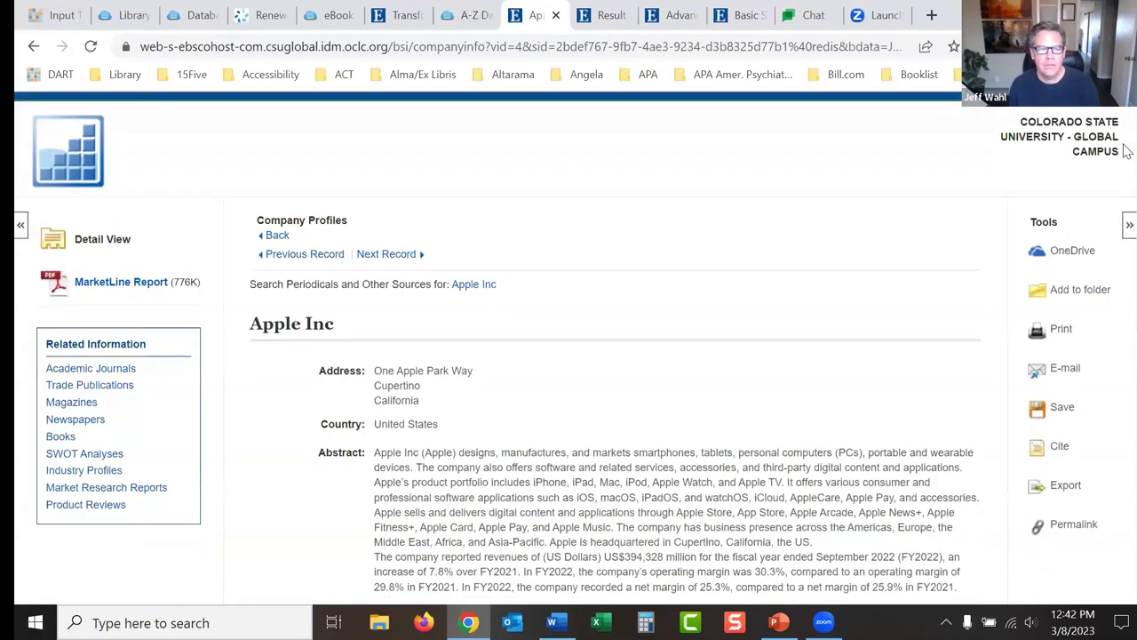
click(115, 286)
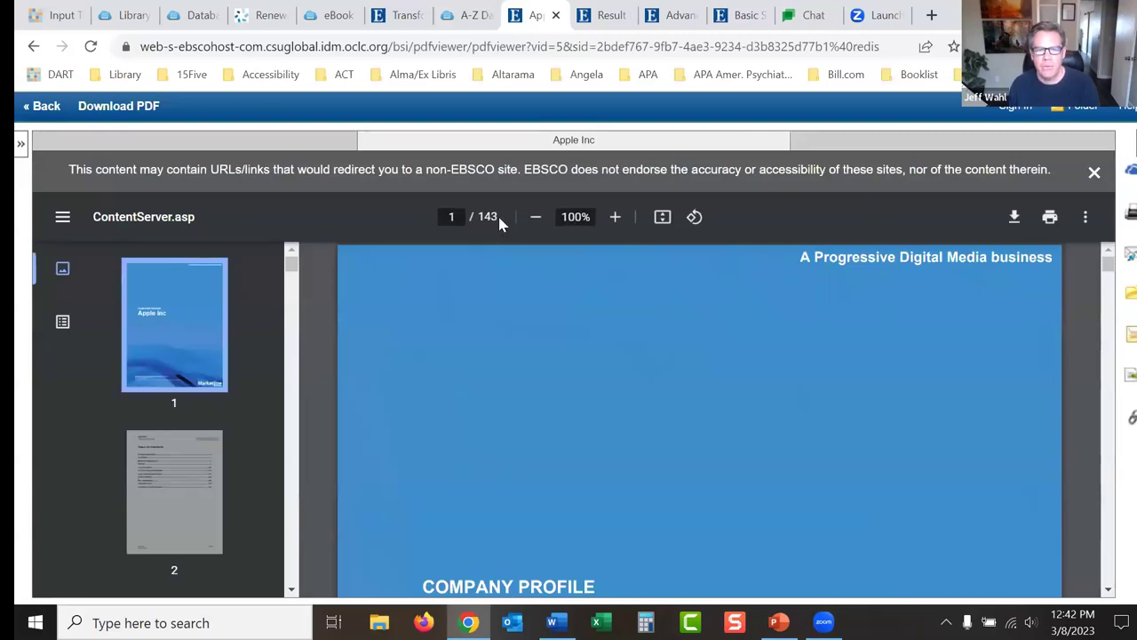
Step: Find the report's table of contents and jump from it to the Key Employees section
click(1108, 590)
scroll(1108, 590, down, 6)
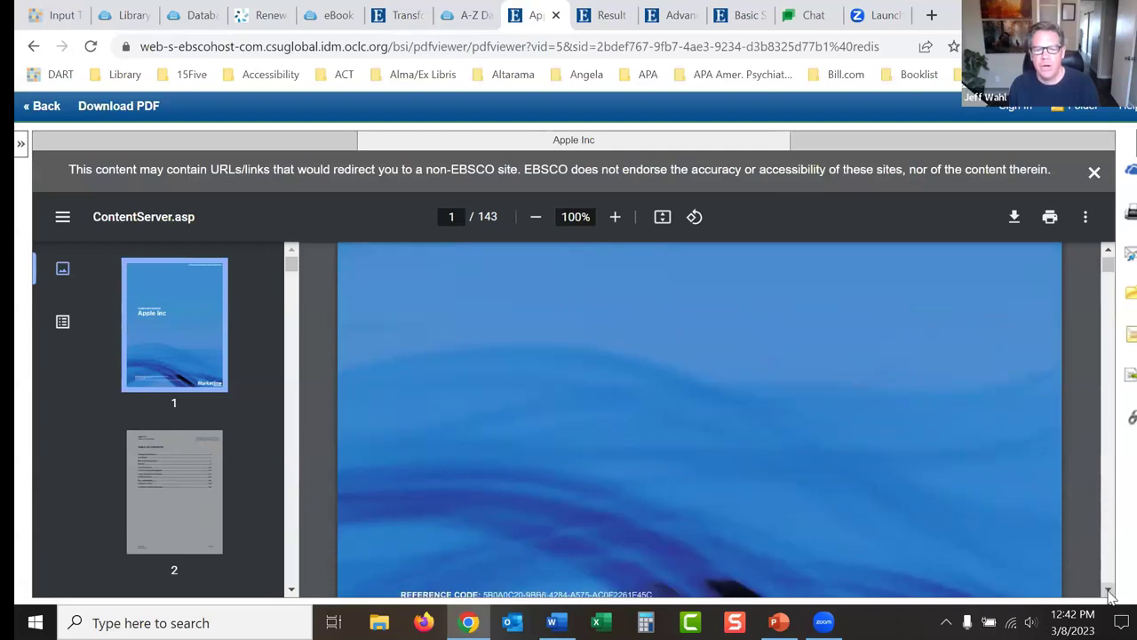
scroll(1109, 590, down, 3)
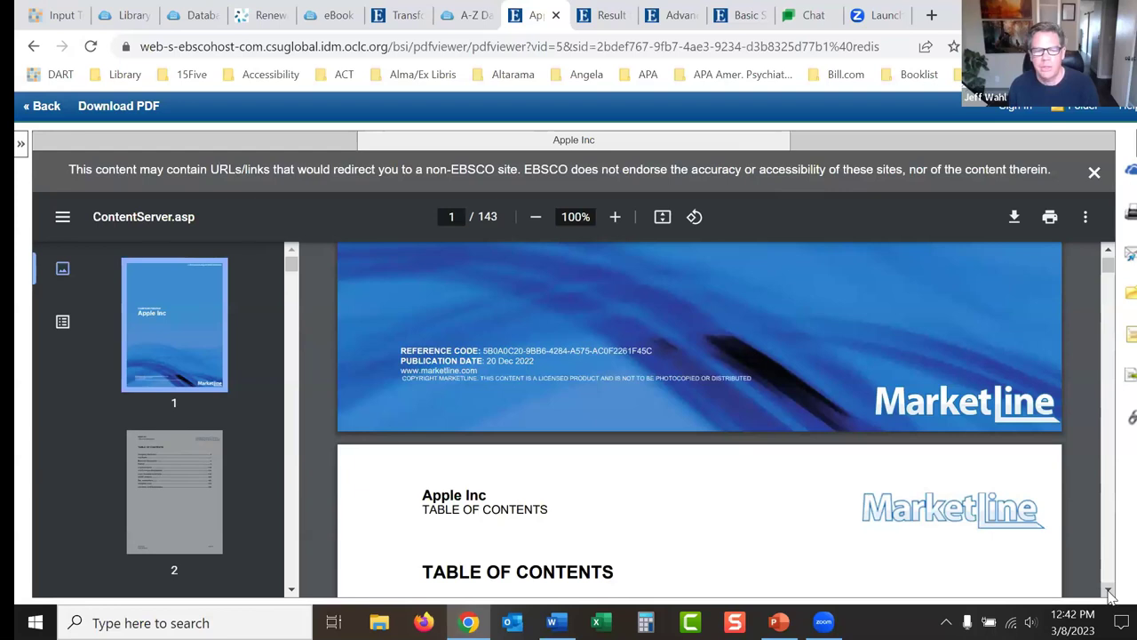
scroll(1108, 590, down, 5)
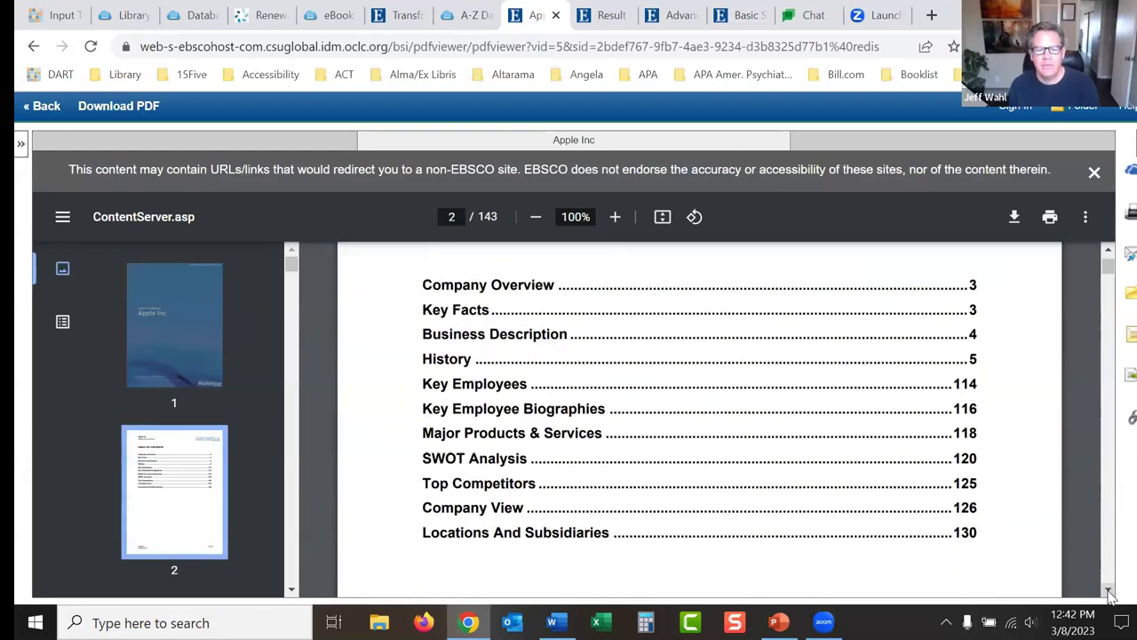
click(1108, 590)
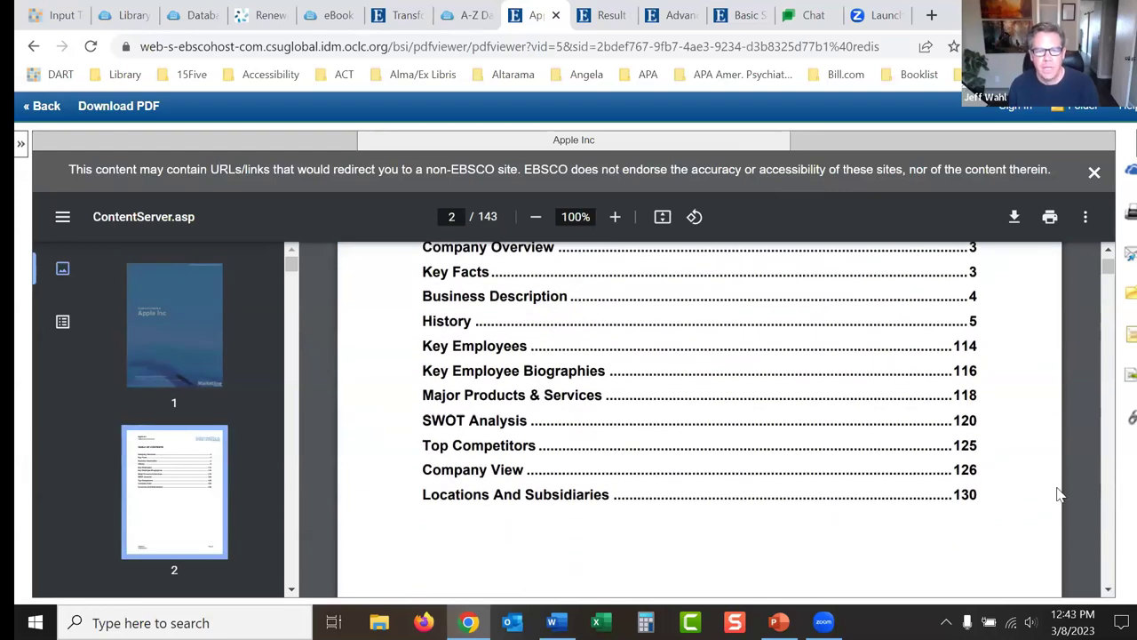
click(497, 352)
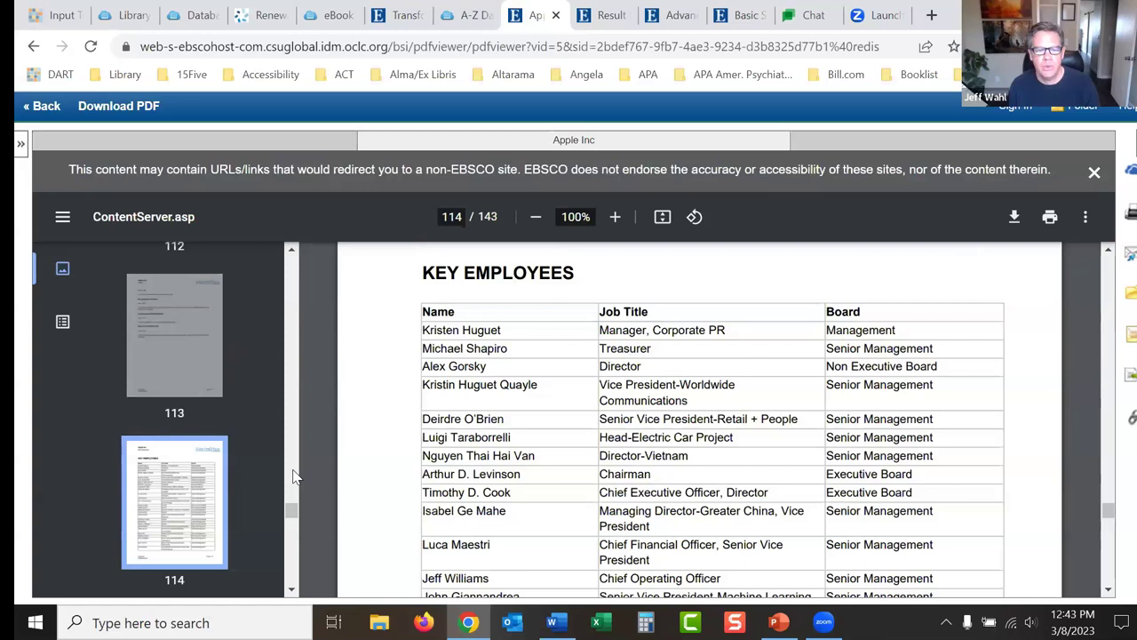
Step: Return to the Apple report's table of contents and jump from it to the SWOT Analysis section
scroll(292, 500, up, 1)
drag(292, 507, 291, 259)
click(196, 286)
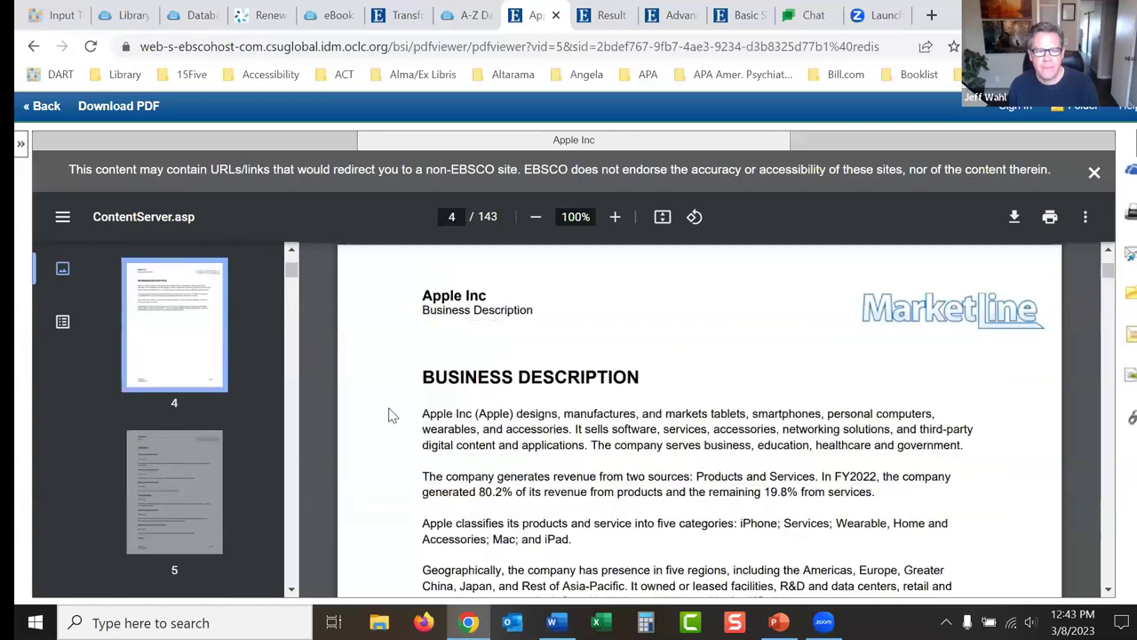
click(291, 251)
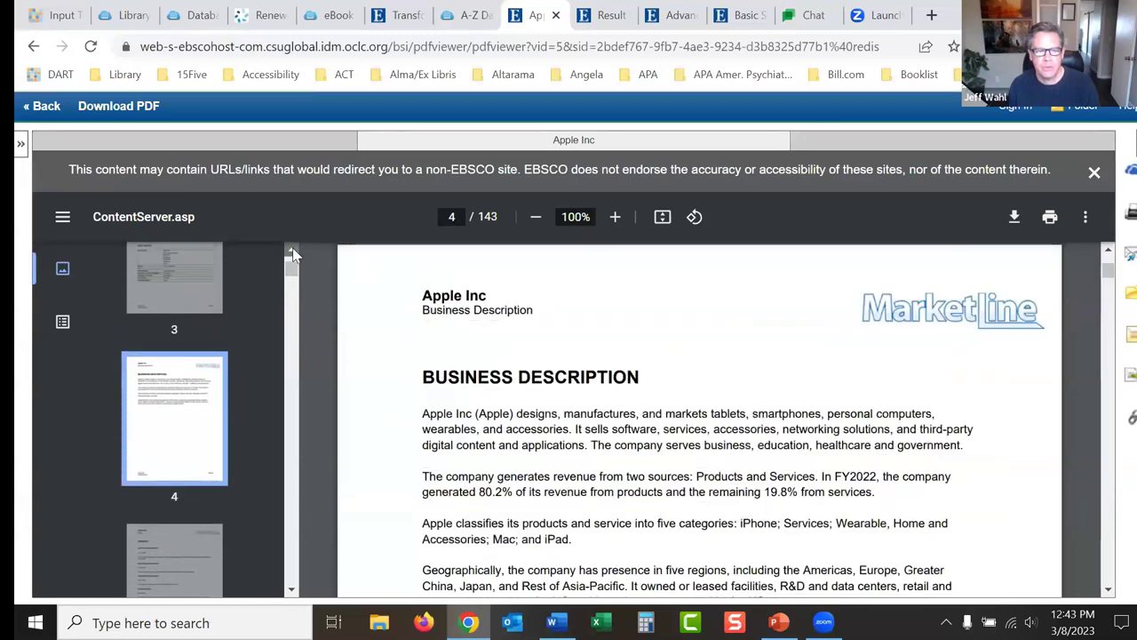
scroll(290, 258, up, 3)
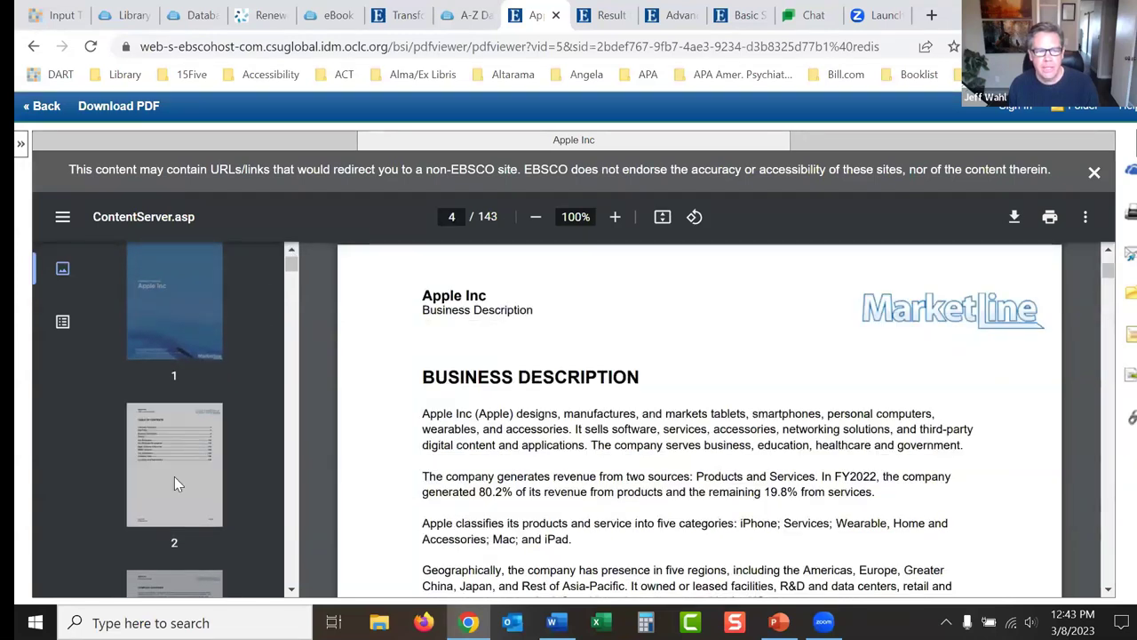
click(174, 477)
click(1108, 592)
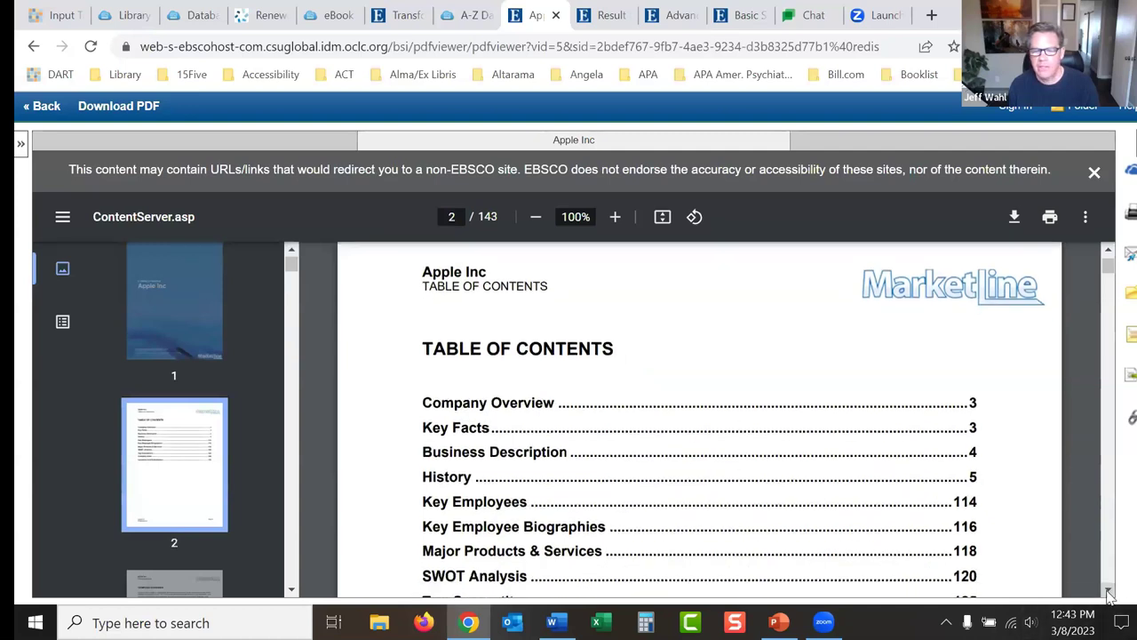
click(1109, 592)
click(1108, 592)
click(1108, 592)
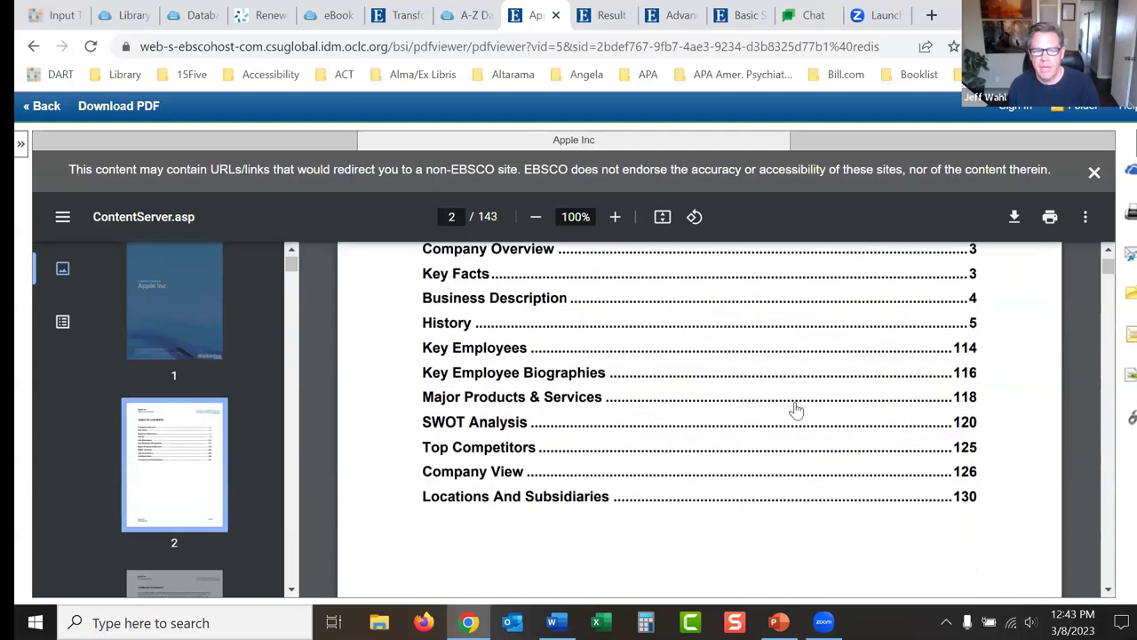
click(479, 423)
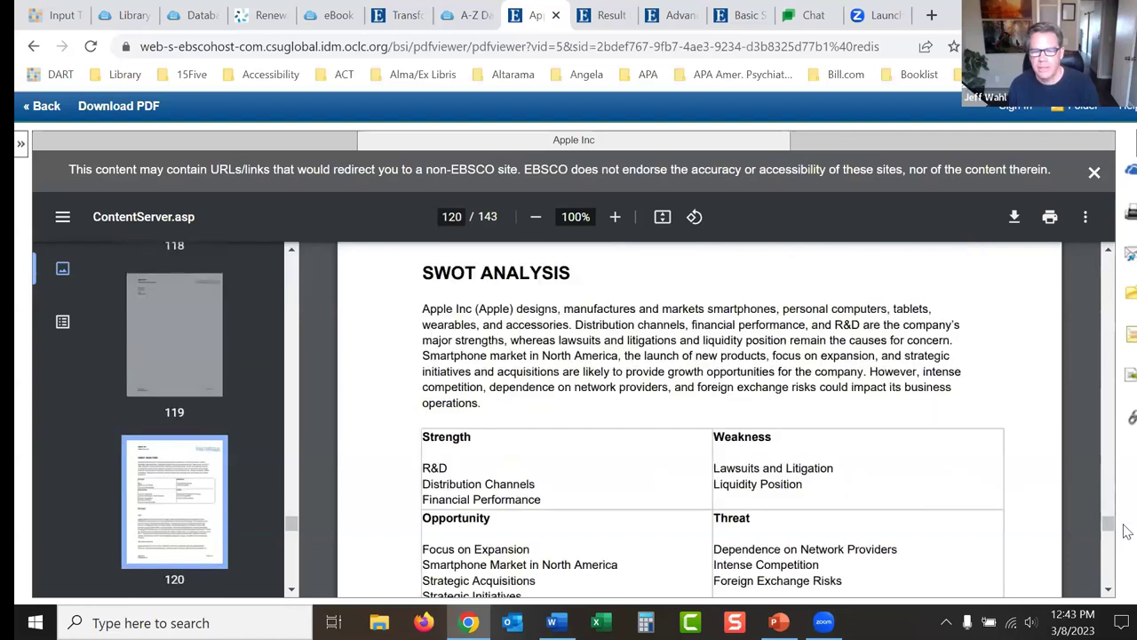
Step: Read through the SWOT Analysis, covering the four-part summary table and the detailed Strength text on R&D and Distribution Channels
click(1108, 592)
click(1108, 591)
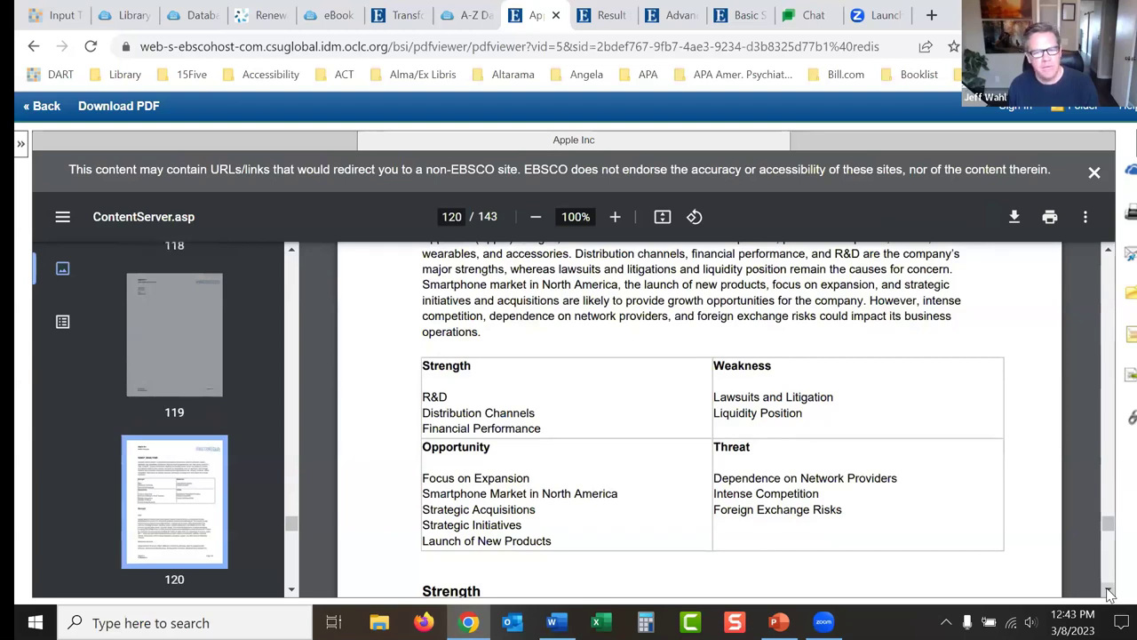
click(1108, 592)
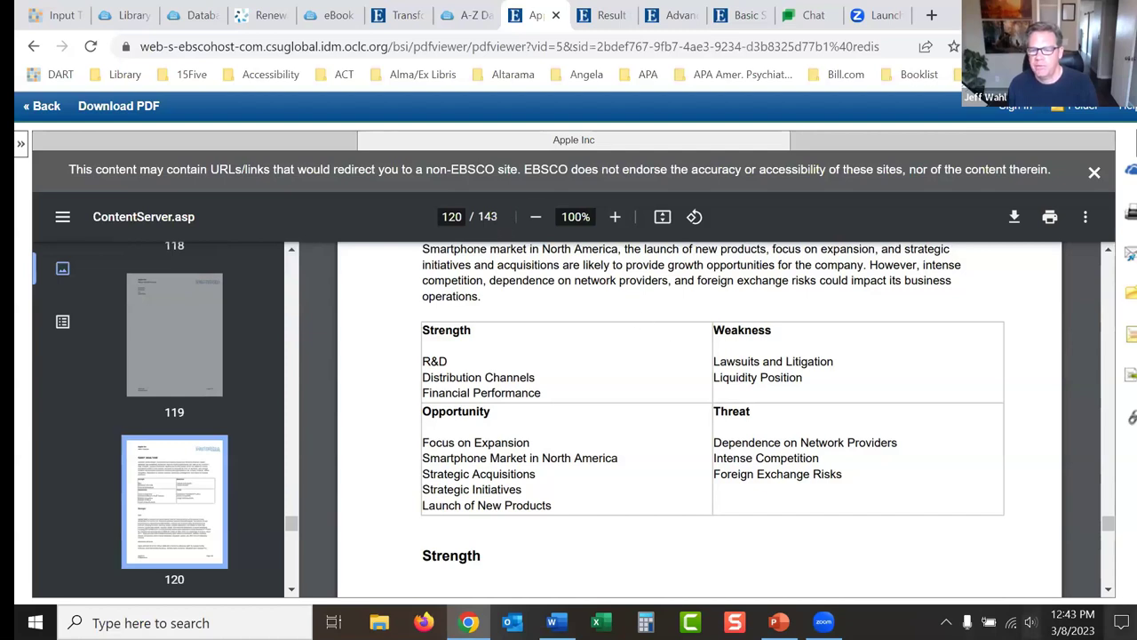
click(1108, 593)
click(1108, 593)
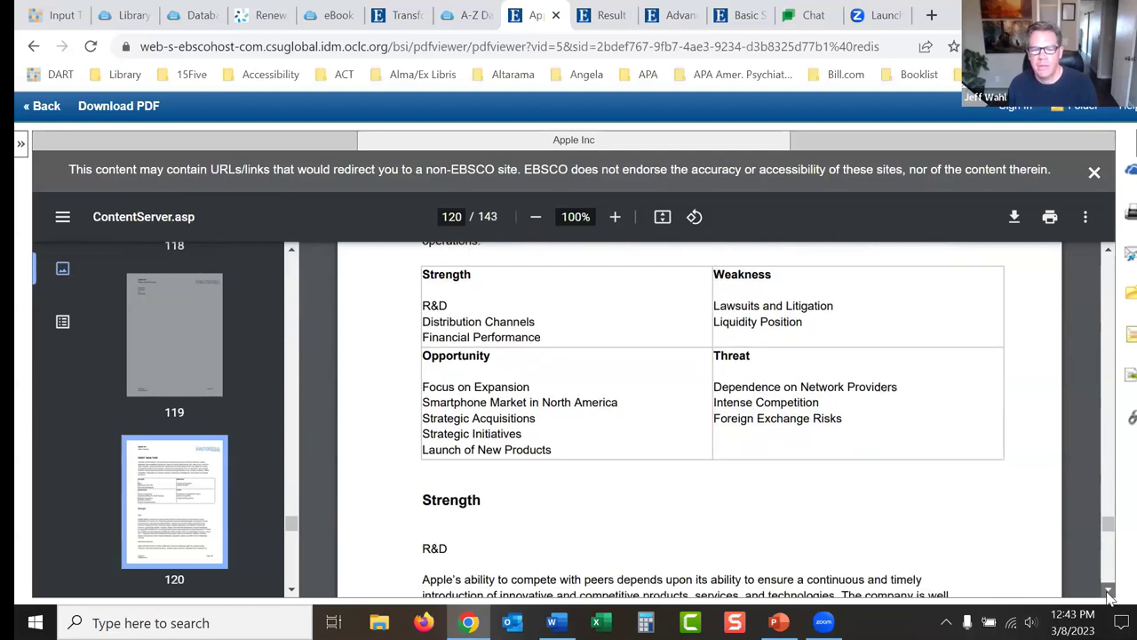
click(1108, 593)
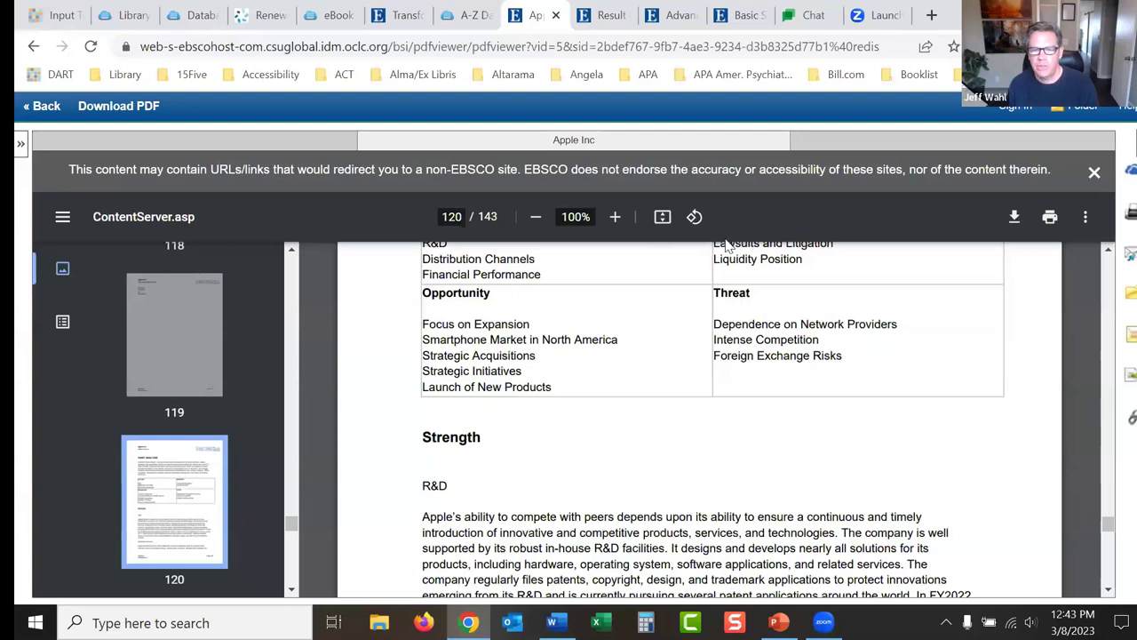
click(1108, 592)
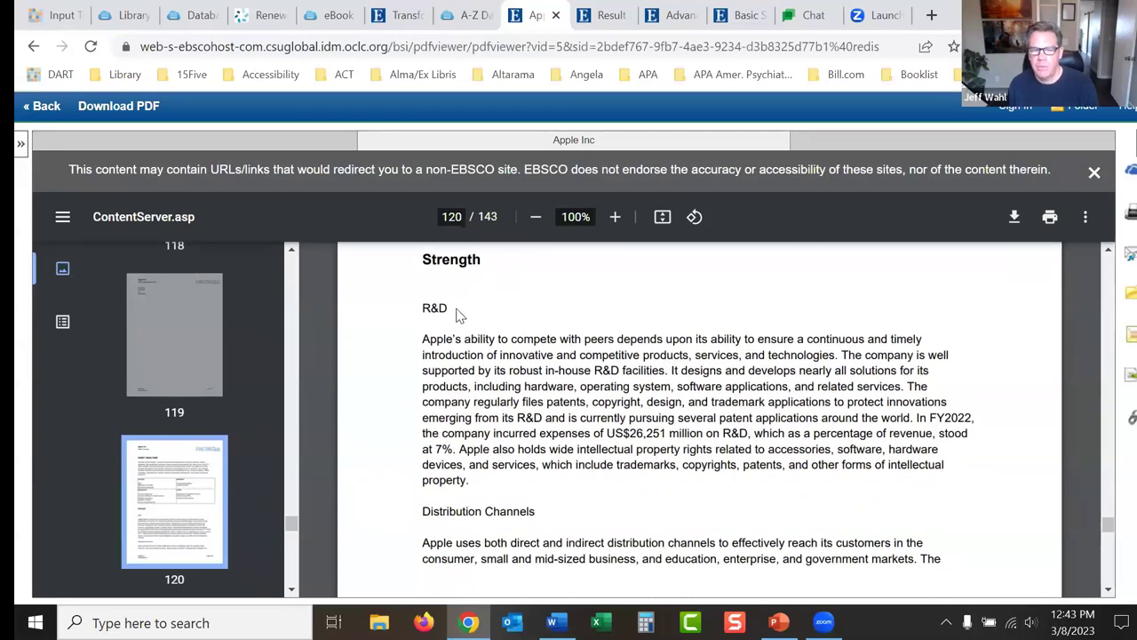
click(1109, 590)
click(1109, 590)
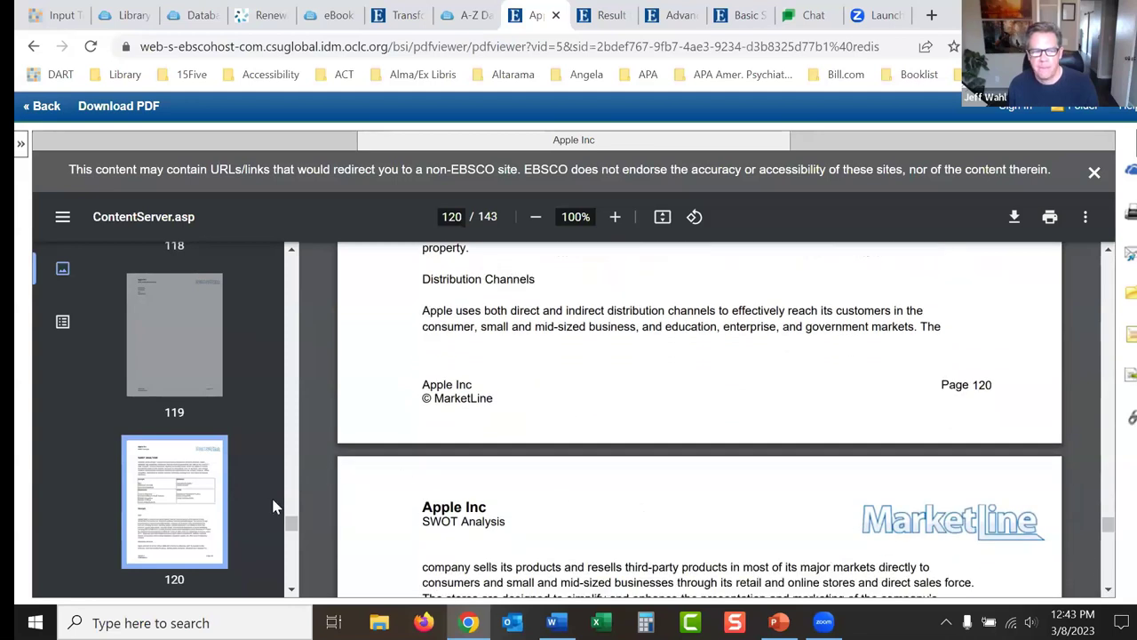
Step: Go back to the report's table of contents and open the Top Competitors section to view the listed companies
scroll(289, 333, up, 3)
scroll(289, 333, up, 10)
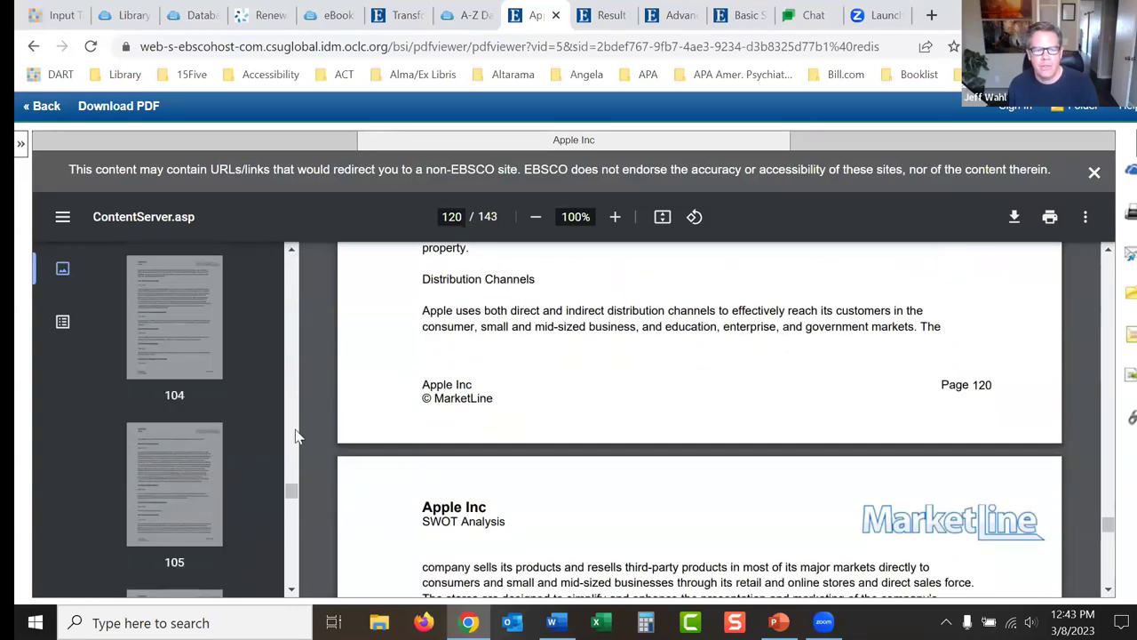
drag(295, 494, 290, 259)
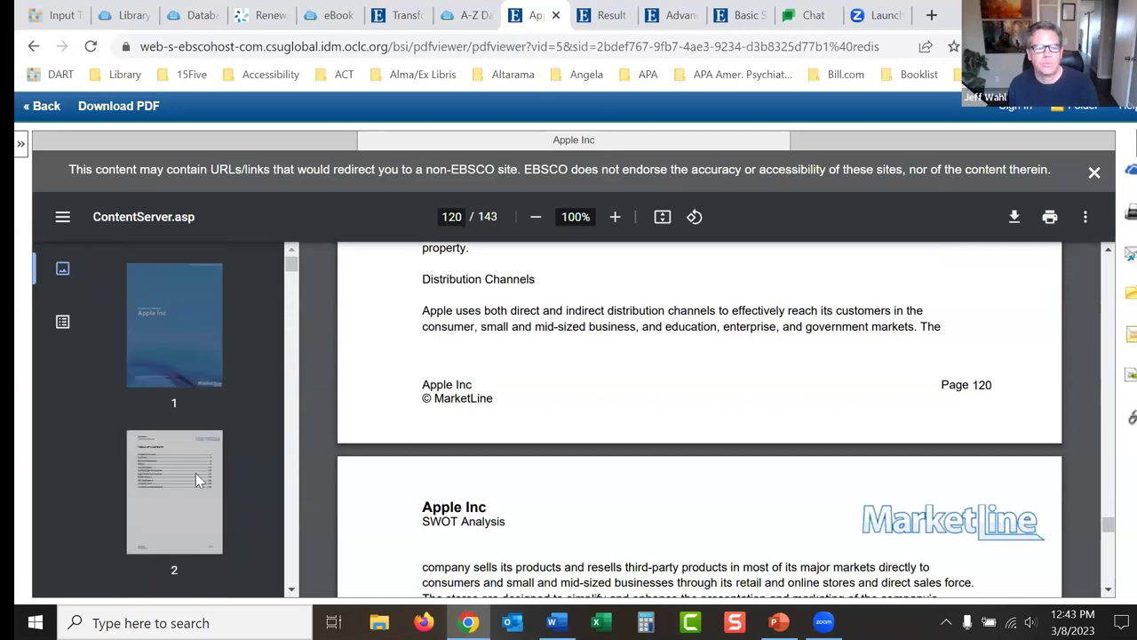
click(196, 473)
click(1109, 590)
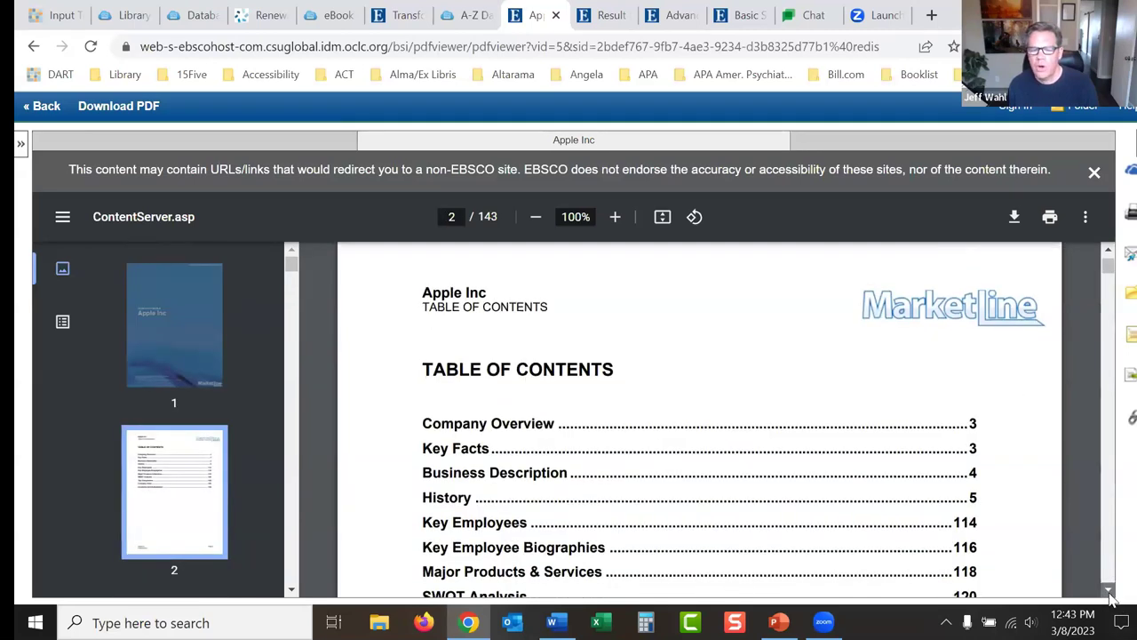
click(1109, 591)
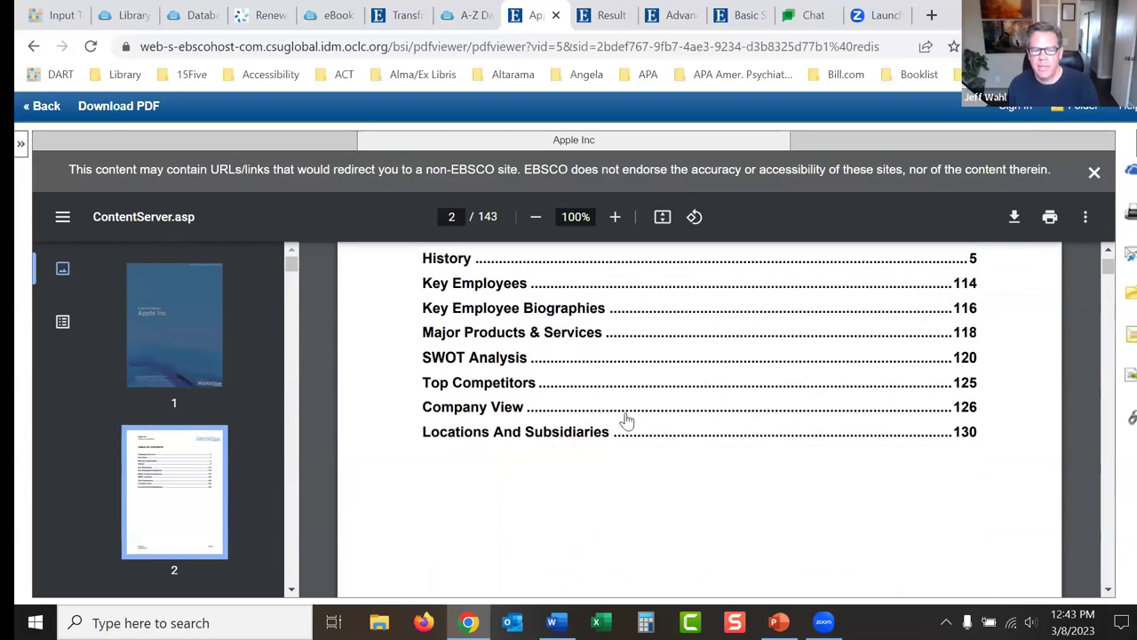
click(471, 385)
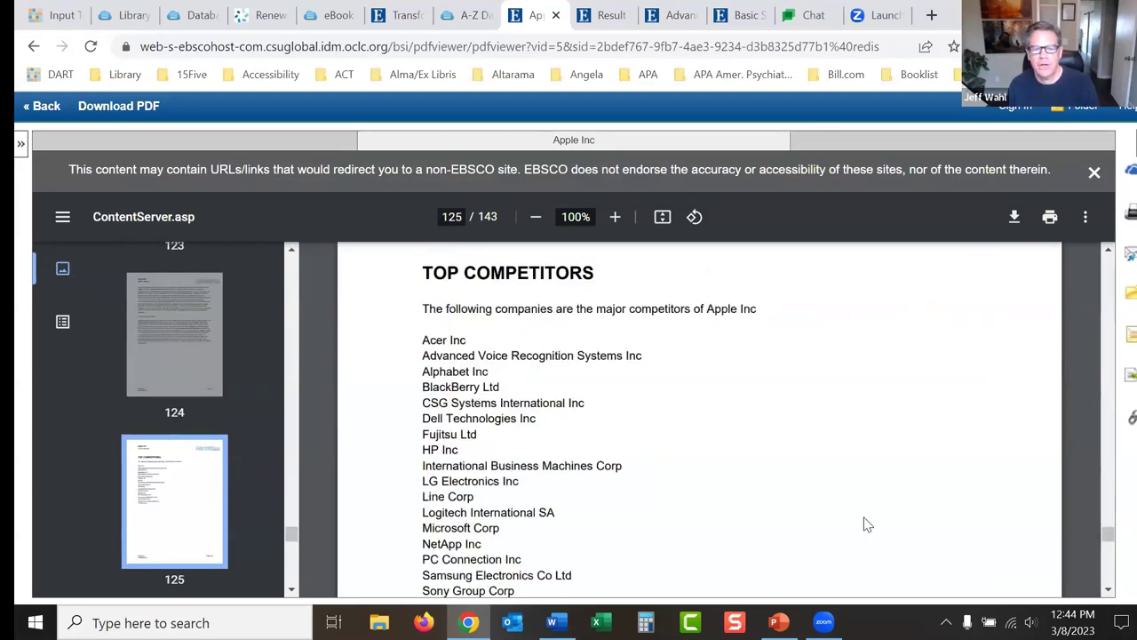
click(1109, 590)
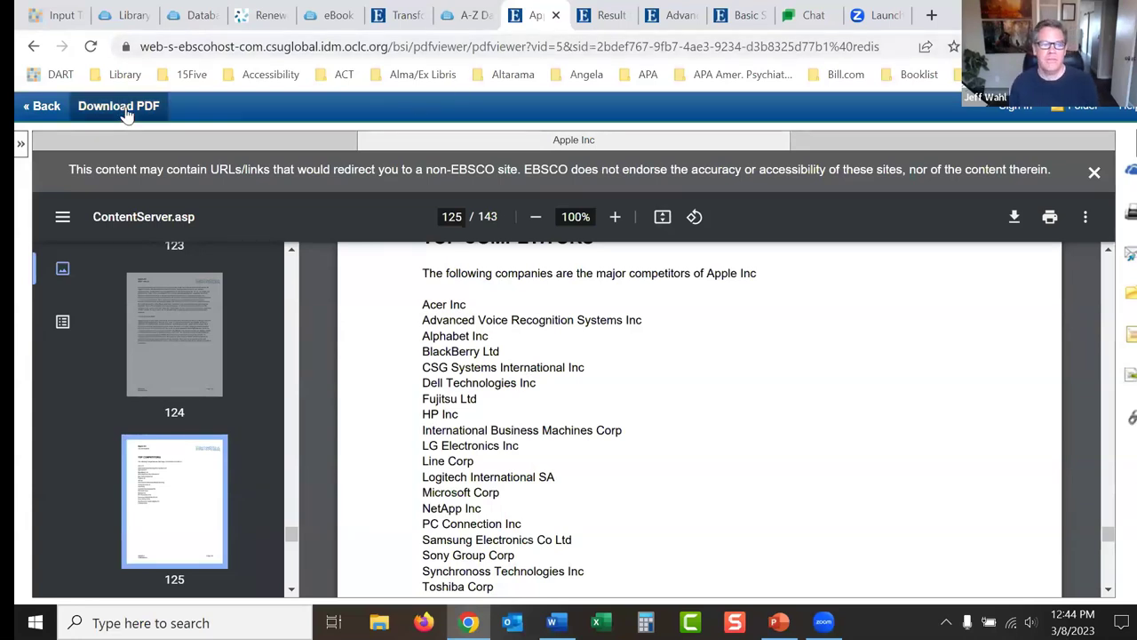
Step: Leave the Apple report and reopen the unfiltered Company Profiles list by way of a new Business Source Complete search
click(47, 108)
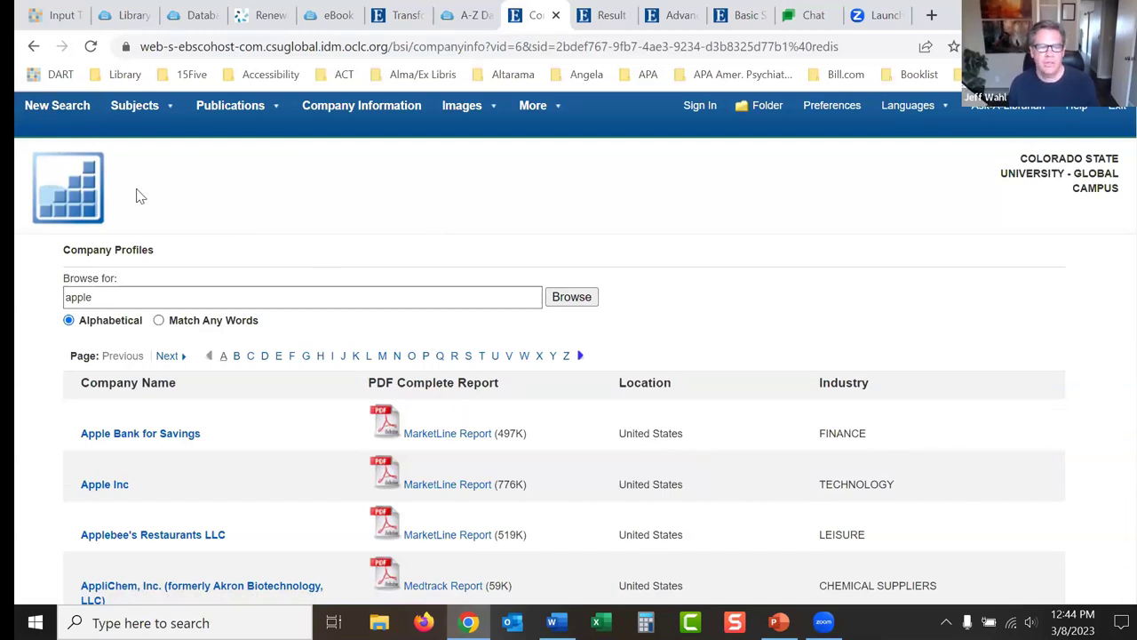
double_click(98, 300)
key(BackSpace)
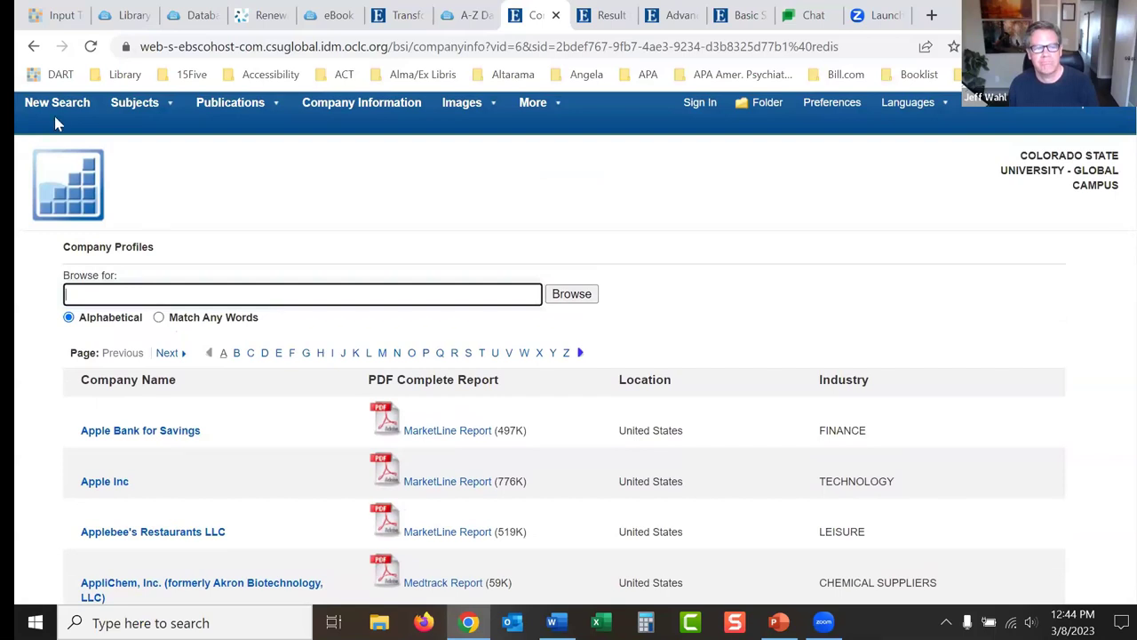
click(56, 110)
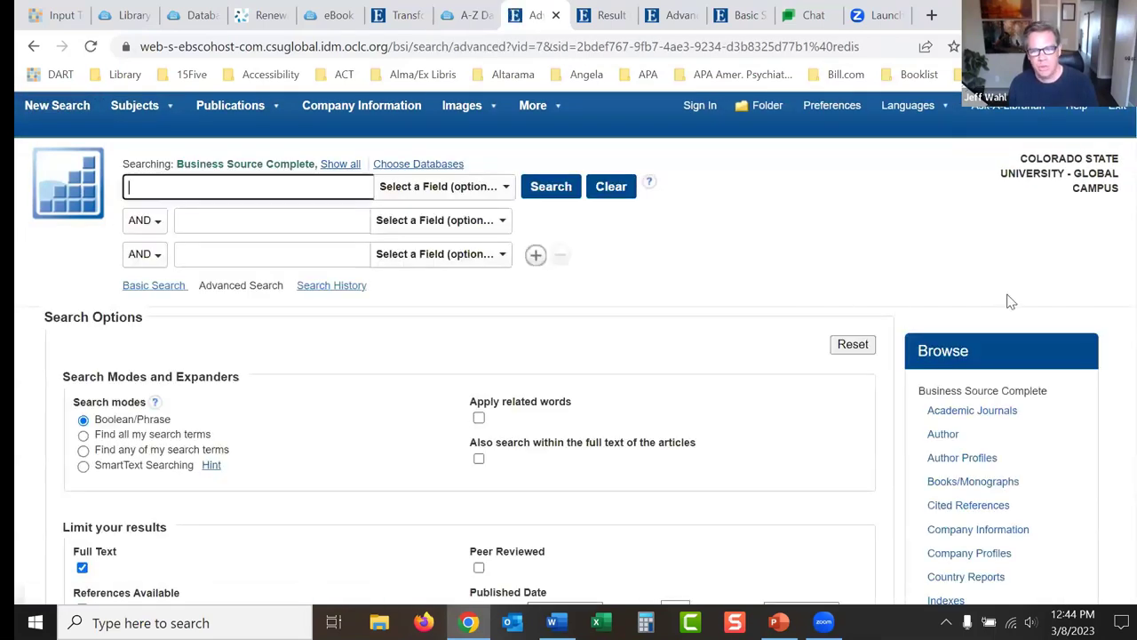
scroll(1125, 256, down, 2)
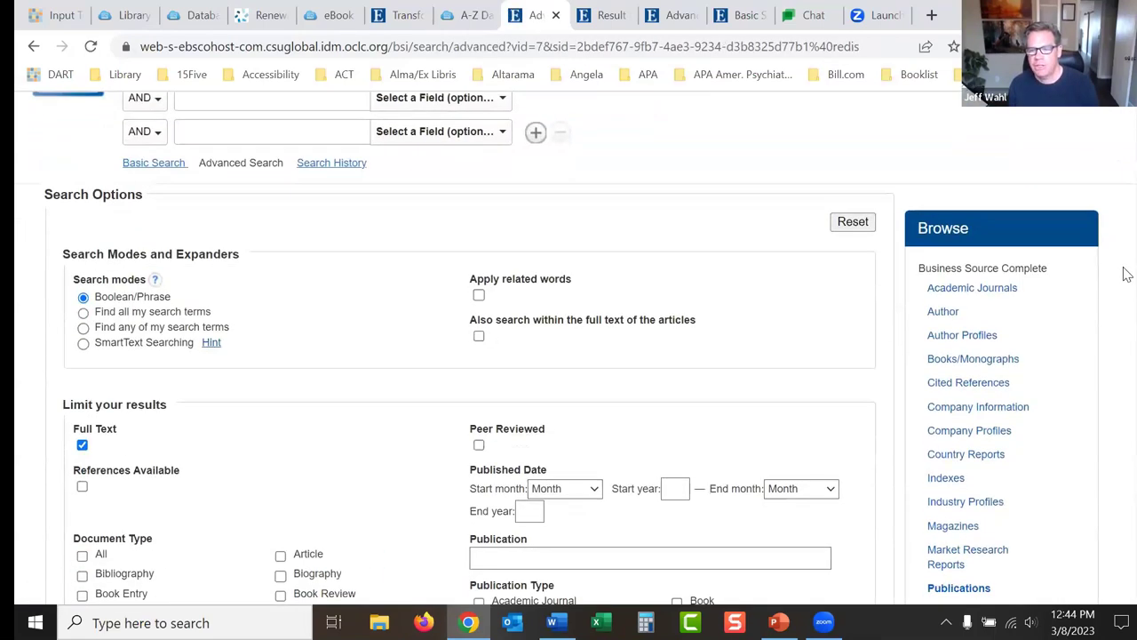
click(964, 434)
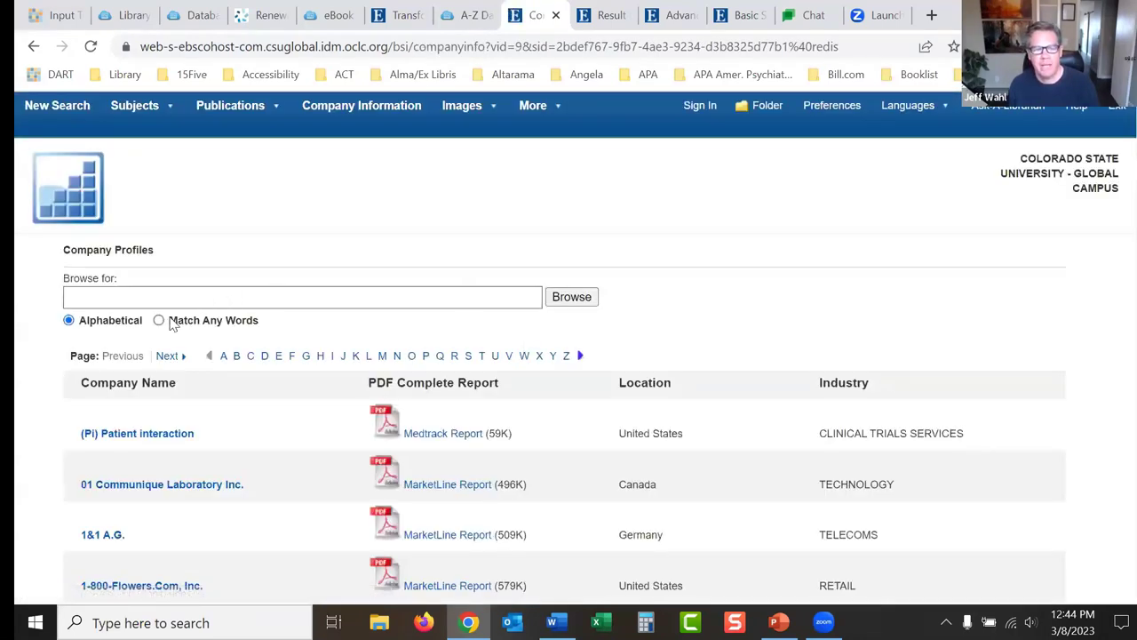
Step: Browse the company profiles for "energy" using the Match Any Words option
click(159, 321)
click(139, 290)
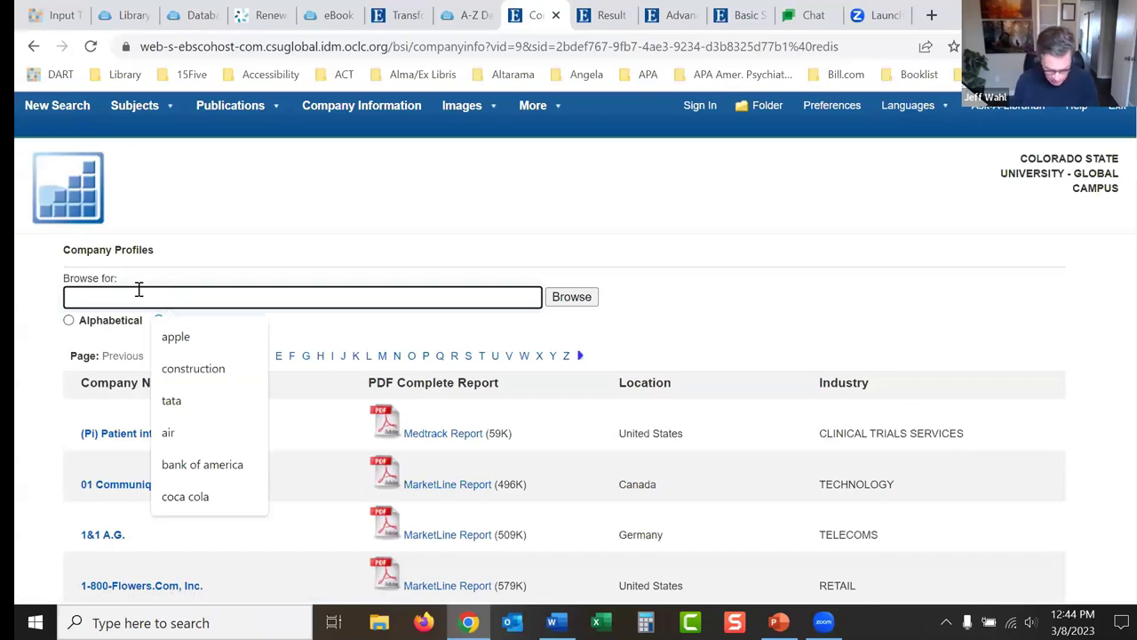
text(energy)
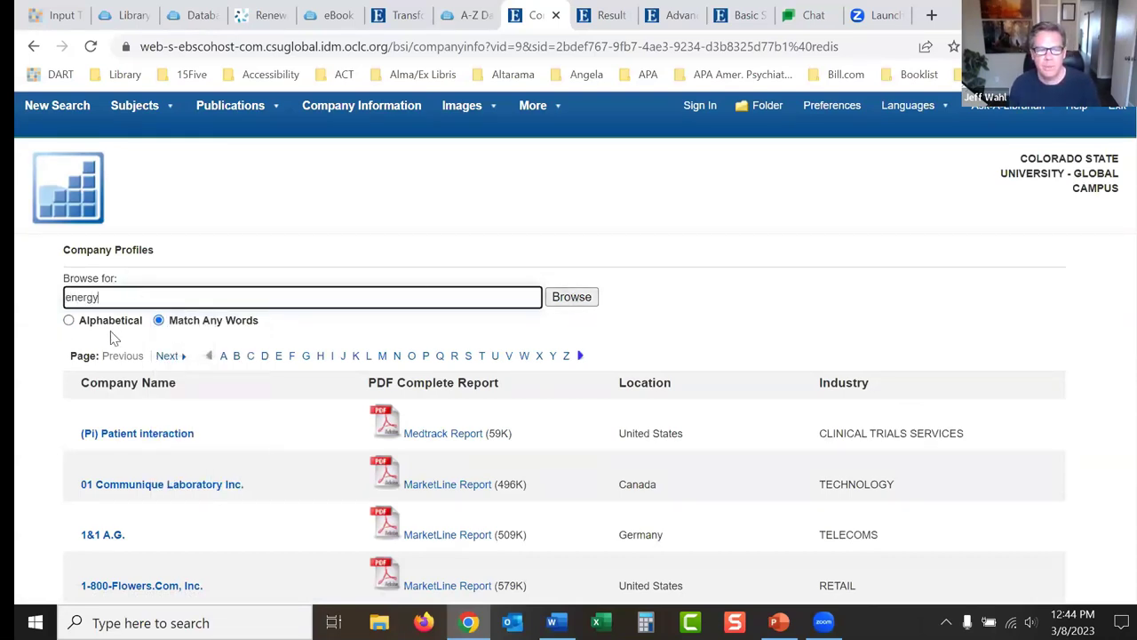
click(590, 299)
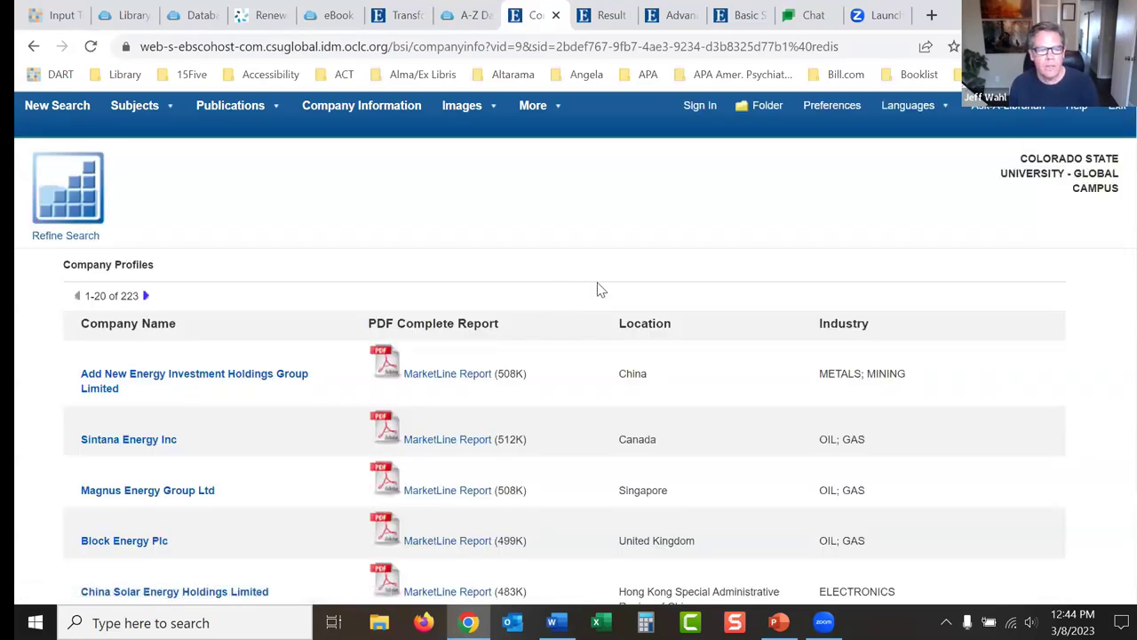
Step: Look through the energy company profiles with their MarketLine reports, locations and industries
scroll(1125, 198, down, 3)
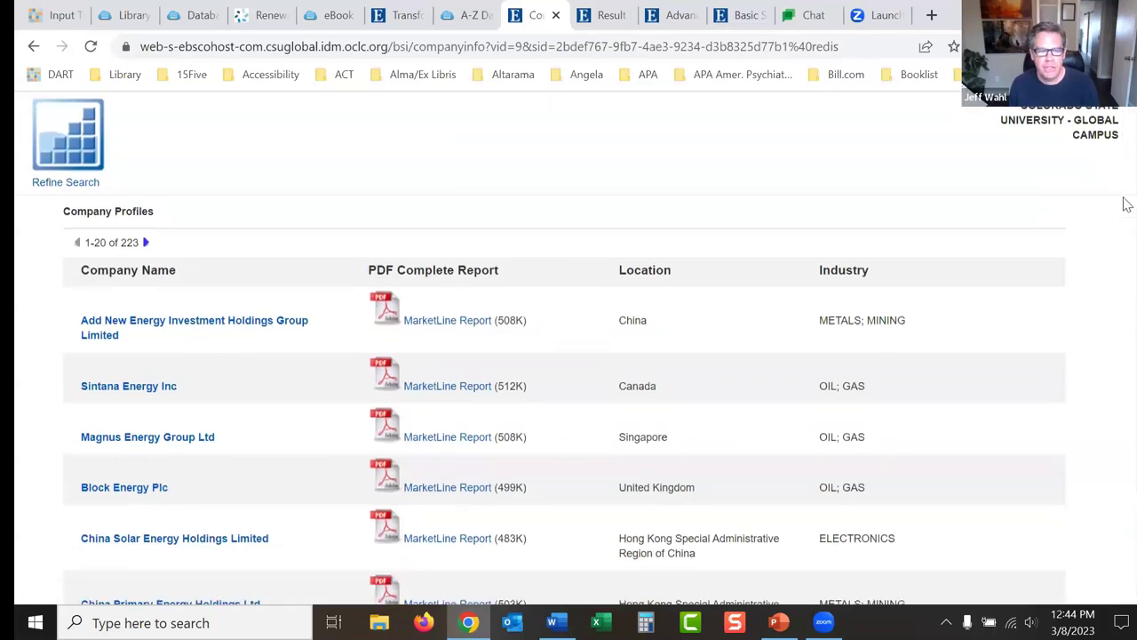
scroll(1127, 249, down, 1)
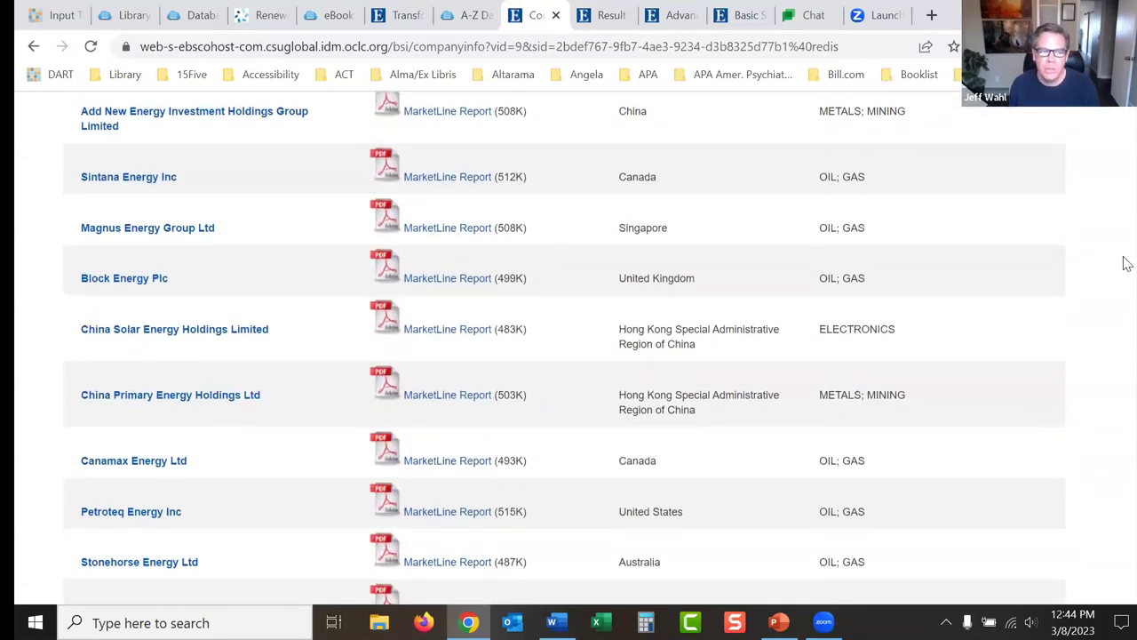
scroll(1126, 268, down, 3)
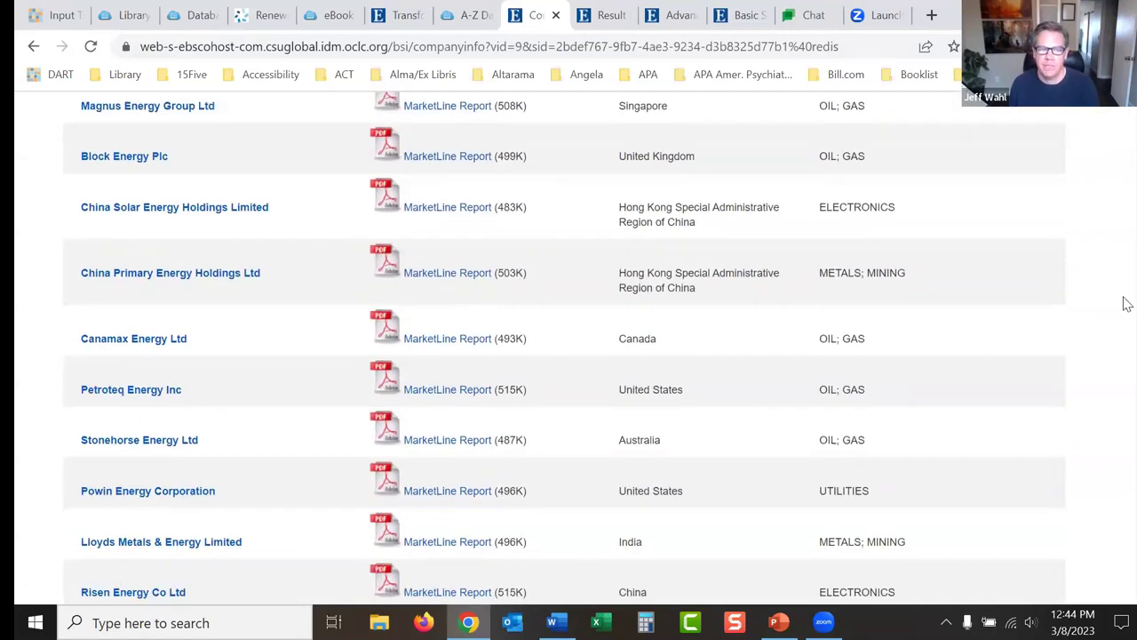
scroll(1127, 337, down, 3)
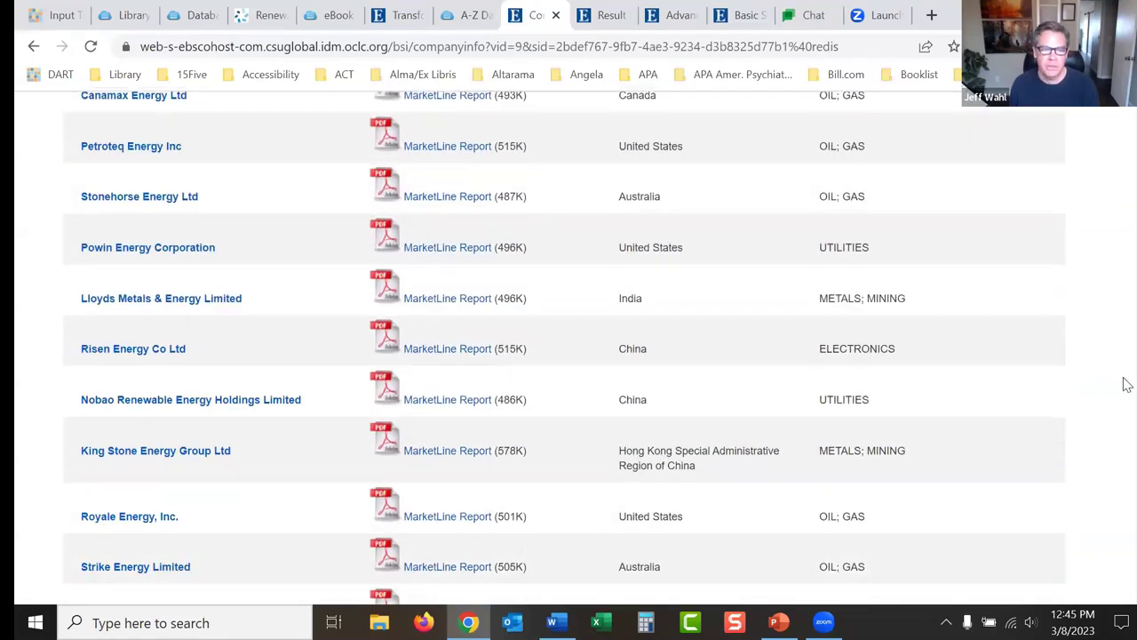
scroll(1127, 384, up, 3)
scroll(1125, 322, down, 1)
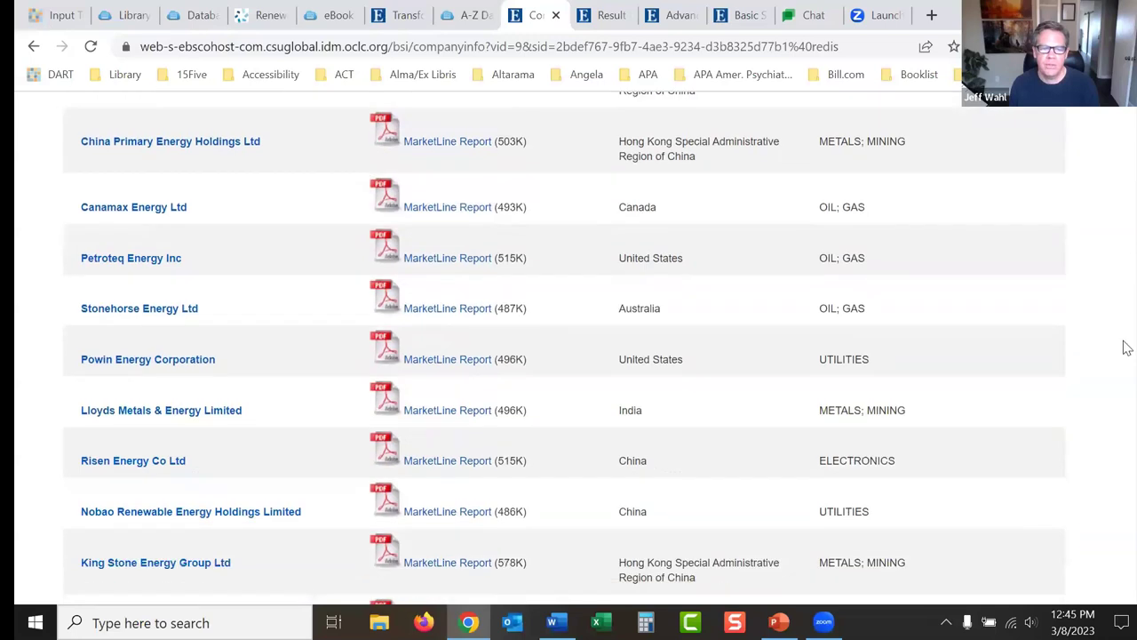
scroll(1127, 349, up, 8)
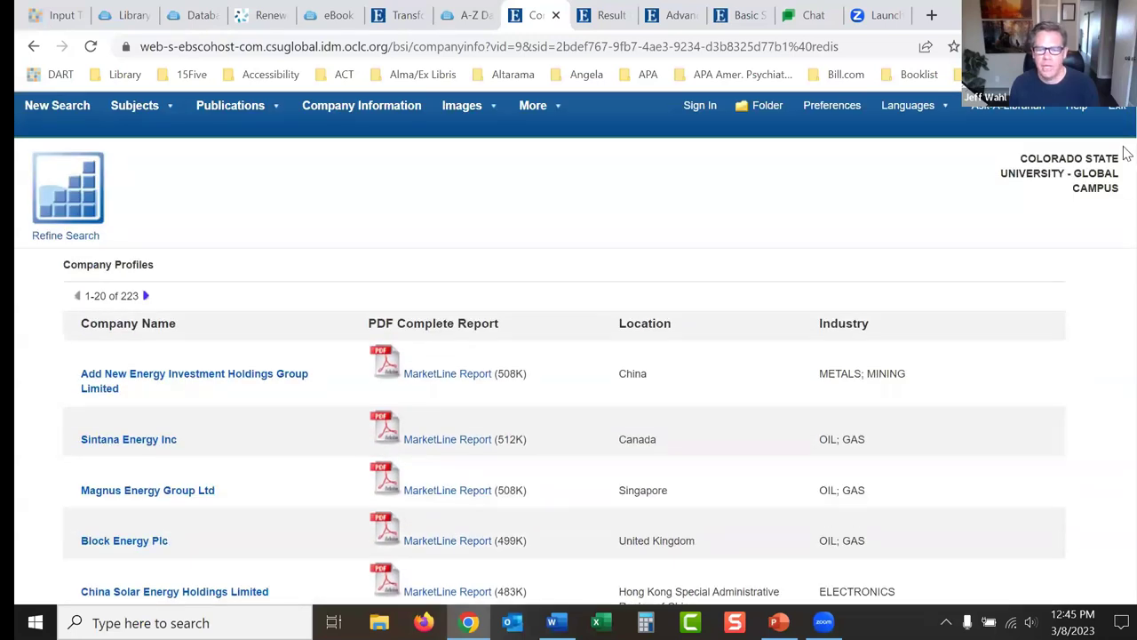
Step: Reveal the U.S. History in Context bullet in the PowerPoint slide show, and close the company profiles tab in Chrome to return to the A-Z databases
key(alt+Tab)
key(Right)
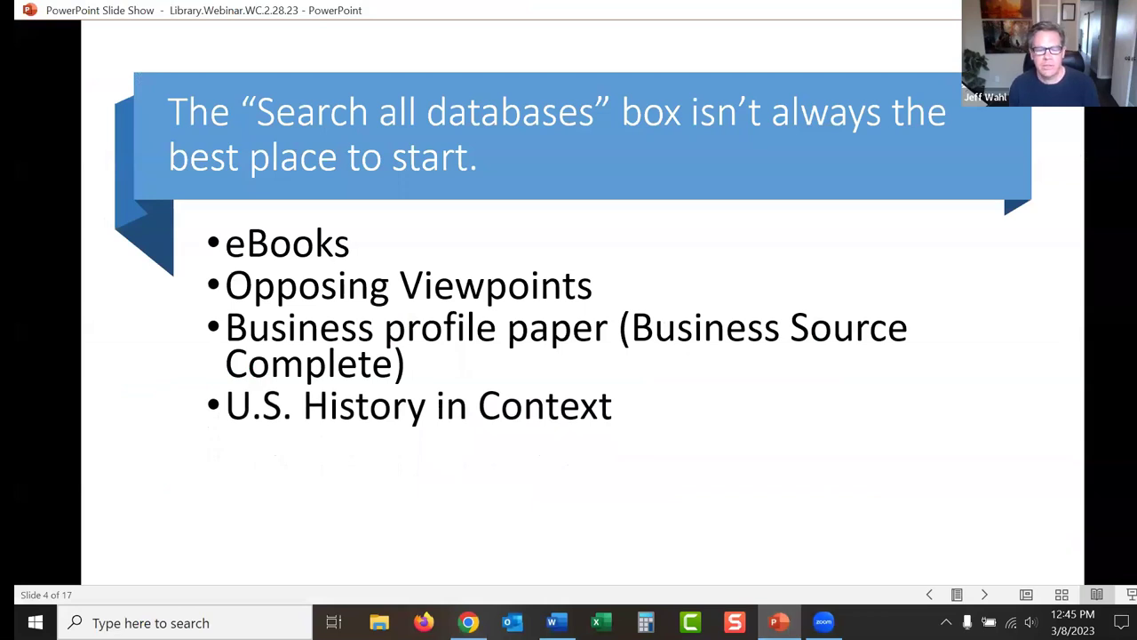
key(alt+Tab)
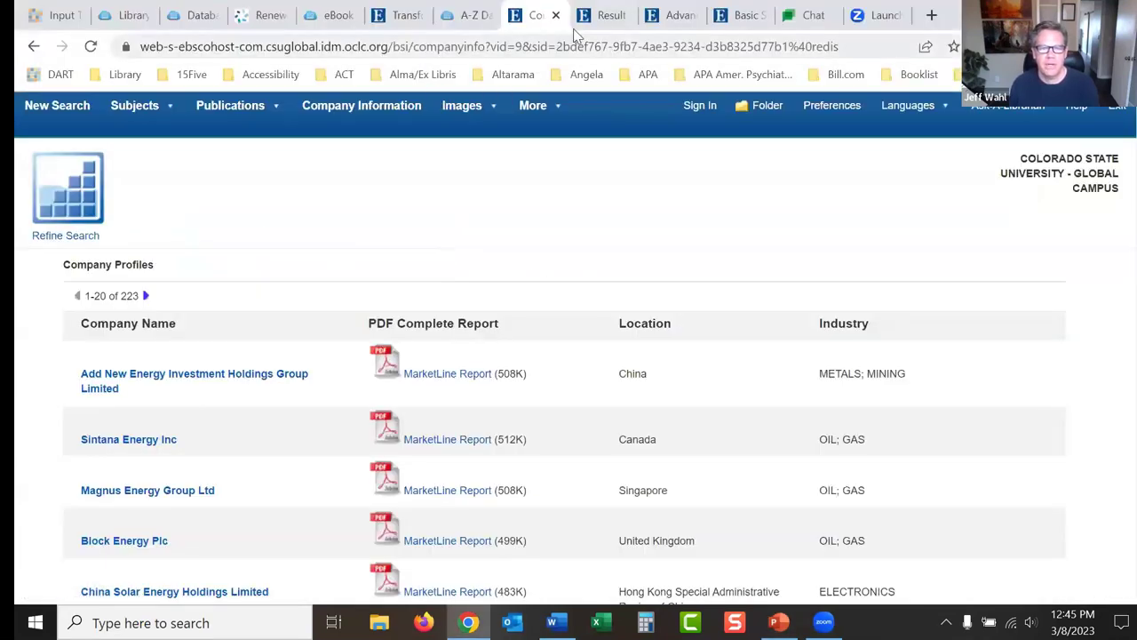
click(462, 16)
click(551, 15)
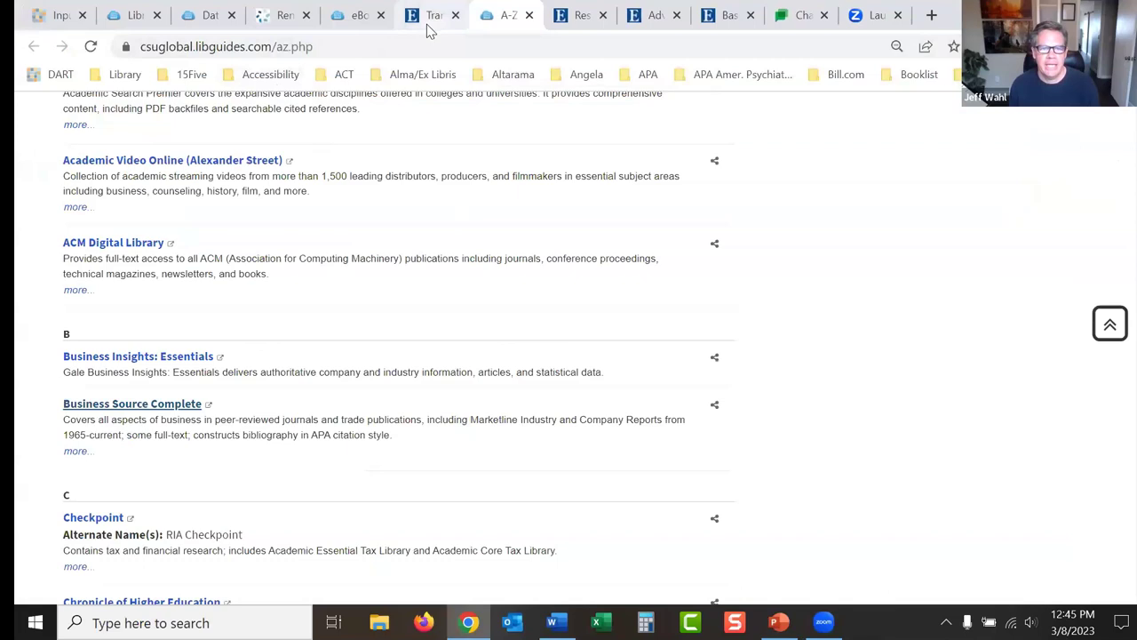
Step: Return to the databases by subject page and open U.S. History in Context from the History section
click(428, 18)
click(580, 15)
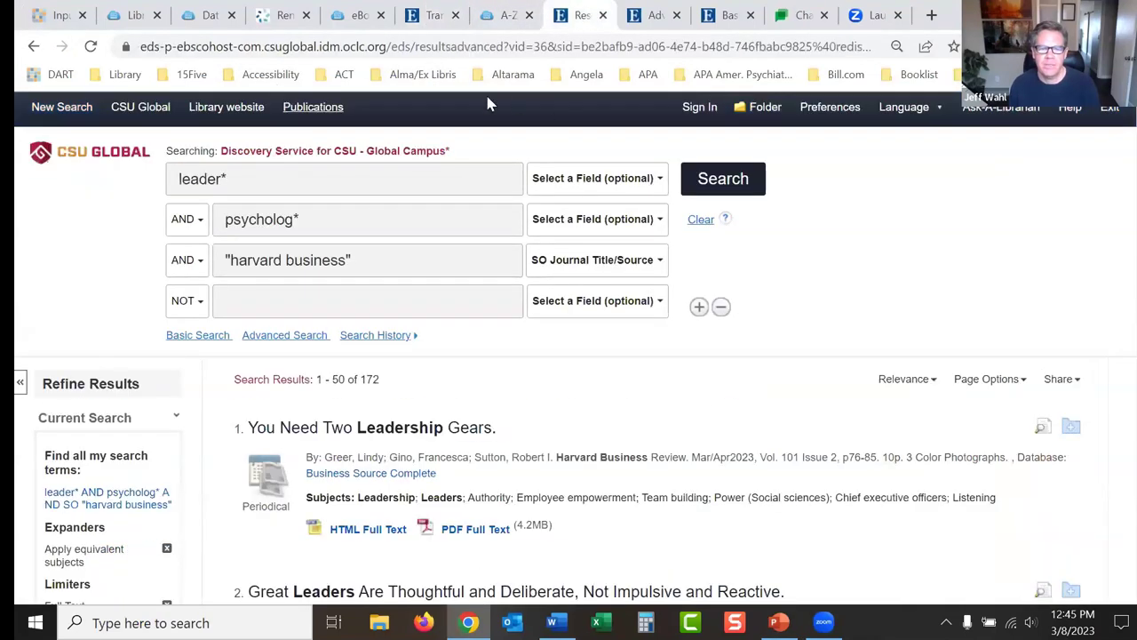
click(210, 18)
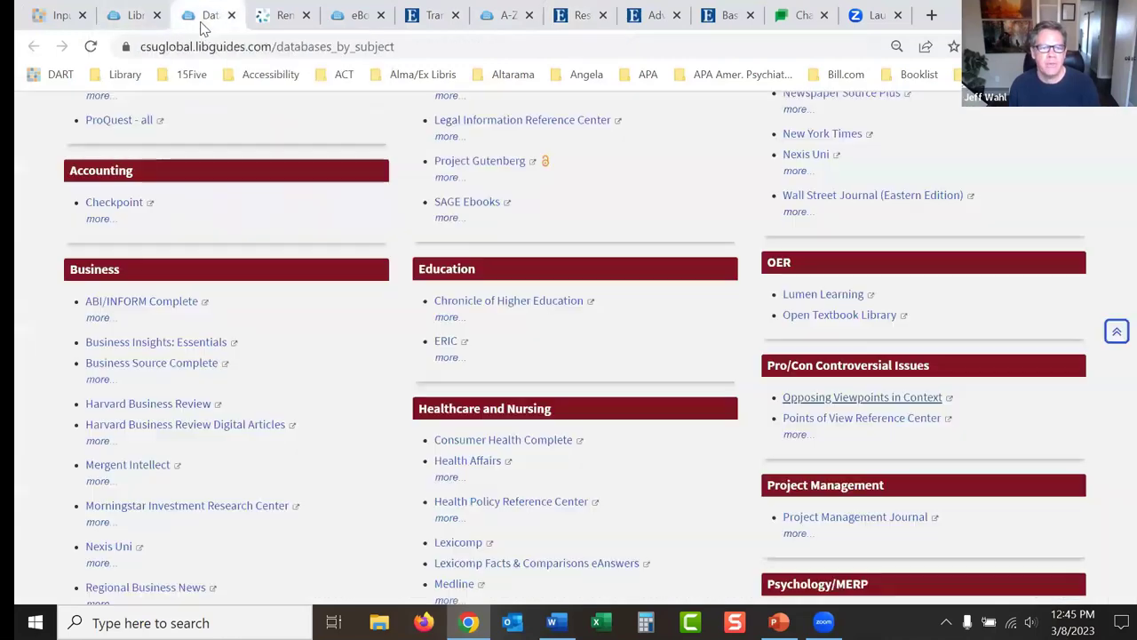
scroll(1125, 257, up, 3)
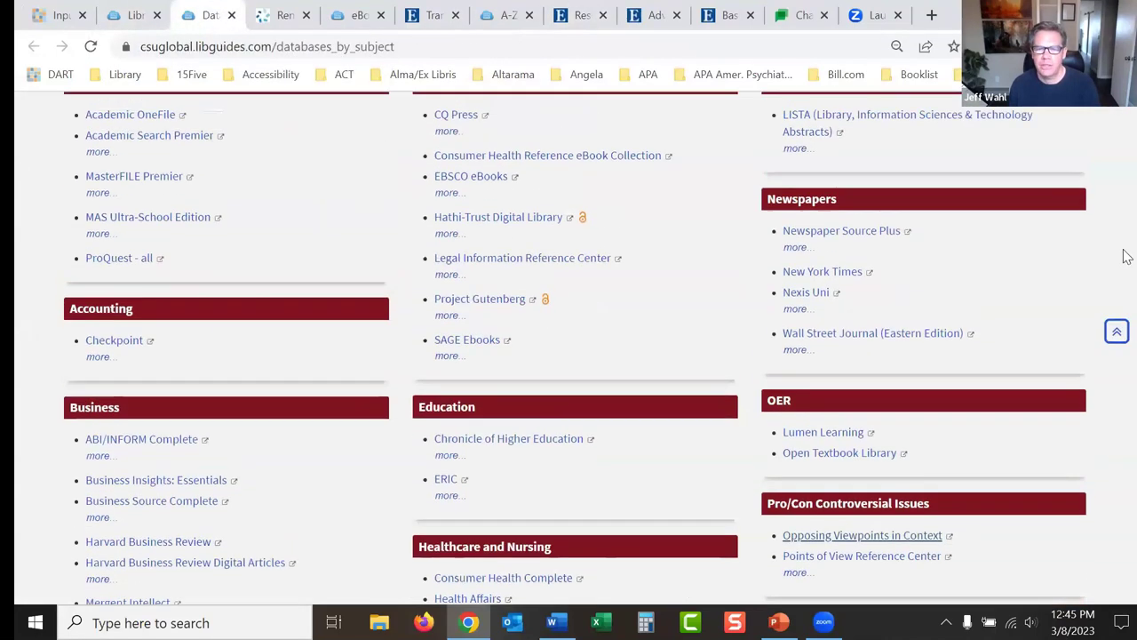
scroll(1125, 211, down, 10)
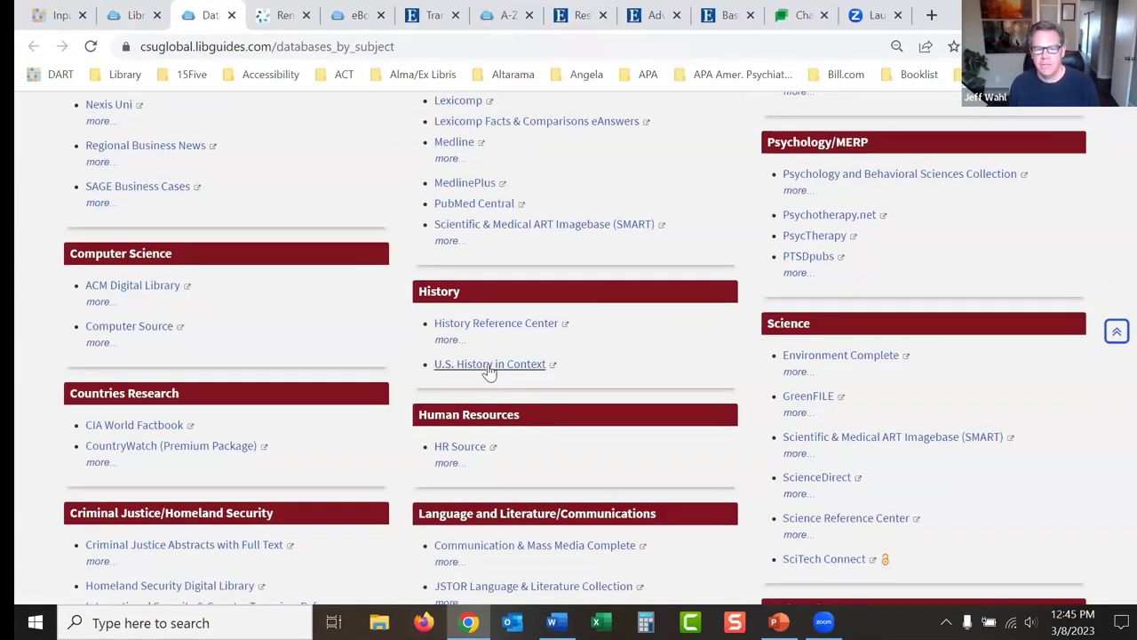
click(489, 366)
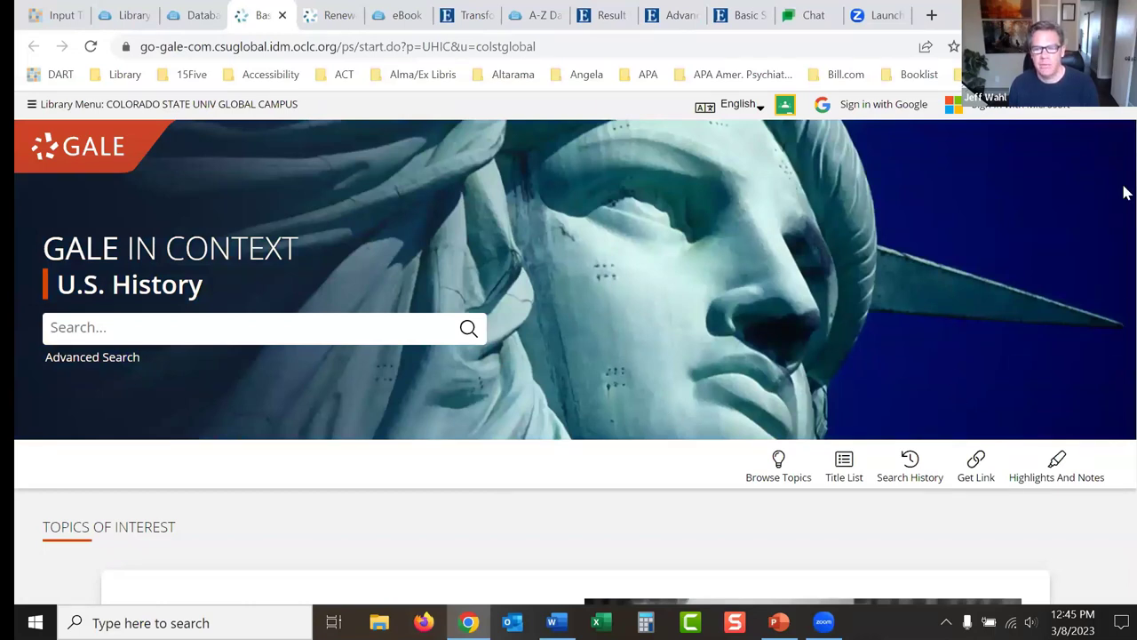
Step: Browse the U.S. History topics and open the French and Indian War topic page
scroll(1124, 200, down, 1)
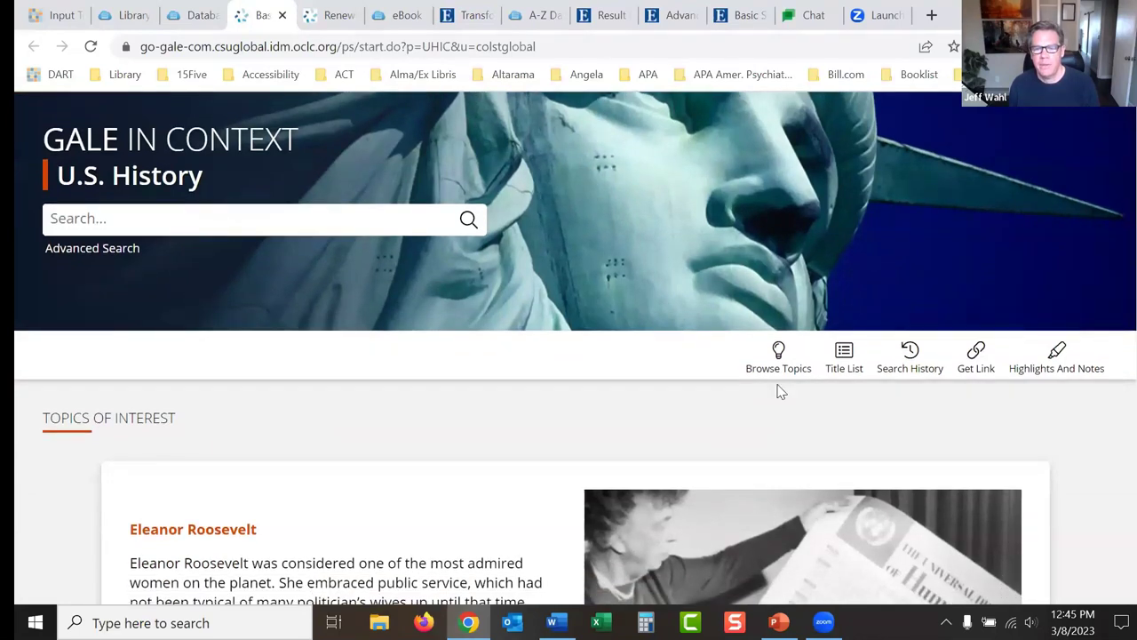
click(778, 361)
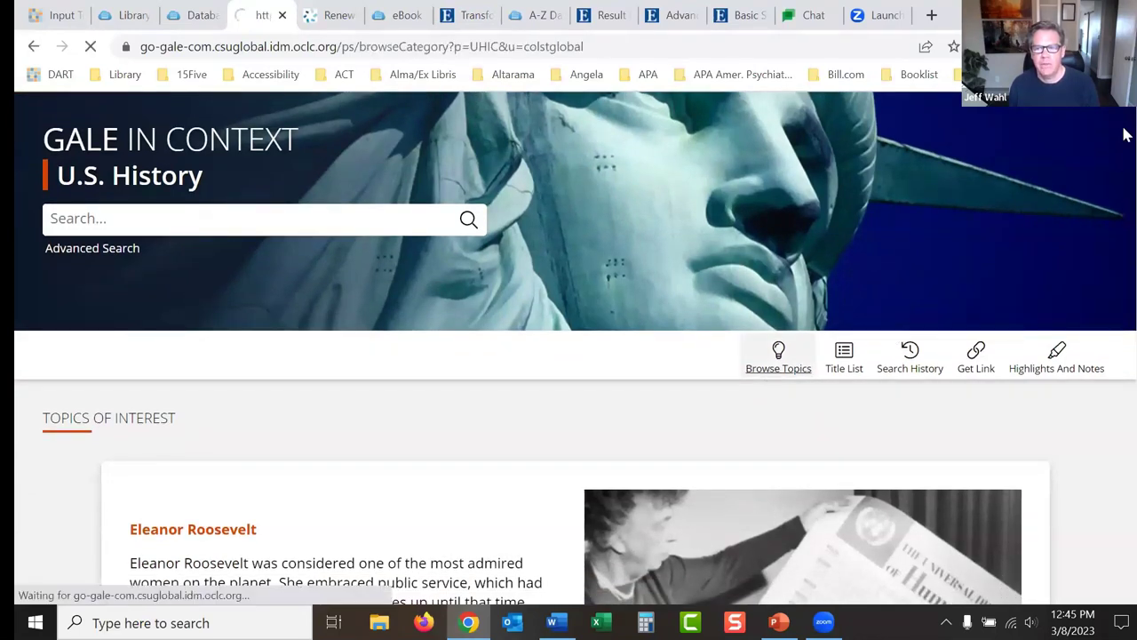
scroll(1124, 138, down, 3)
scroll(1126, 151, down, 3)
scroll(1126, 170, down, 2)
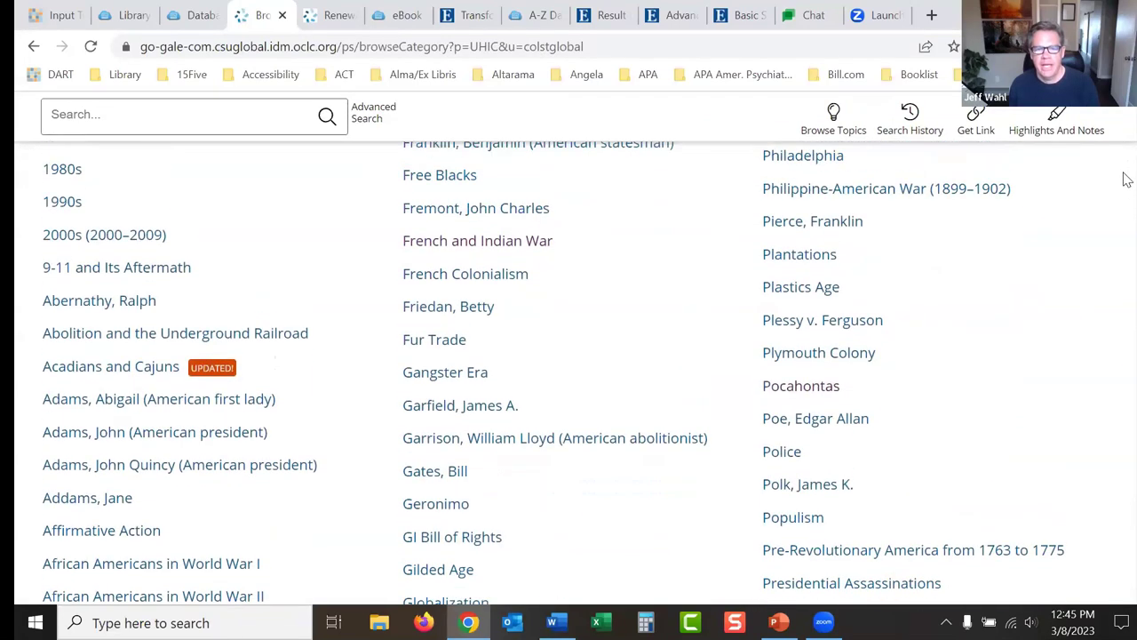
scroll(1127, 178, up, 1)
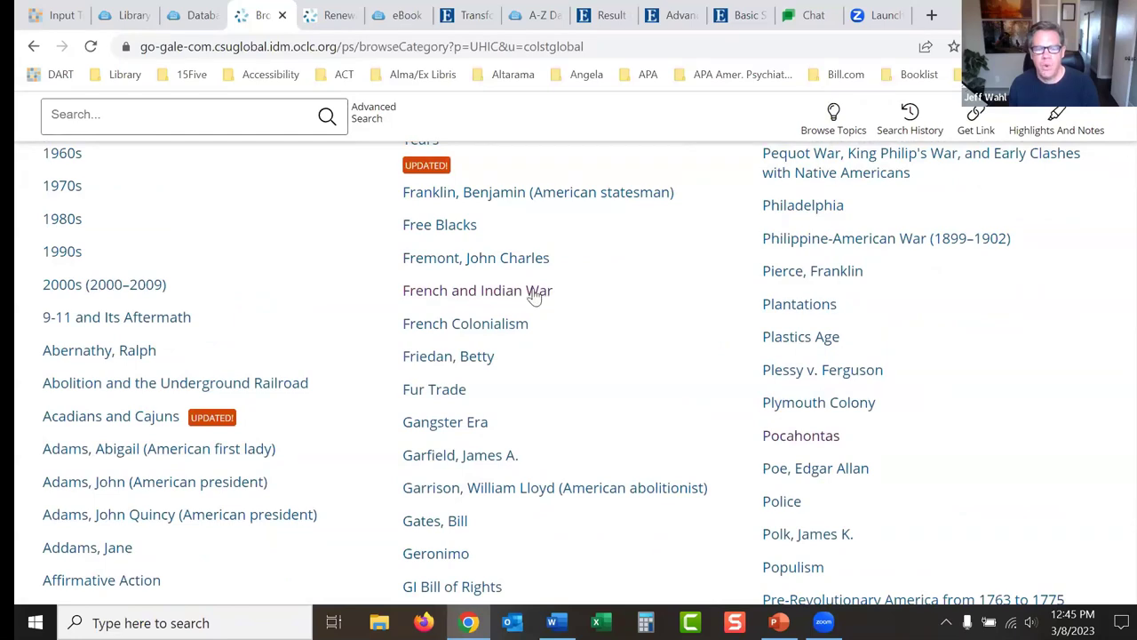
click(535, 298)
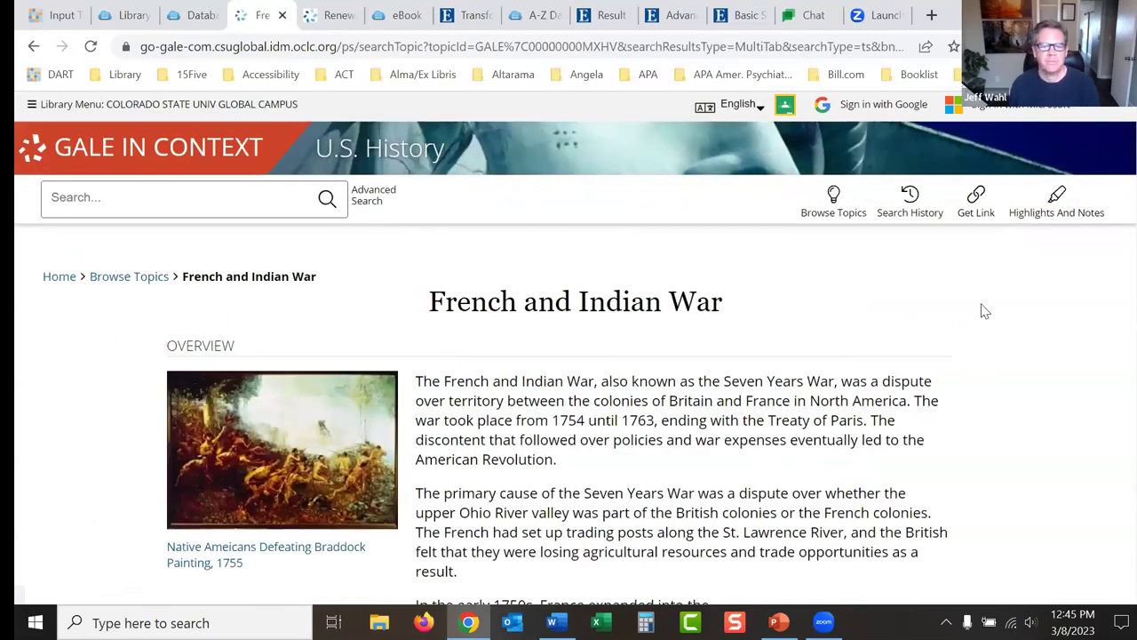
Step: Look through the French and Indian War overview and its journals, primary sources, reference, images, biographies, audio, news and magazines
scroll(1125, 133, down, 3)
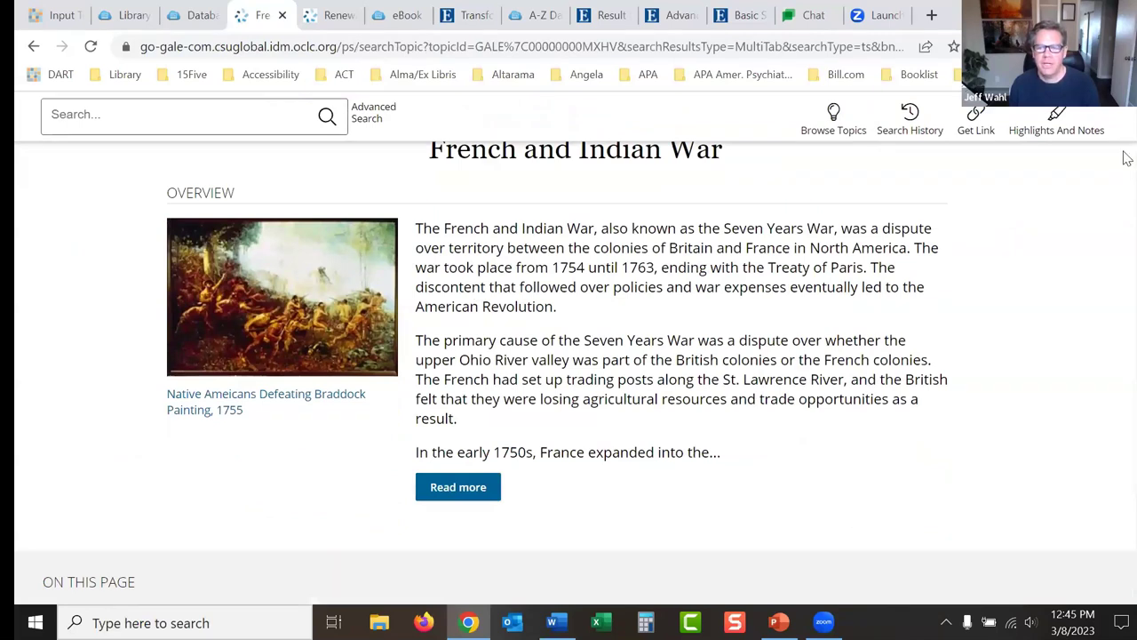
scroll(1125, 158, down, 7)
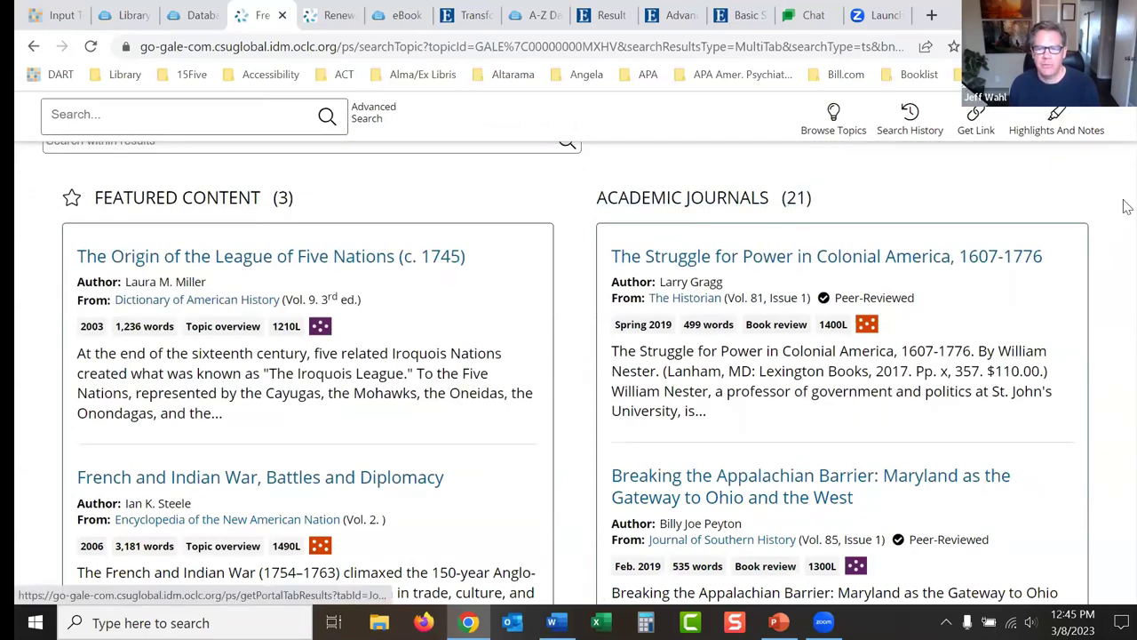
scroll(1125, 248, down, 9)
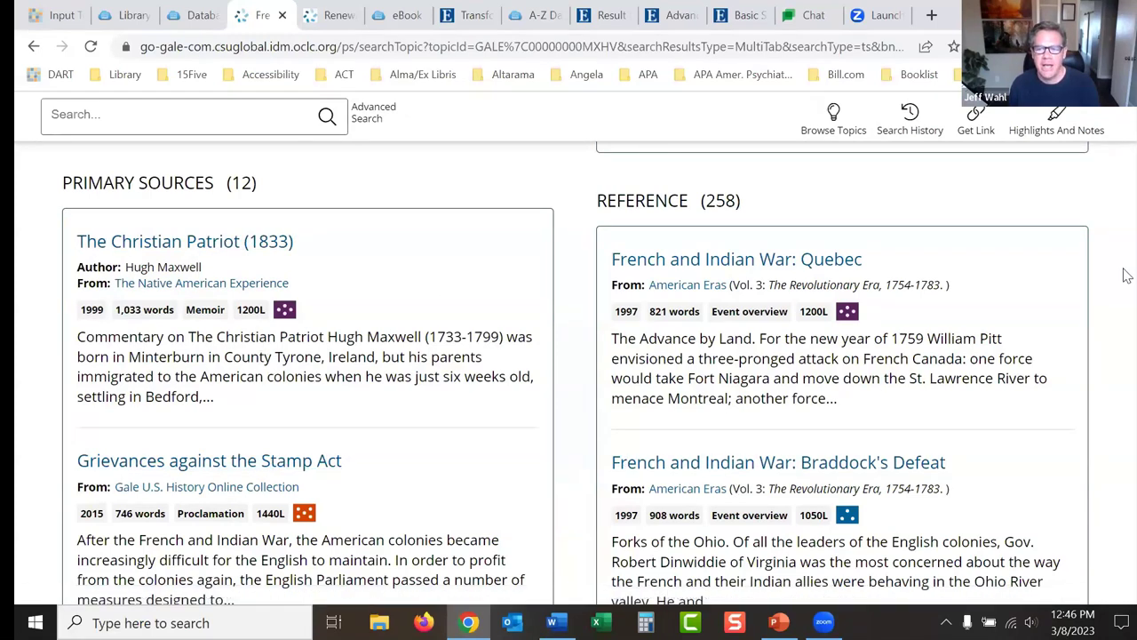
scroll(1127, 278, down, 3)
scroll(1127, 276, up, 4)
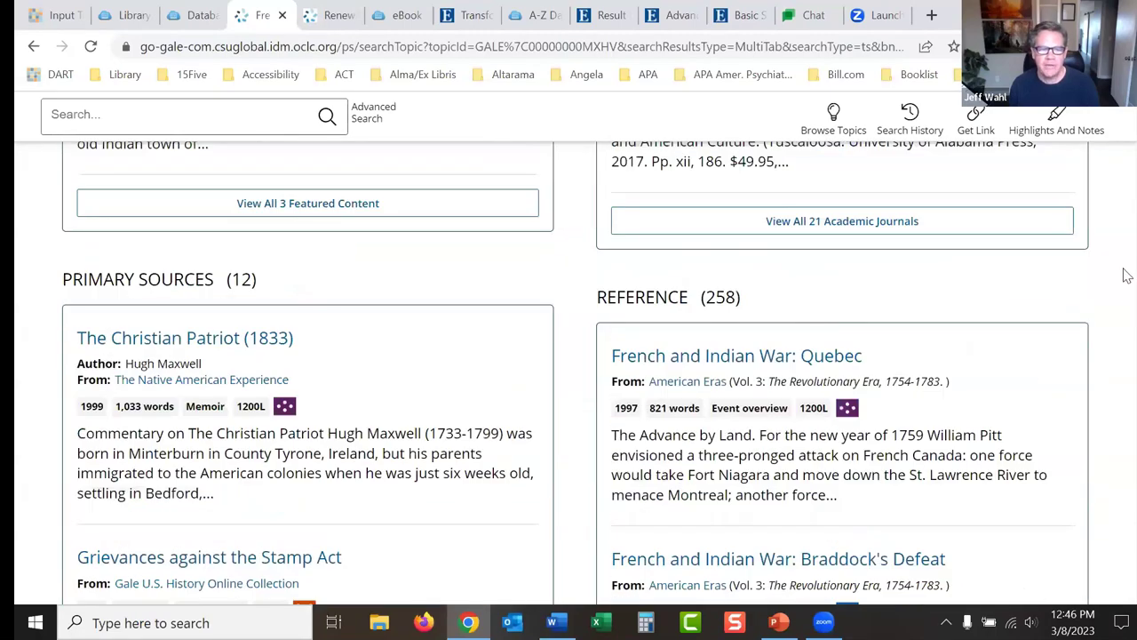
scroll(1127, 277, down, 1)
scroll(1127, 278, up, 10)
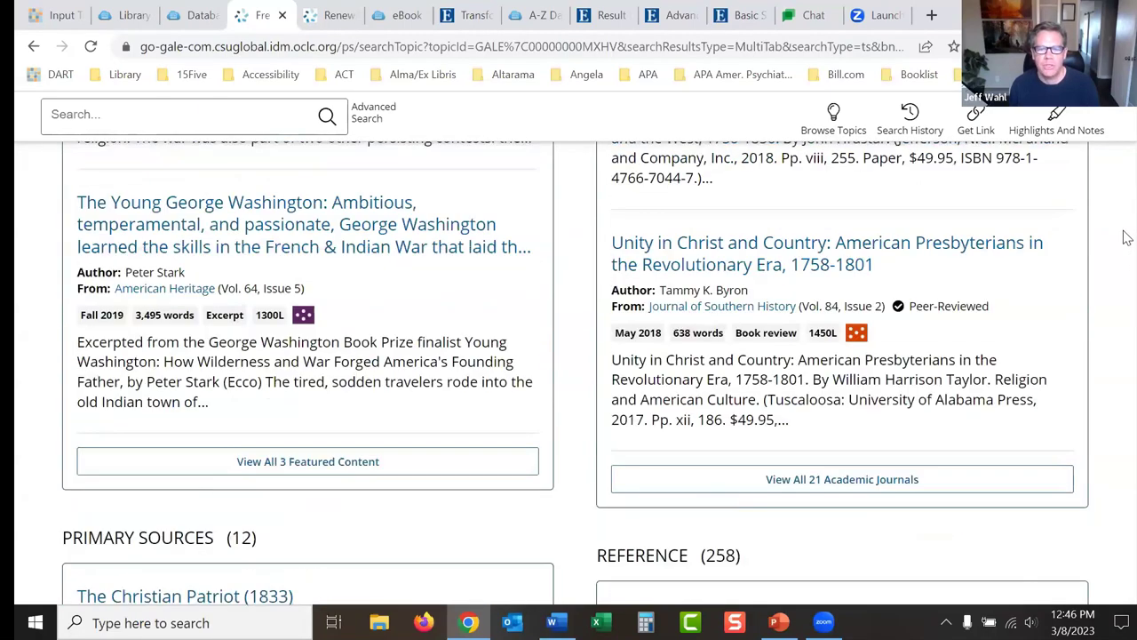
scroll(1127, 184, down, 12)
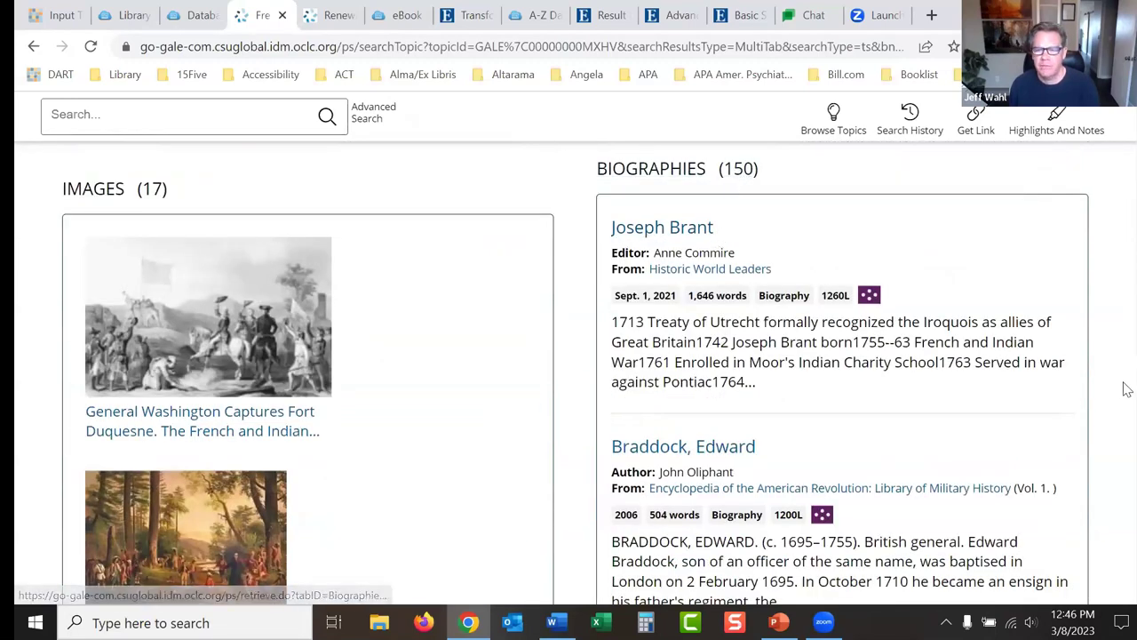
scroll(1125, 391, down, 4)
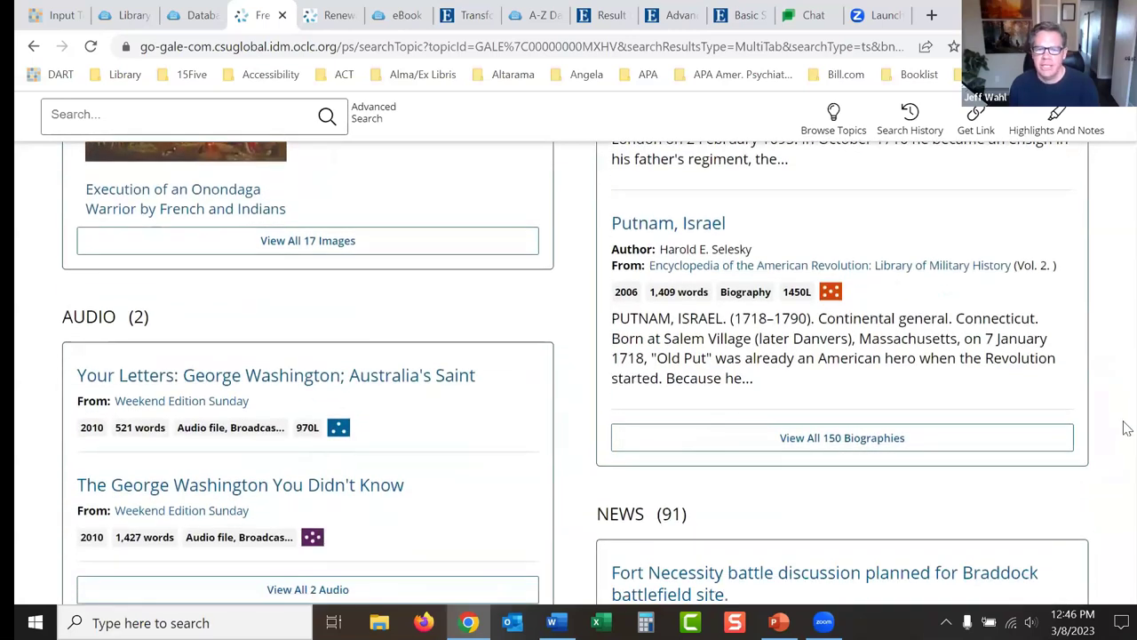
scroll(1125, 432, down, 2)
scroll(1127, 444, down, 3)
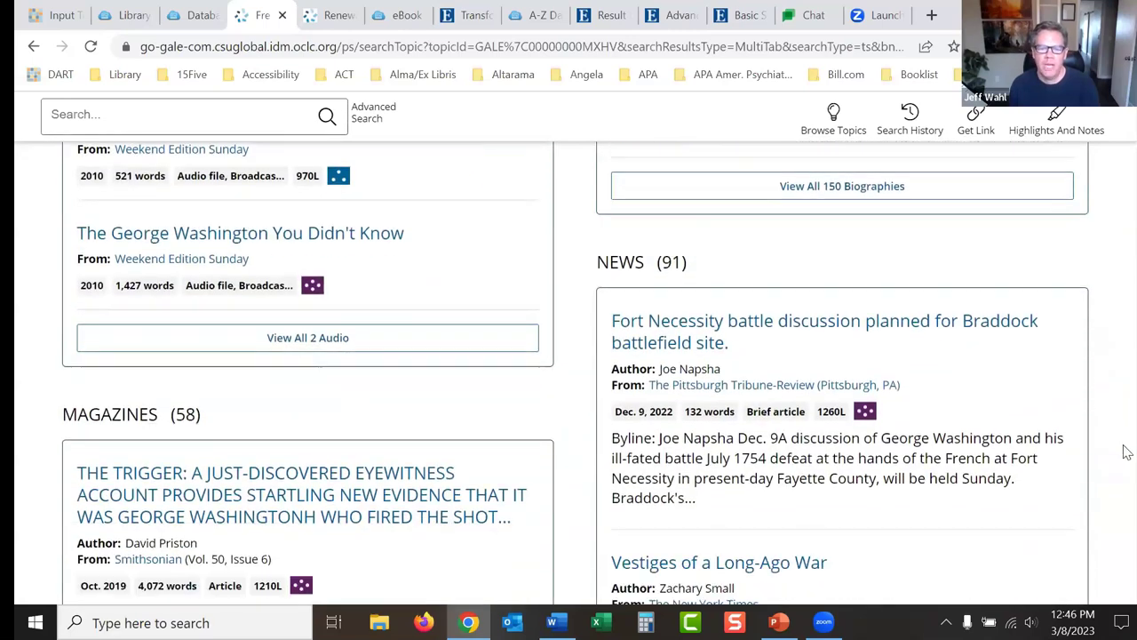
drag(1126, 469, 1126, 132)
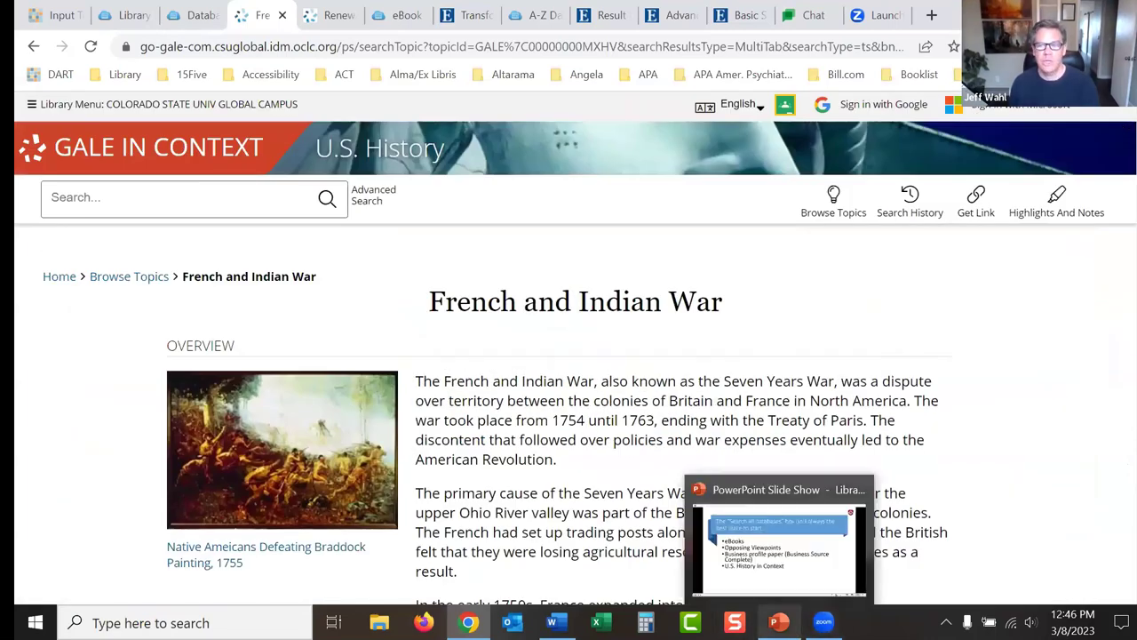
Step: Switch to the PowerPoint slide show and reveal the Checkpoint – Accounting/Tax and Nexis Uni - Legal case research bullets
click(779, 622)
key(Right)
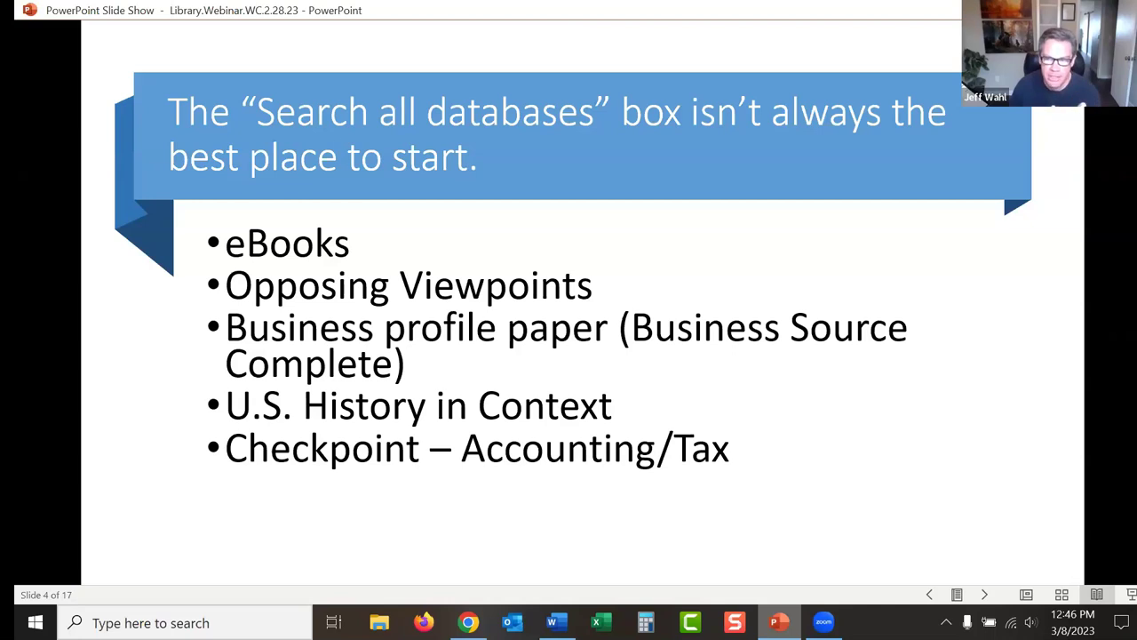
key(Right)
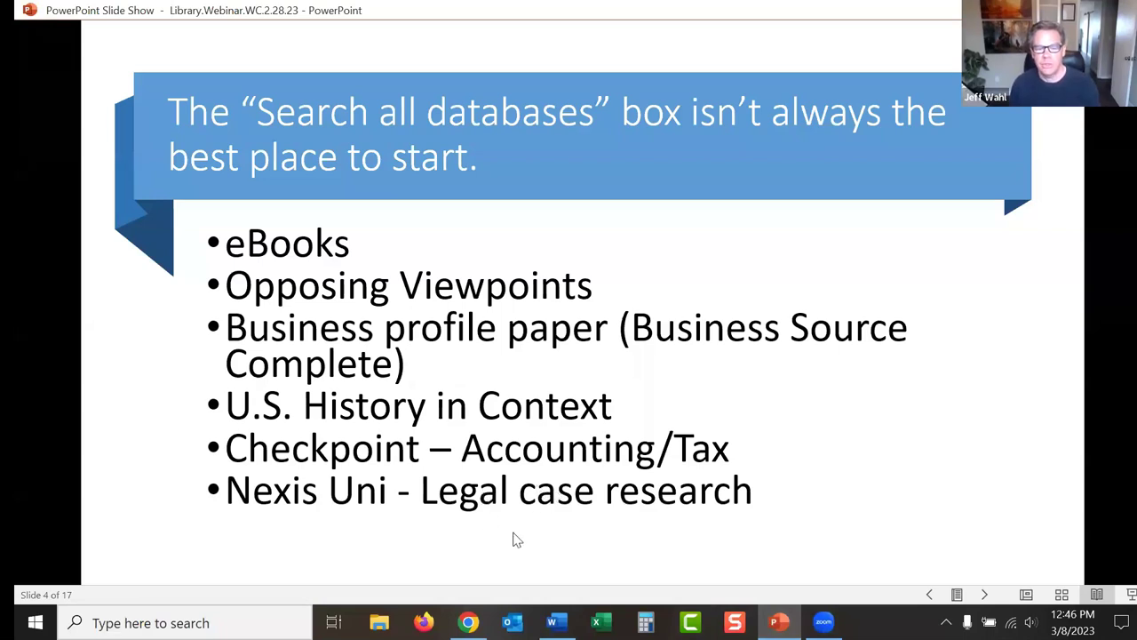
Step: Switch back to Chrome and open Nexis Uni from the Legal section of the databases by subject page
key(alt+Tab)
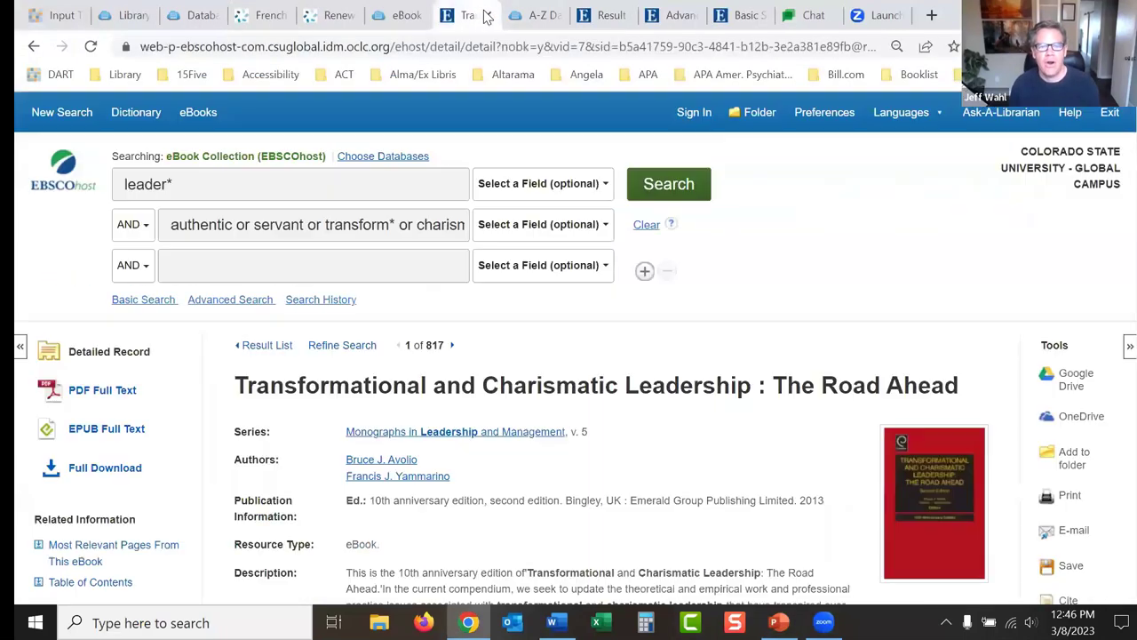
click(607, 24)
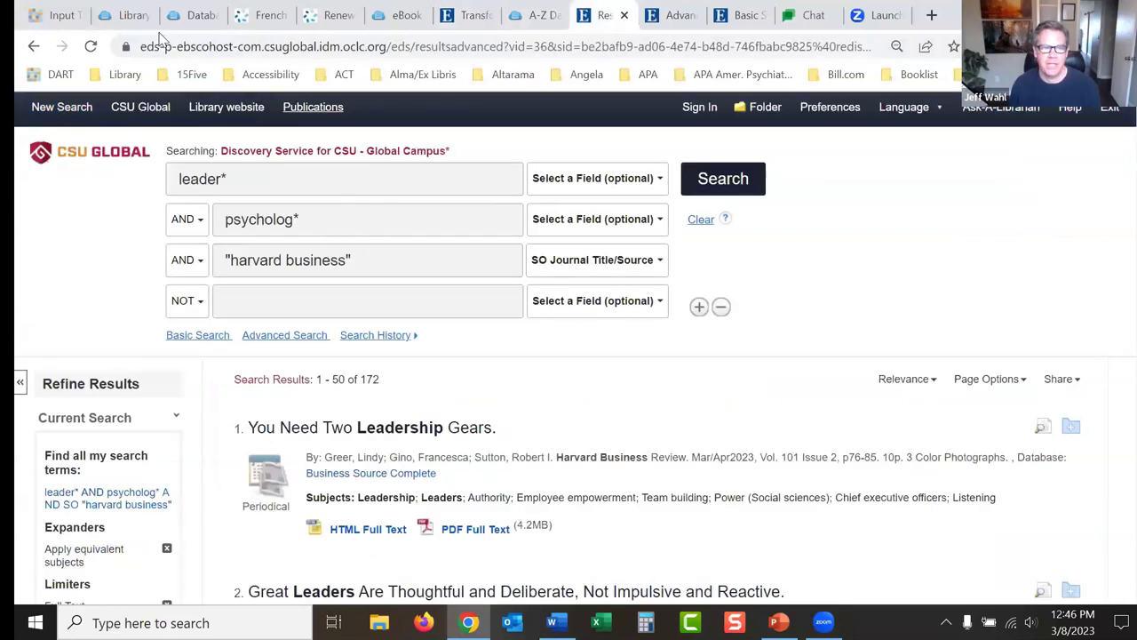
click(191, 15)
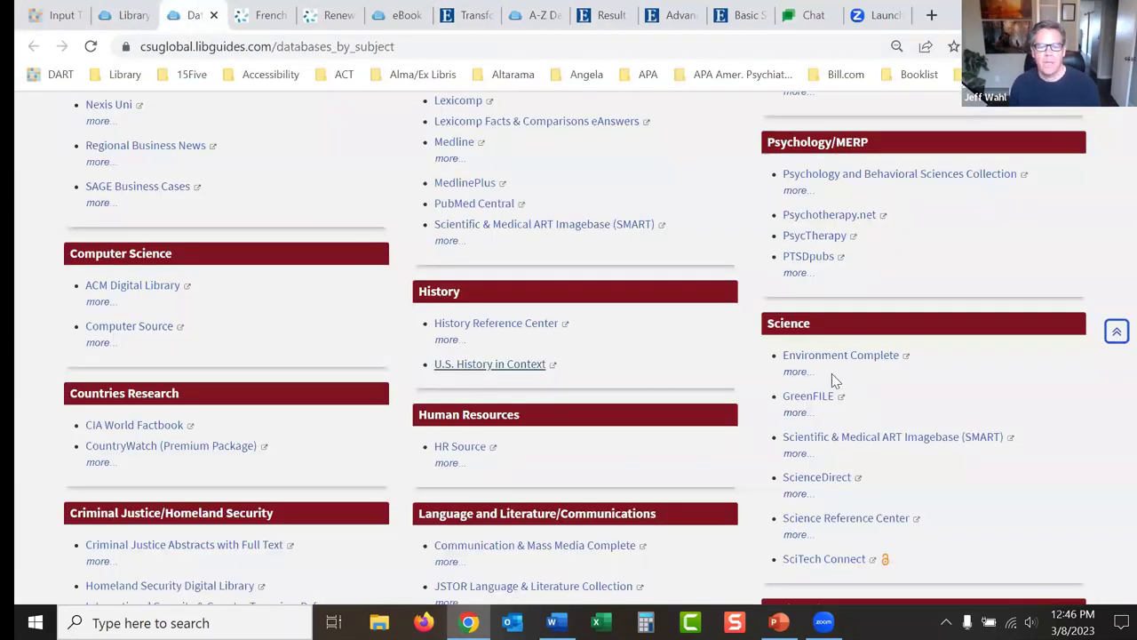
scroll(1124, 423, down, 3)
scroll(1124, 436, down, 3)
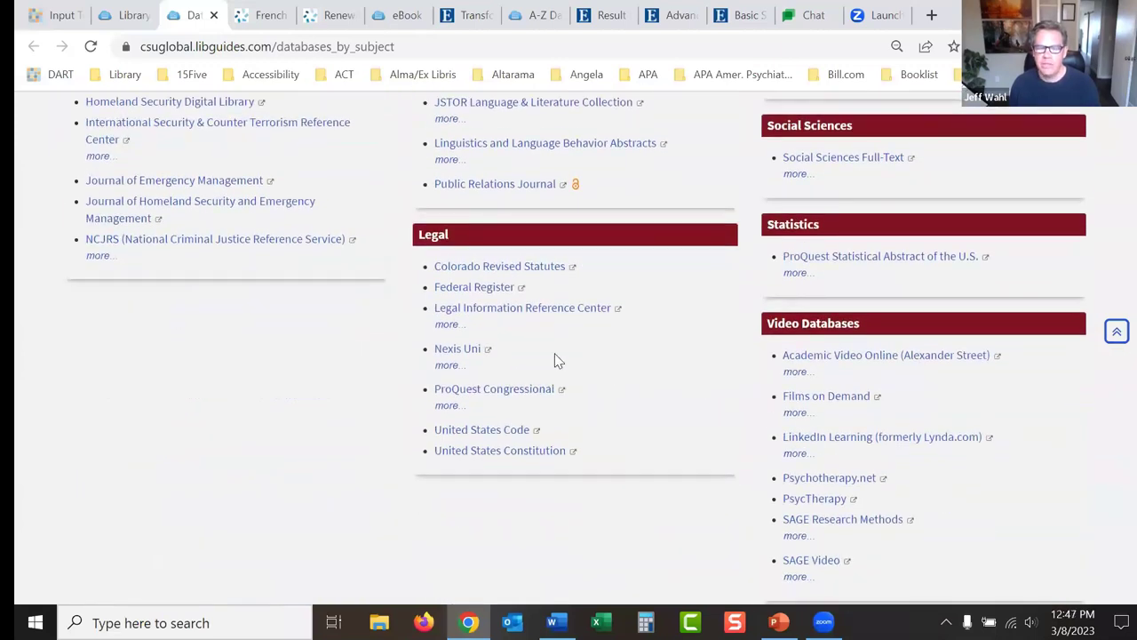
click(449, 353)
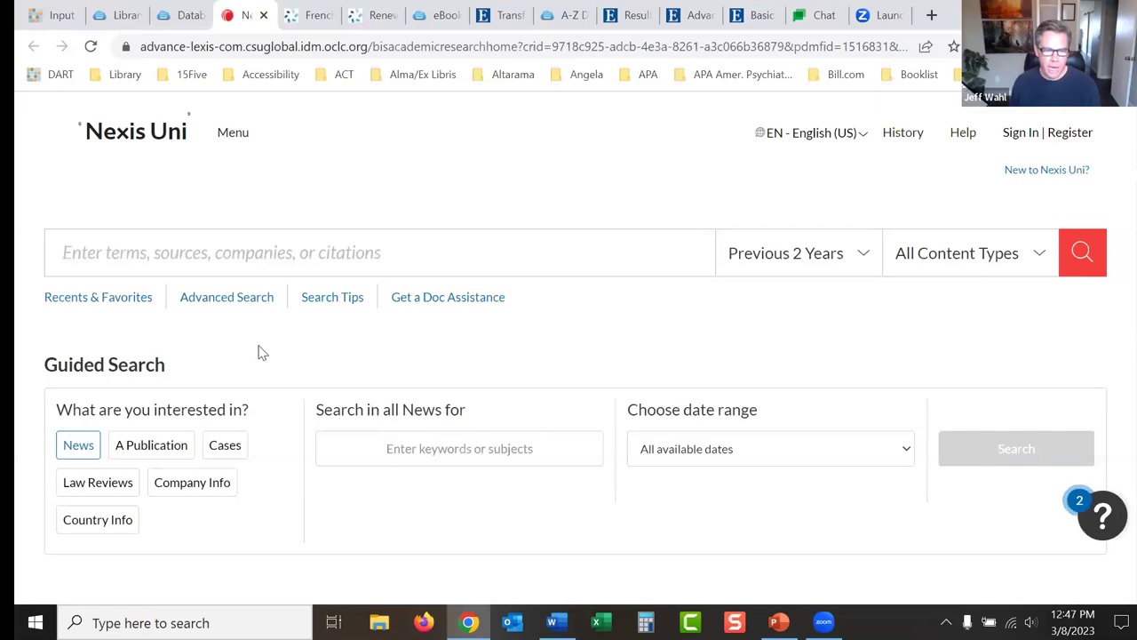
Step: Run a guided search of federal cases for "non compete agreement" limited to Five Years
click(227, 449)
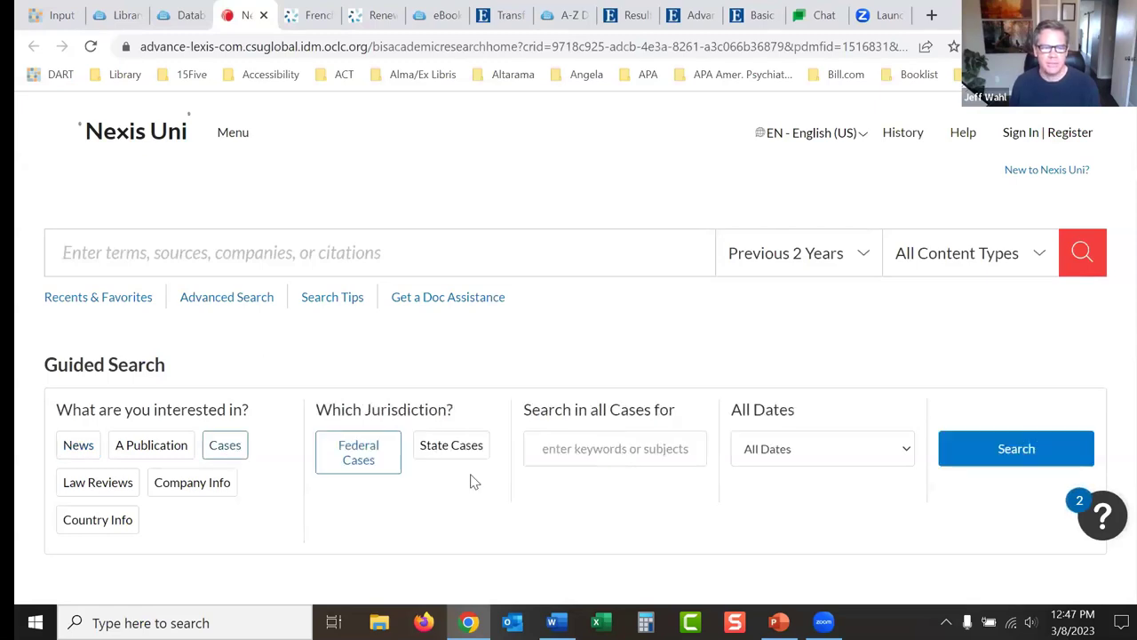
click(605, 451)
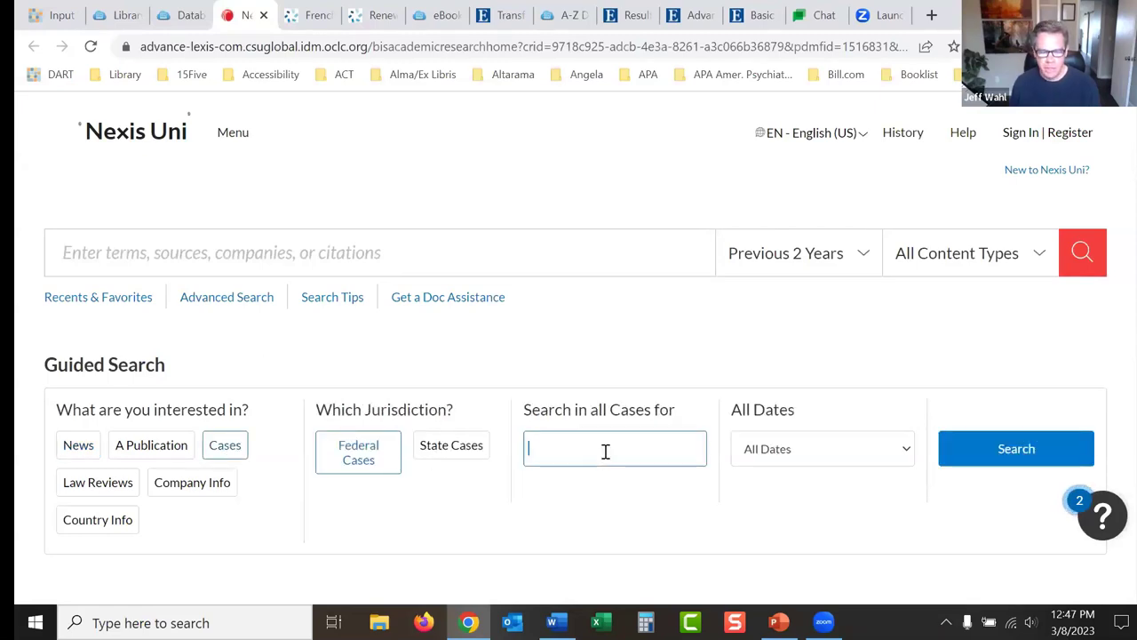
text(non c)
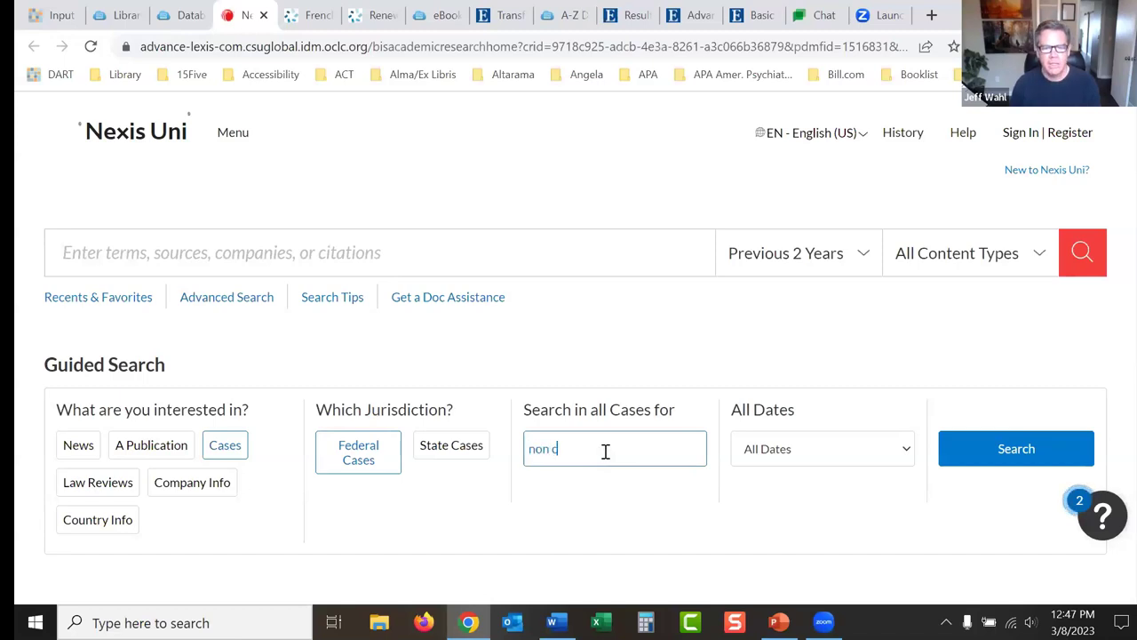
text(ompete ag)
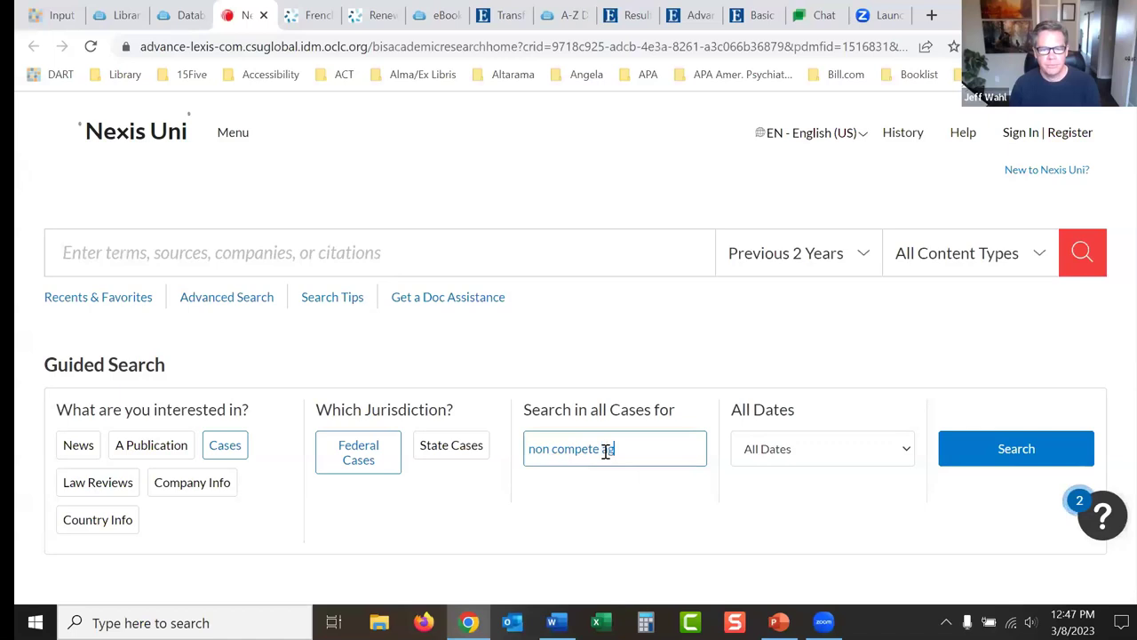
text(reement)
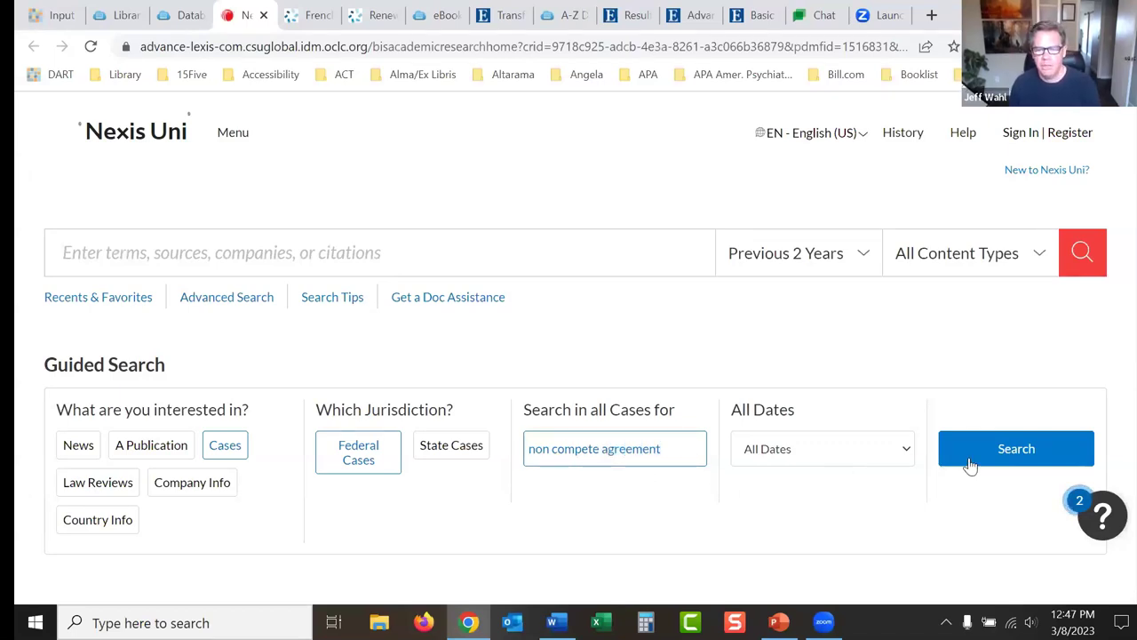
click(908, 453)
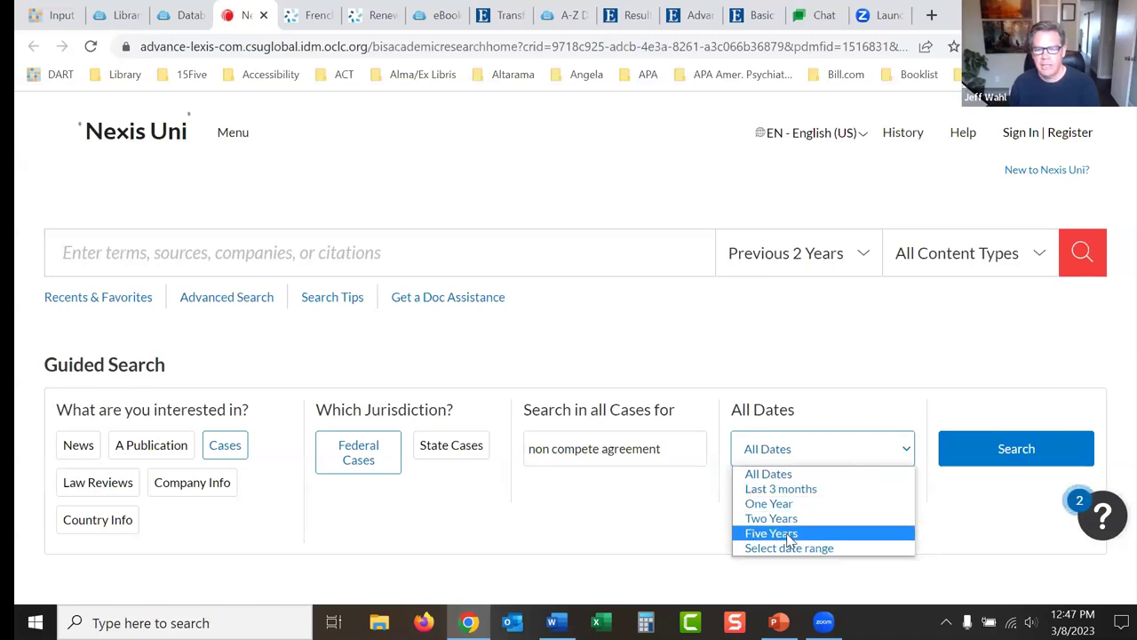
click(843, 534)
click(1005, 457)
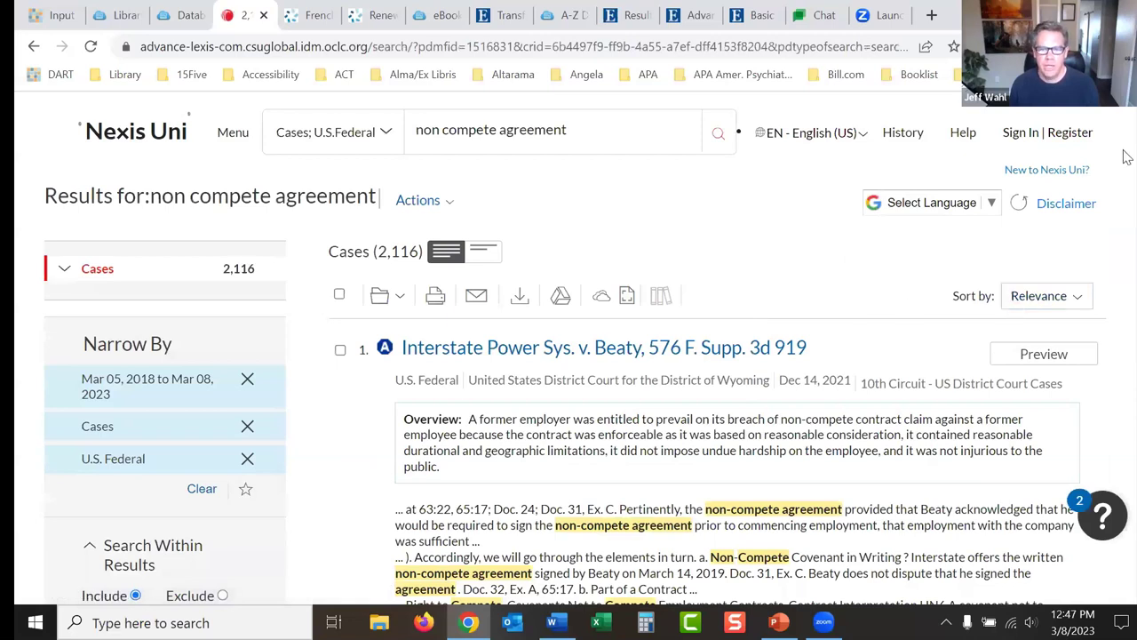
Step: Look over the first federal cases on non-compete agreements, and switch to the Discovery Service results for leader* and psycholog*
scroll(1127, 164, down, 1)
scroll(1127, 165, down, 1)
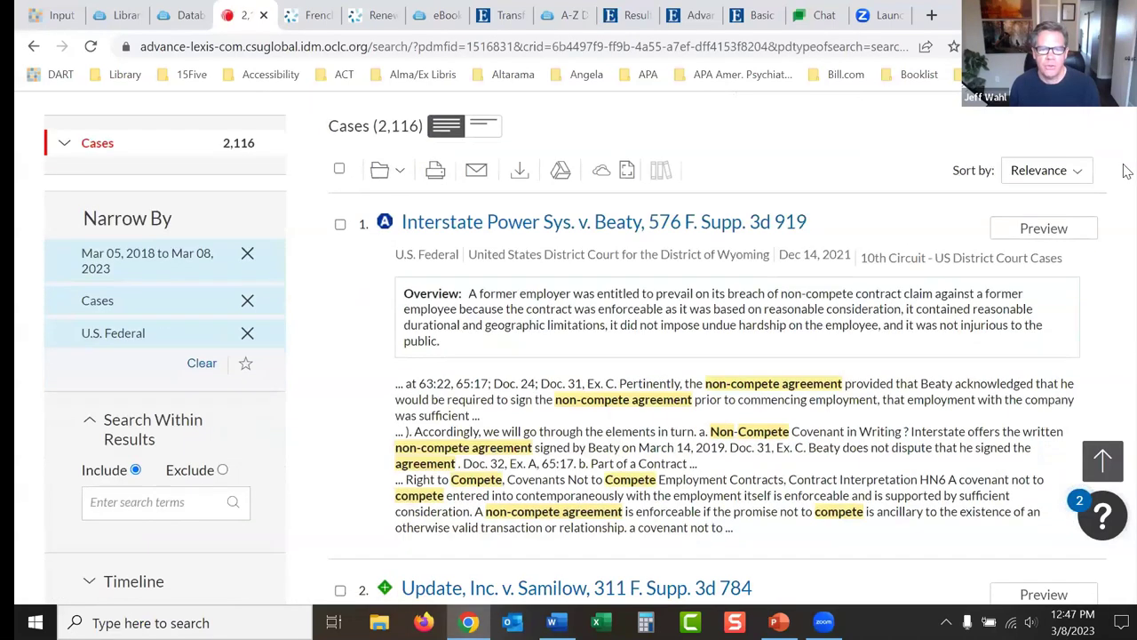
click(634, 23)
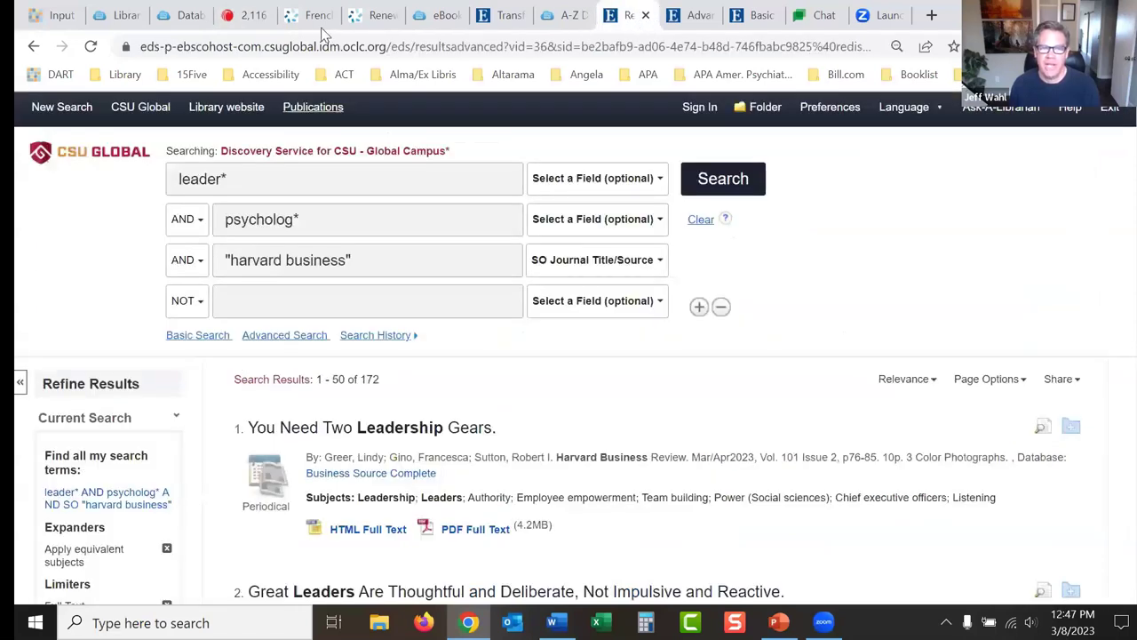
Step: Look over the Nexis Uni results for non compete agreement again, and switch to the PowerPoint slide show
click(245, 15)
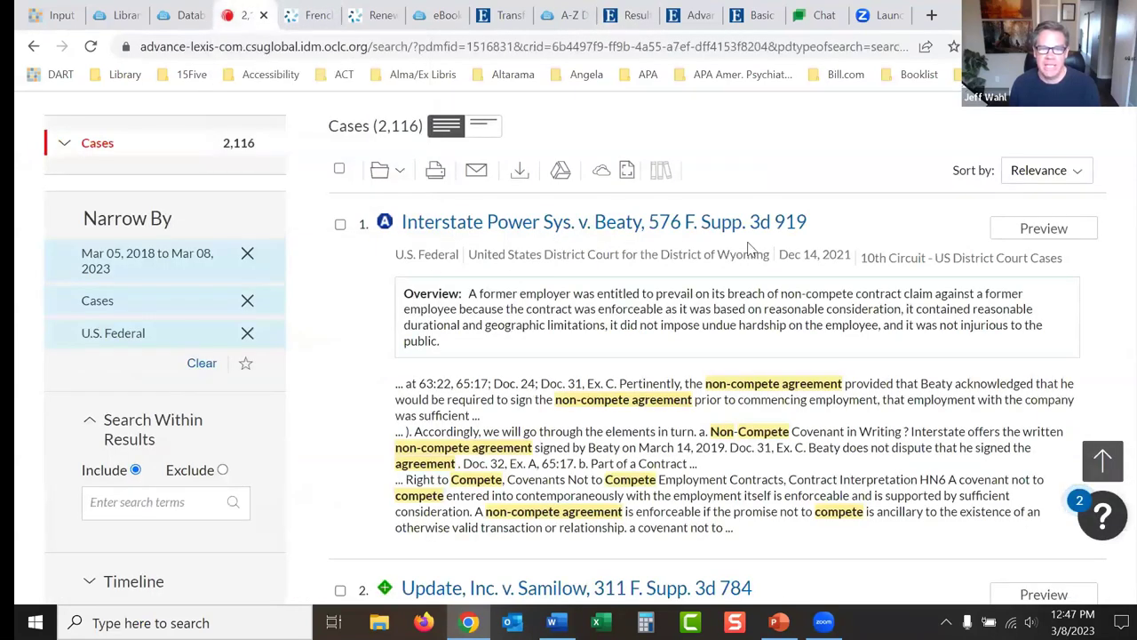
scroll(1126, 178, down, 1)
scroll(1127, 173, up, 3)
scroll(1127, 164, down, 3)
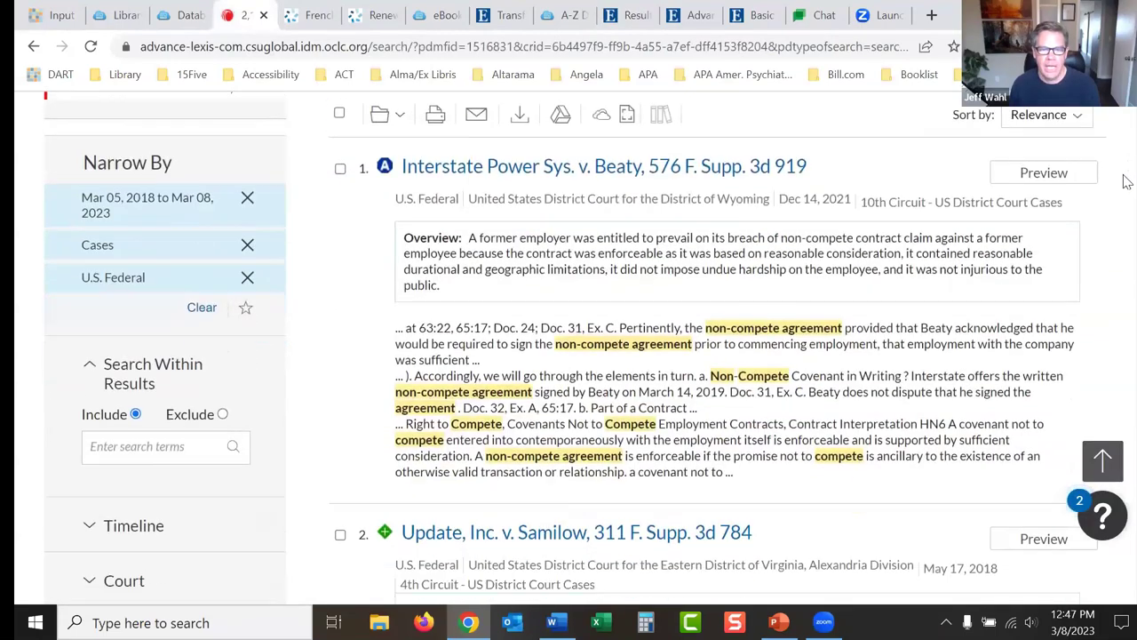
scroll(1126, 142, up, 4)
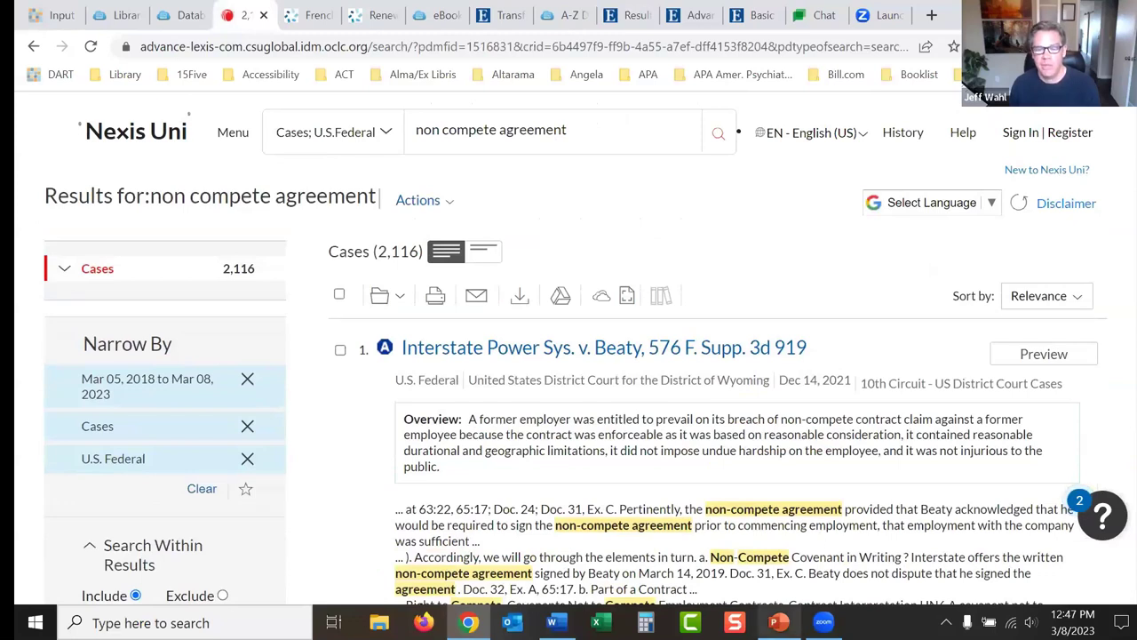
mouse_move(778, 622)
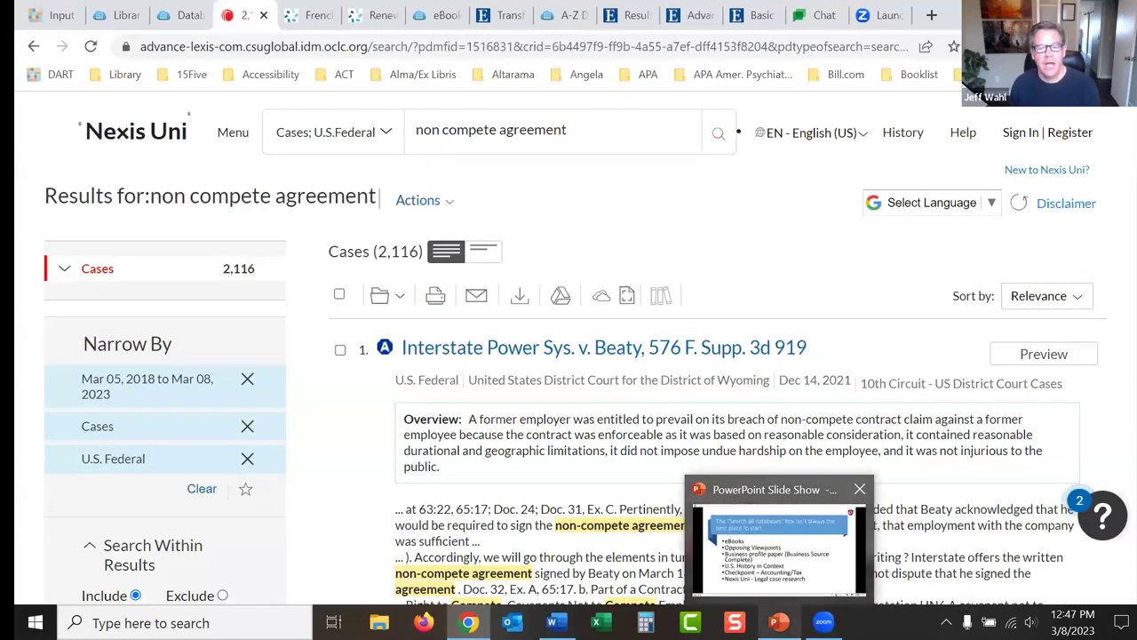
click(778, 542)
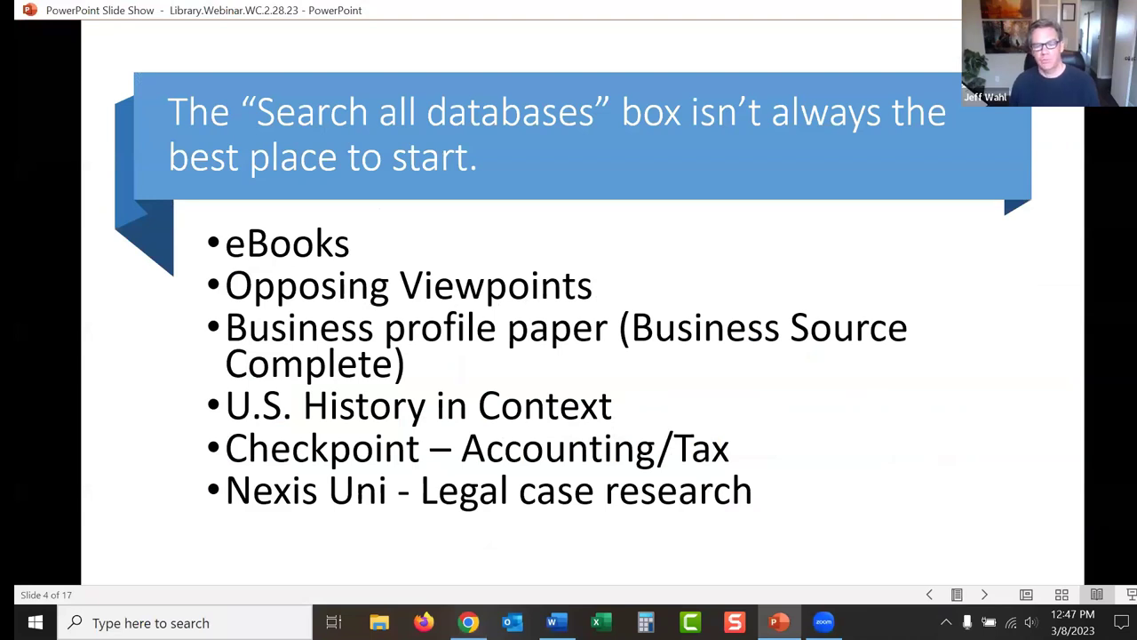
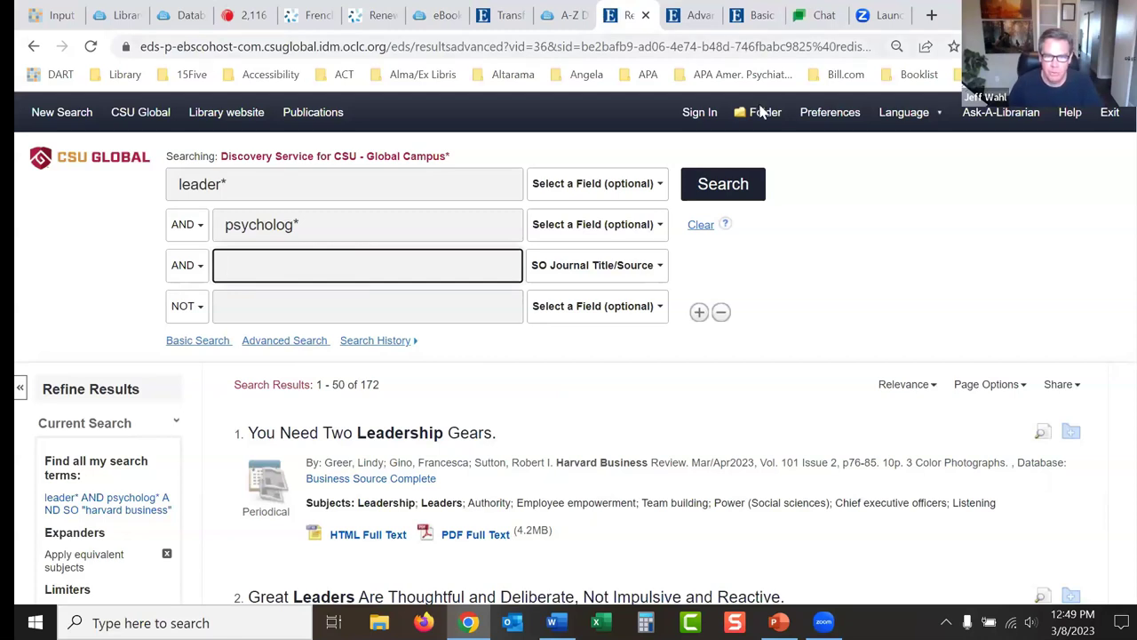
Step: Start a new Discovery Service search for leader* AND psycholog*, and limit the results to Peer Reviewed
click(722, 190)
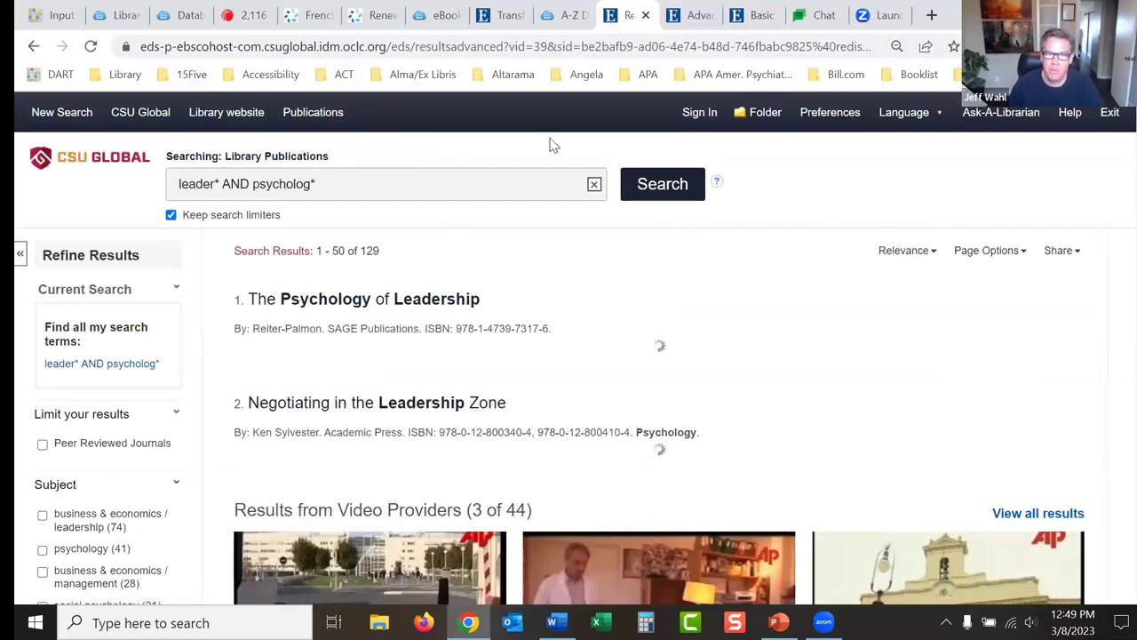
click(64, 113)
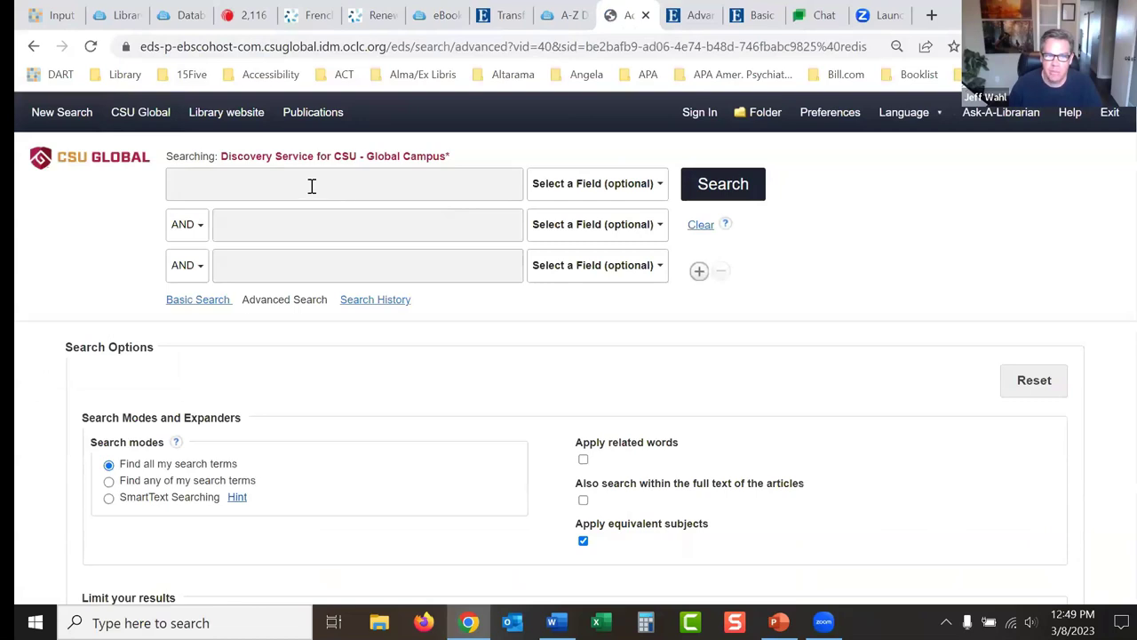
text(leader)
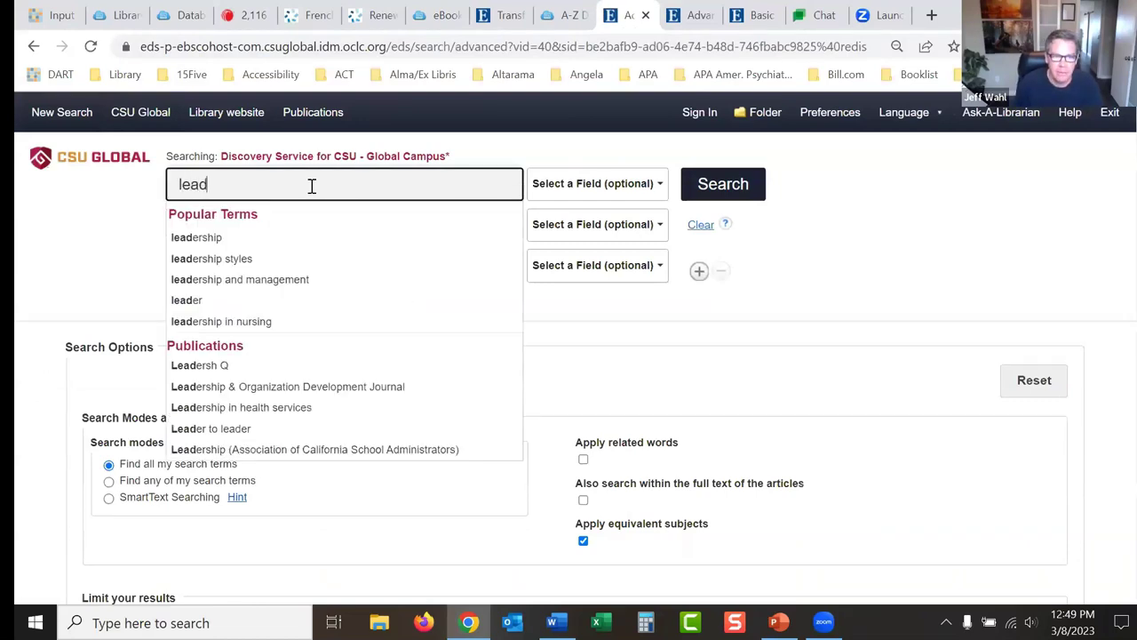
key(Tab)
key(Tab)
key(Tab)
text(psychol)
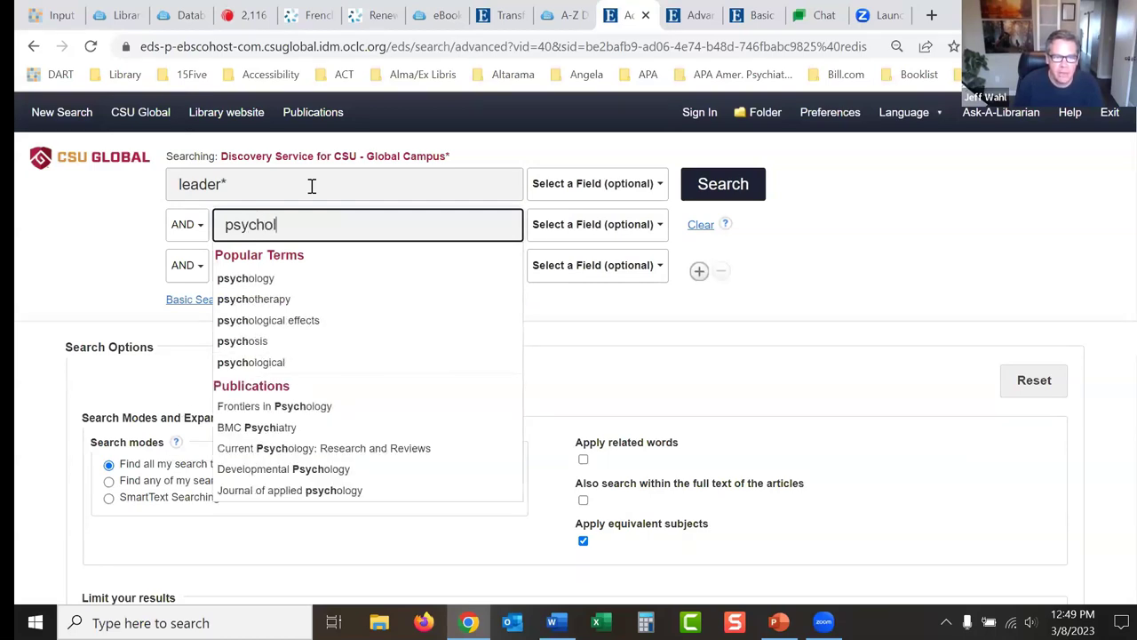
text(og*)
key(Return)
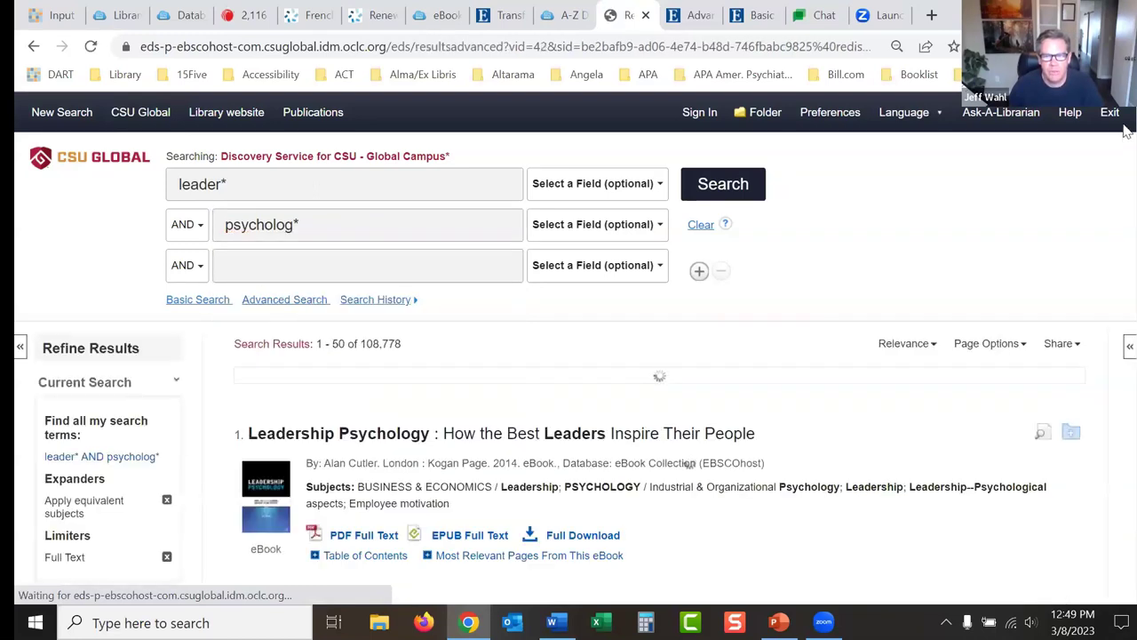
scroll(1127, 132, down, 3)
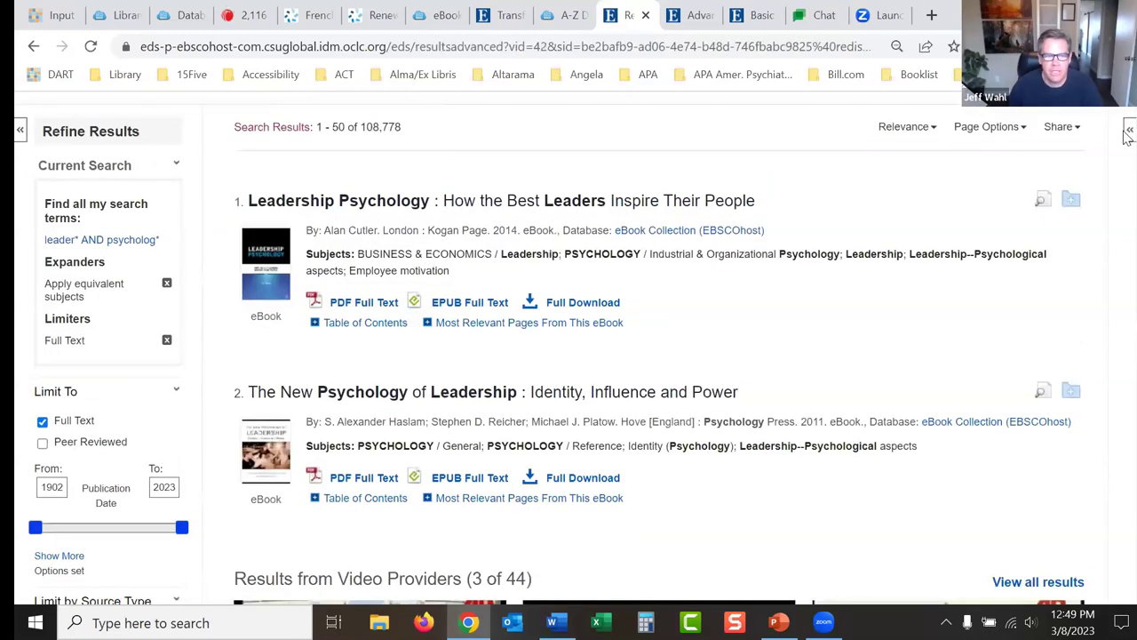
click(43, 442)
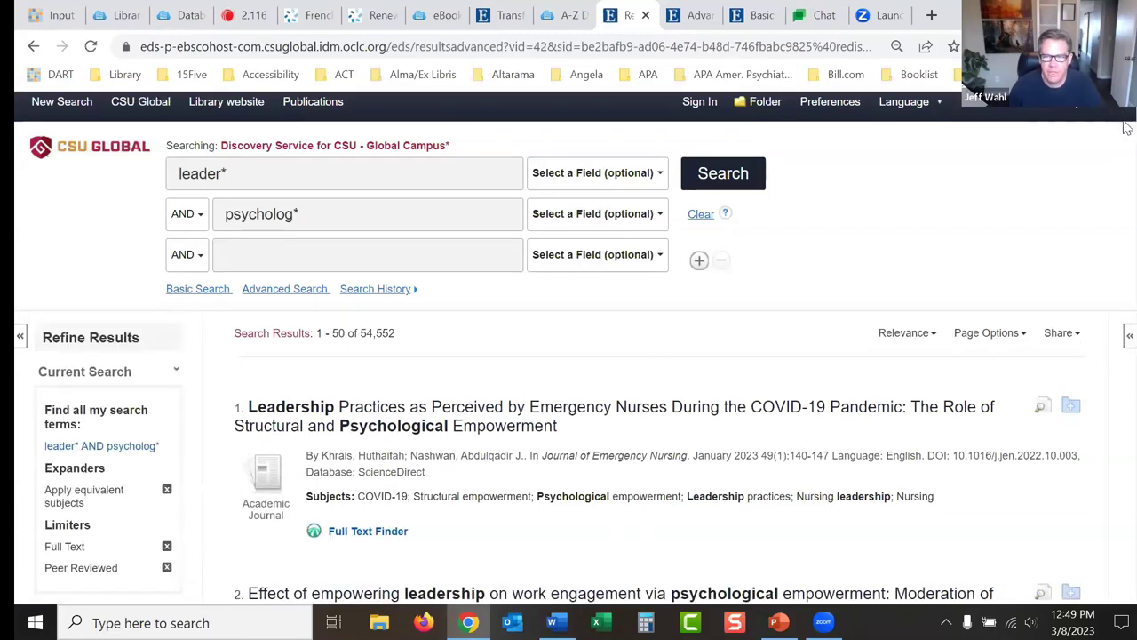
Step: Preview the abstract of the first article, on leadership practices perceived by emergency nurses, and add the article to the folder
scroll(1127, 129, down, 3)
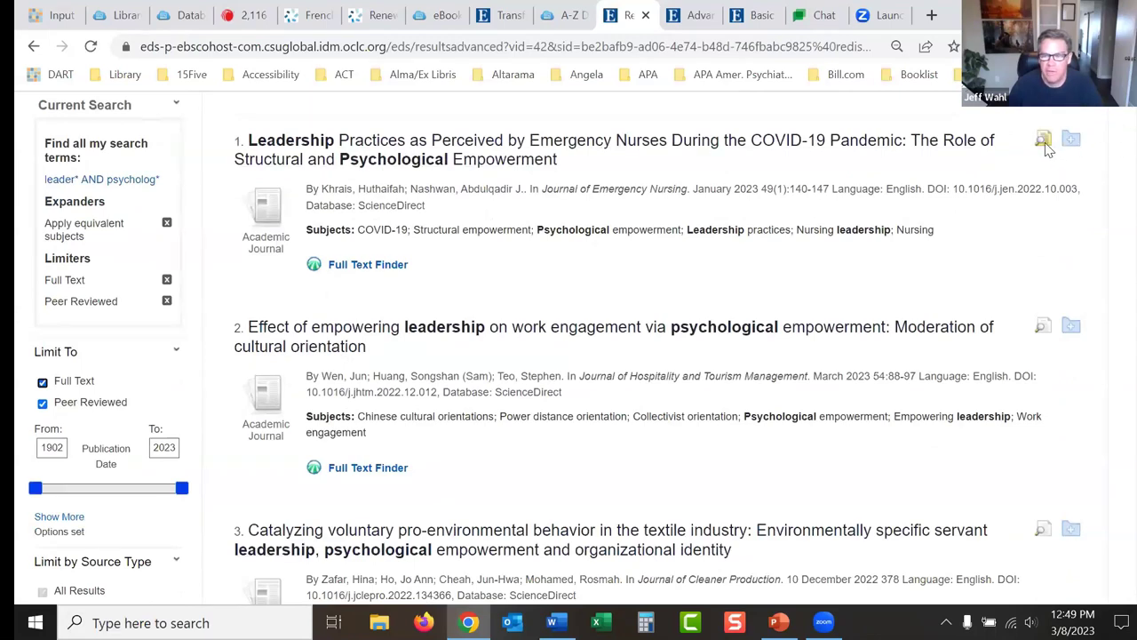
mouse_move(1045, 146)
drag(1003, 149, 999, 232)
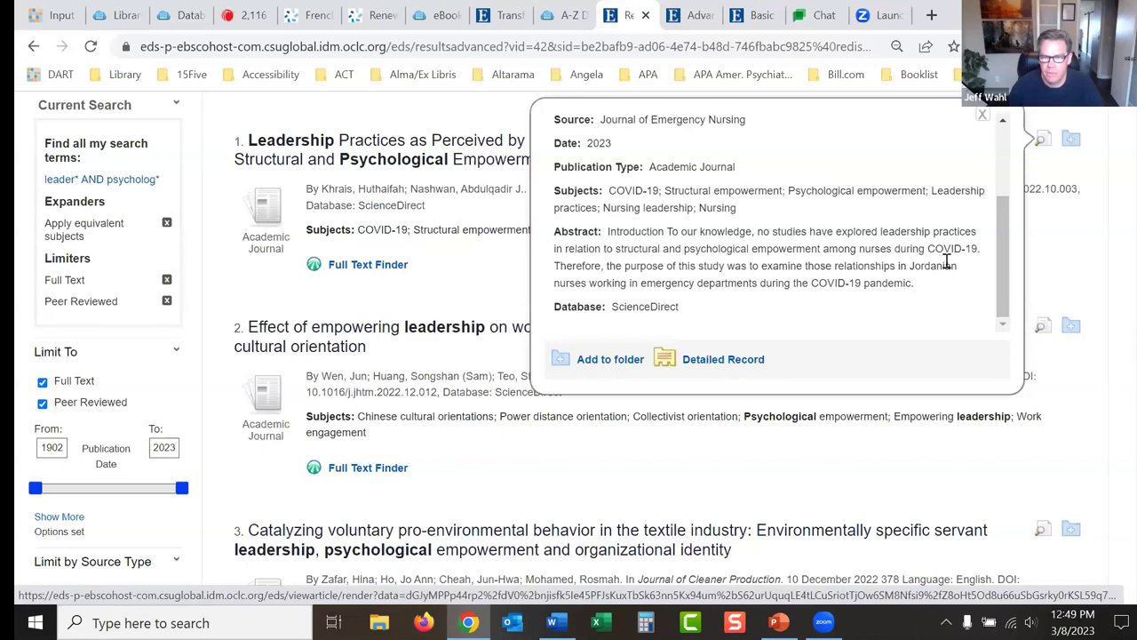
click(1072, 139)
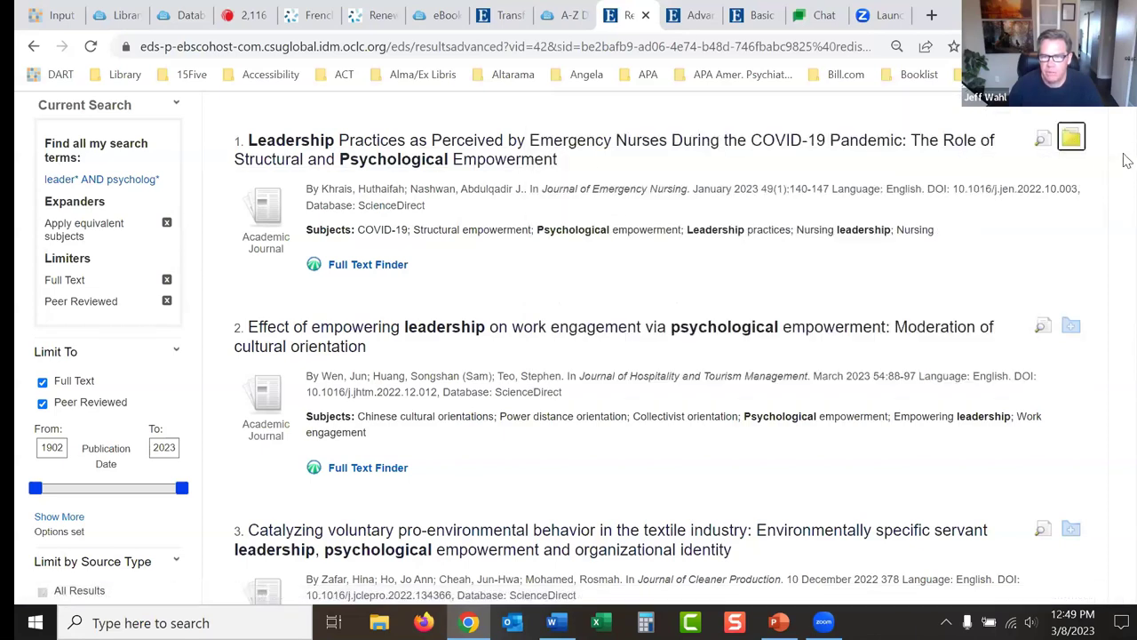
Step: Preview the abstracts of the third and fourth articles, and add "The power of moving fast" to the folder
scroll(1127, 142, down, 5)
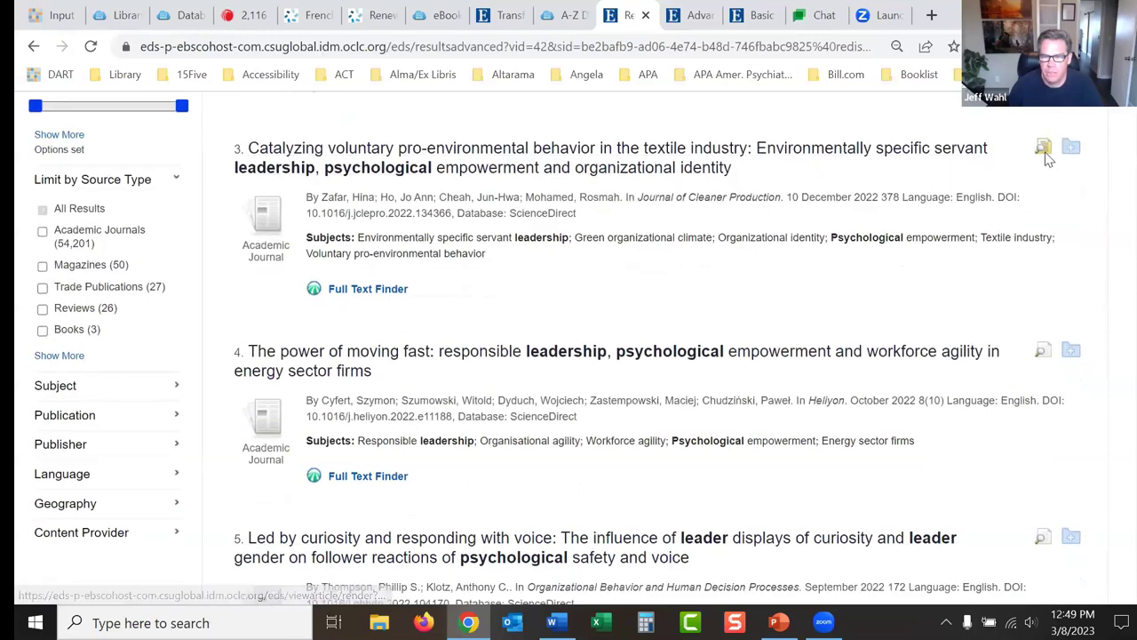
mouse_move(1045, 152)
drag(999, 167, 999, 270)
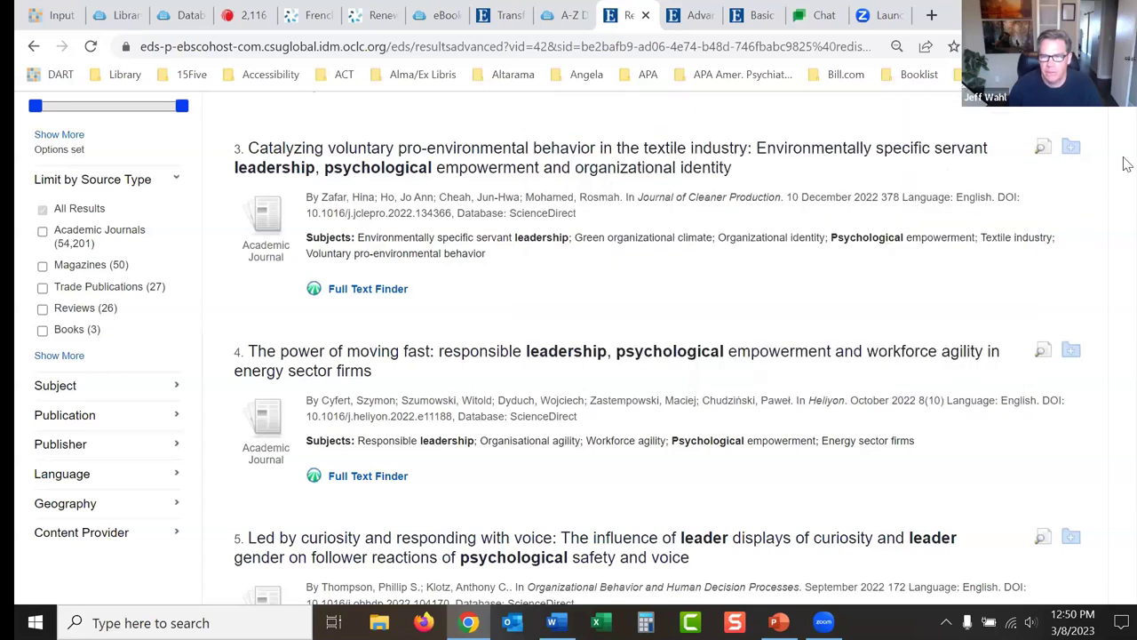
scroll(1127, 164, down, 2)
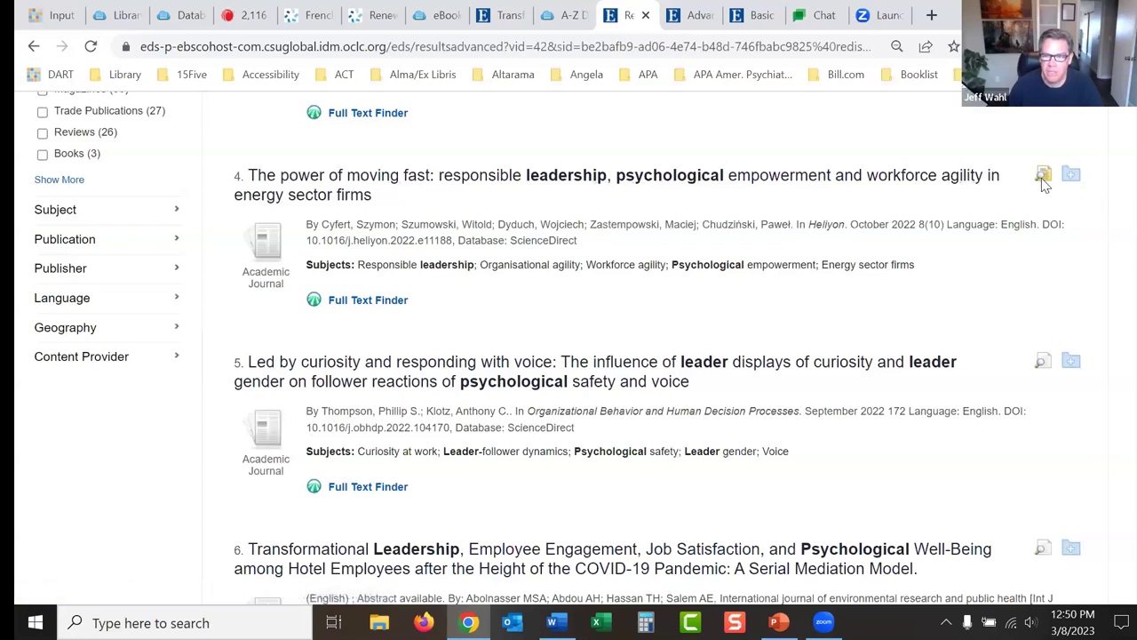
mouse_move(1045, 176)
scroll(1007, 256, down, 3)
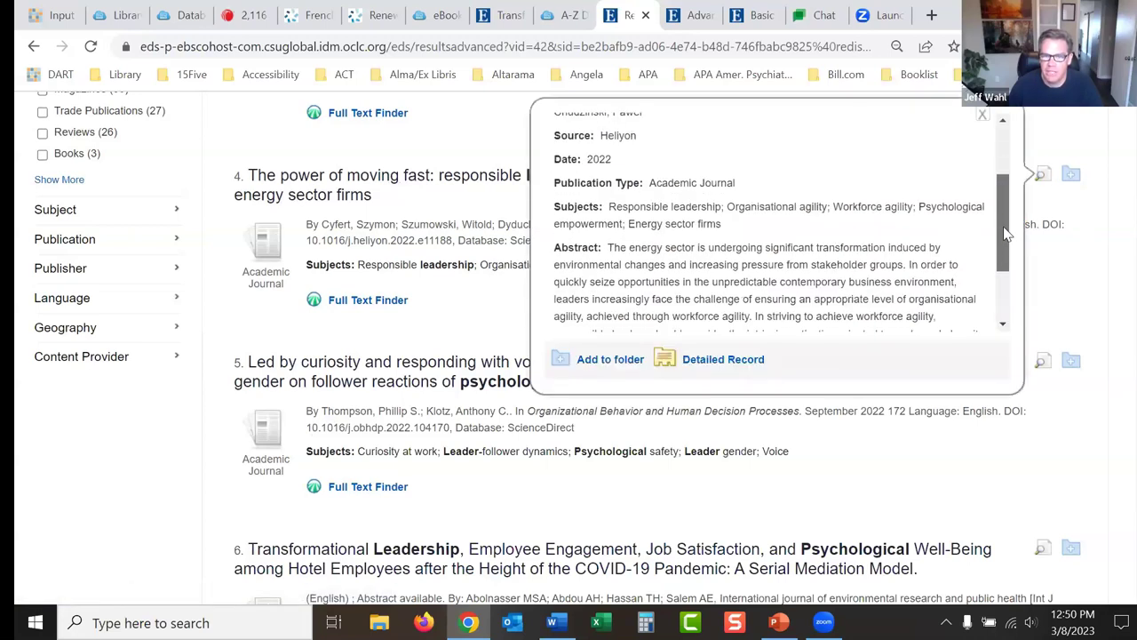
click(1071, 177)
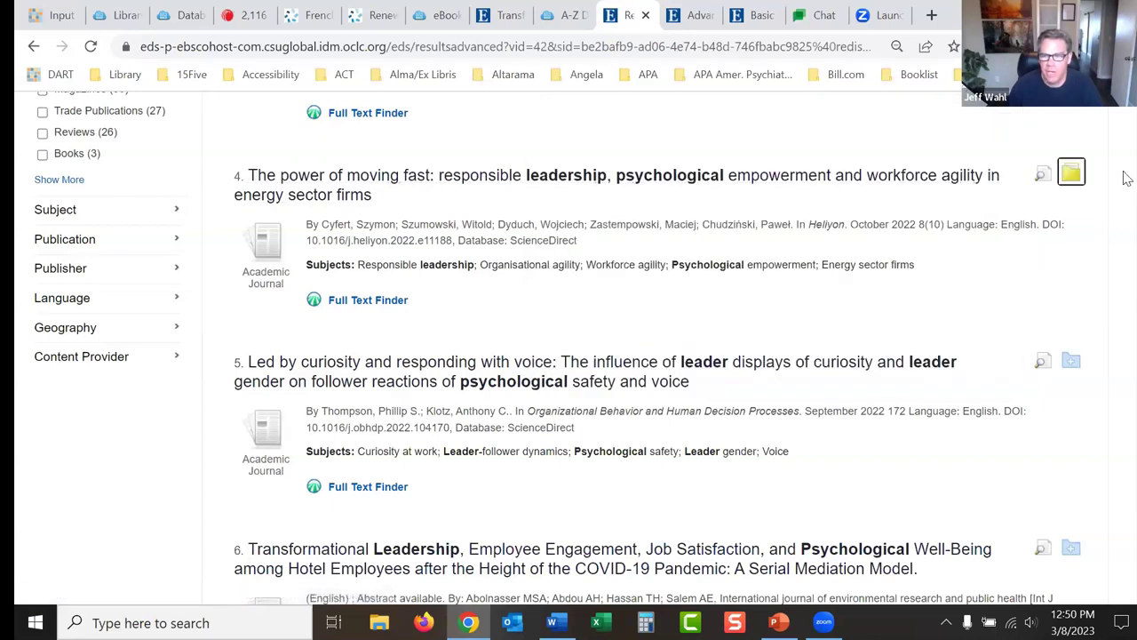
Step: Preview "Led by curiosity and responding with voice", and add it and "Gaining feedback acceptance" to the folder
scroll(1070, 172, down, 3)
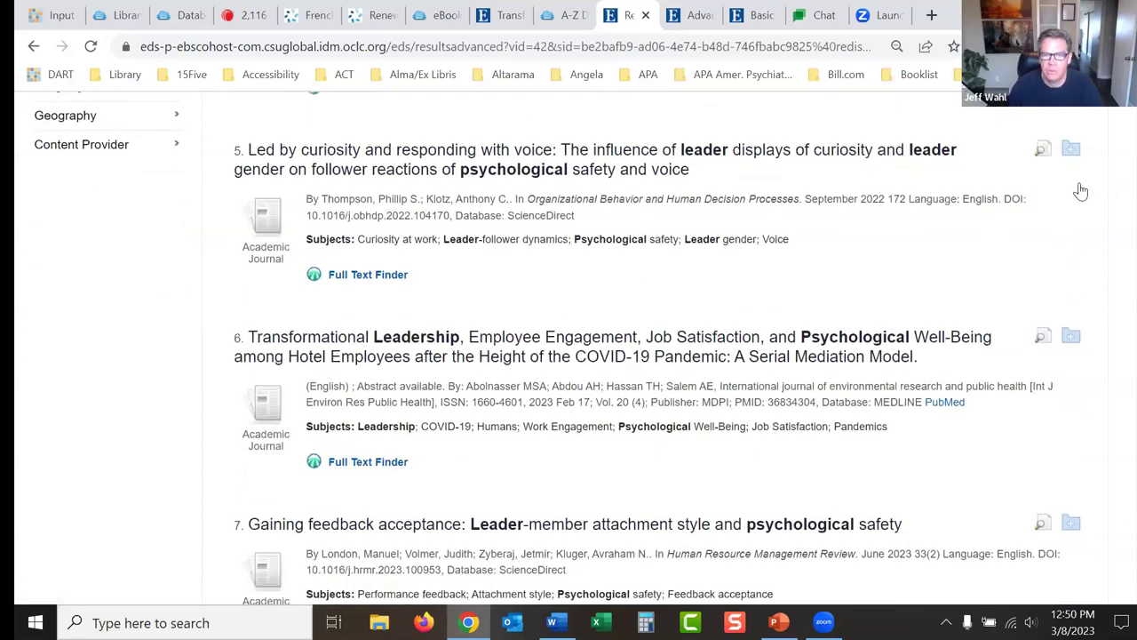
mouse_move(1049, 157)
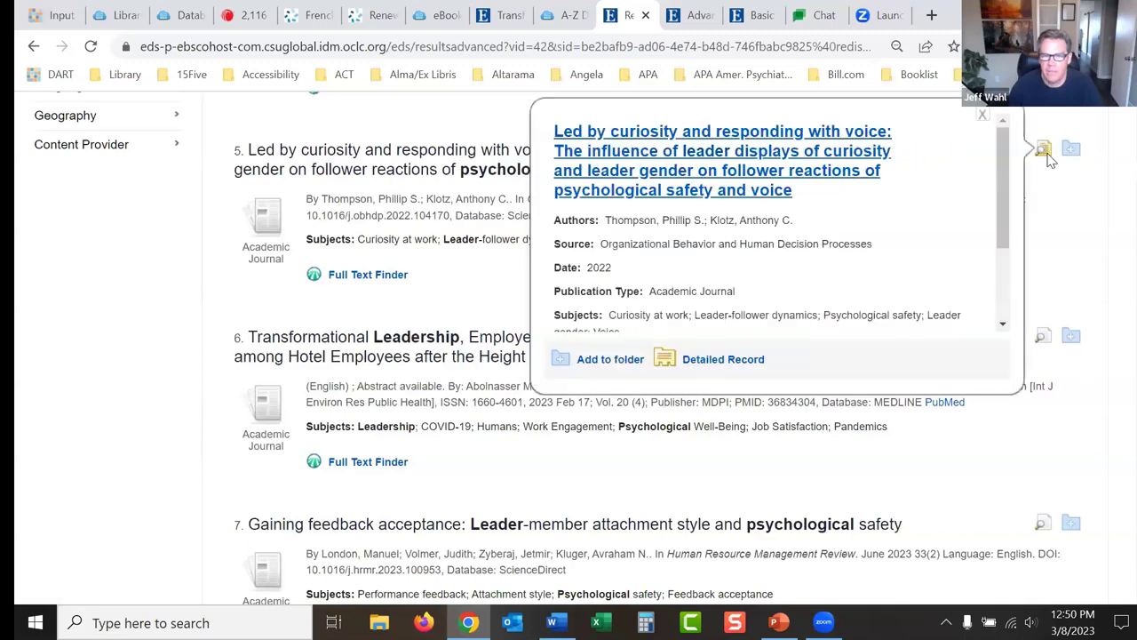
scroll(1003, 196, down, 2)
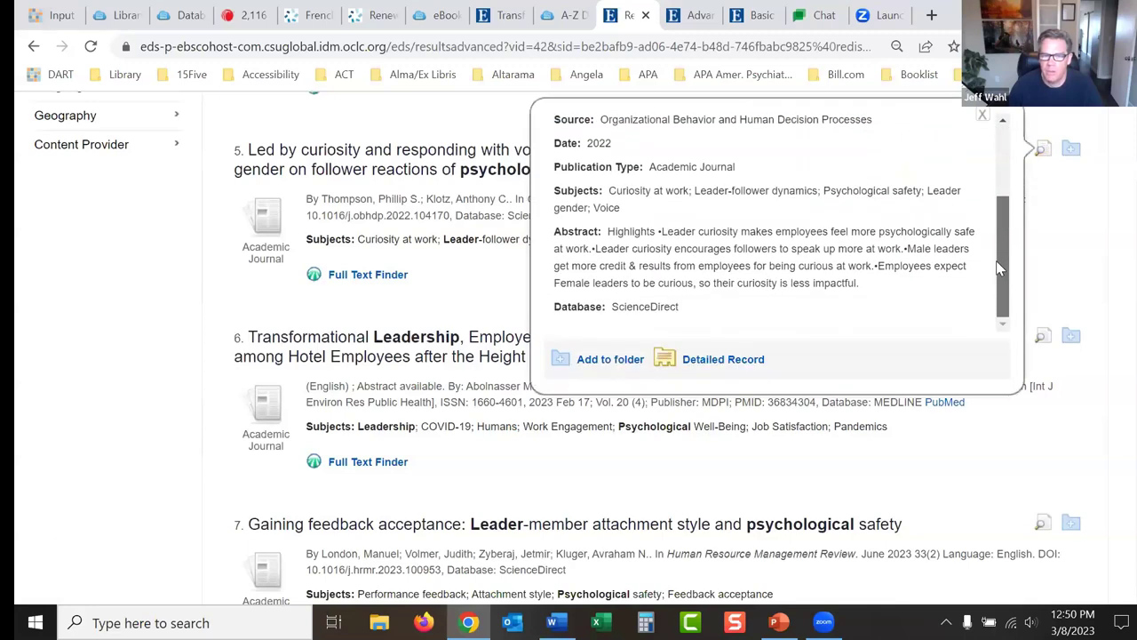
click(1073, 155)
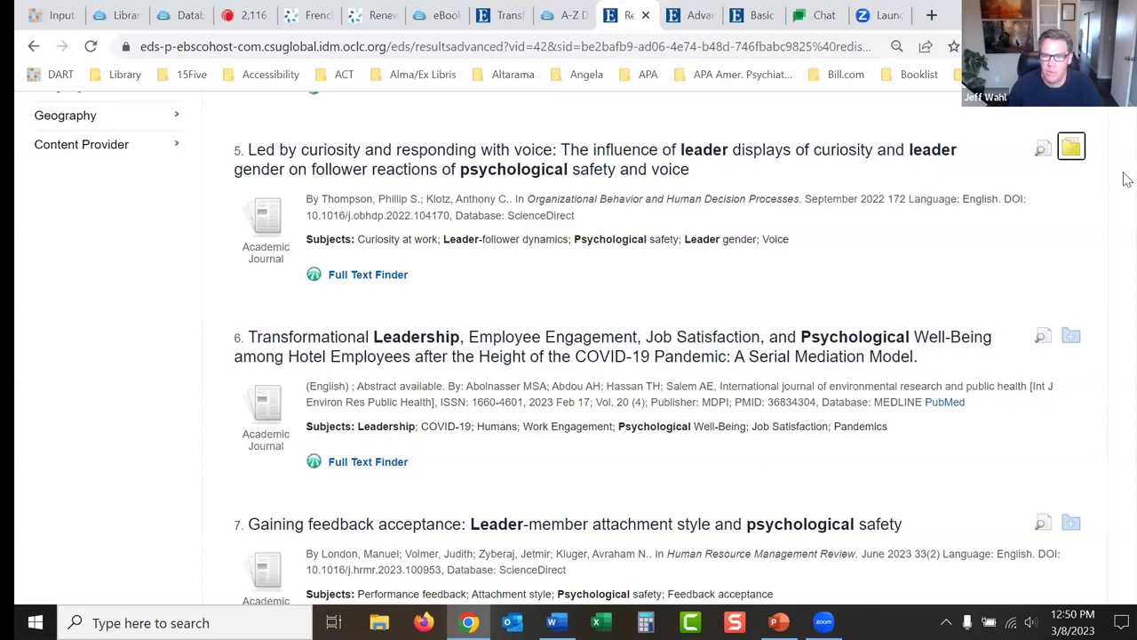
scroll(1127, 186, down, 4)
click(1071, 154)
scroll(1123, 194, up, 15)
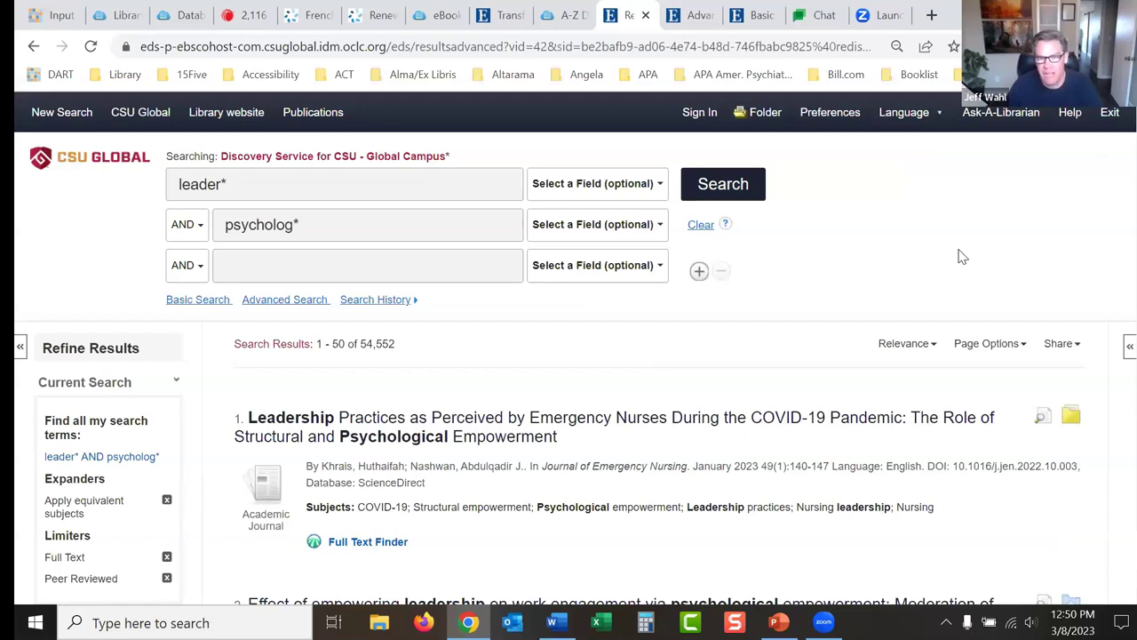
Step: Open the folder and review the saved articles and the options for handling them
click(756, 115)
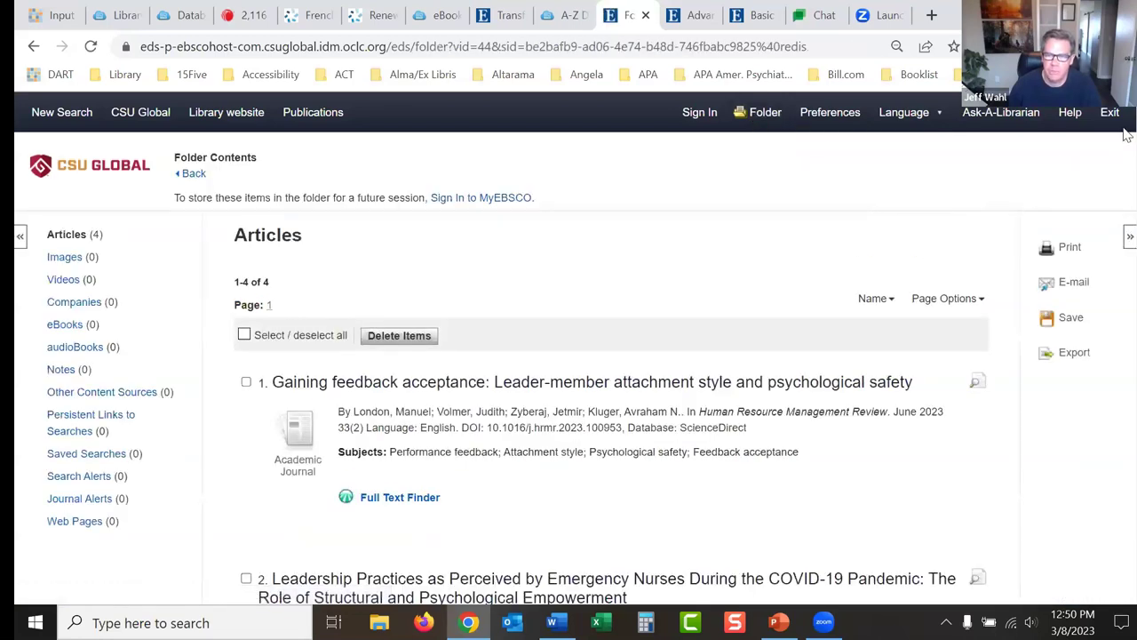
scroll(1124, 128, down, 2)
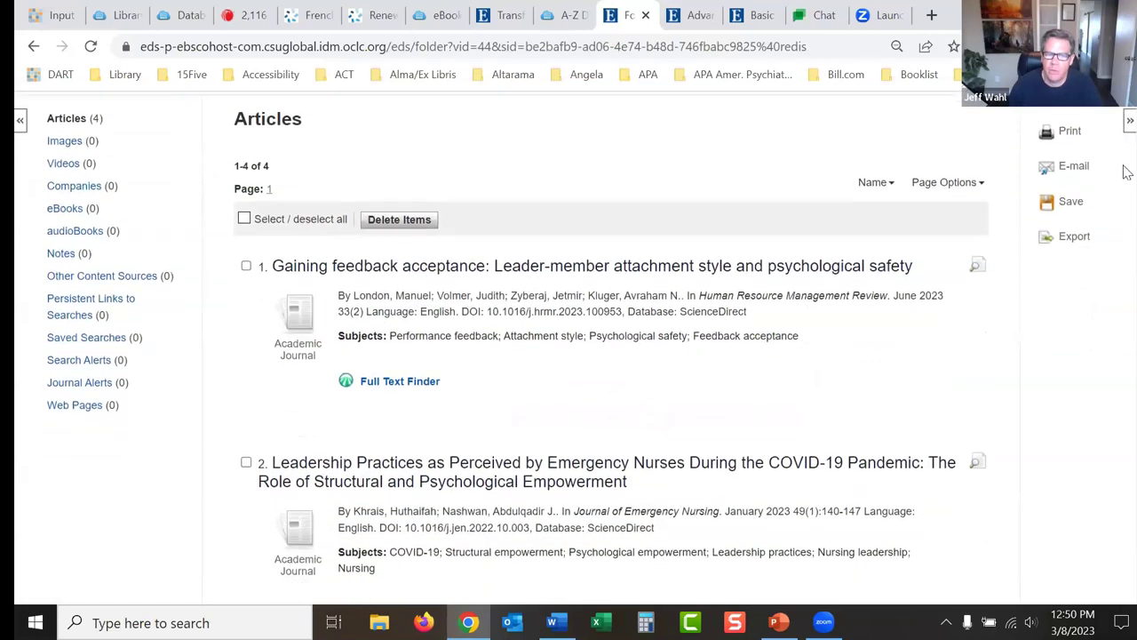
scroll(1126, 199, down, 4)
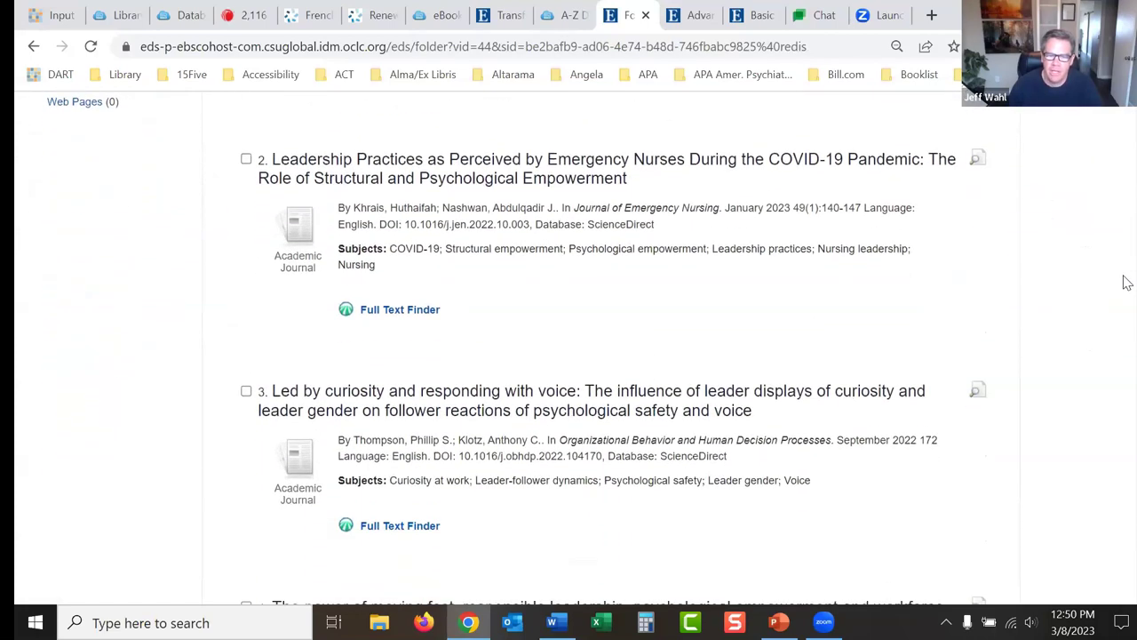
scroll(1125, 381, down, 3)
scroll(1125, 368, up, 3)
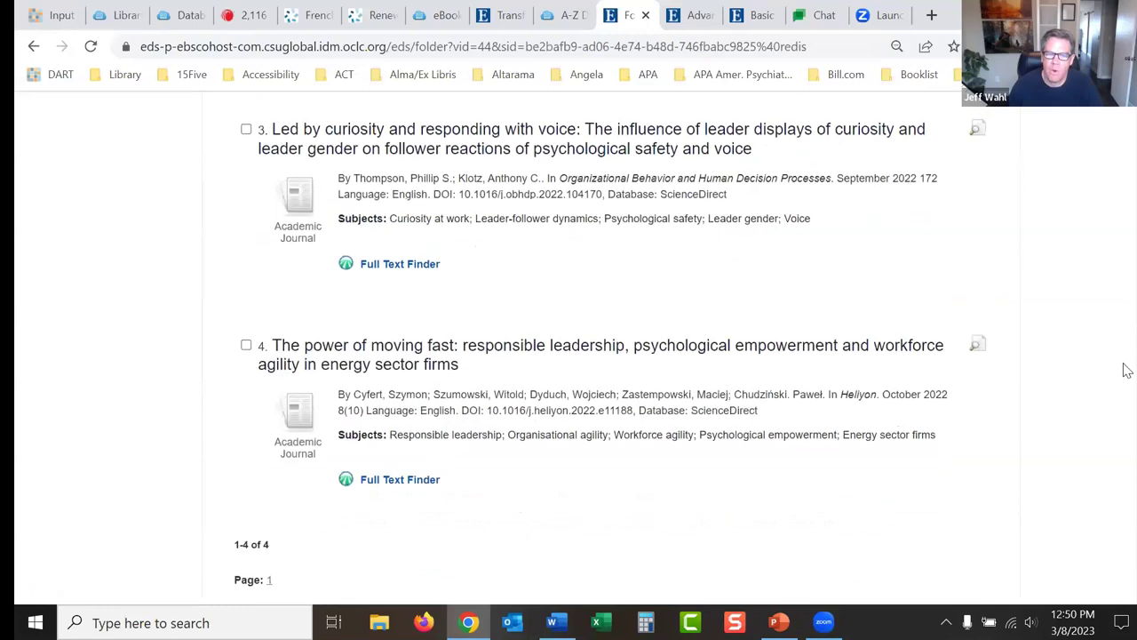
scroll(1126, 337, up, 5)
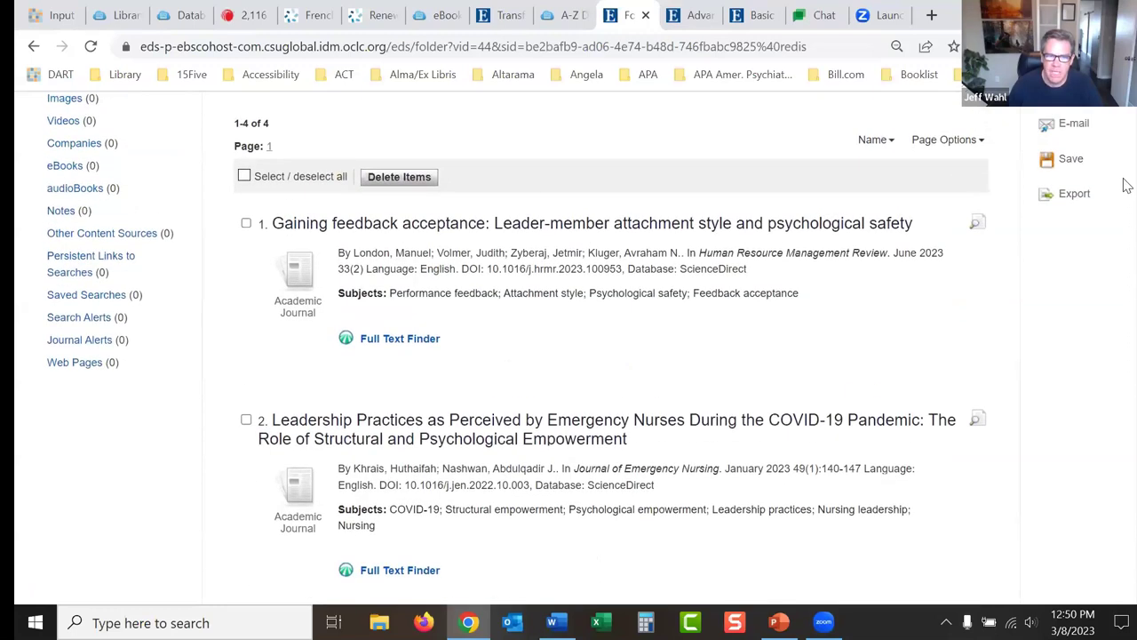
scroll(1126, 178, up, 2)
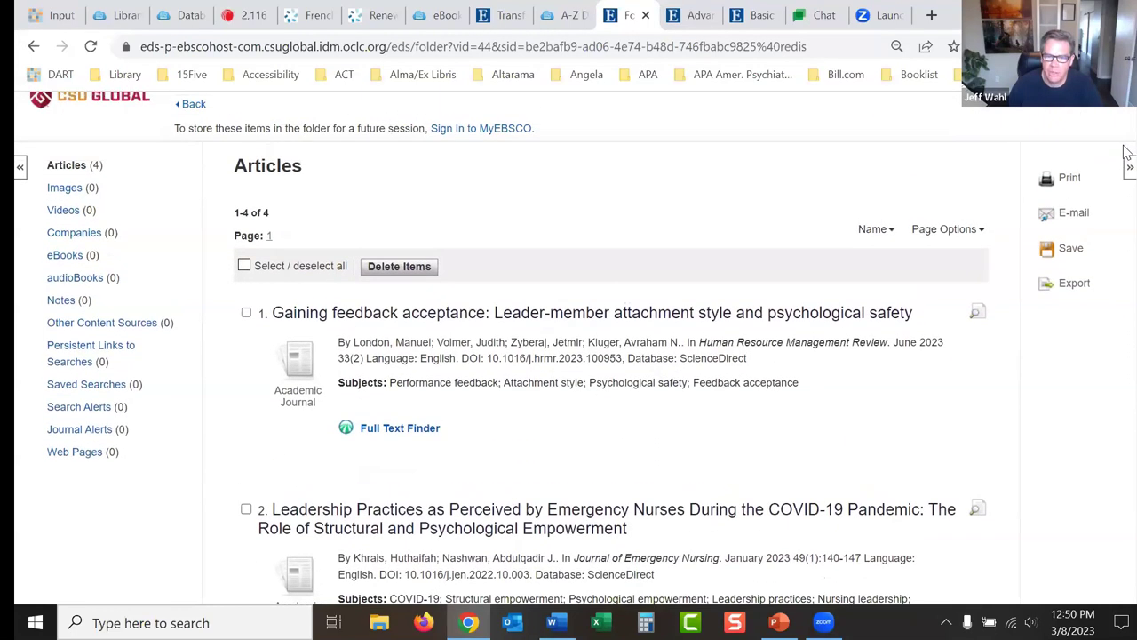
scroll(1127, 153, up, 2)
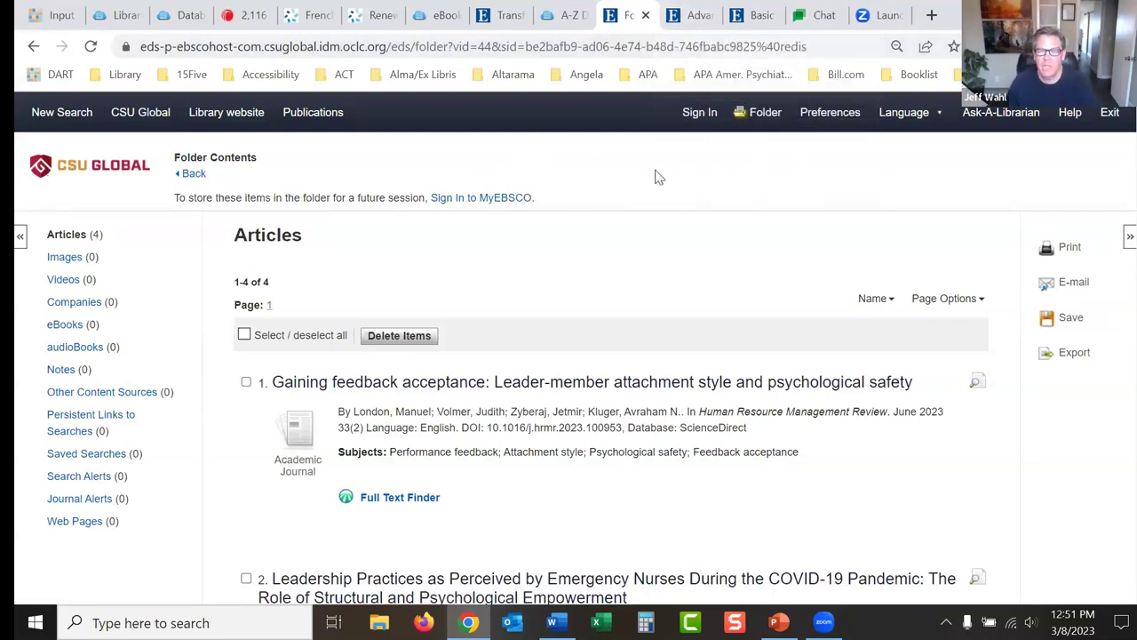
Step: Try to open the folder from the signed-in Advanced Search session, and return to the folder contents page
click(696, 18)
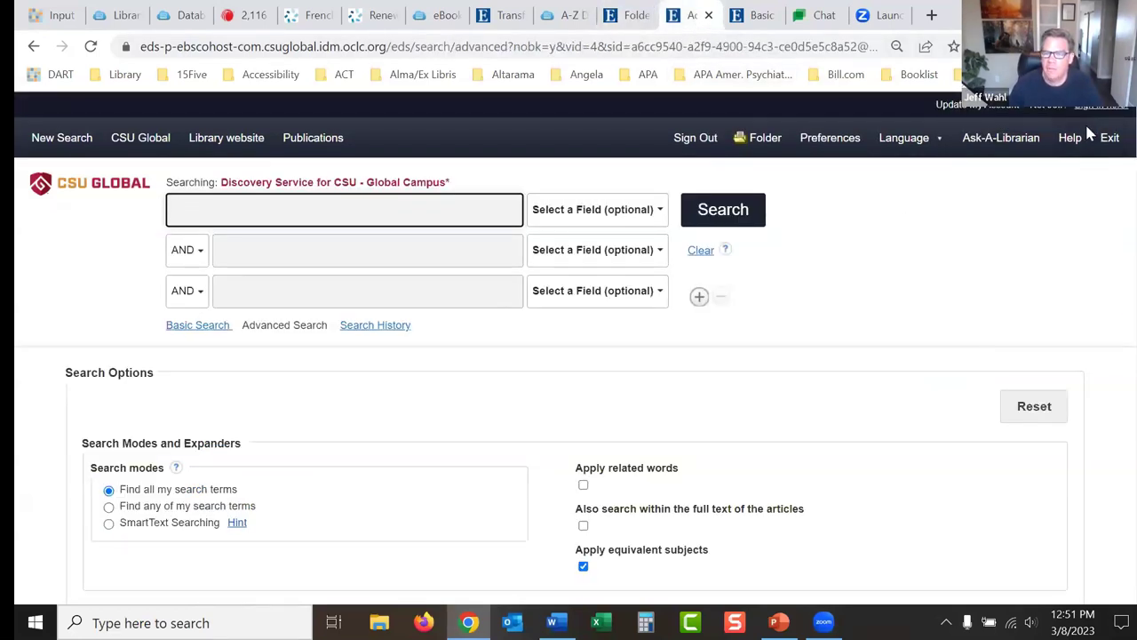
click(761, 143)
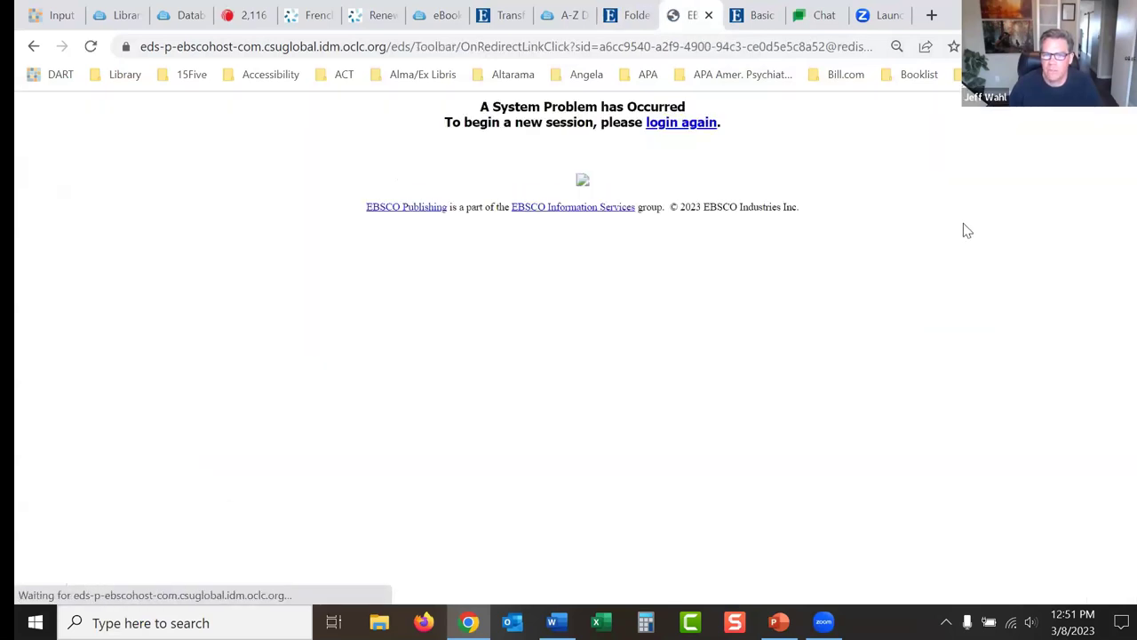
click(630, 16)
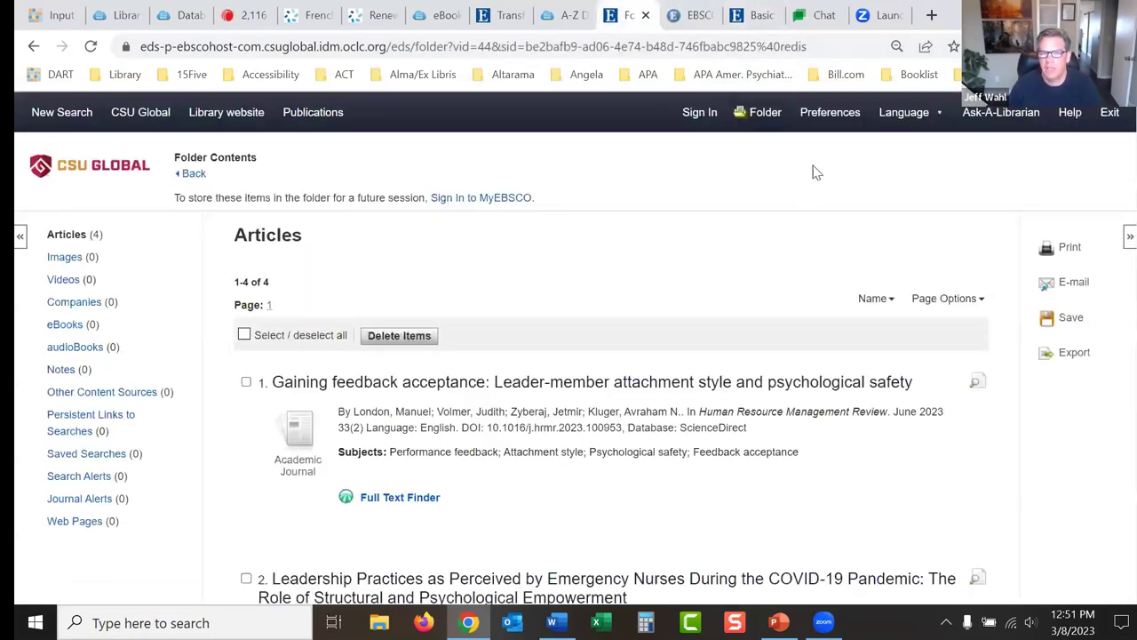
Step: Sign in to the MyEBSCO account from the folder page with the account username and password
click(699, 114)
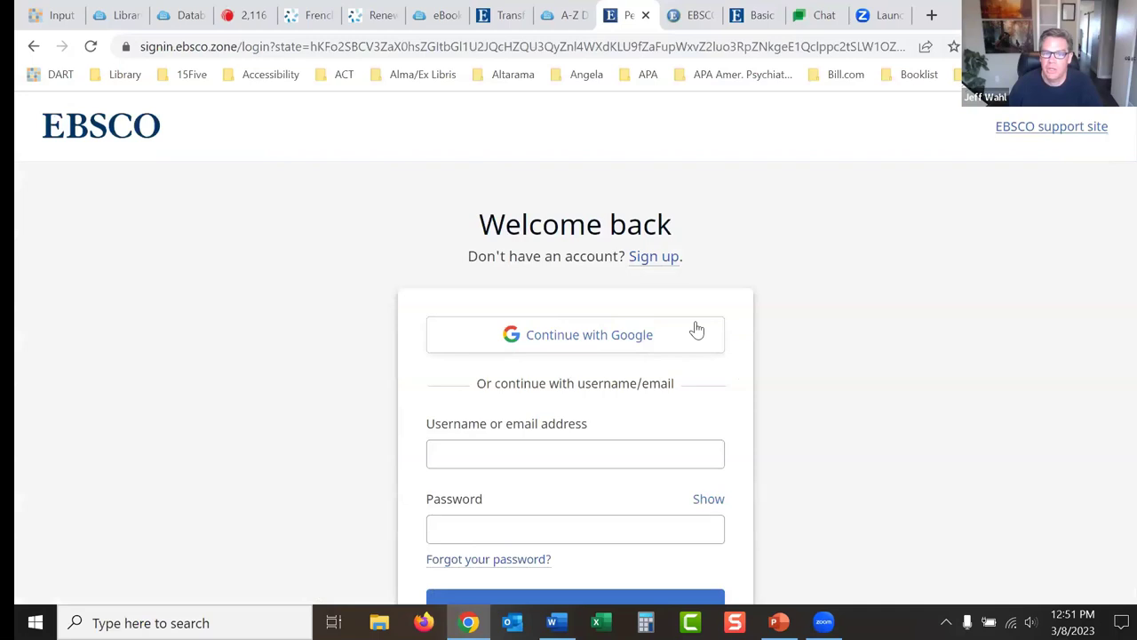
scroll(1125, 330, down, 2)
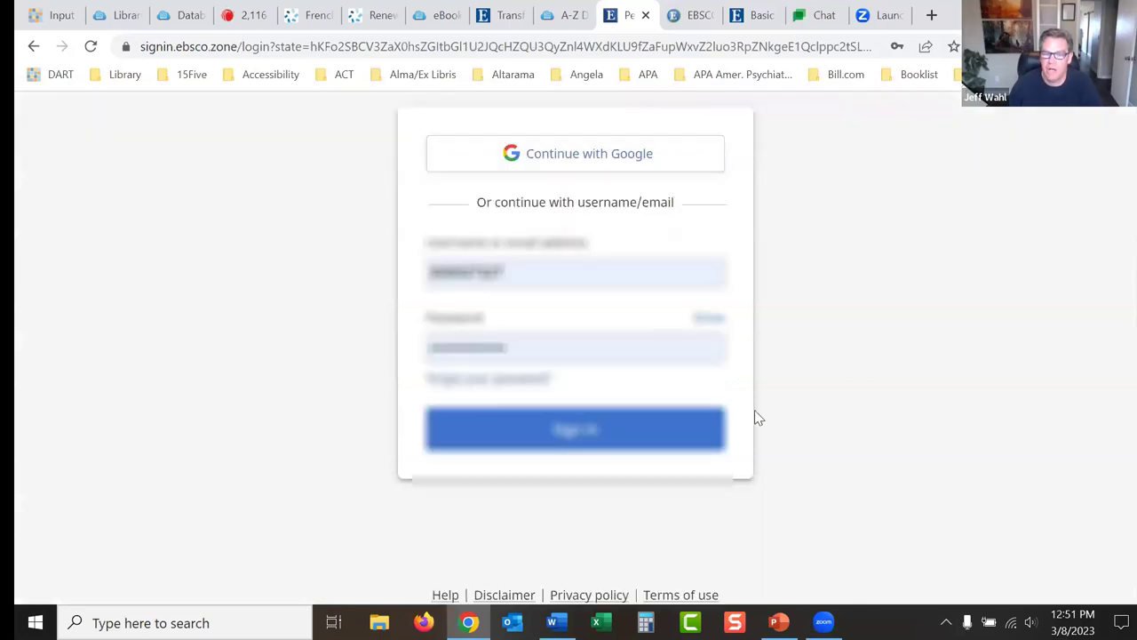
click(649, 430)
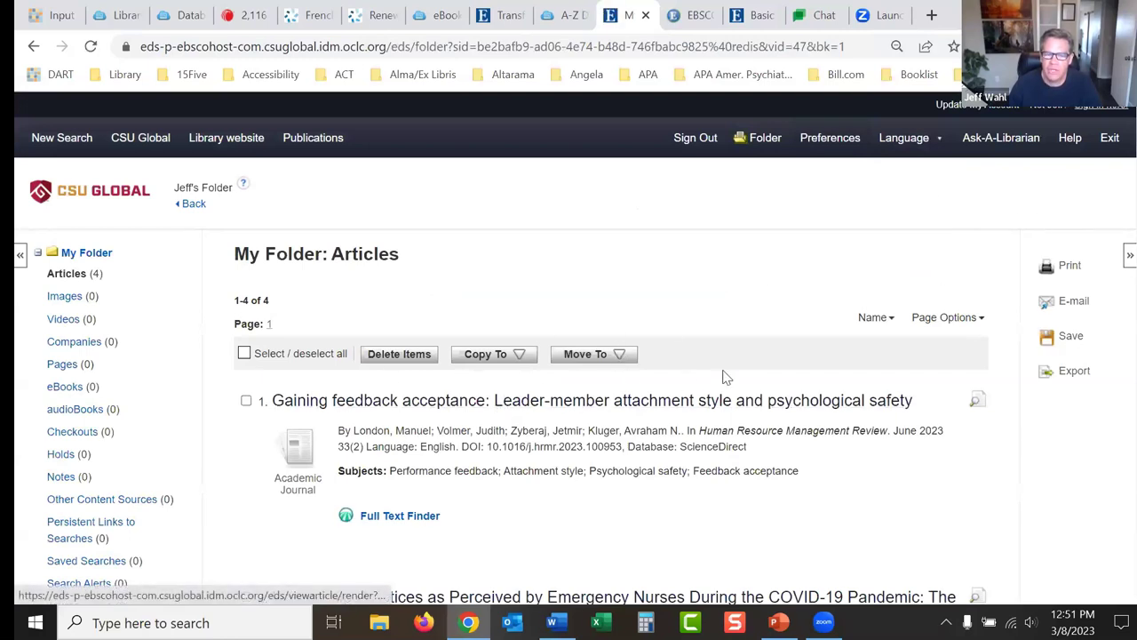
Step: Review the articles and custom folders in the signed-in account, and expand the HUM101 folder
scroll(1125, 258, down, 2)
scroll(1125, 302, down, 5)
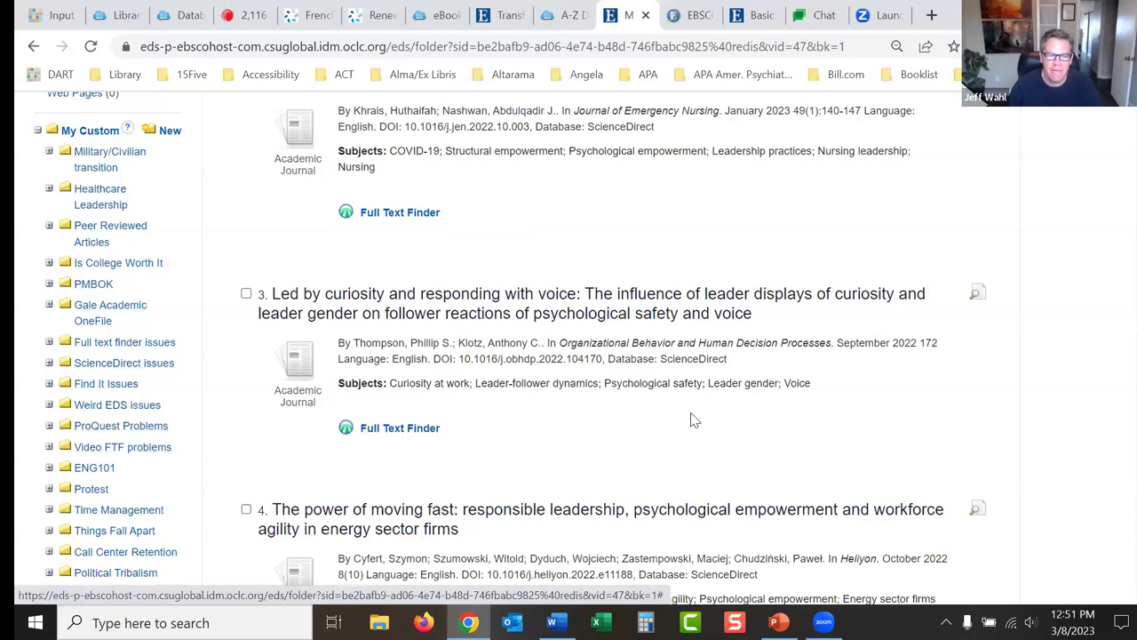
scroll(1127, 367, down, 1)
scroll(1127, 366, down, 4)
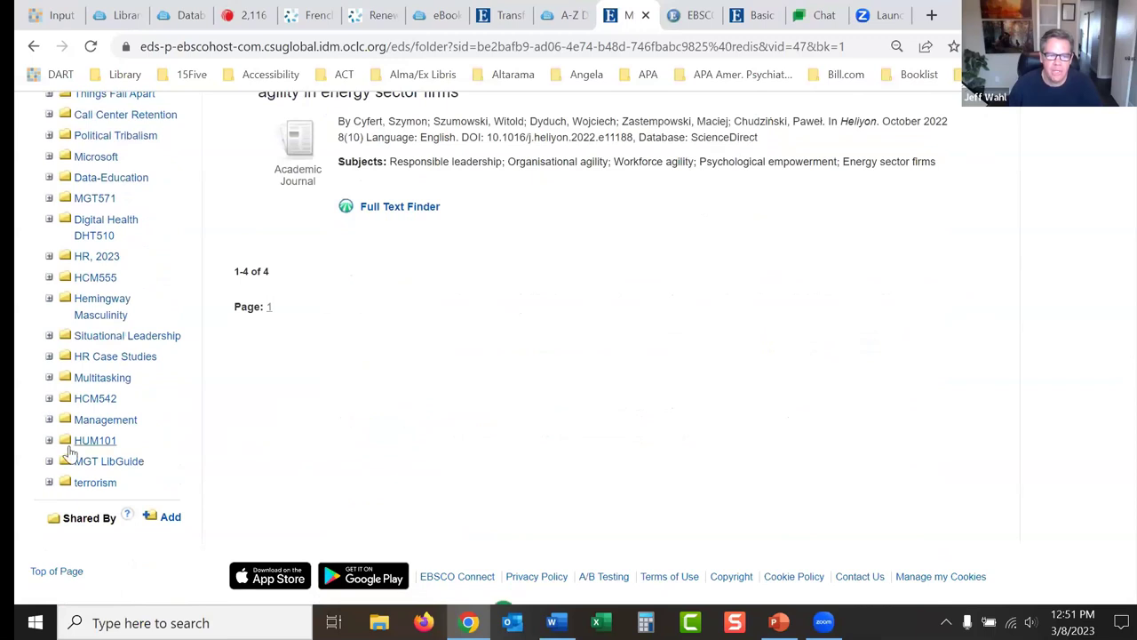
click(49, 442)
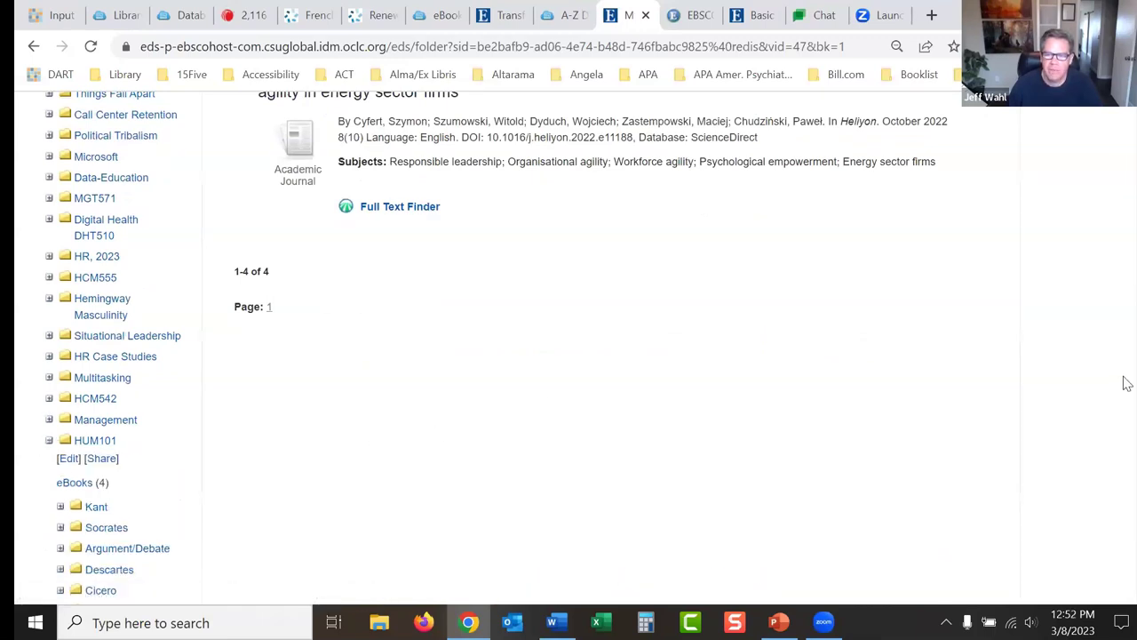
Step: Open the eBooks saved in the Cicero subfolder of HUM101 and look through the list
scroll(1127, 391, down, 3)
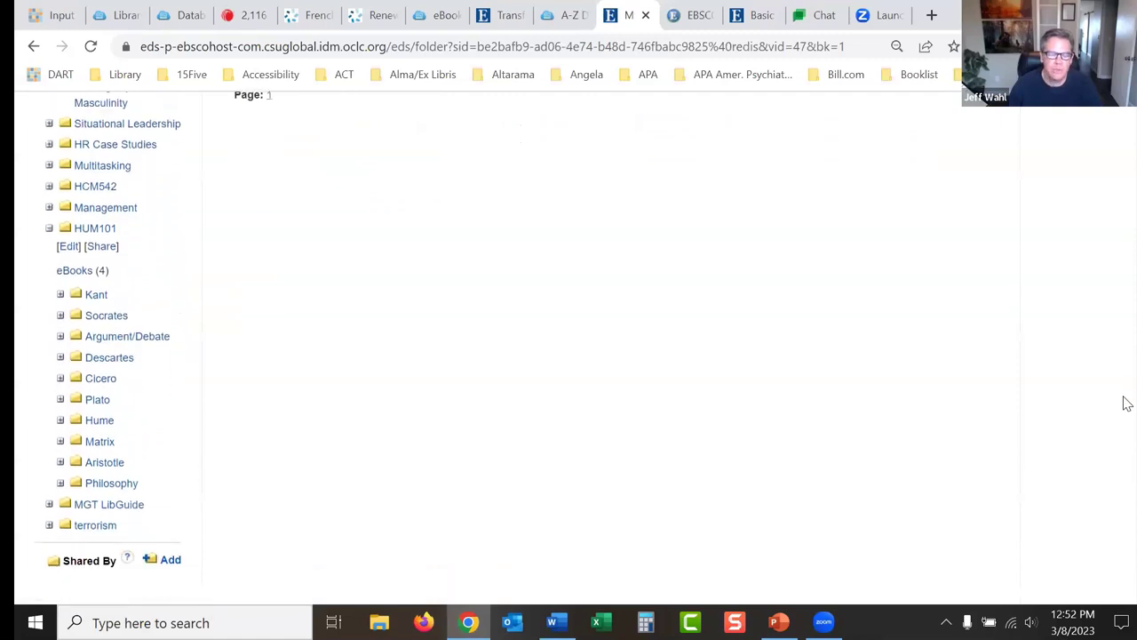
click(61, 377)
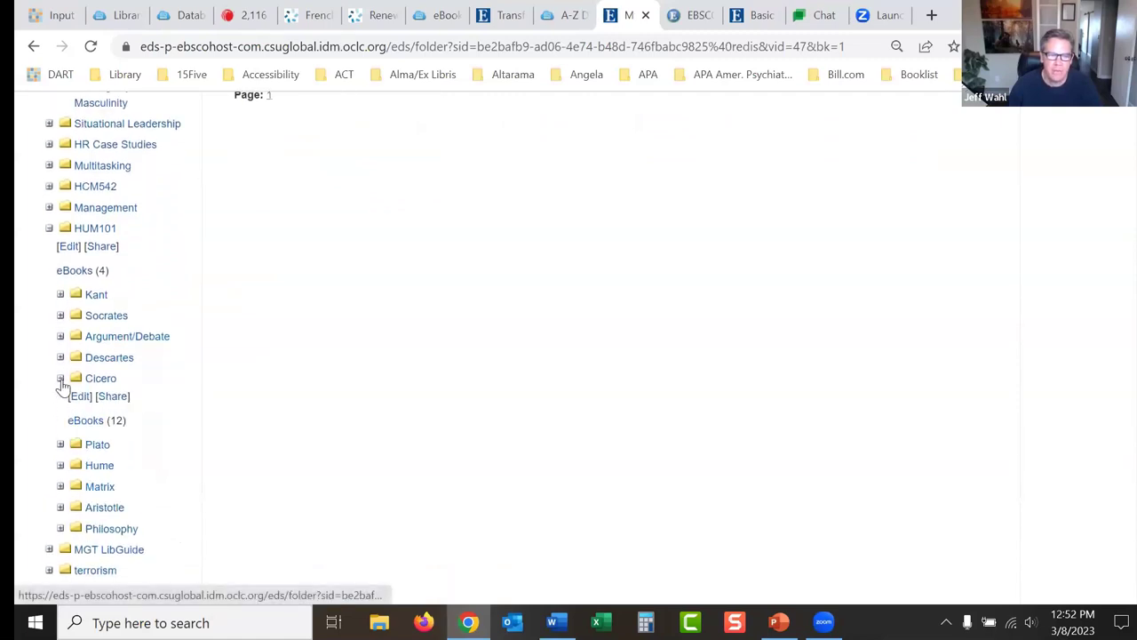
click(86, 420)
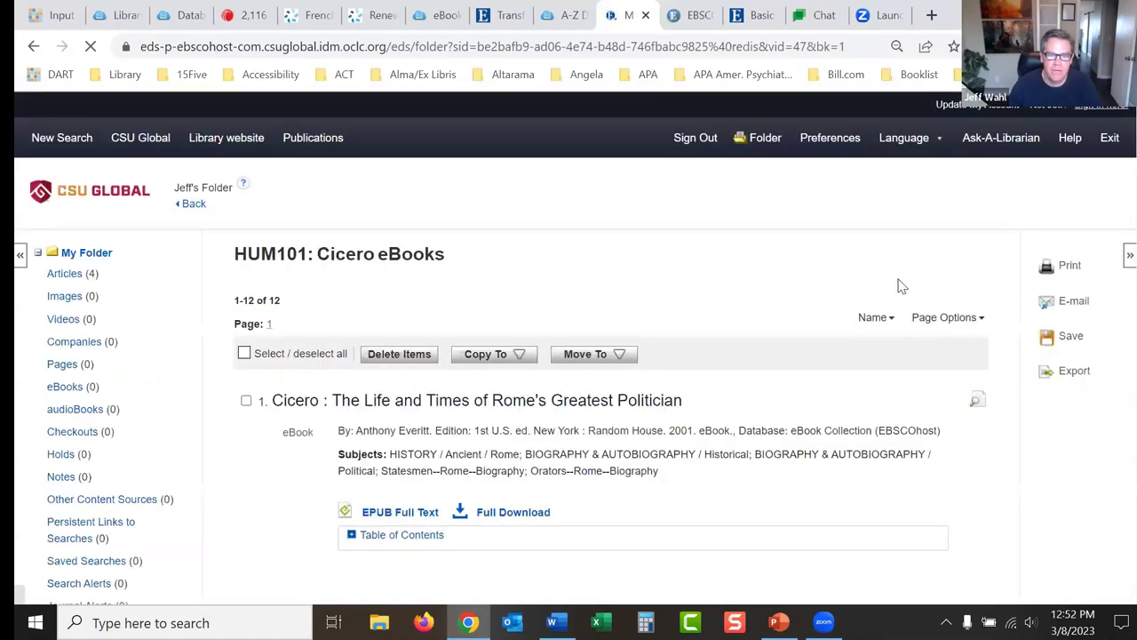
scroll(1125, 169, down, 5)
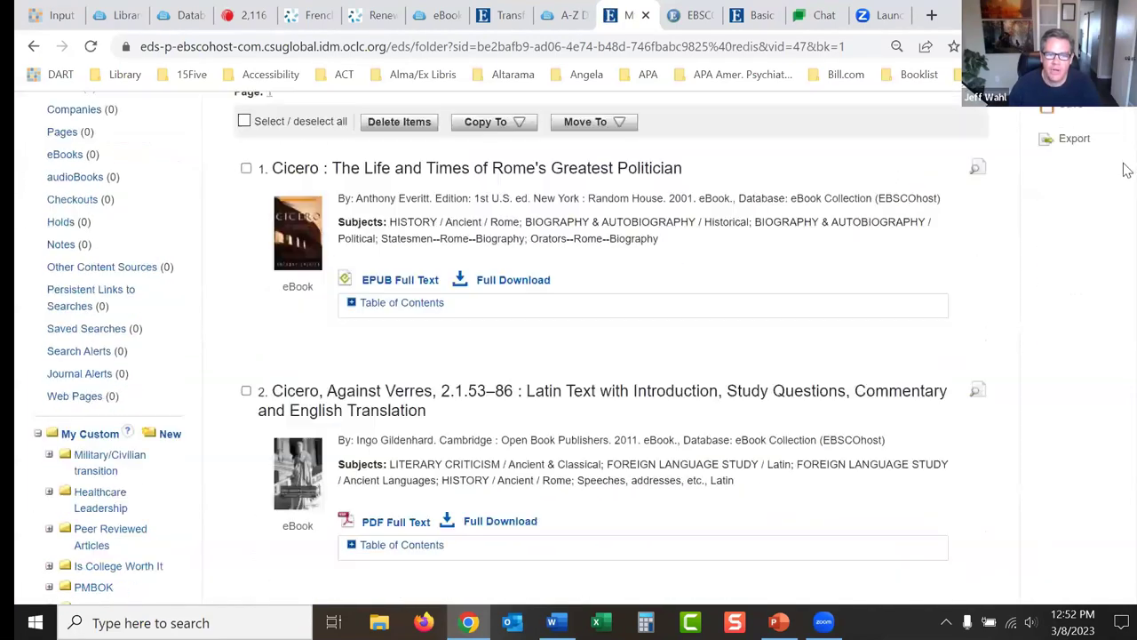
scroll(1125, 187, down, 3)
scroll(263, 229, up, 8)
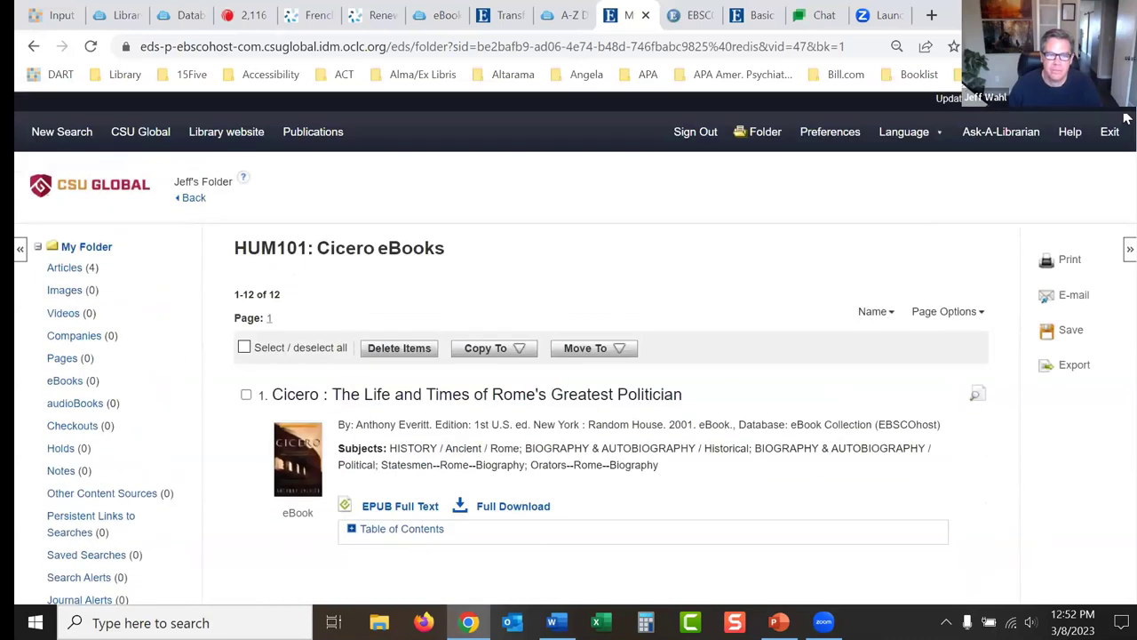
Step: Go back to the leader* AND psycholog* search results and reopen the personal folder
click(194, 203)
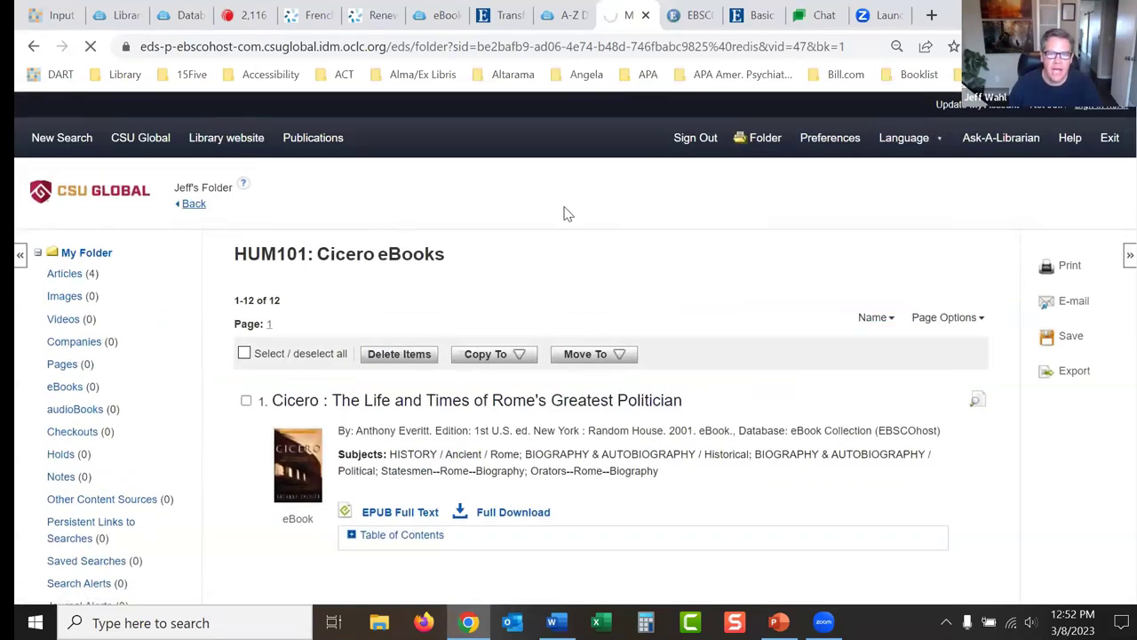
scroll(1127, 121, down, 1)
scroll(1126, 120, down, 1)
scroll(1127, 121, up, 3)
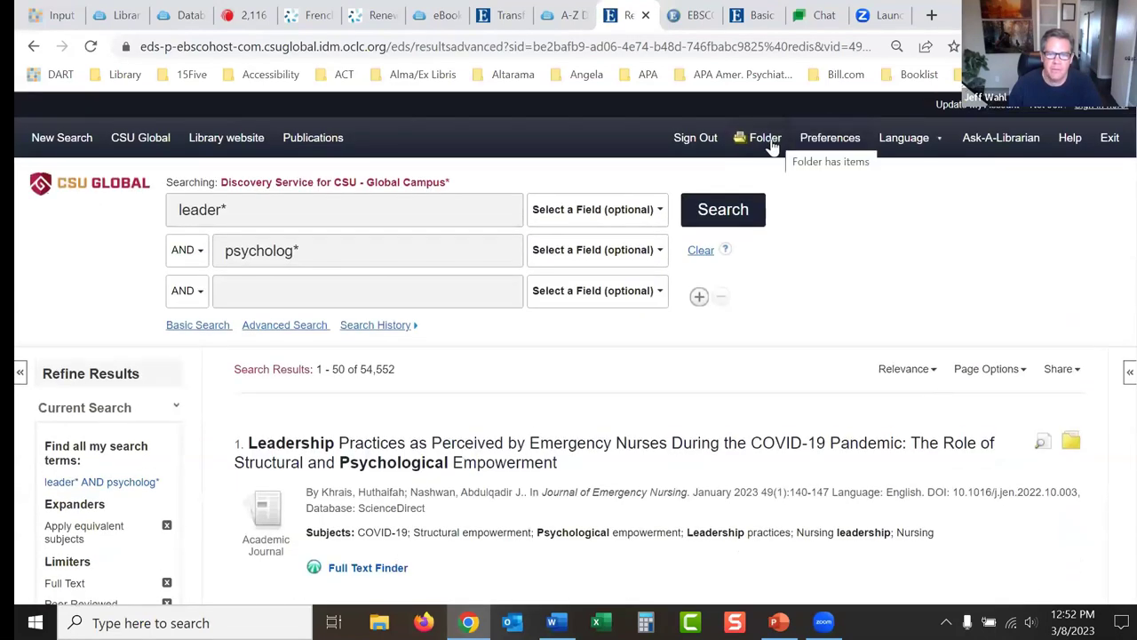
click(768, 140)
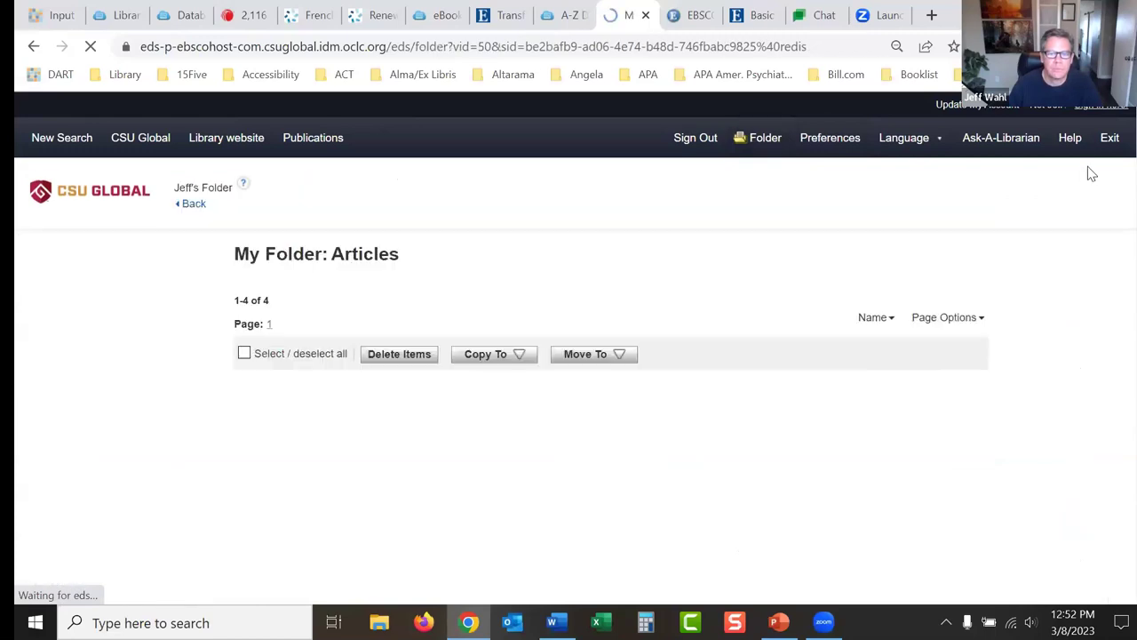
Step: Create and save a new custom folder named "Leadership psychology"
scroll(1126, 153, down, 2)
scroll(1126, 153, down, 2)
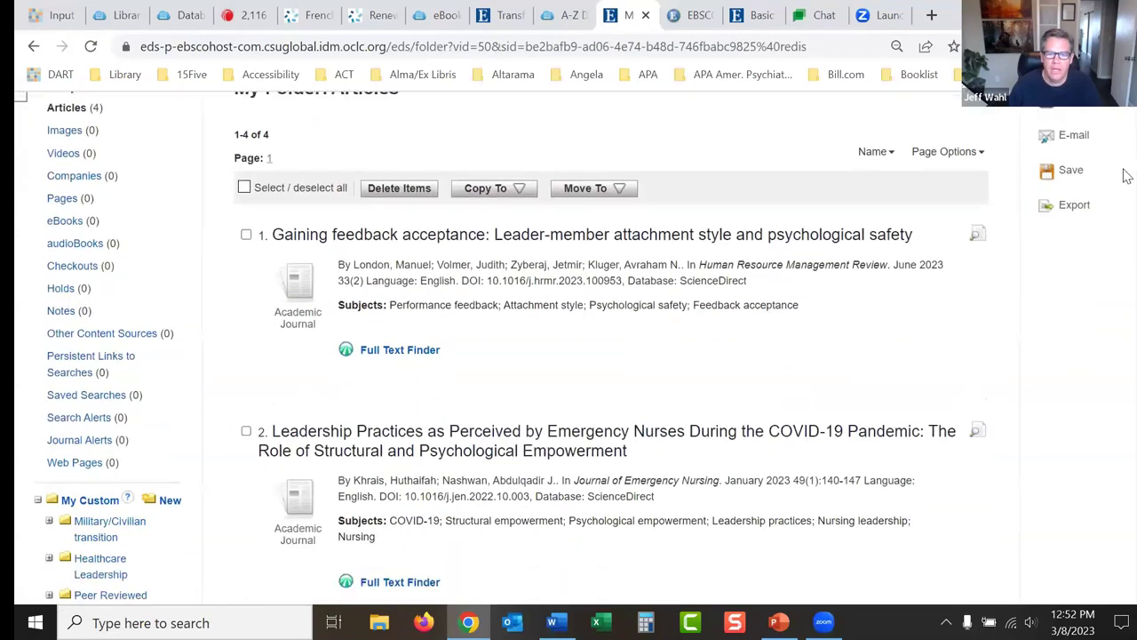
scroll(1127, 152, up, 2)
scroll(1127, 153, down, 3)
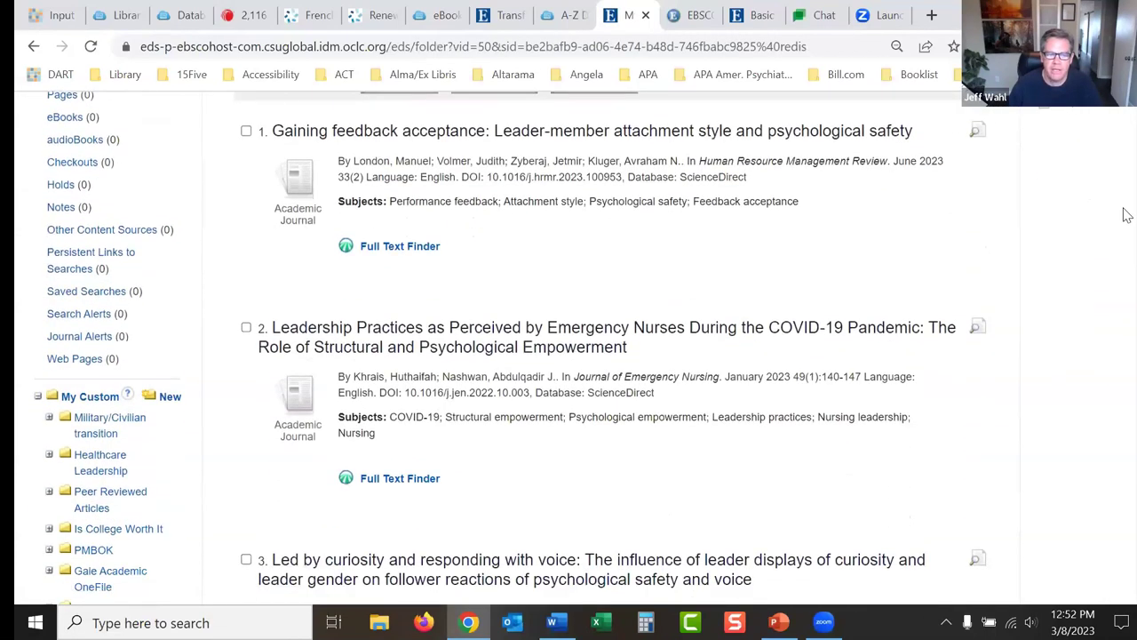
click(169, 277)
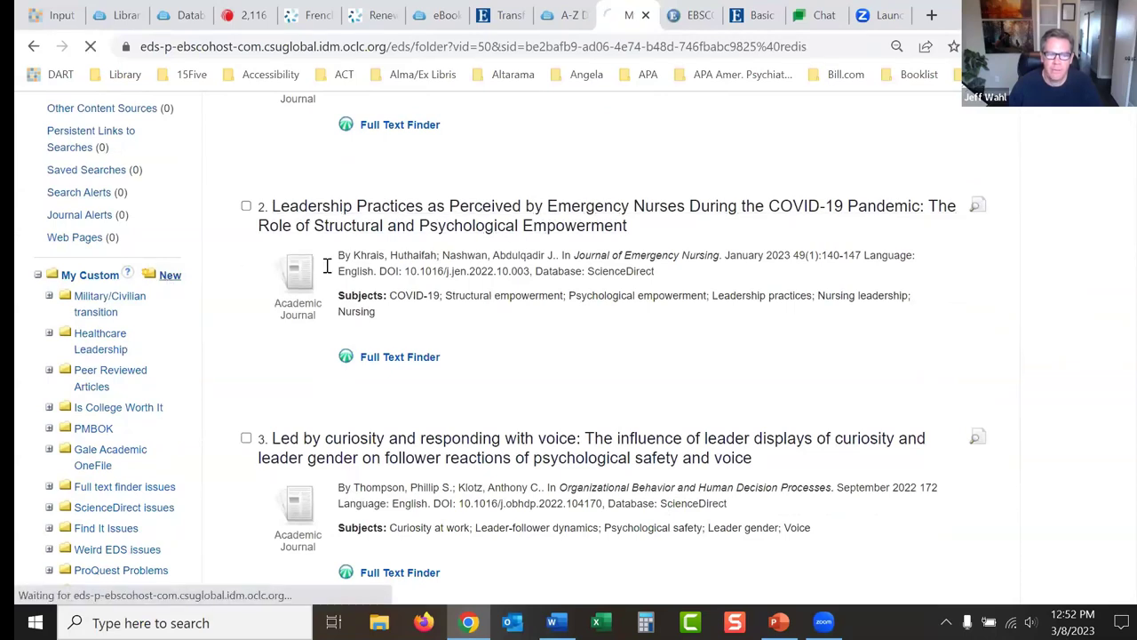
click(427, 283)
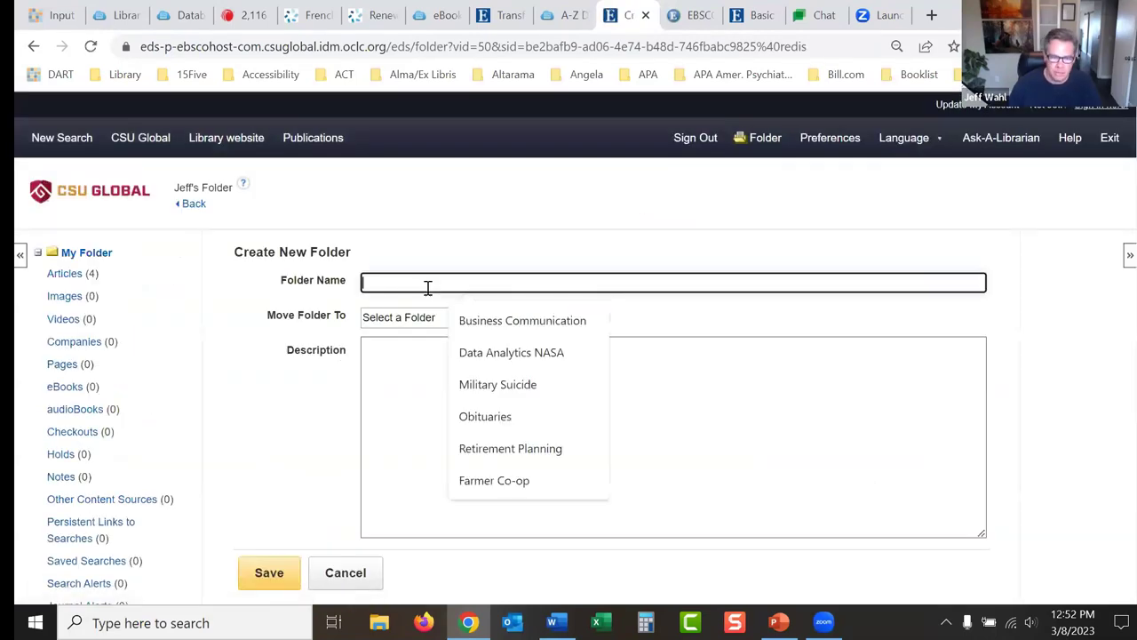
text(Leadership o)
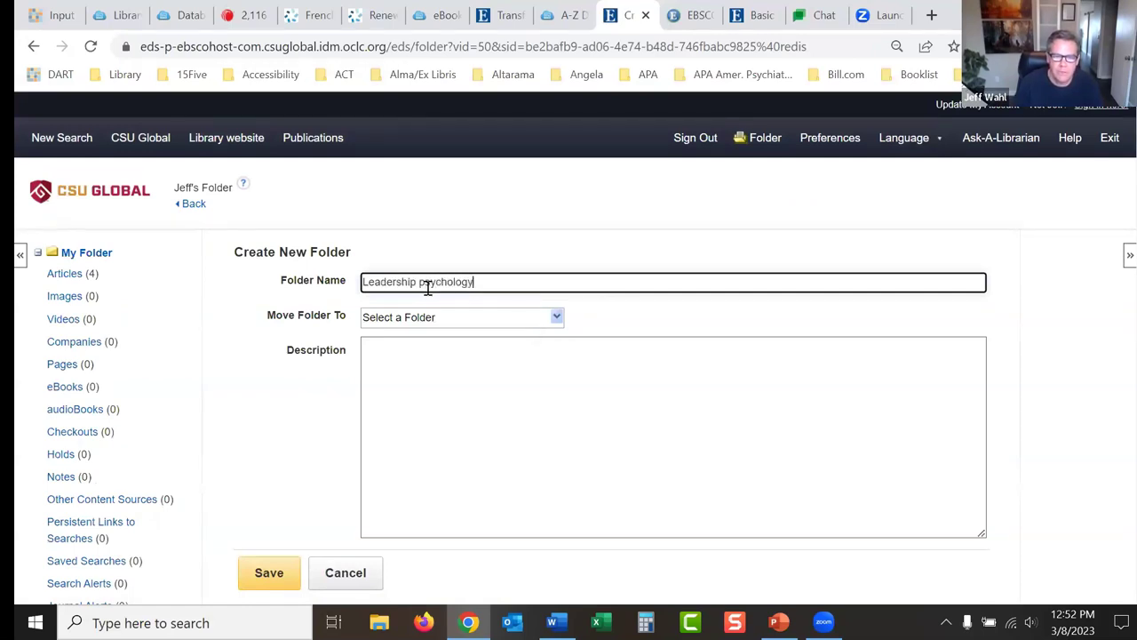
scroll(1049, 222, down, 2)
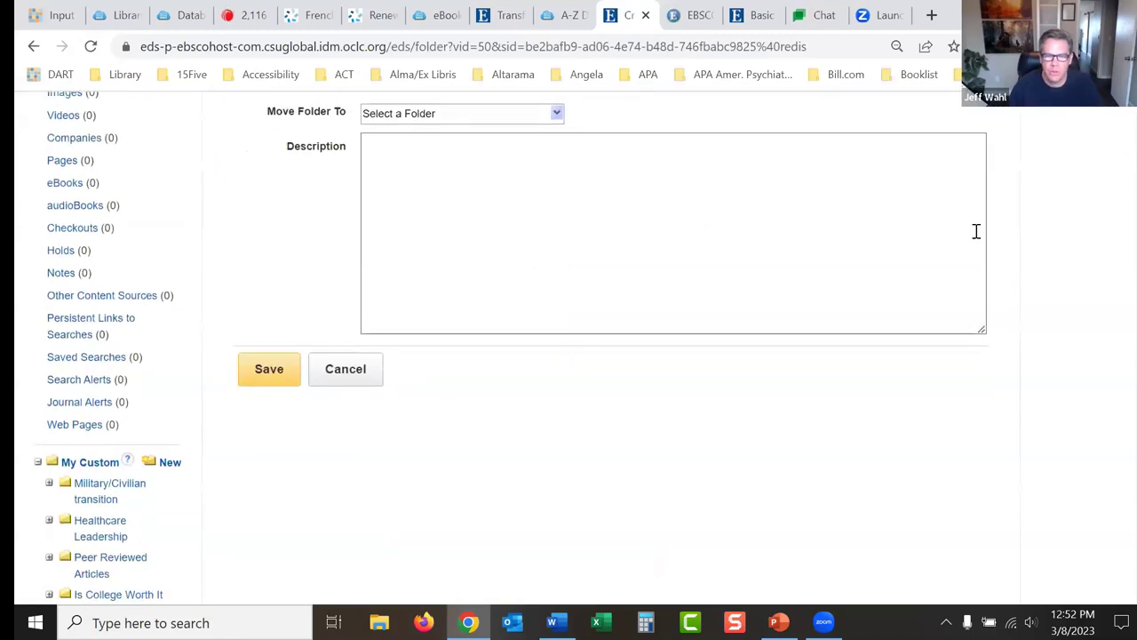
click(269, 369)
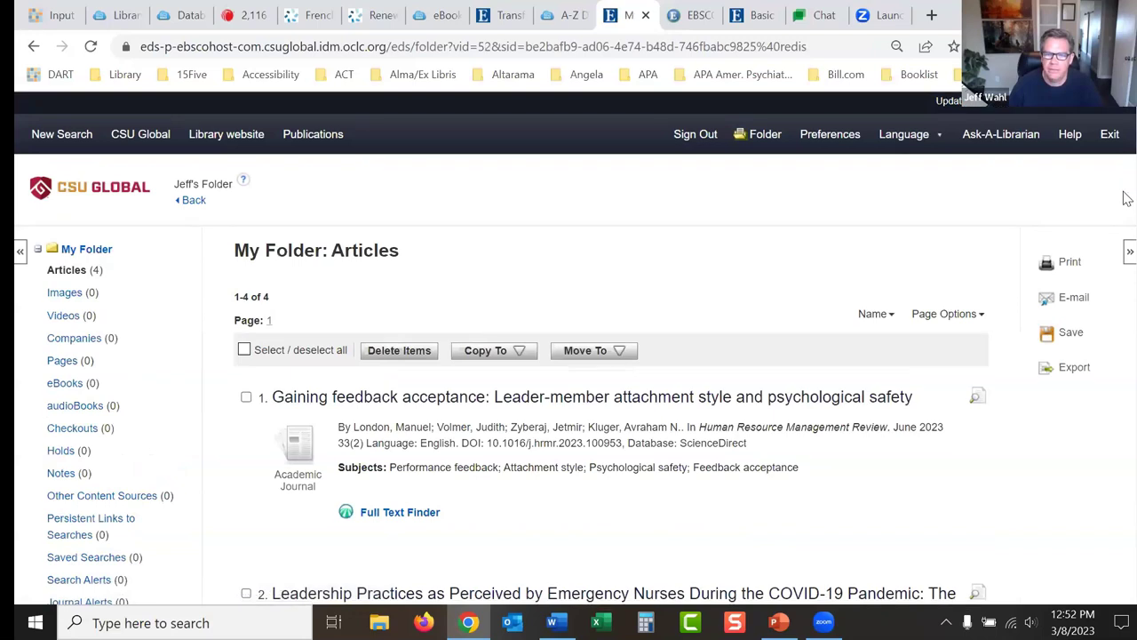
Step: Select all four articles in My Folder and move them to the Leadership psychology folder
scroll(1107, 187, down, 3)
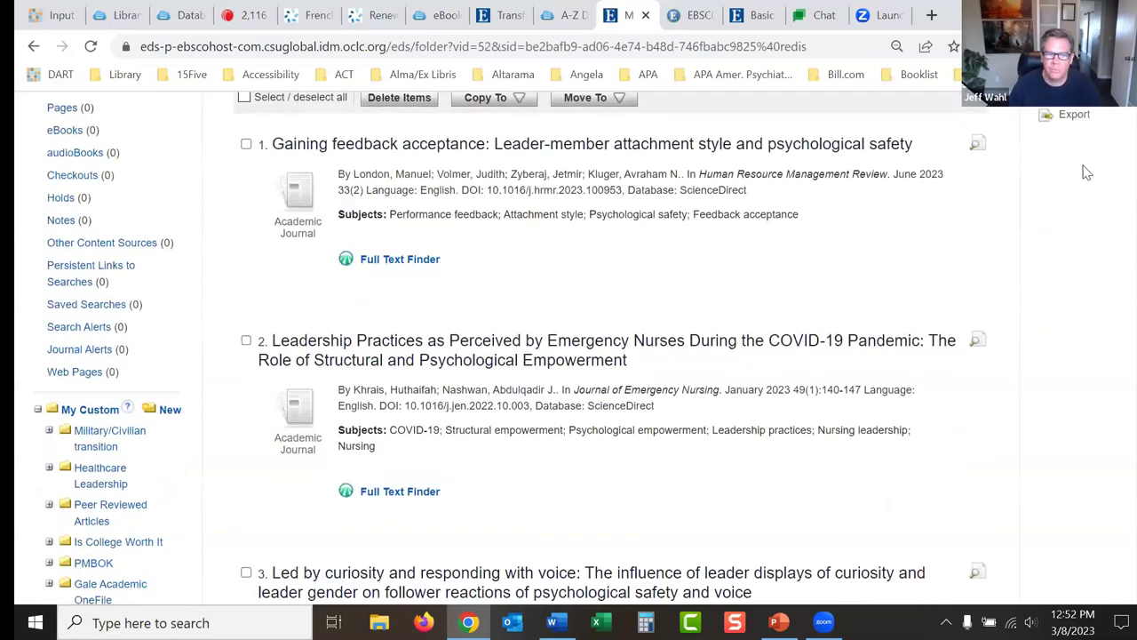
click(246, 144)
click(246, 341)
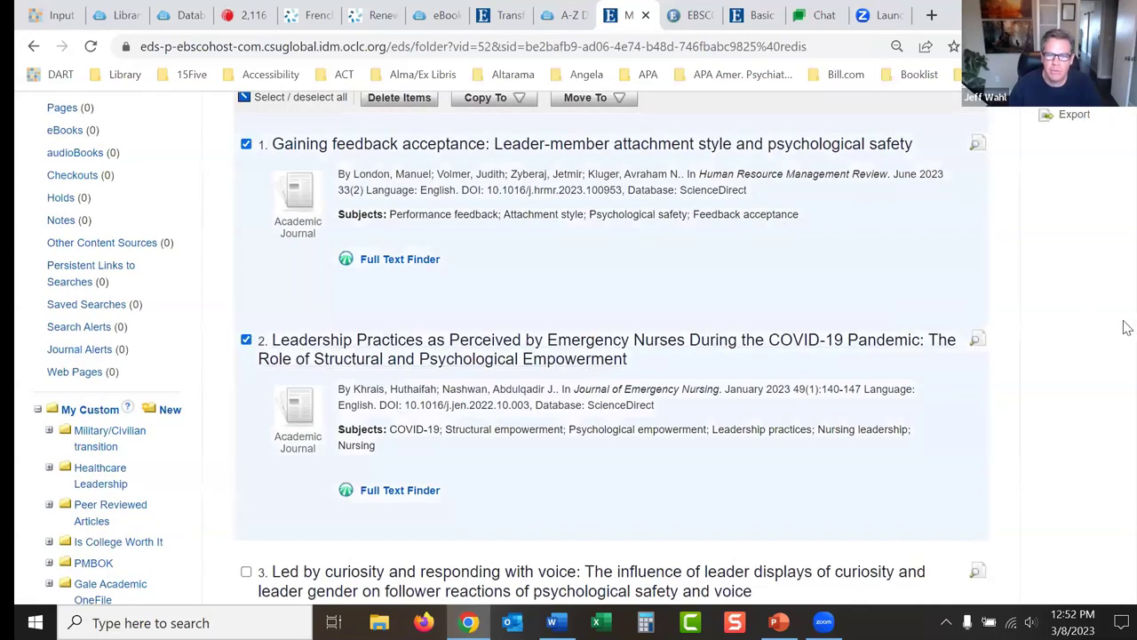
scroll(1125, 325, down, 3)
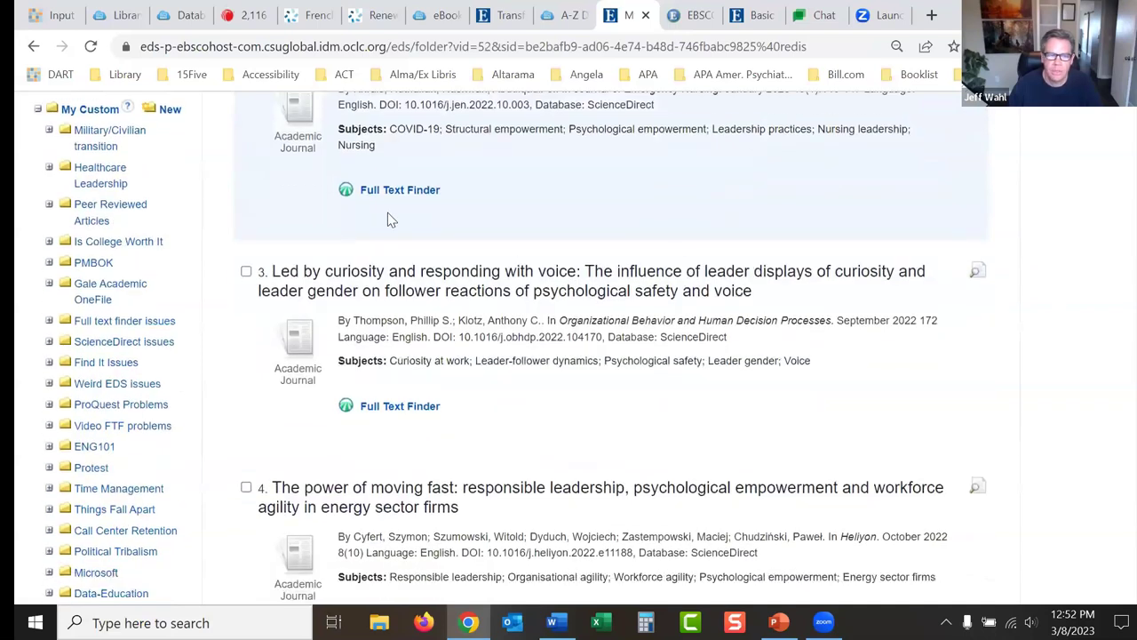
click(246, 270)
click(246, 487)
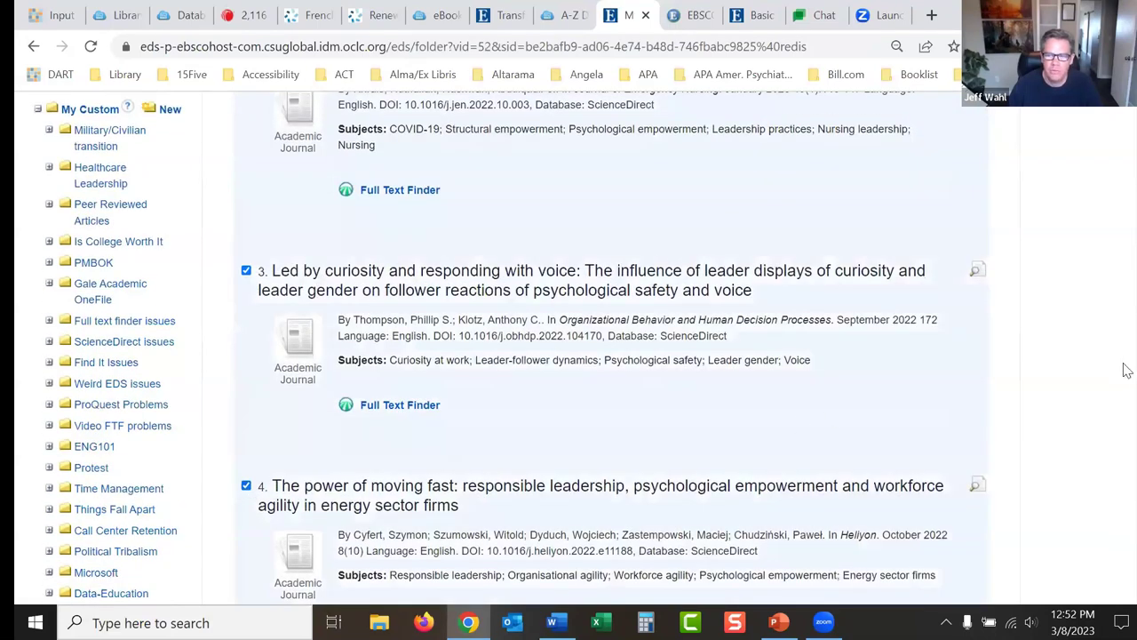
scroll(1125, 370, up, 5)
click(593, 299)
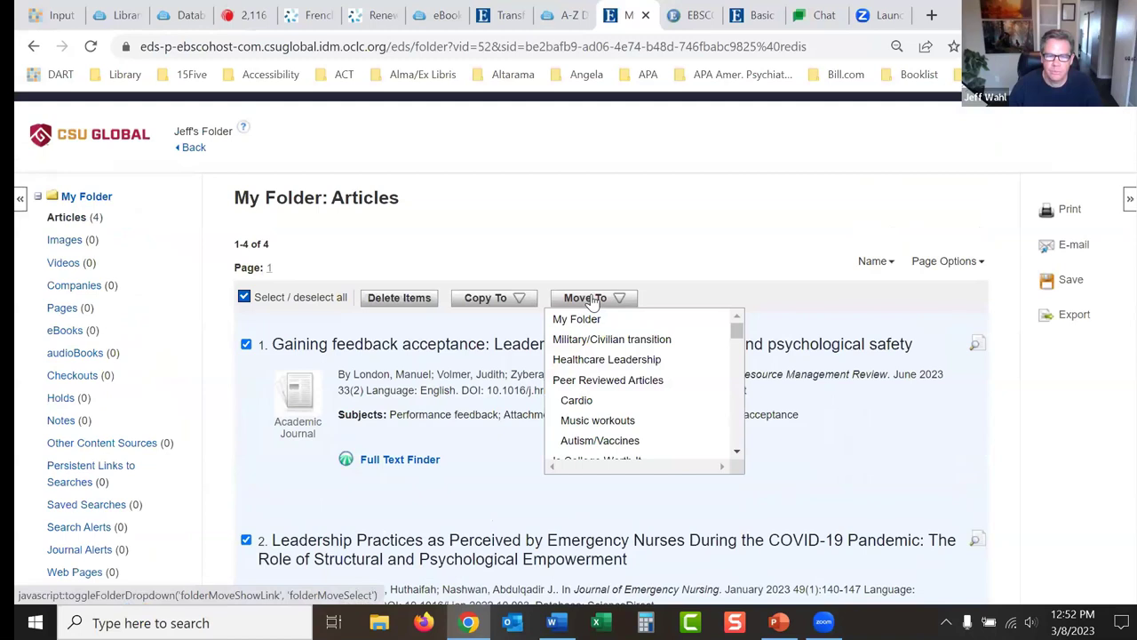
drag(737, 331, 736, 444)
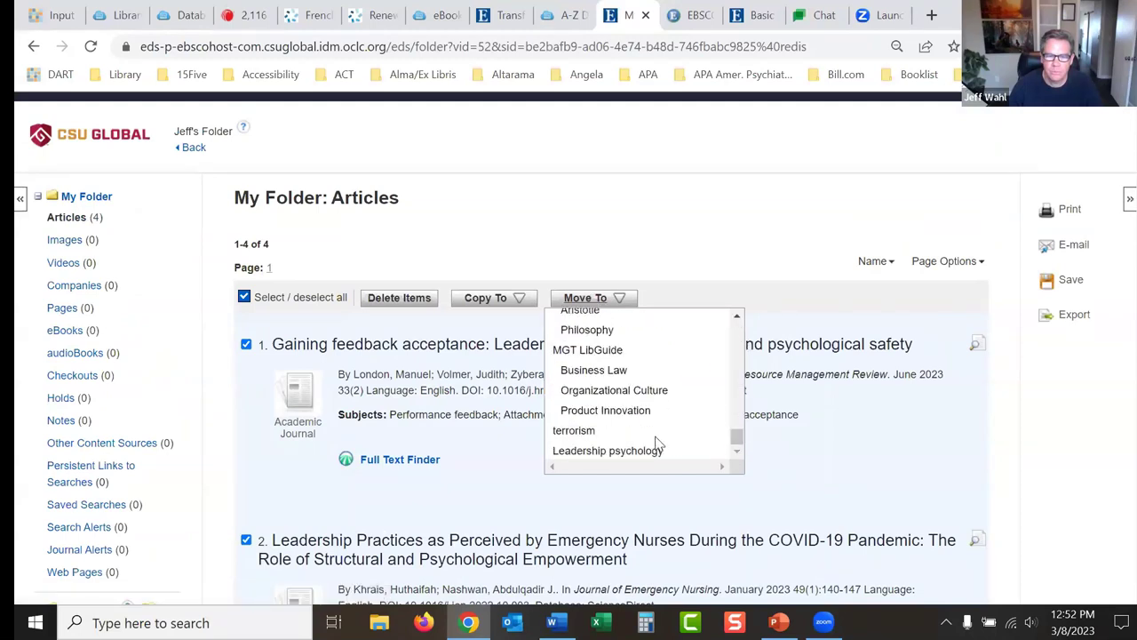
click(631, 451)
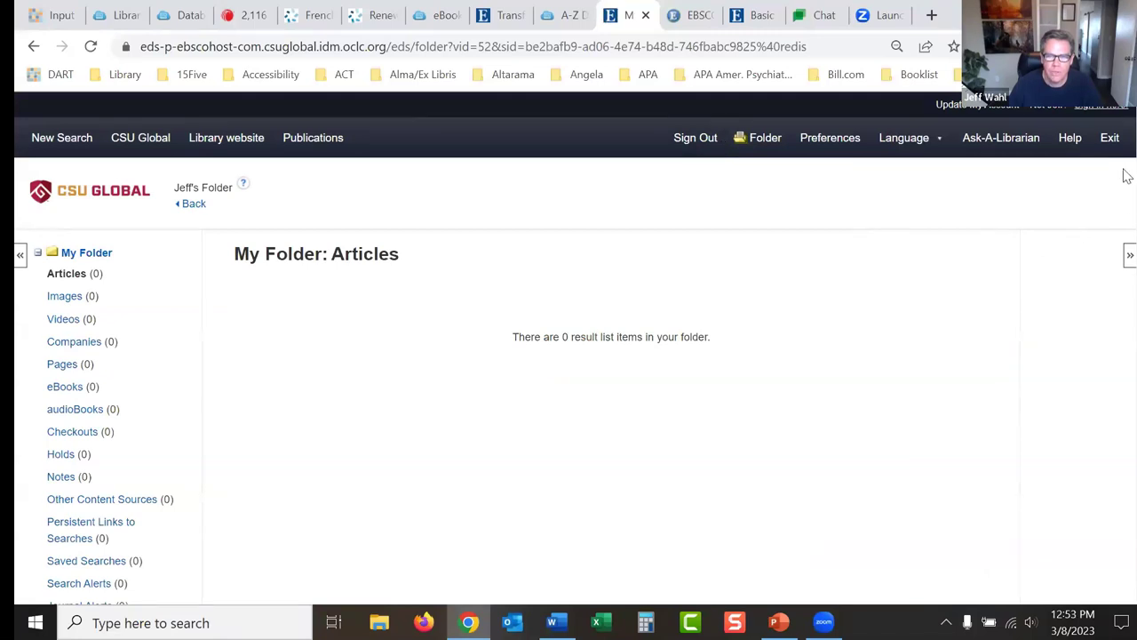
Step: Check the custom folder list for the Leadership psychology folder, and look briefly at the eBook Collection record
scroll(1125, 401, down, 15)
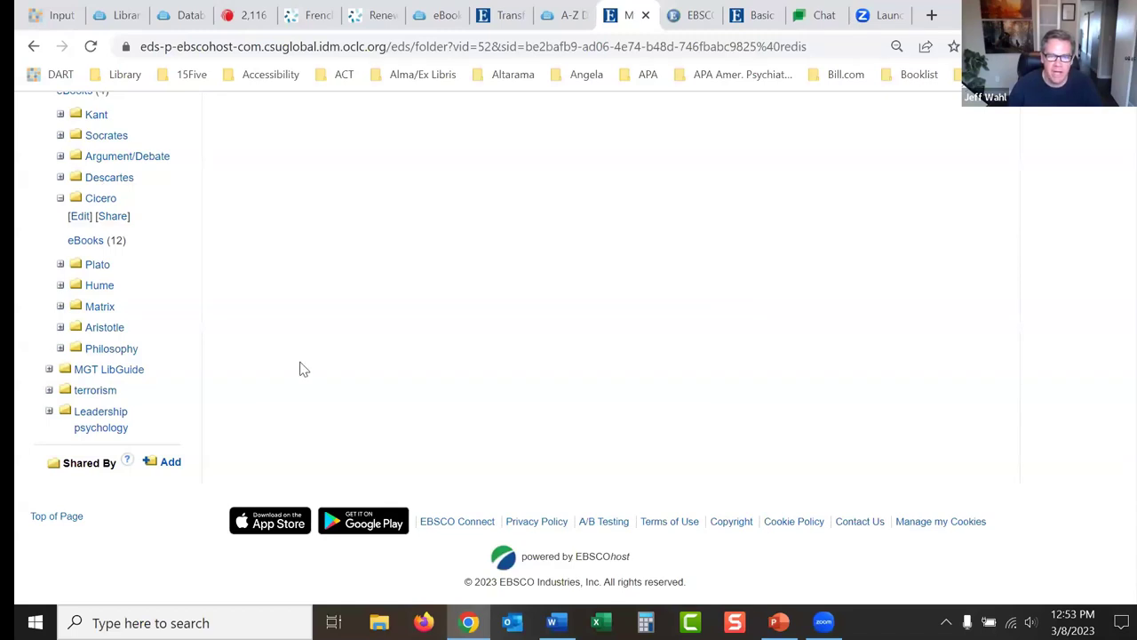
click(511, 24)
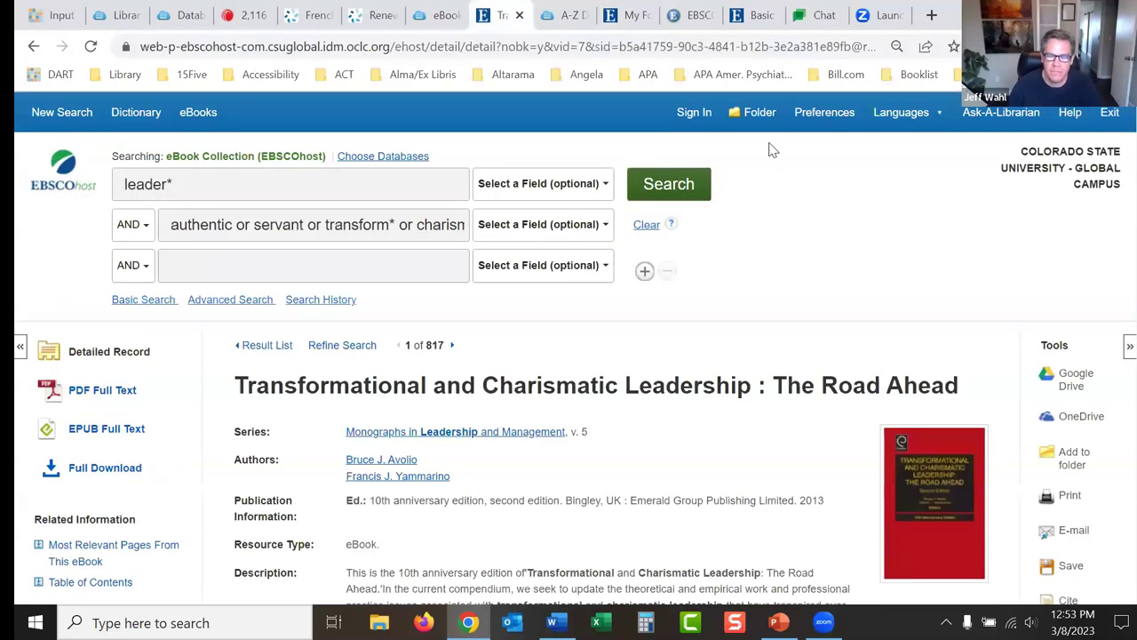
click(627, 23)
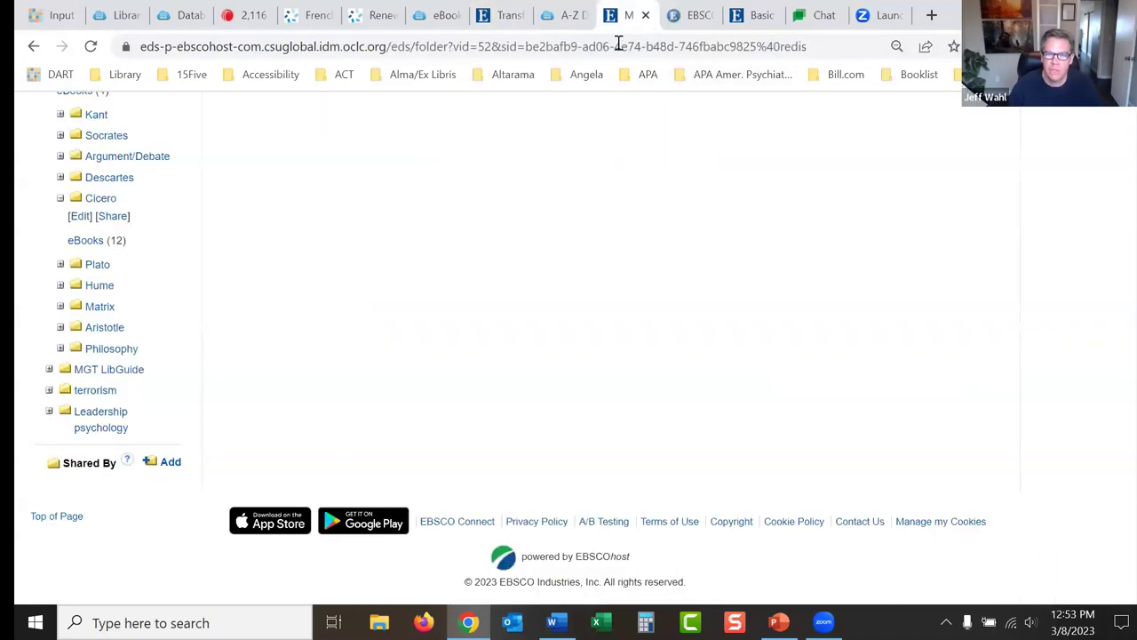
scroll(1126, 143, up, 5)
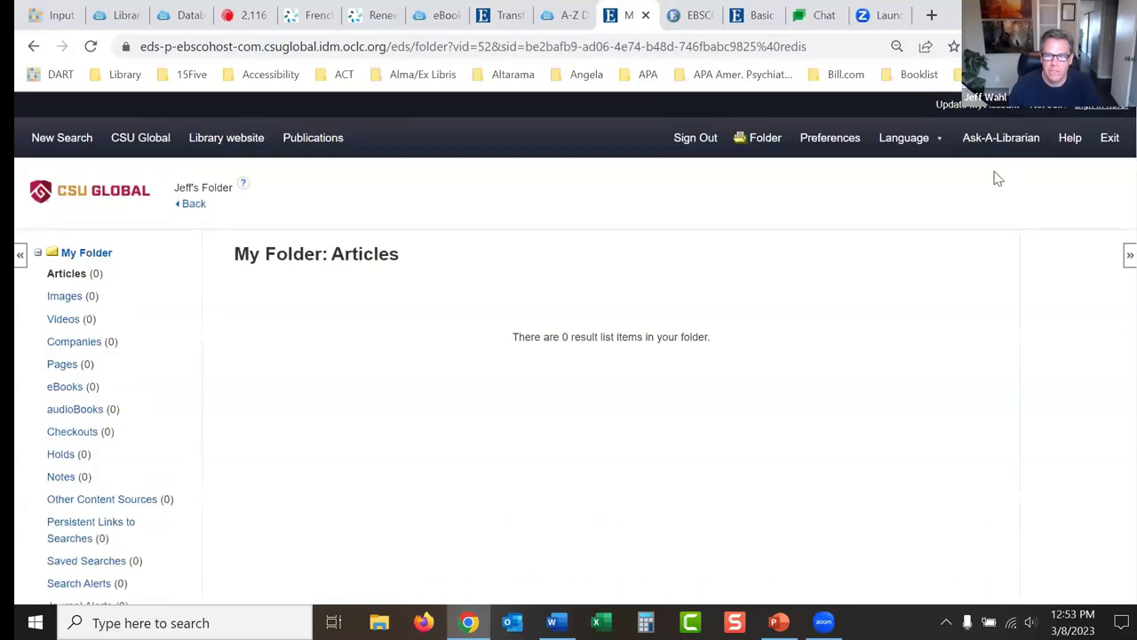
Step: Return to the CSU Global Library homepage, open its How To Videos guide, and look over the Folders videos
click(115, 18)
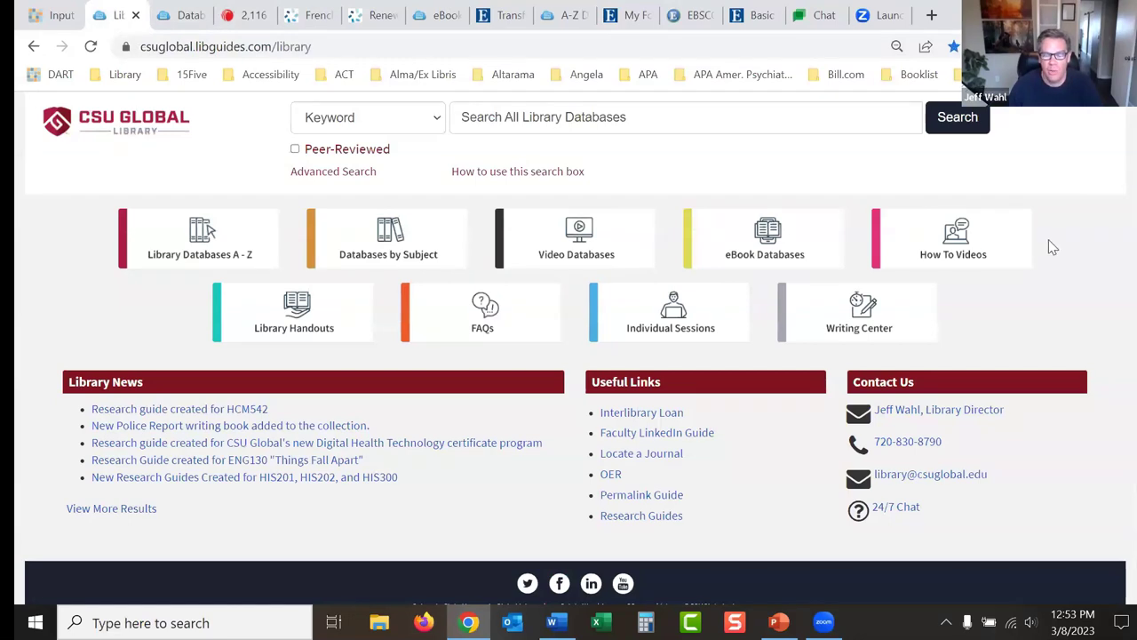
click(958, 249)
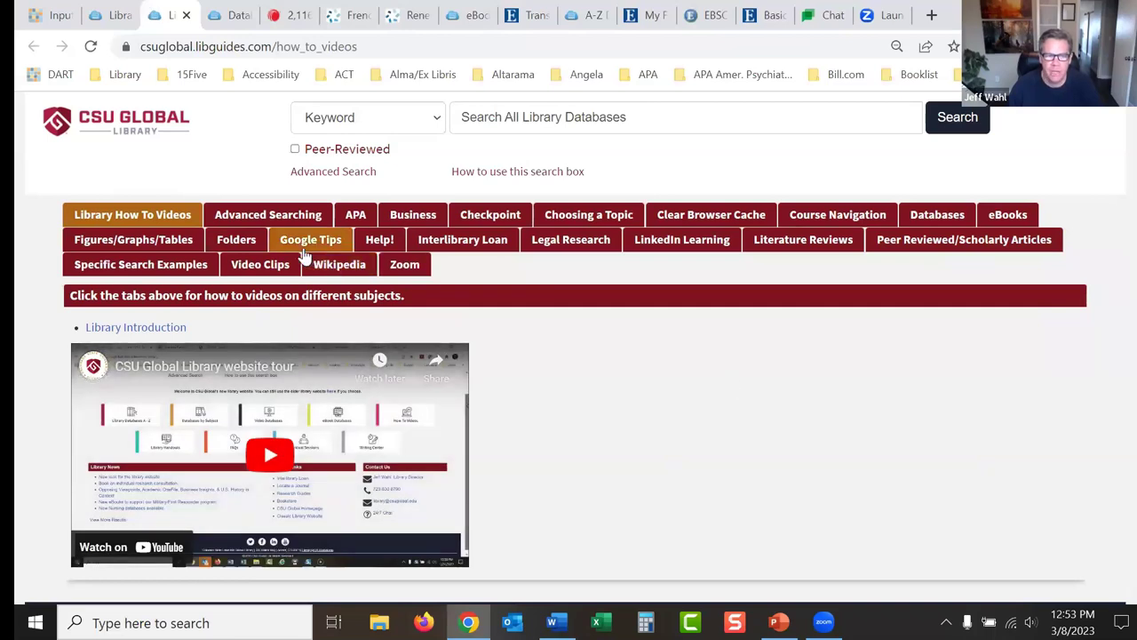
click(236, 239)
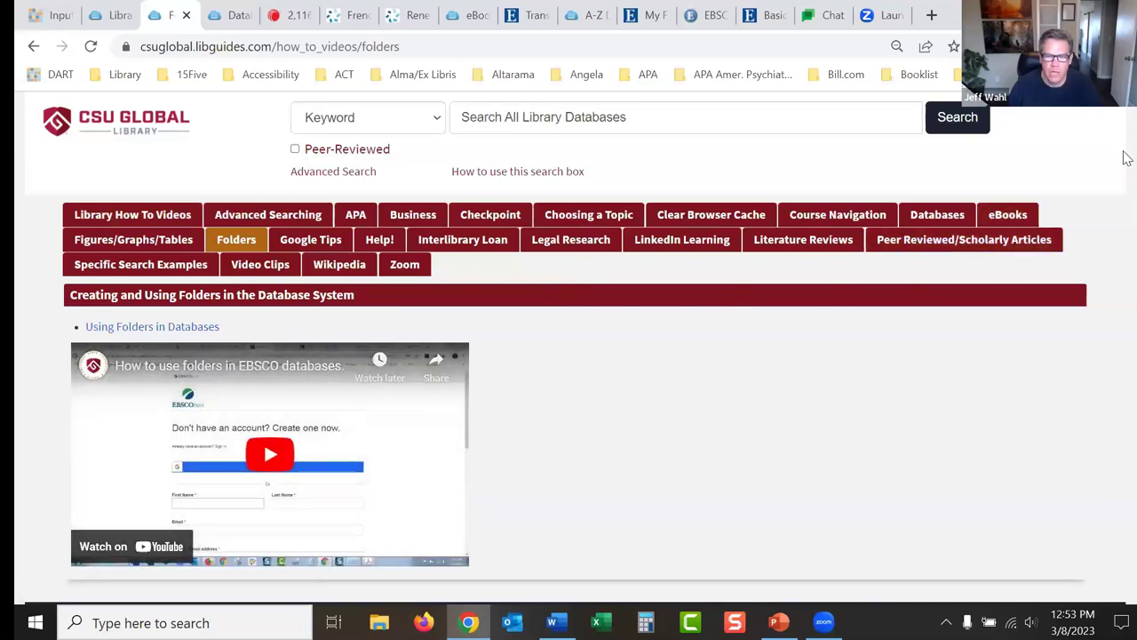
scroll(1125, 187, down, 1)
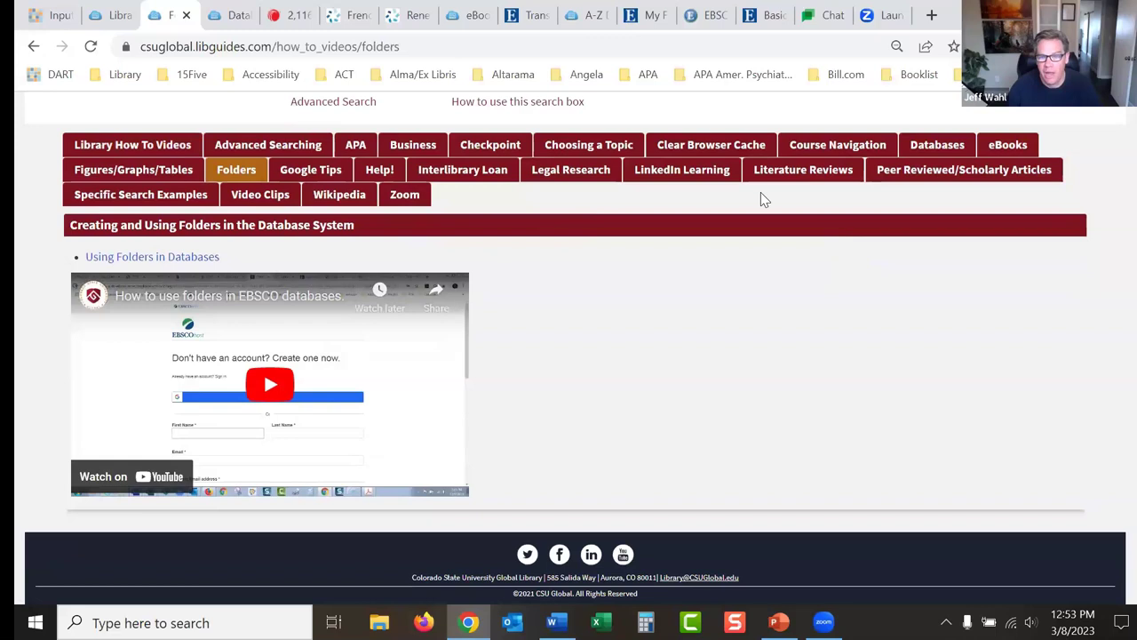
scroll(1125, 211, up, 1)
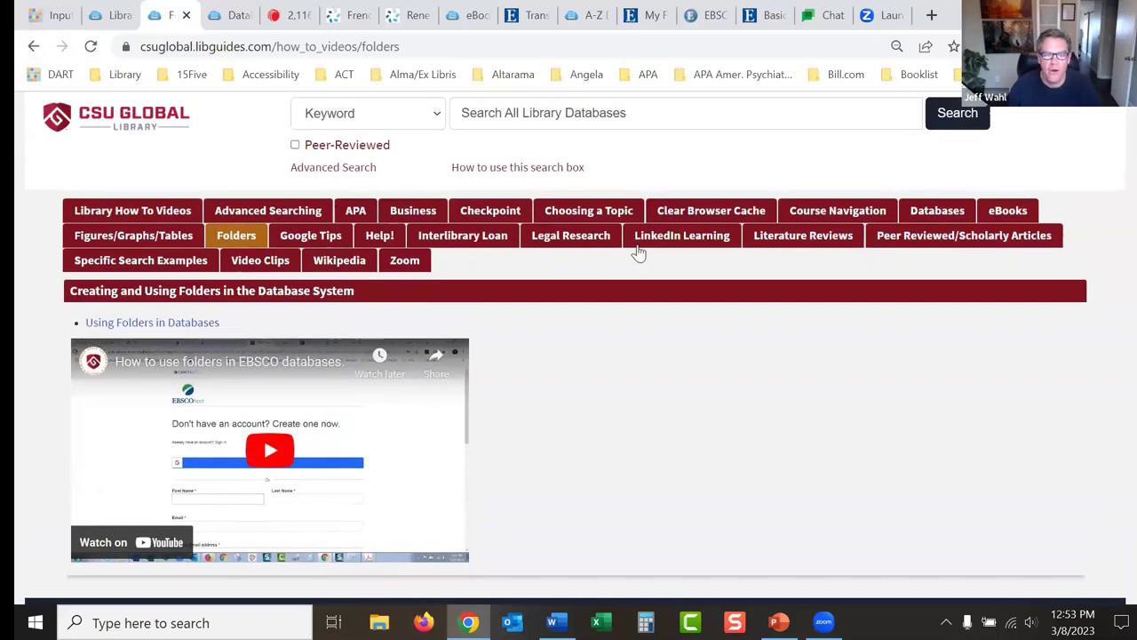
Step: View the Checkpoint how-to videos page and return to the Folders videos page
click(490, 217)
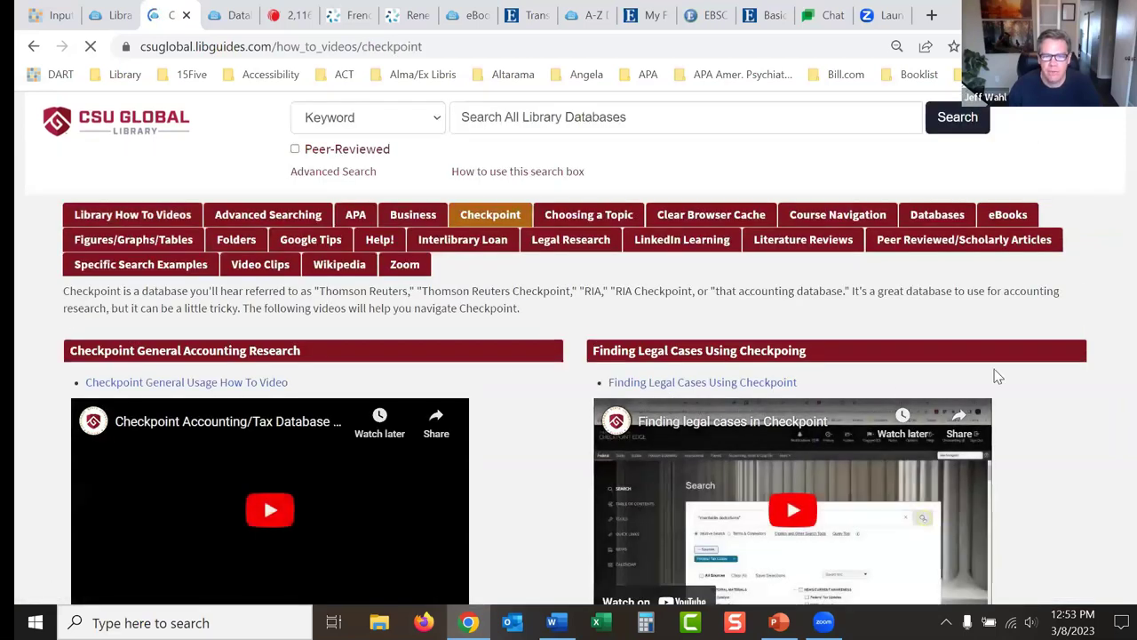
scroll(1125, 192, down, 1)
scroll(1125, 151, up, 1)
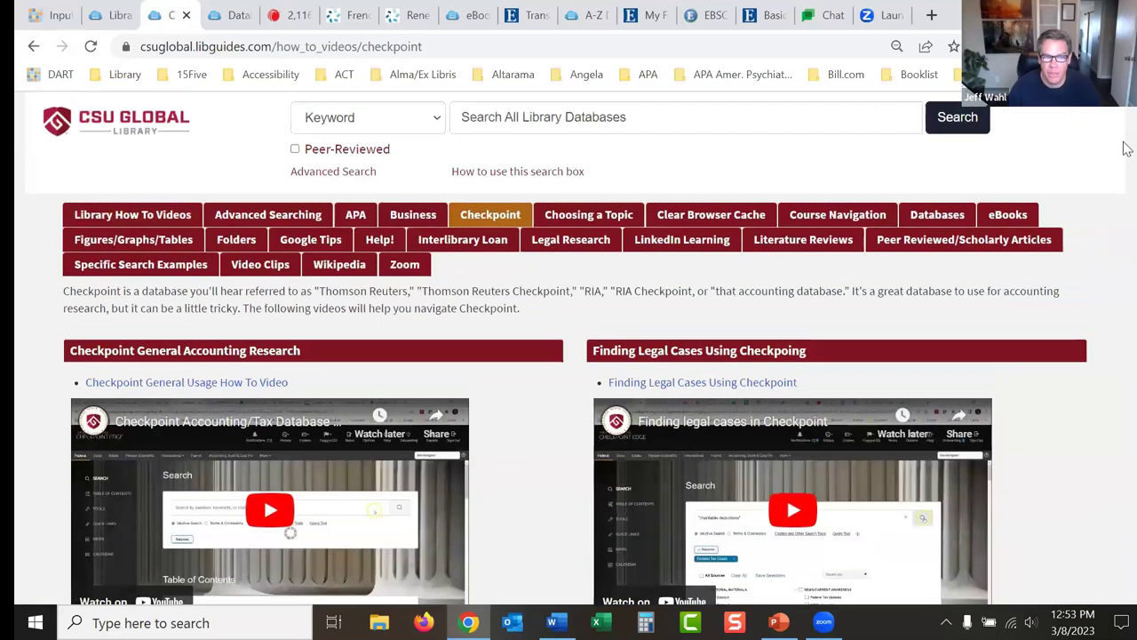
click(236, 240)
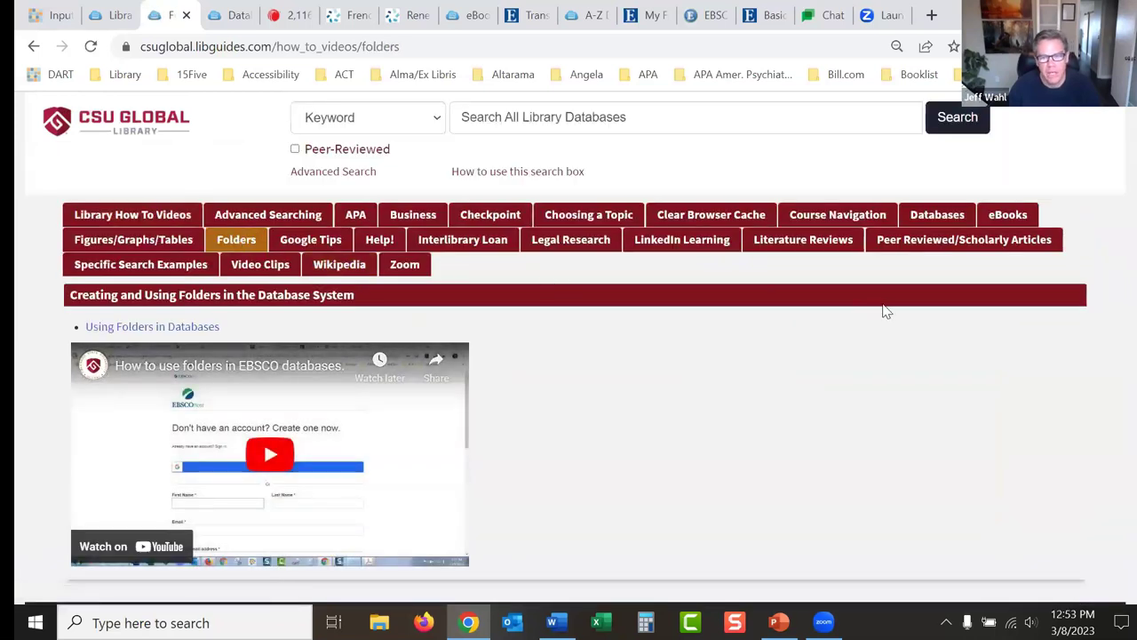
Step: Open the Peer Reviewed/Scholarly Articles how-to page and look through its videos and peer-reviewed limiter section
click(954, 246)
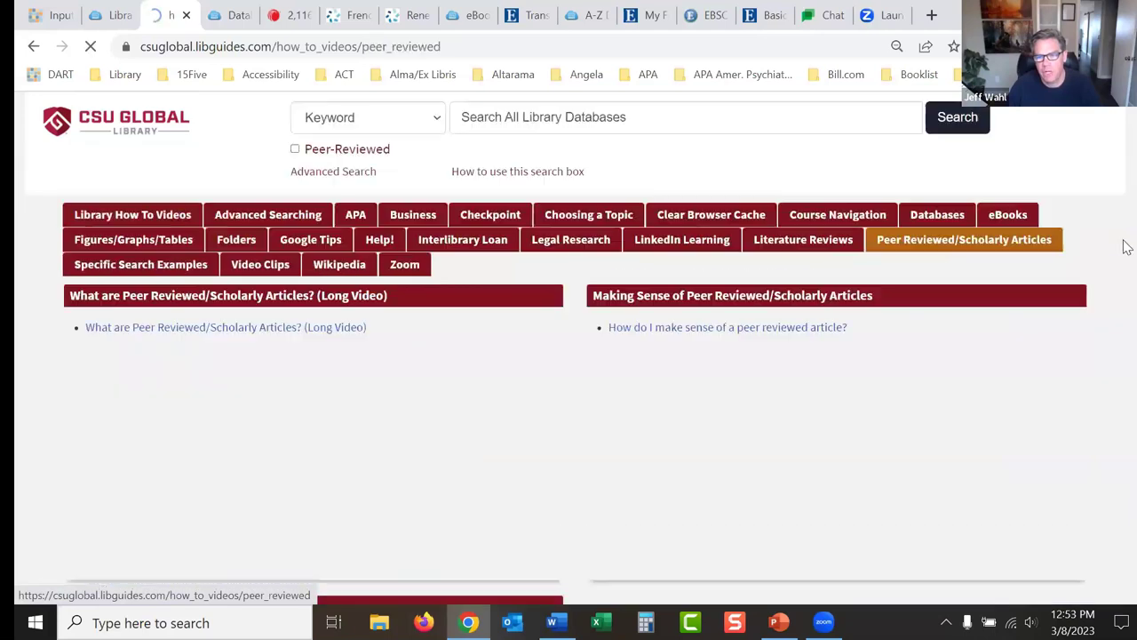
scroll(1127, 169, down, 1)
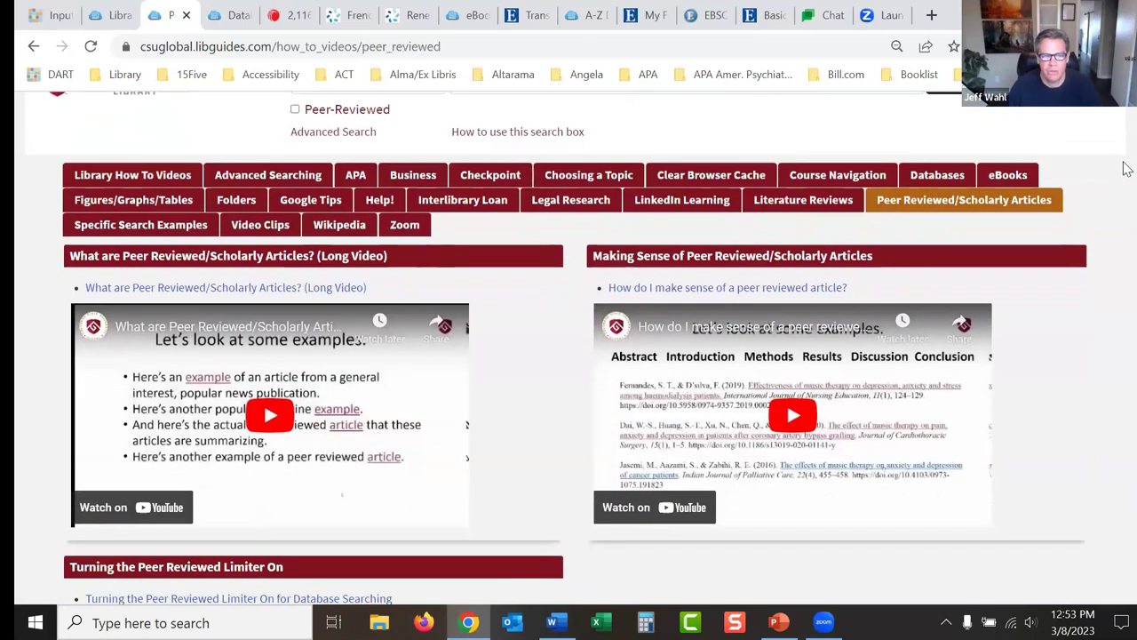
scroll(1127, 169, down, 1)
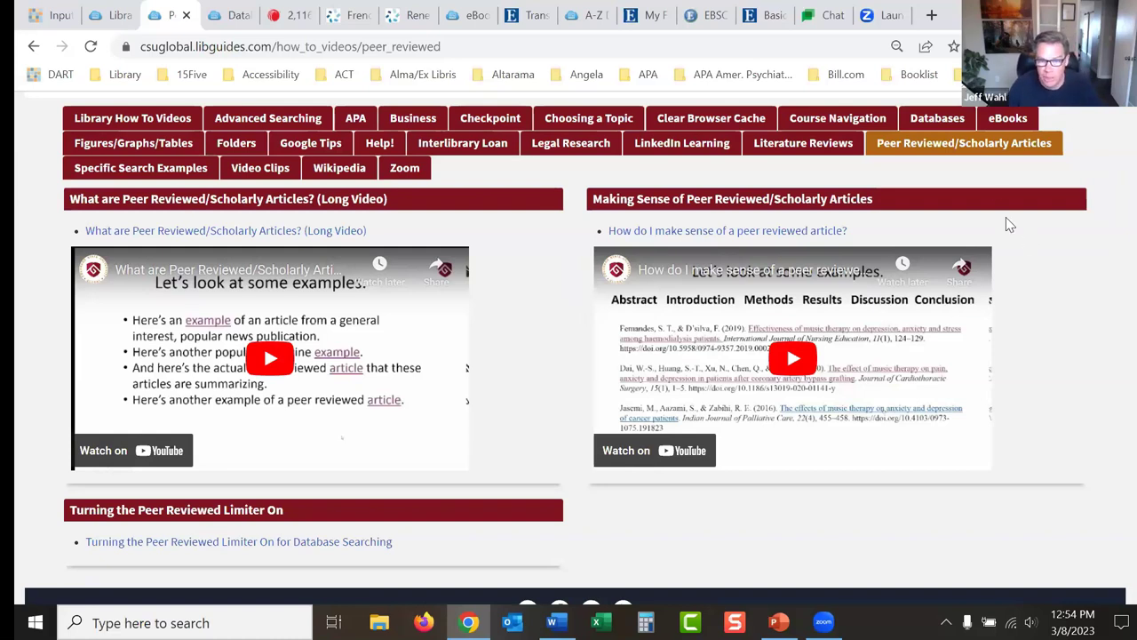
Step: Switch to the PowerPoint slide show, view "The folders in databases" slide, and go back to the "Search all databases" box slide
click(779, 621)
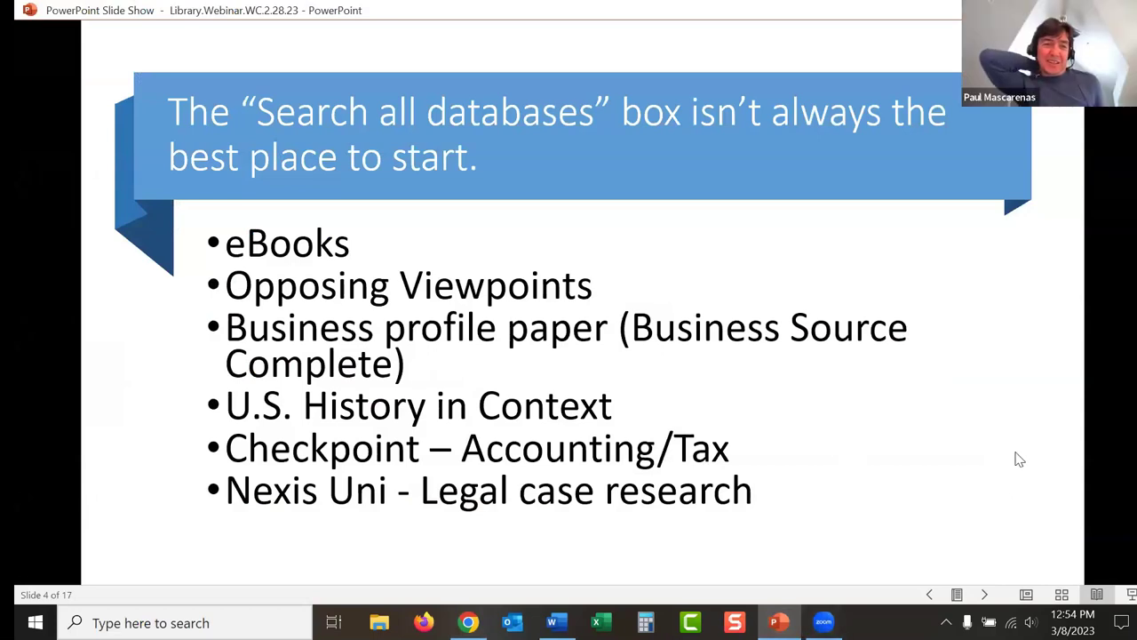
click(1036, 278)
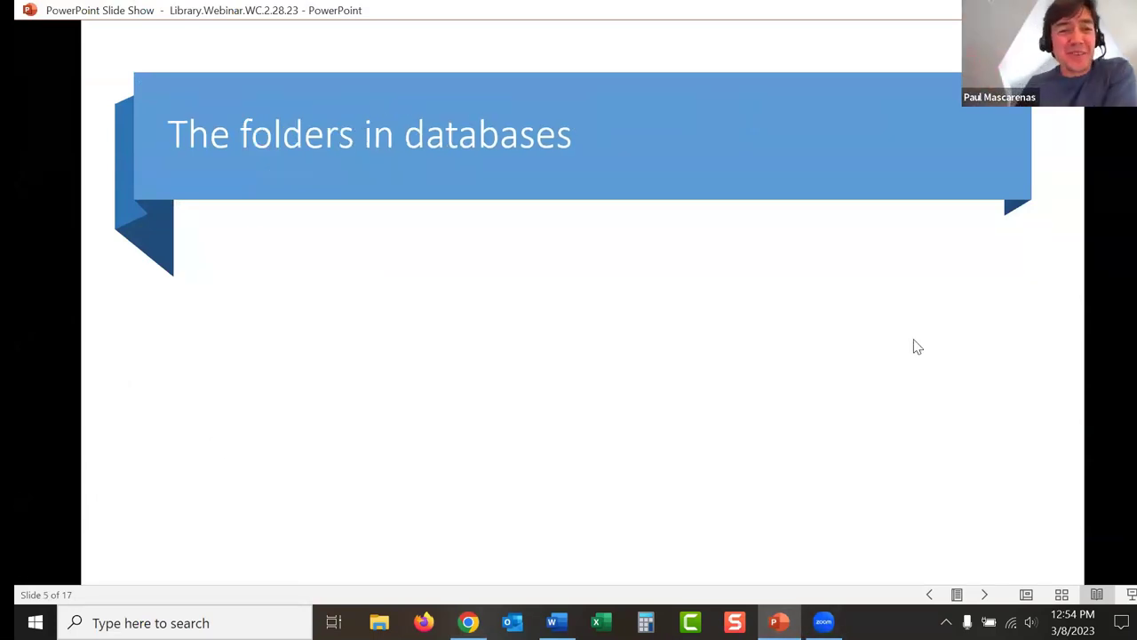
key(Left)
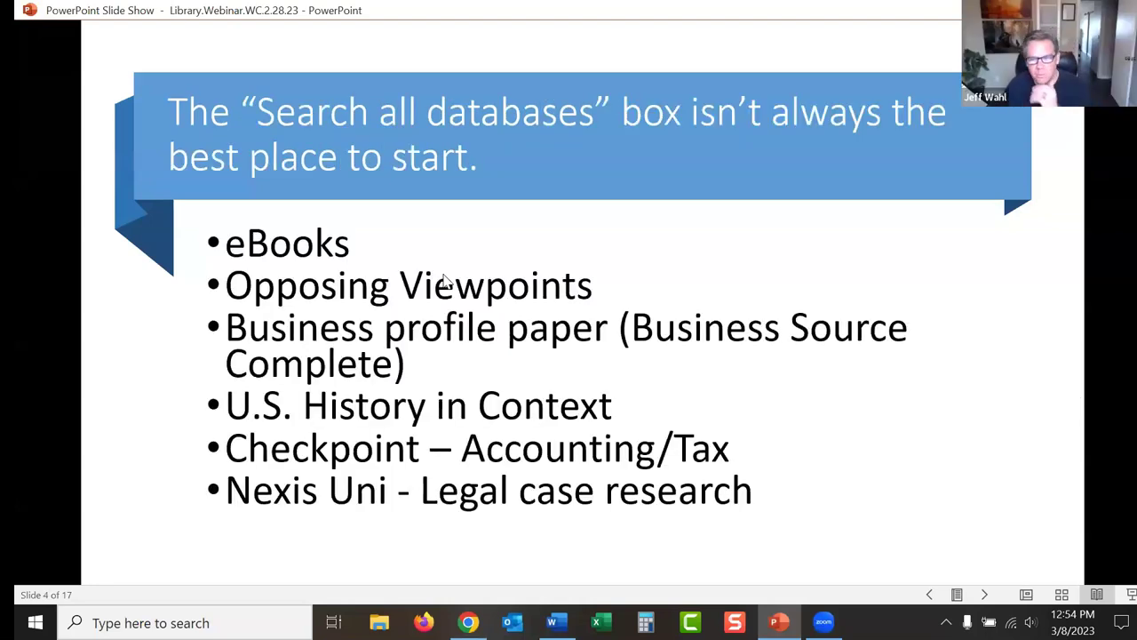